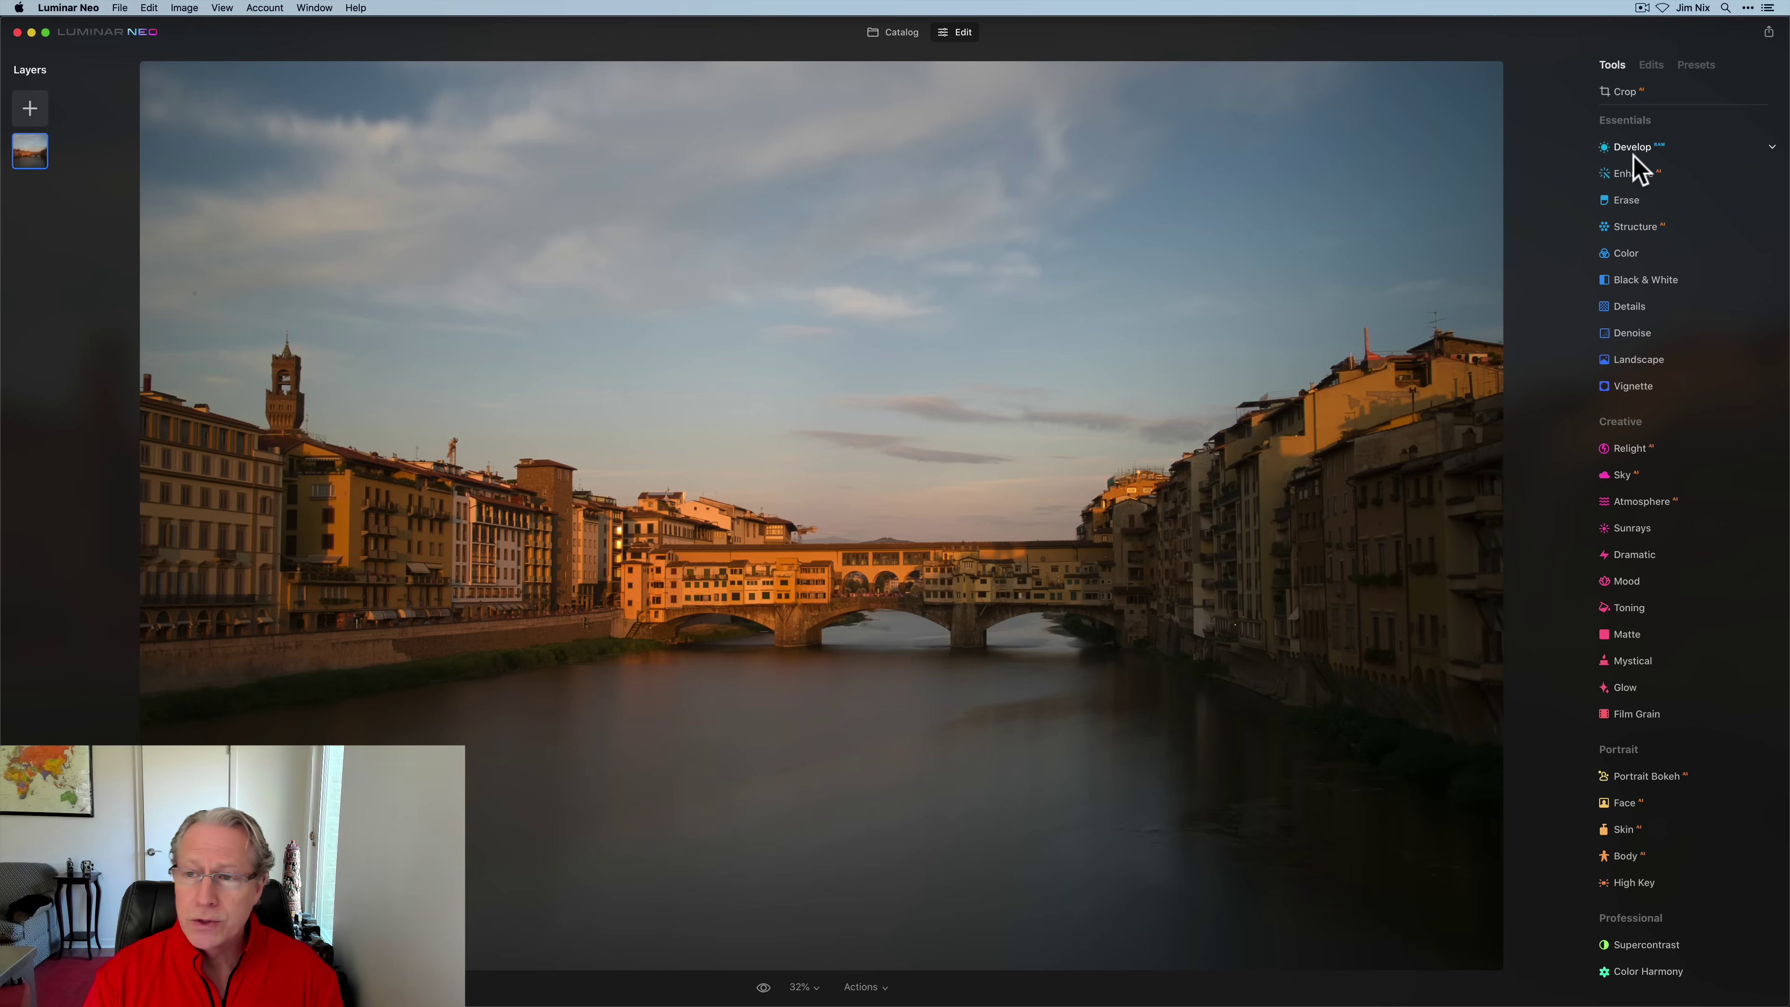
Step: Raise Develop's Smart Contrast to 30 and expand the Whites & Blacks and Curves sections
click(1633, 151)
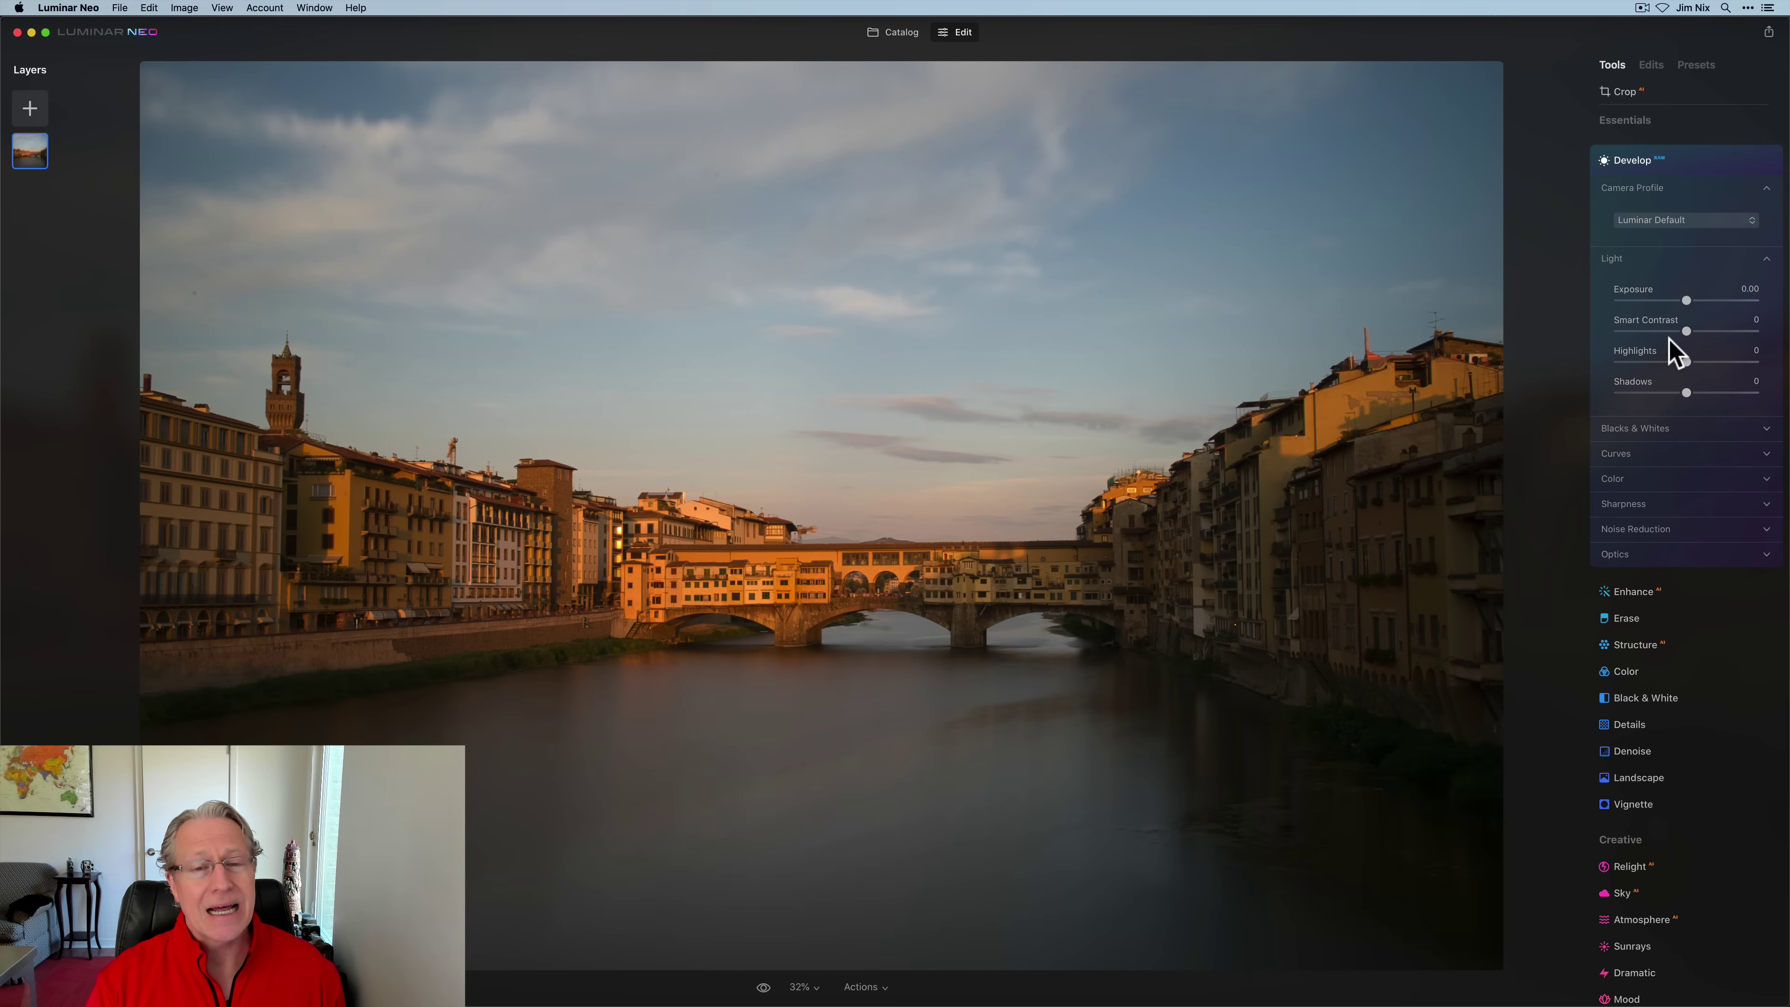
drag(1687, 330, 1725, 392)
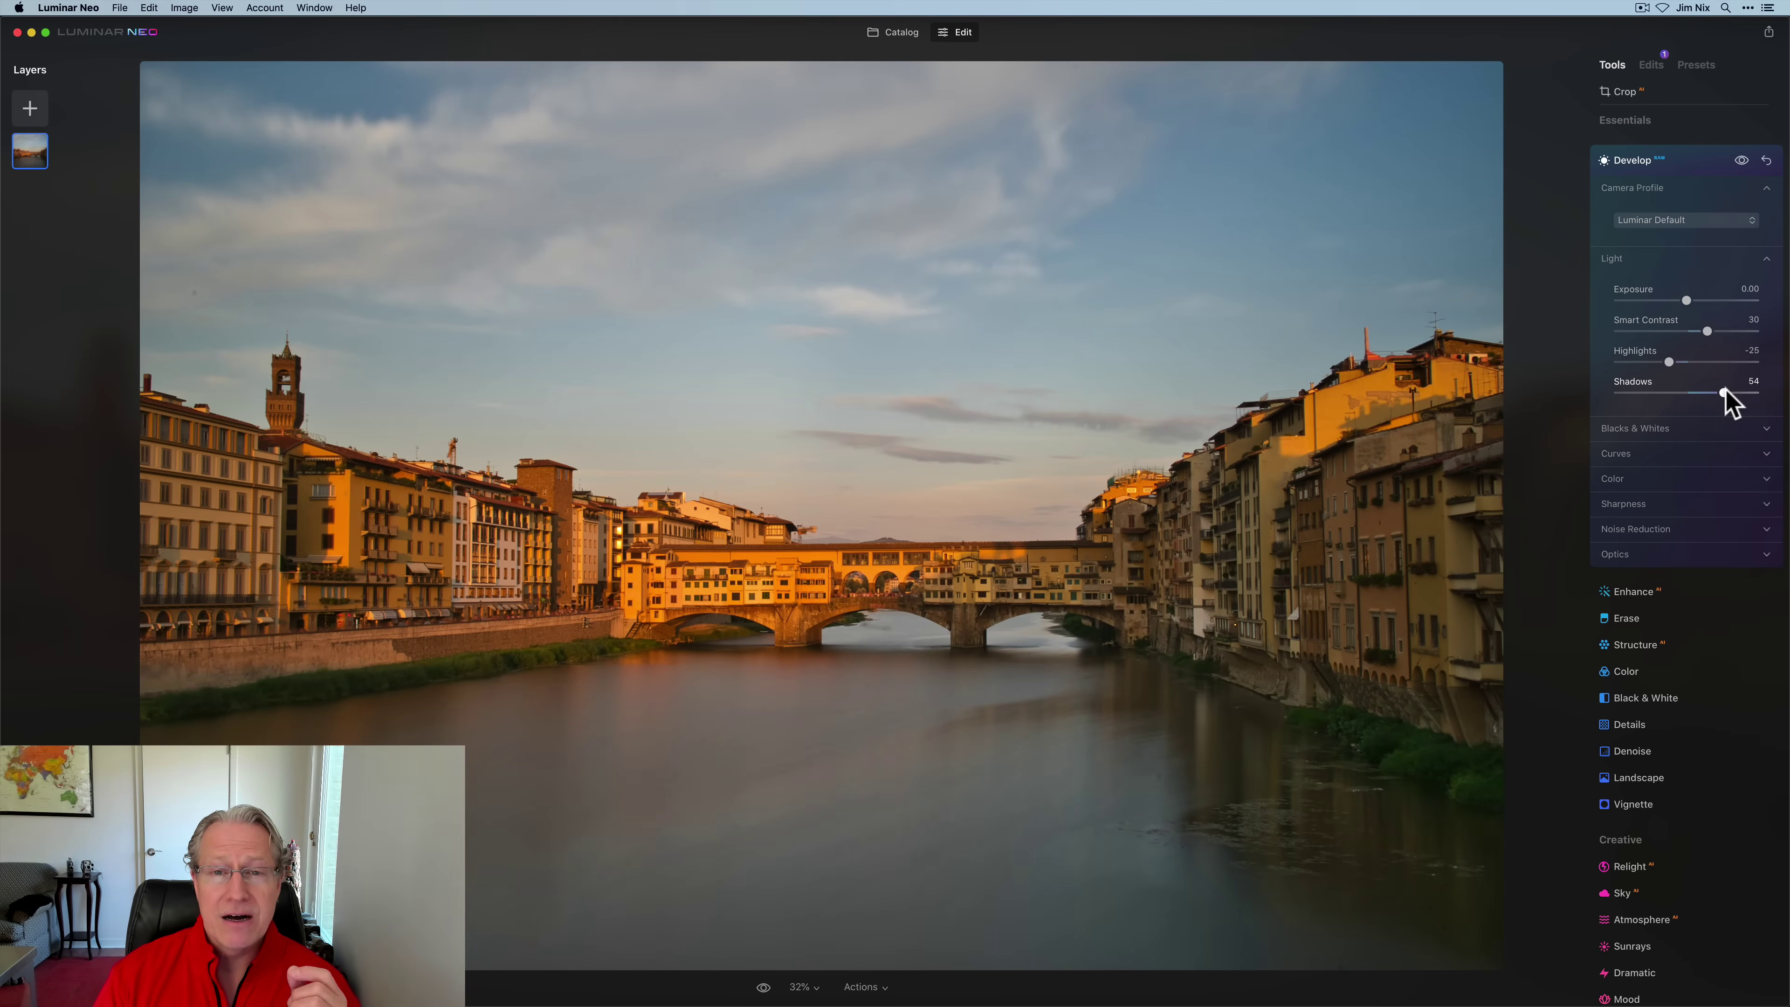
click(1649, 432)
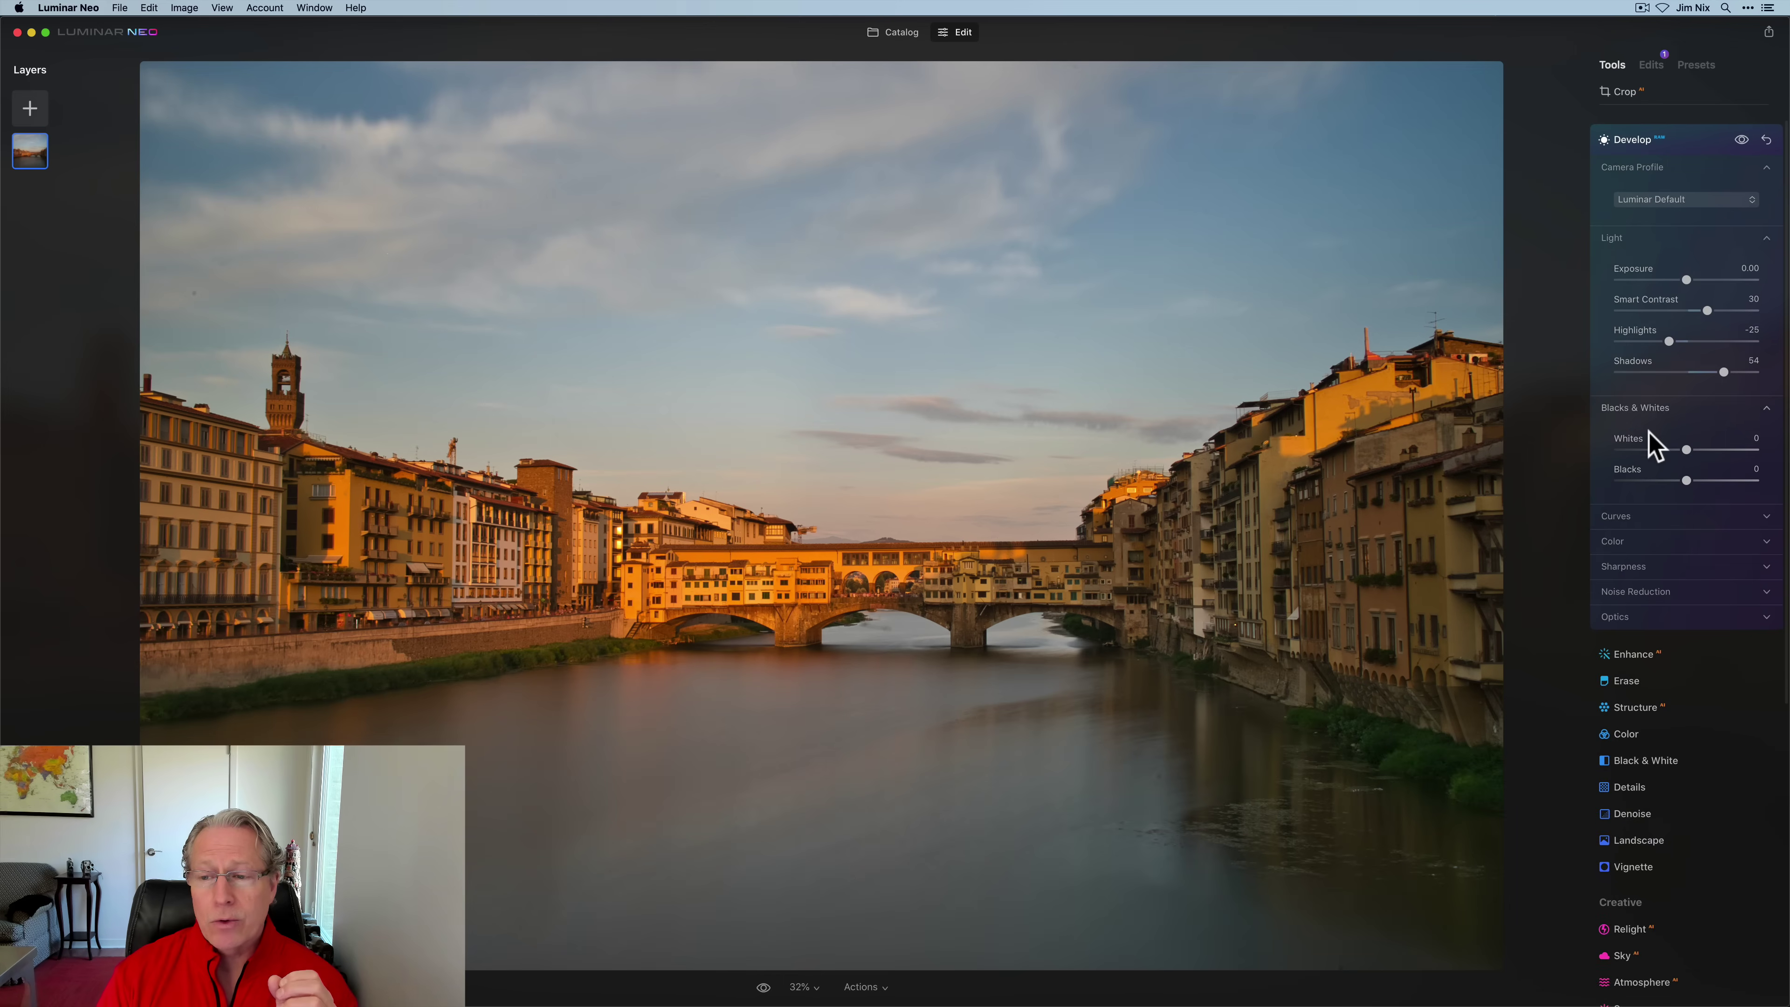
click(1620, 526)
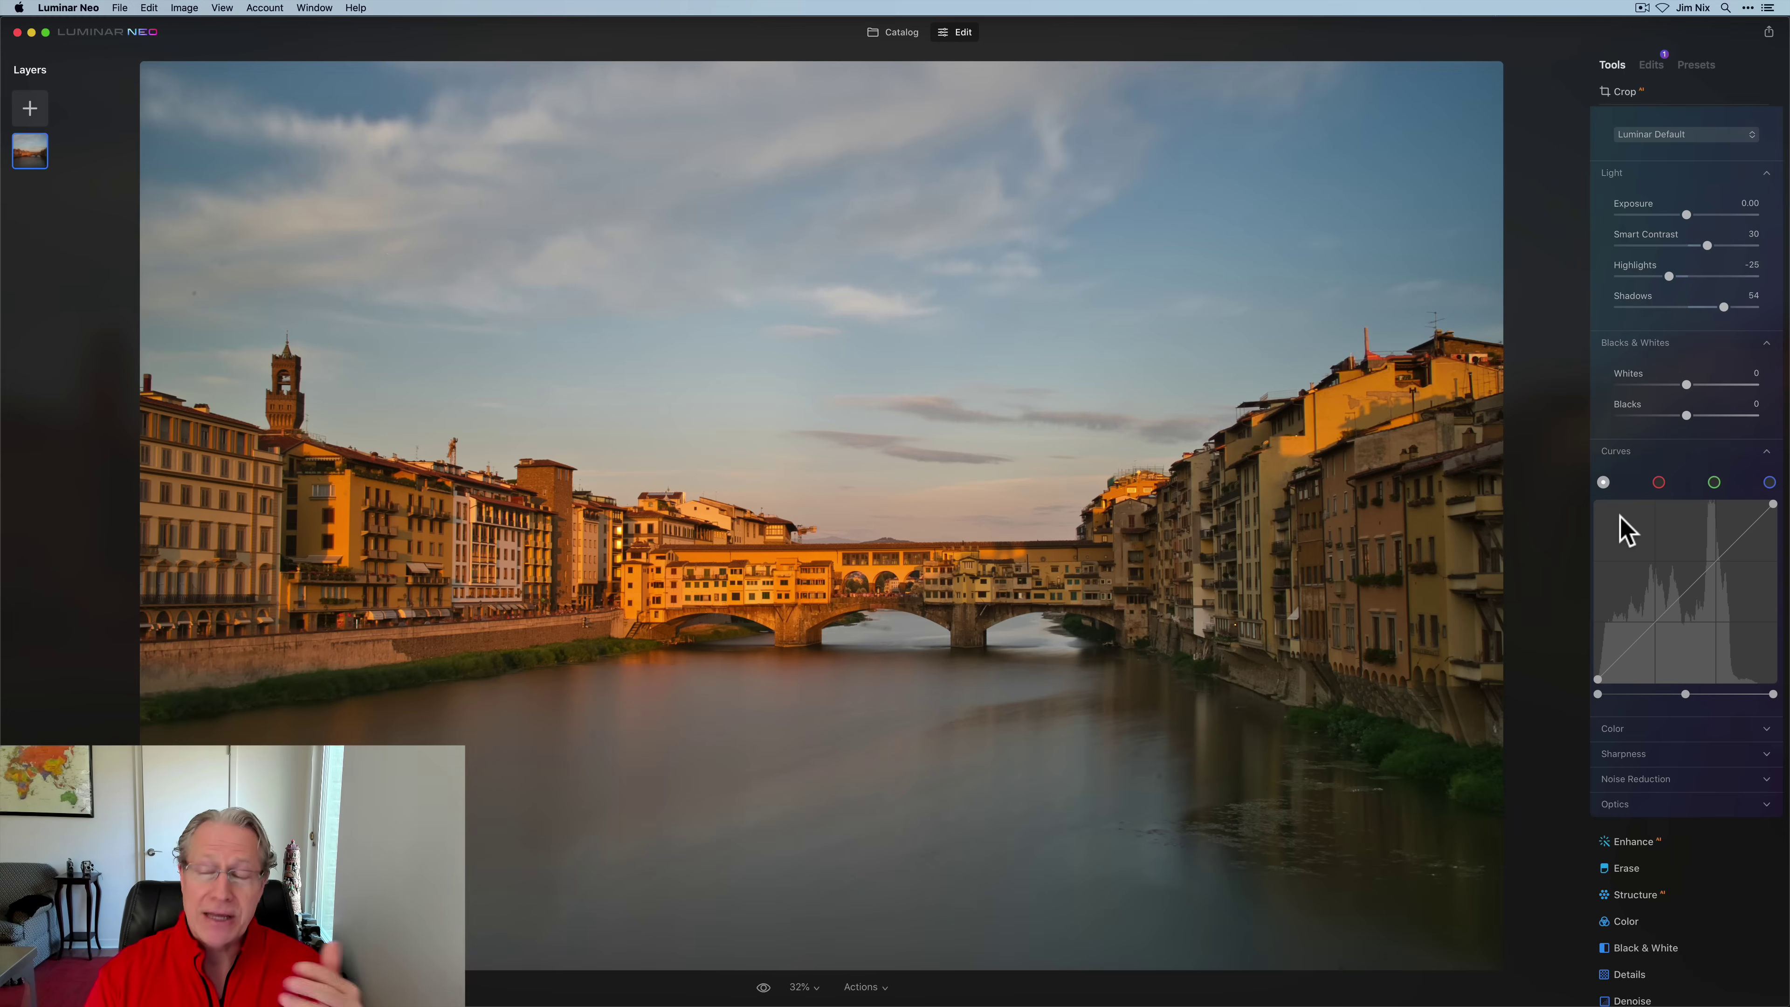
scroll(1677, 600, down, 5)
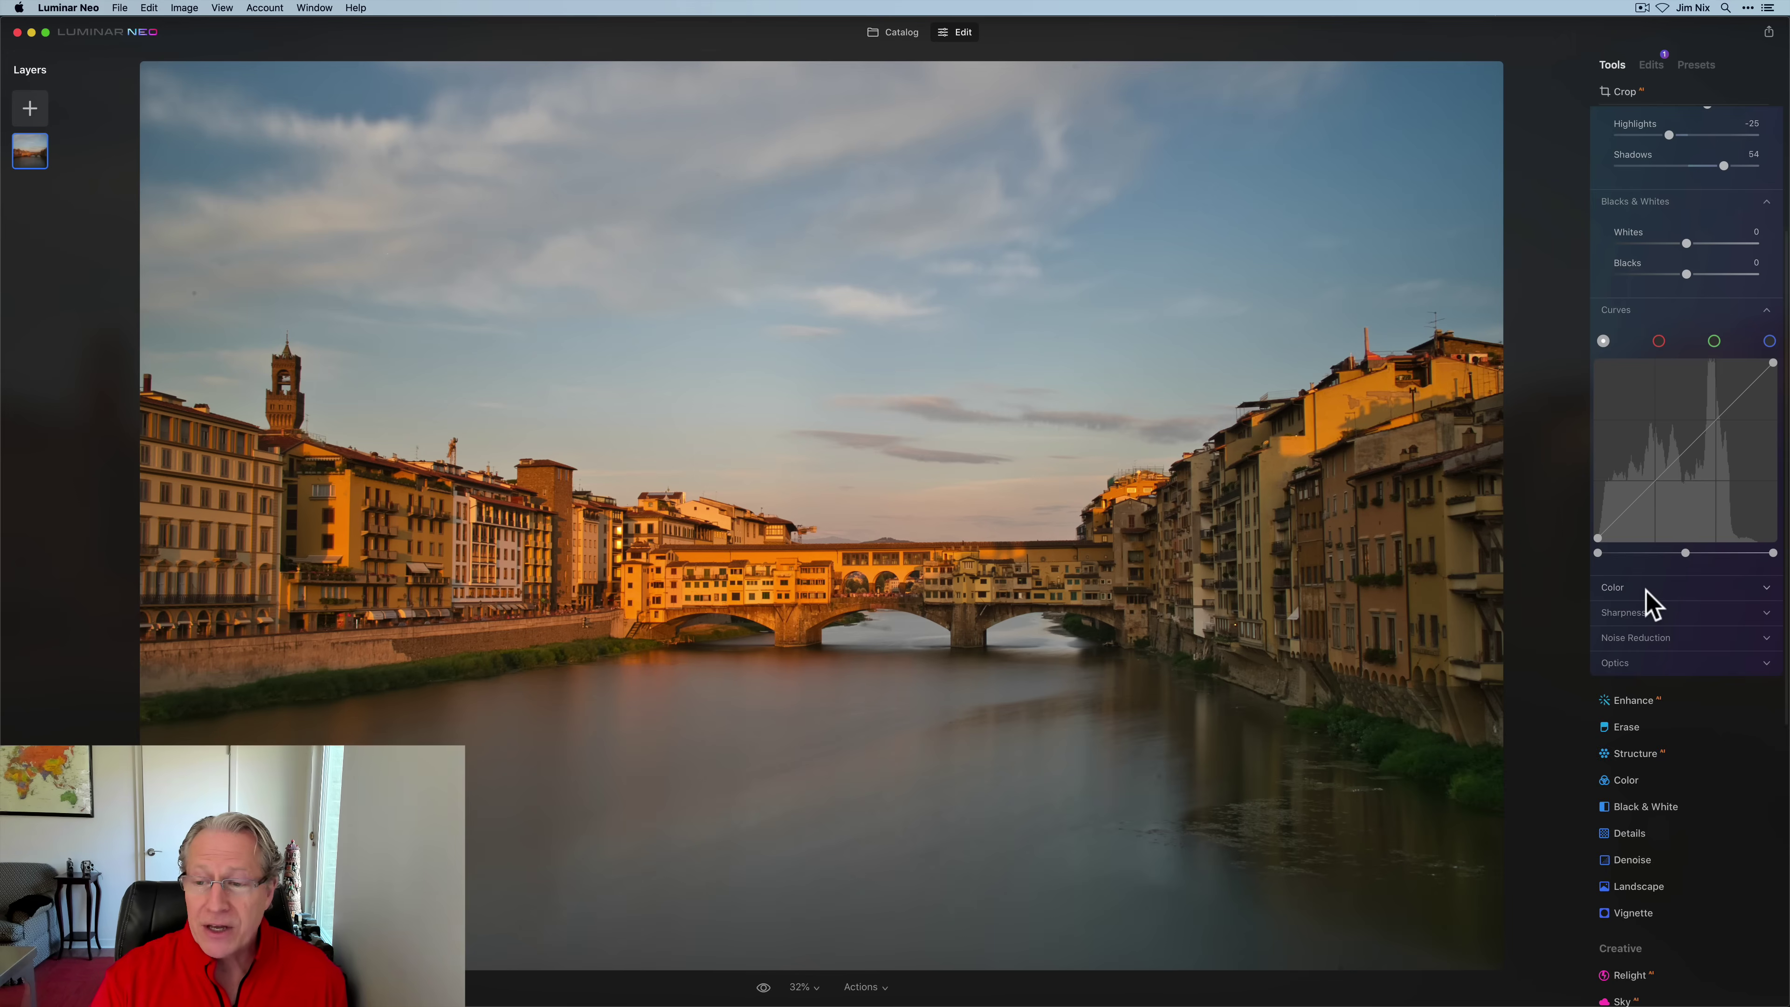
Step: In Develop's Color section, set Temperature 5095, Tint 21 and Vibrance 14
click(1648, 592)
scroll(1649, 601, down, 5)
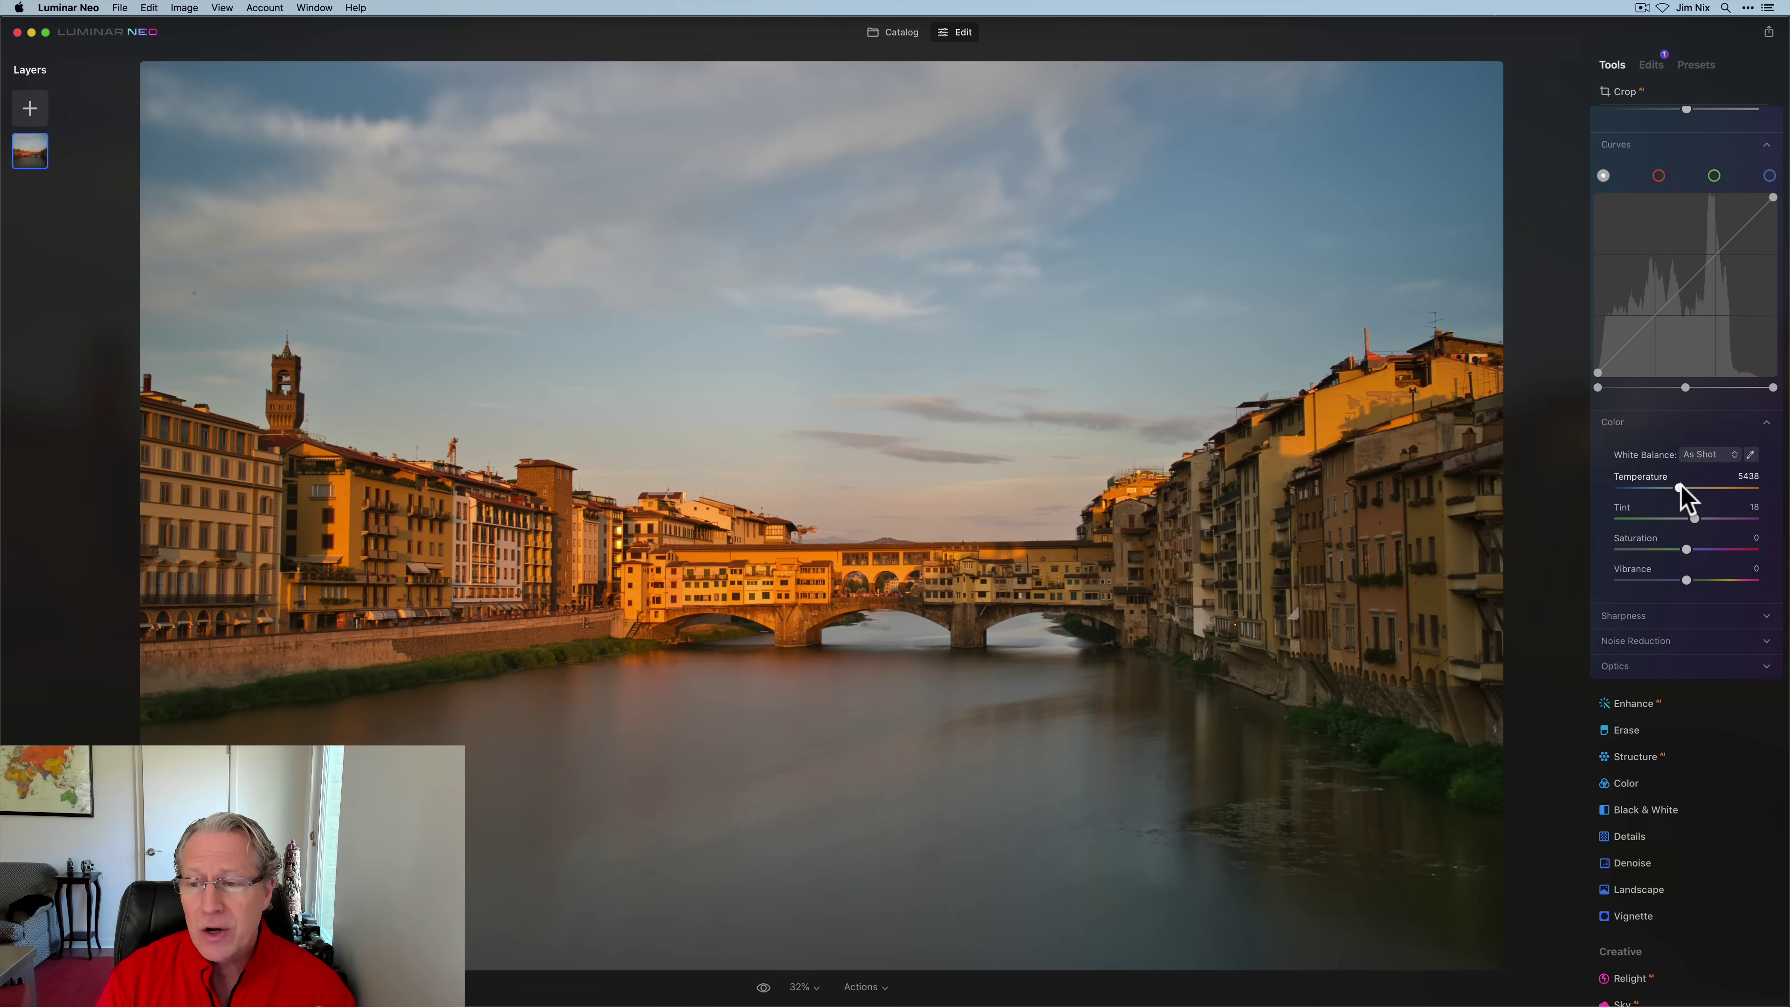
drag(1683, 488, 1696, 519)
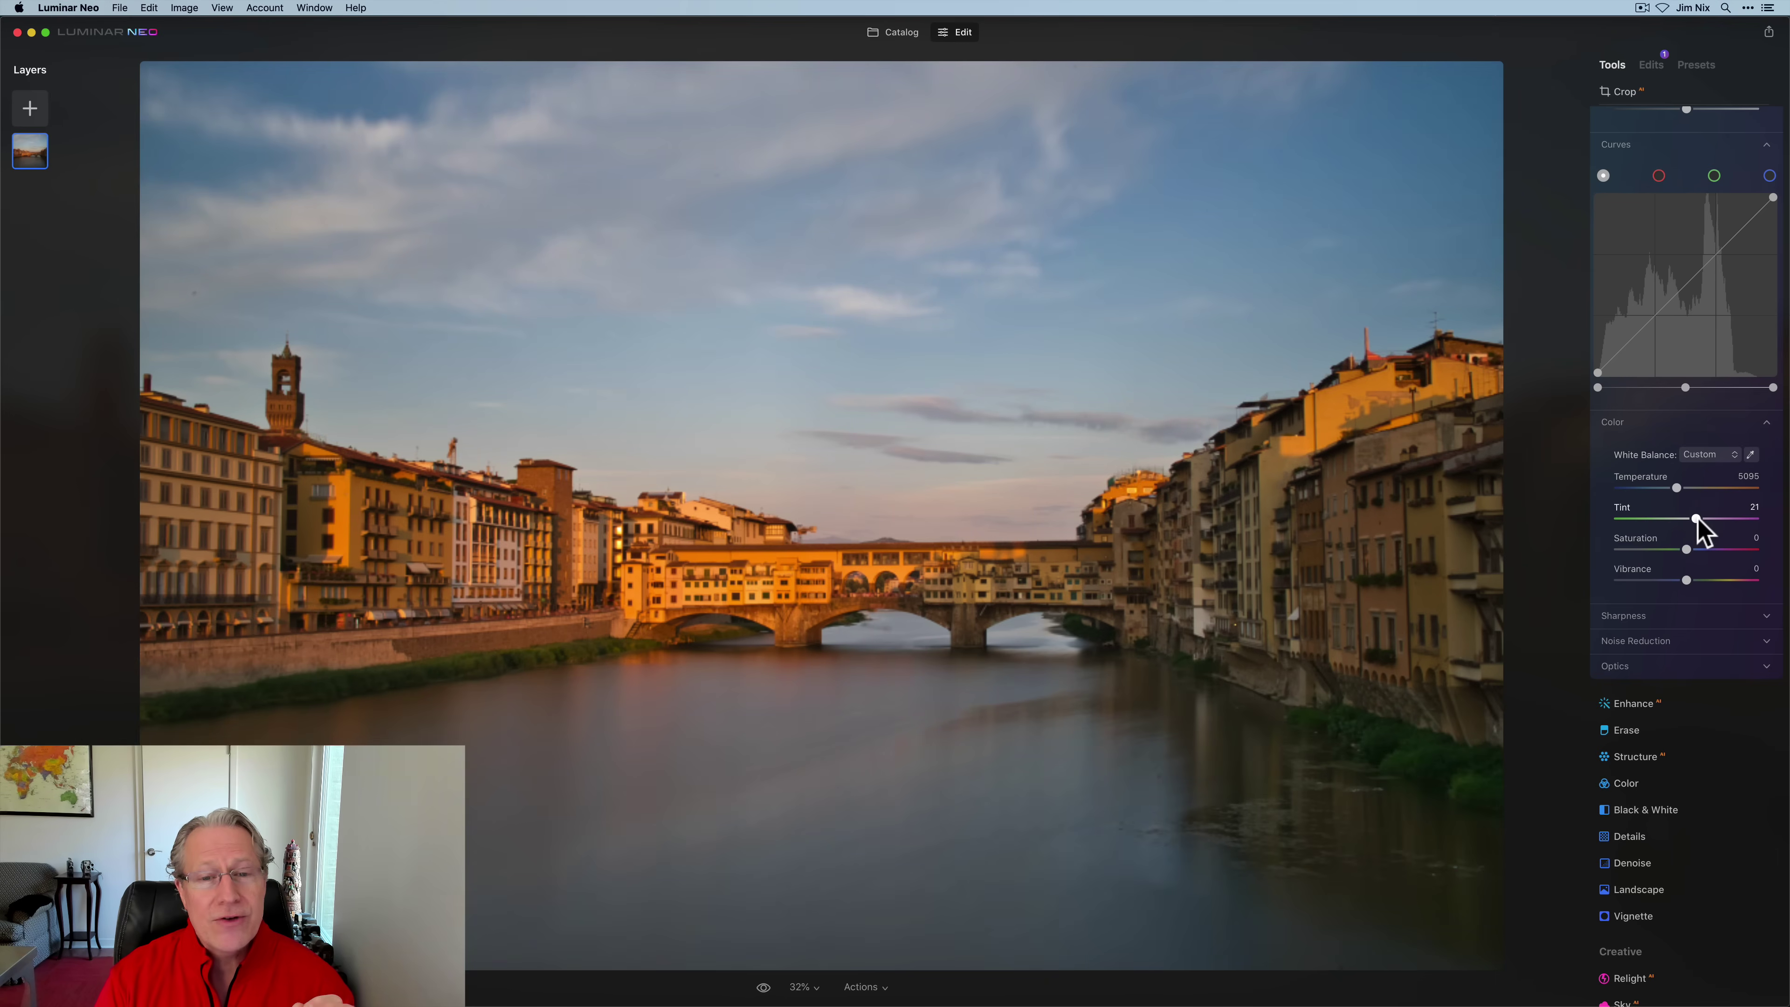
click(1696, 519)
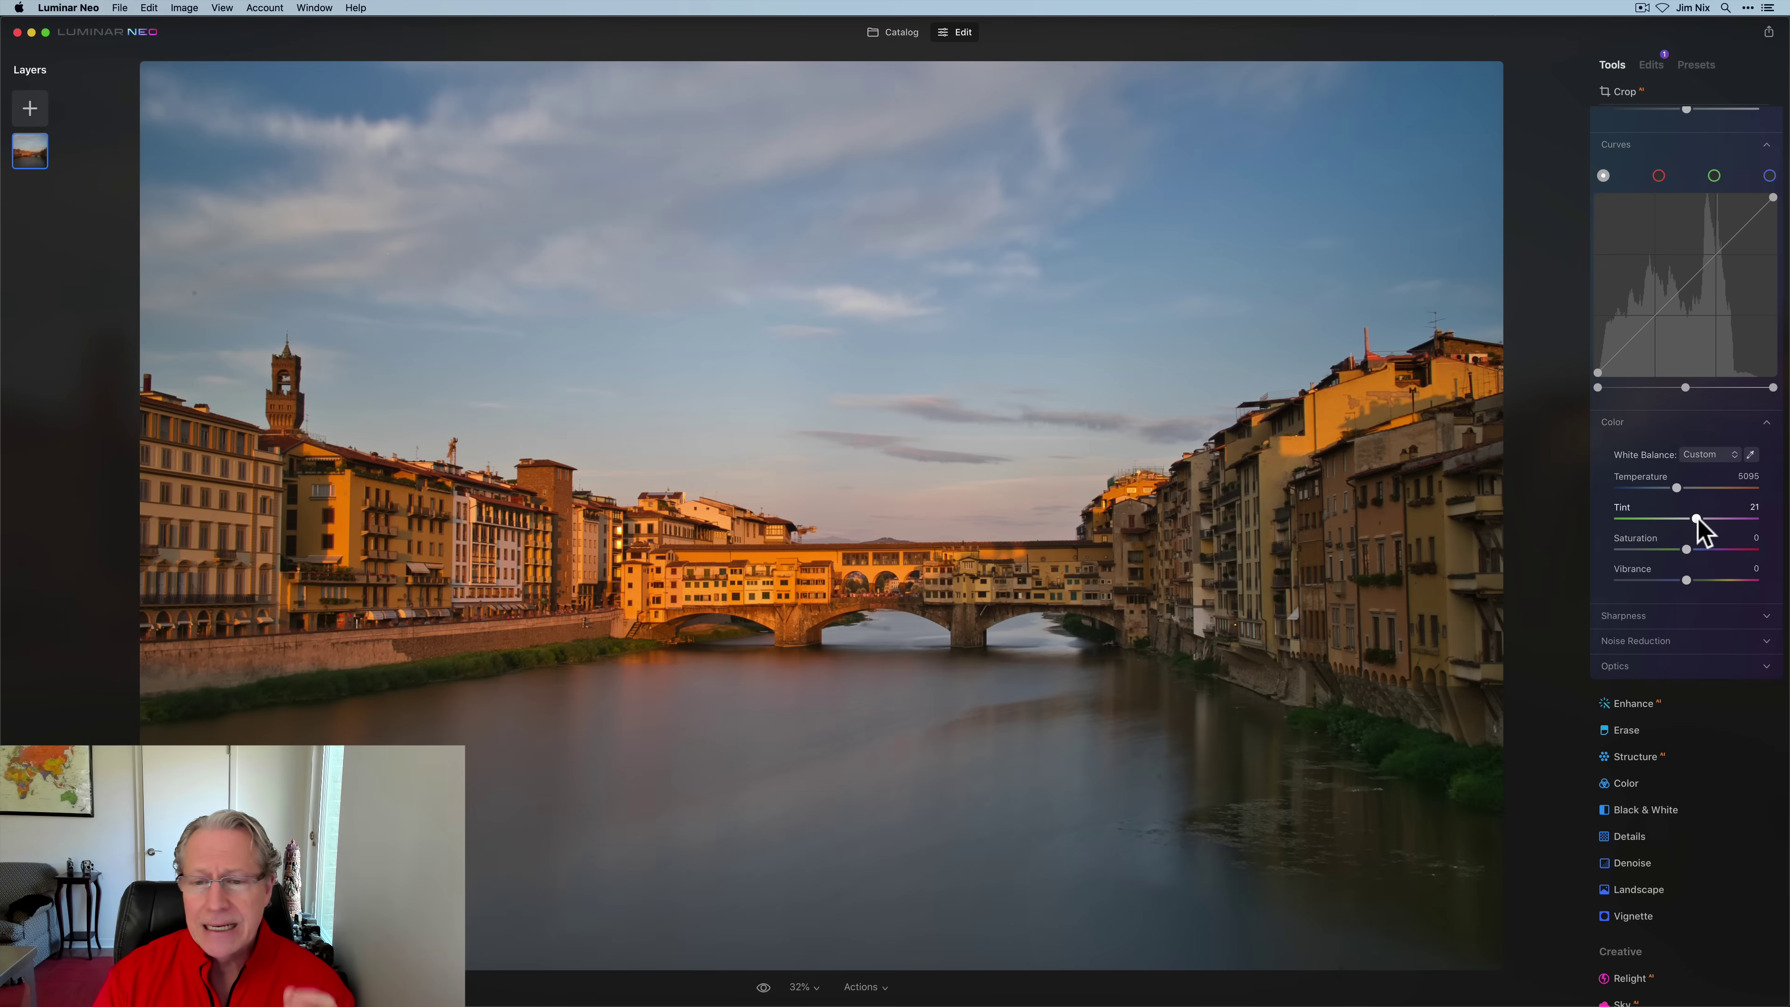
drag(1686, 580, 1697, 579)
click(1696, 580)
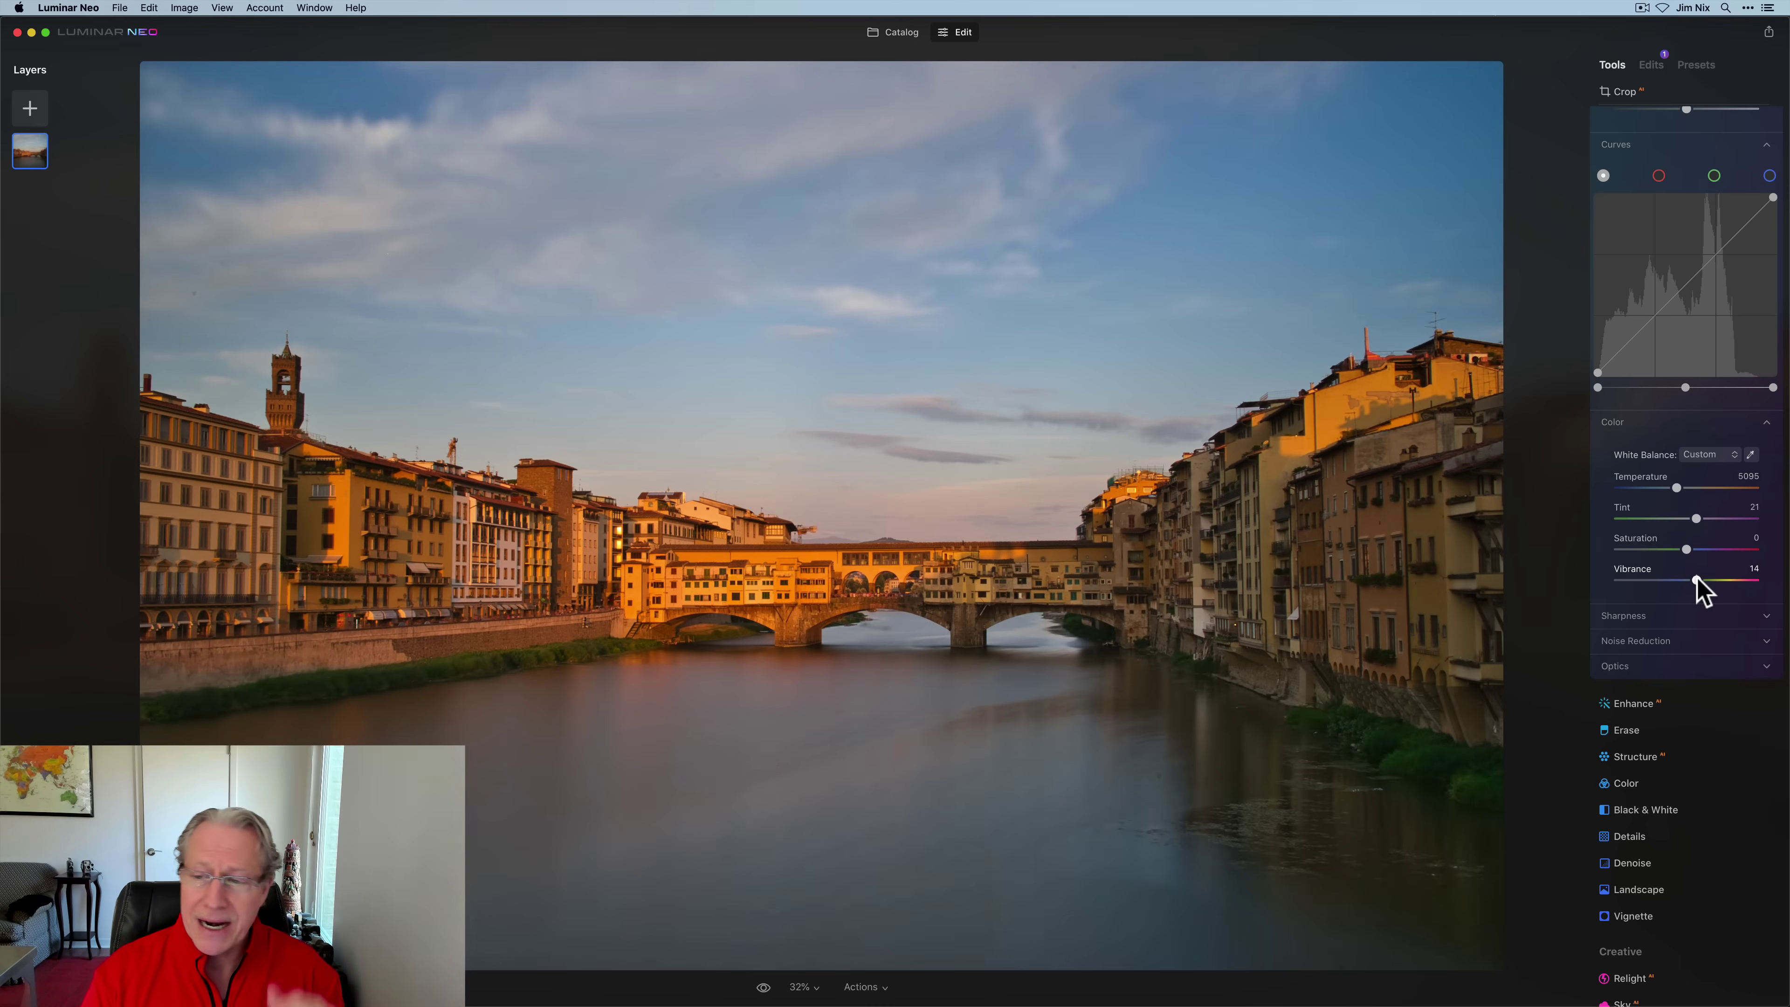
scroll(1694, 591, down, 5)
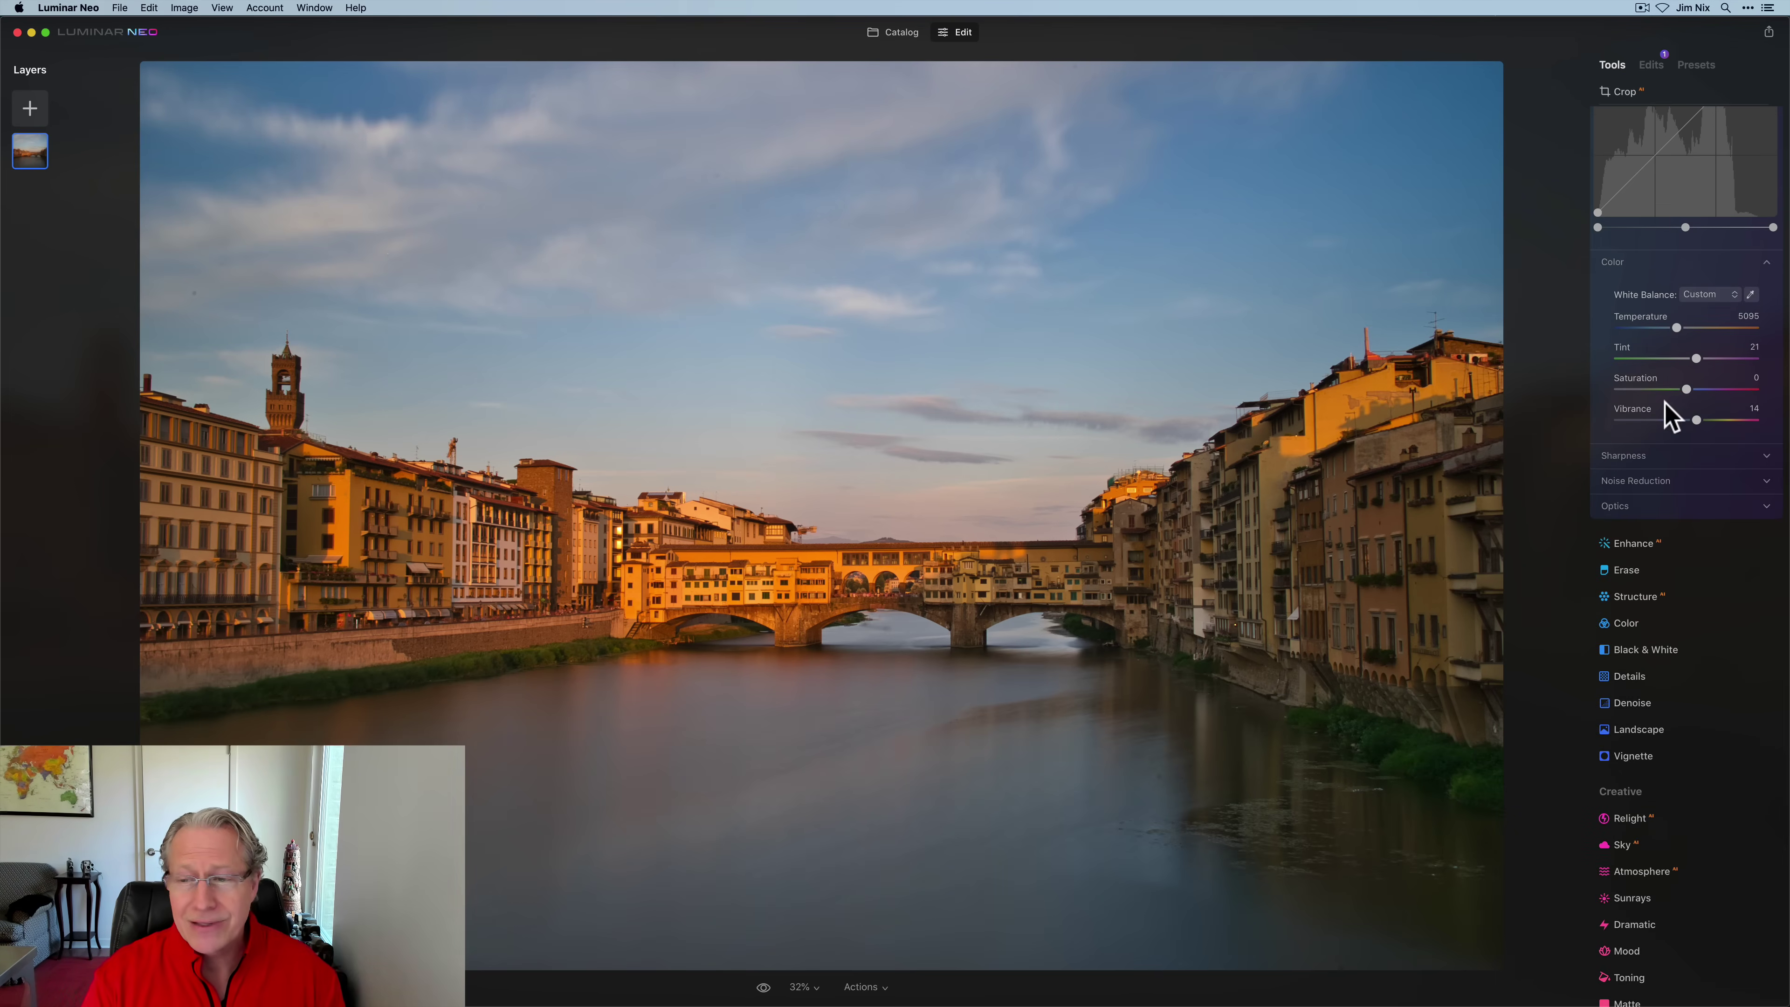
click(1651, 458)
Step: Collapse Develop's Color, Light, Whites & Blacks and Curves sections
scroll(1656, 465, up, 10)
scroll(1656, 465, down, 5)
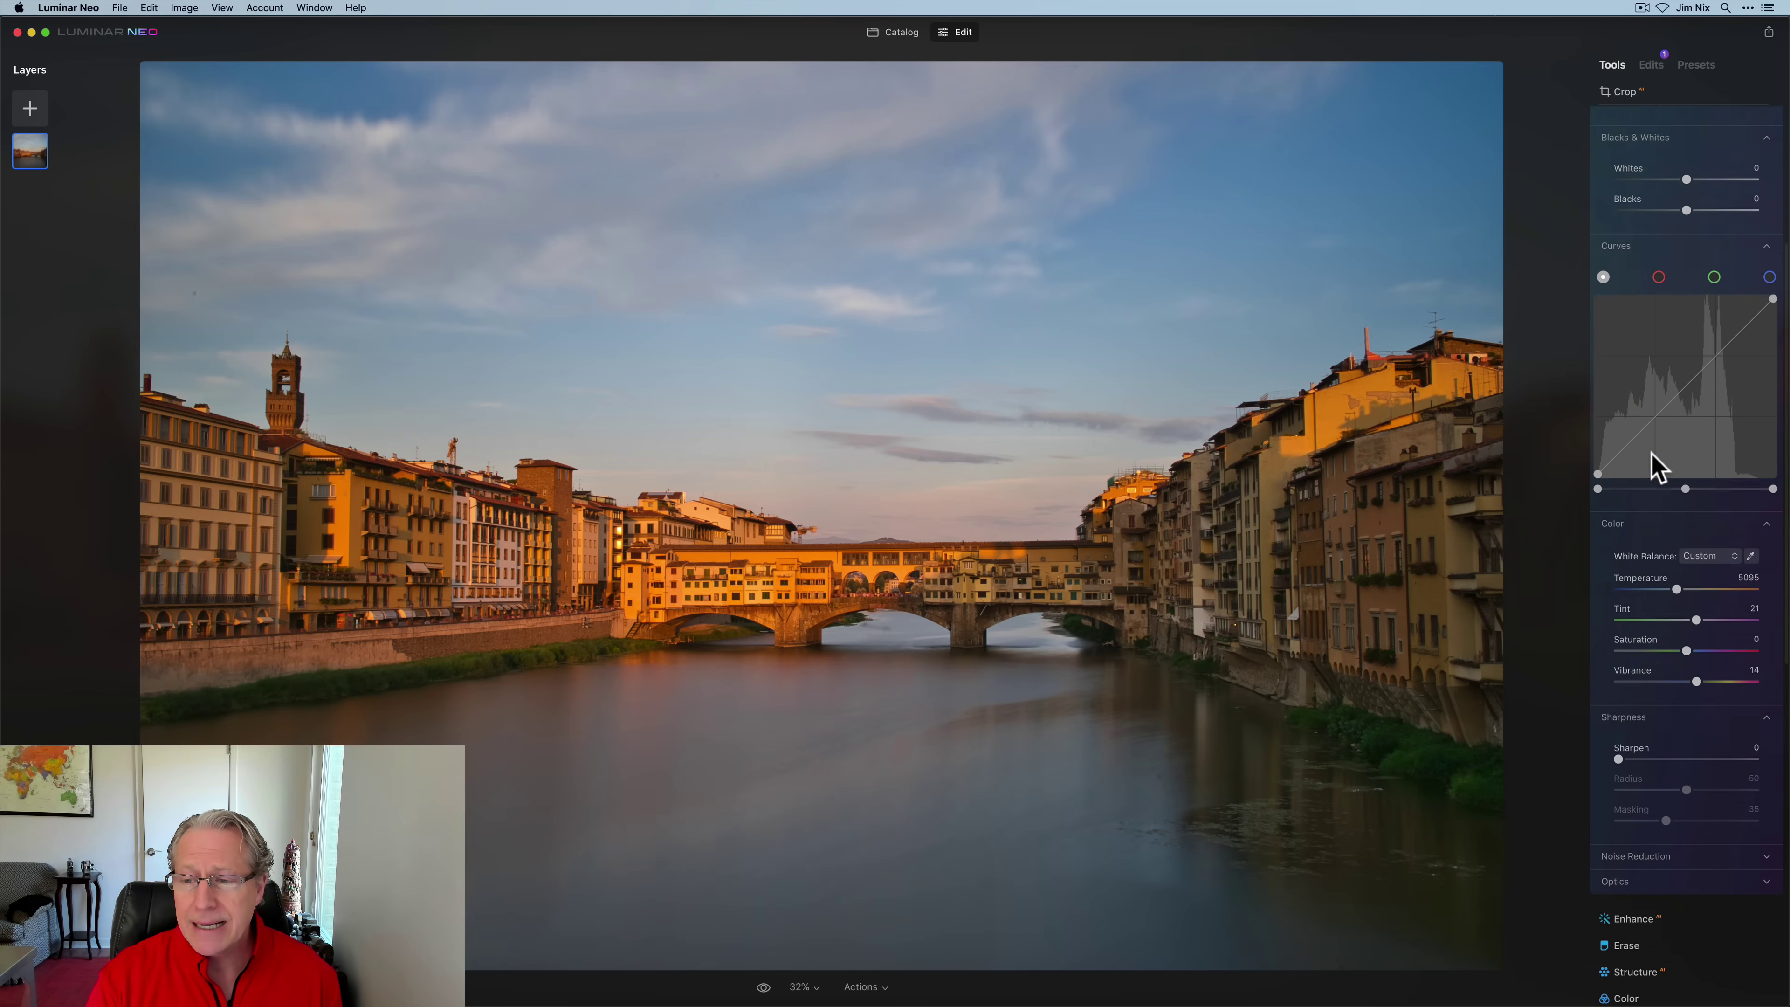
click(1648, 427)
scroll(1652, 437, up, 5)
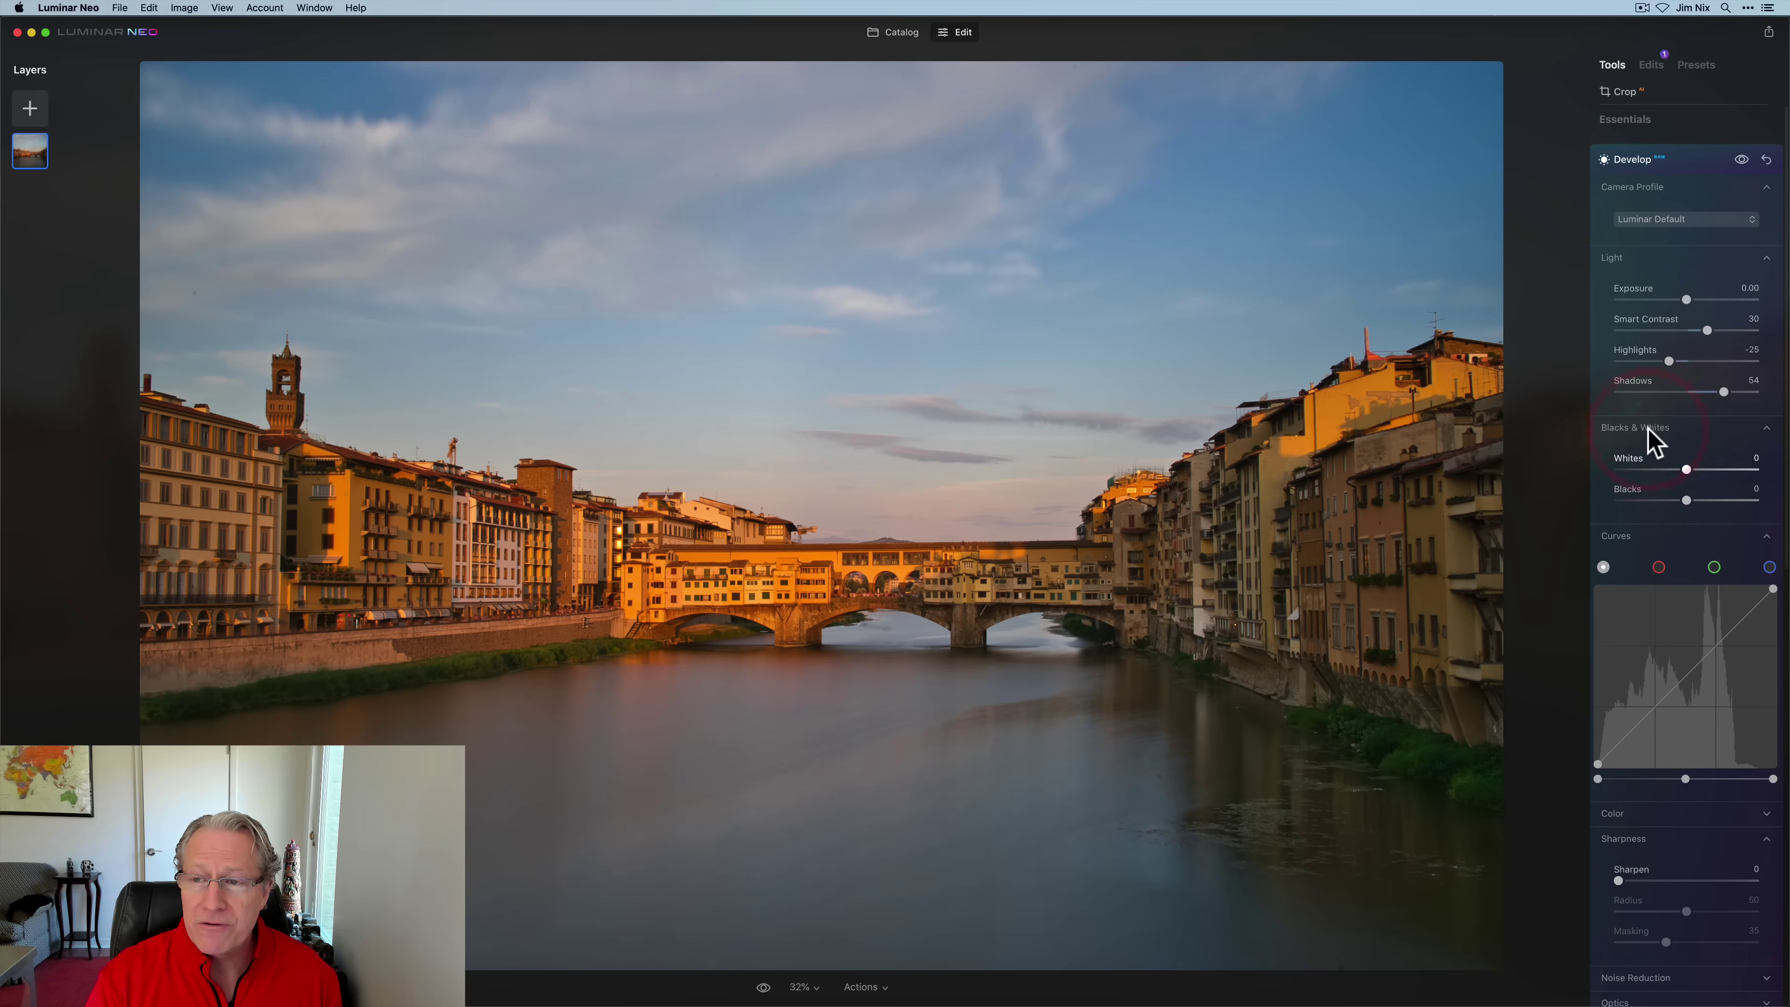
click(1642, 268)
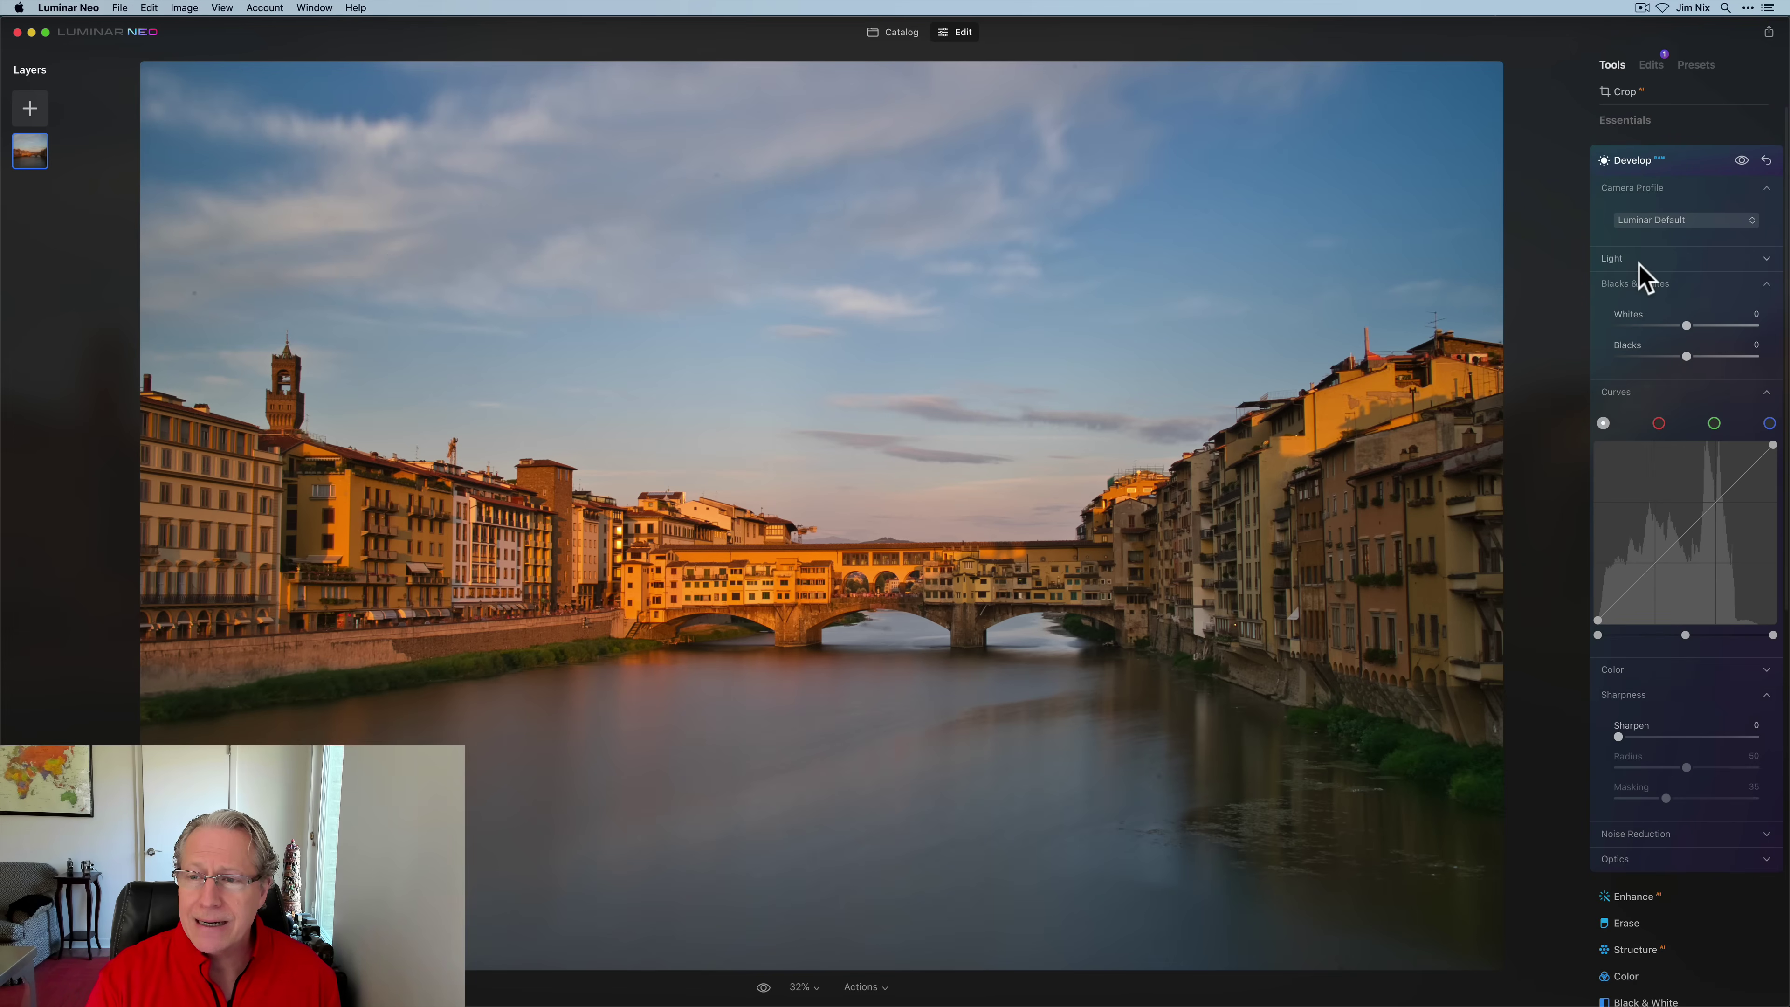
click(1634, 289)
click(1632, 311)
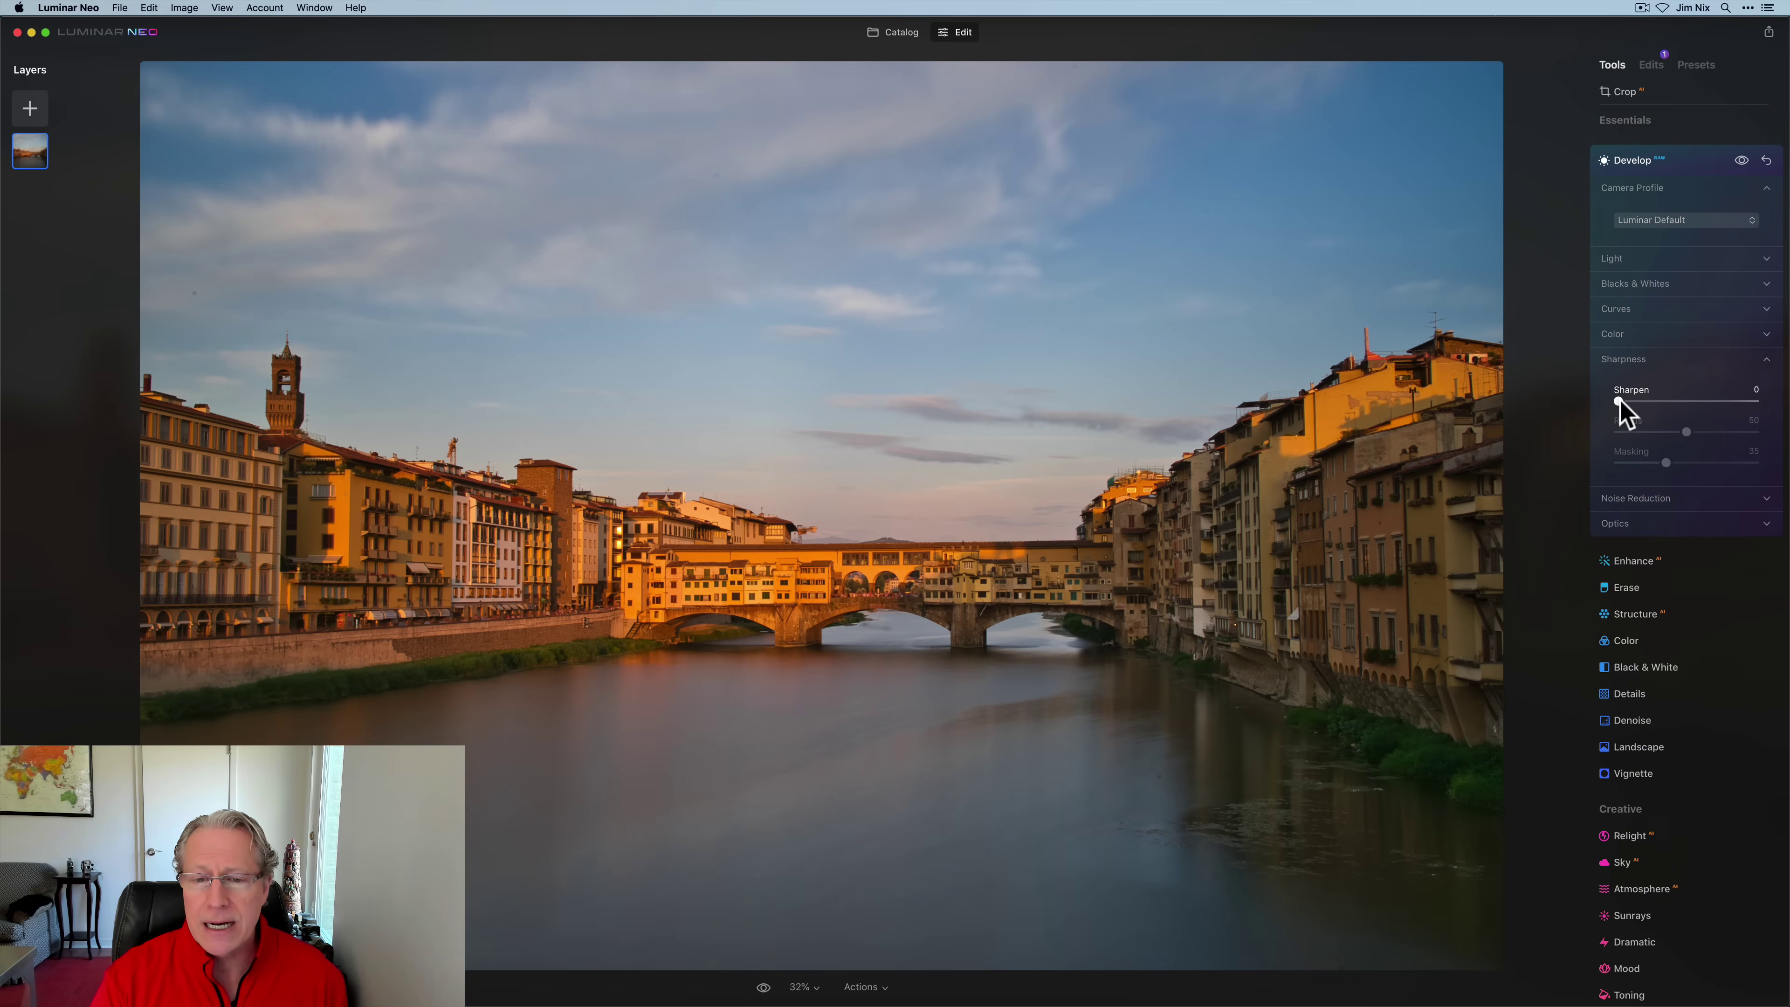
Step: Try Sharpen at 42, return it to 0, and inspect the Noise Reduction and Optics settings
drag(1620, 400, 1679, 401)
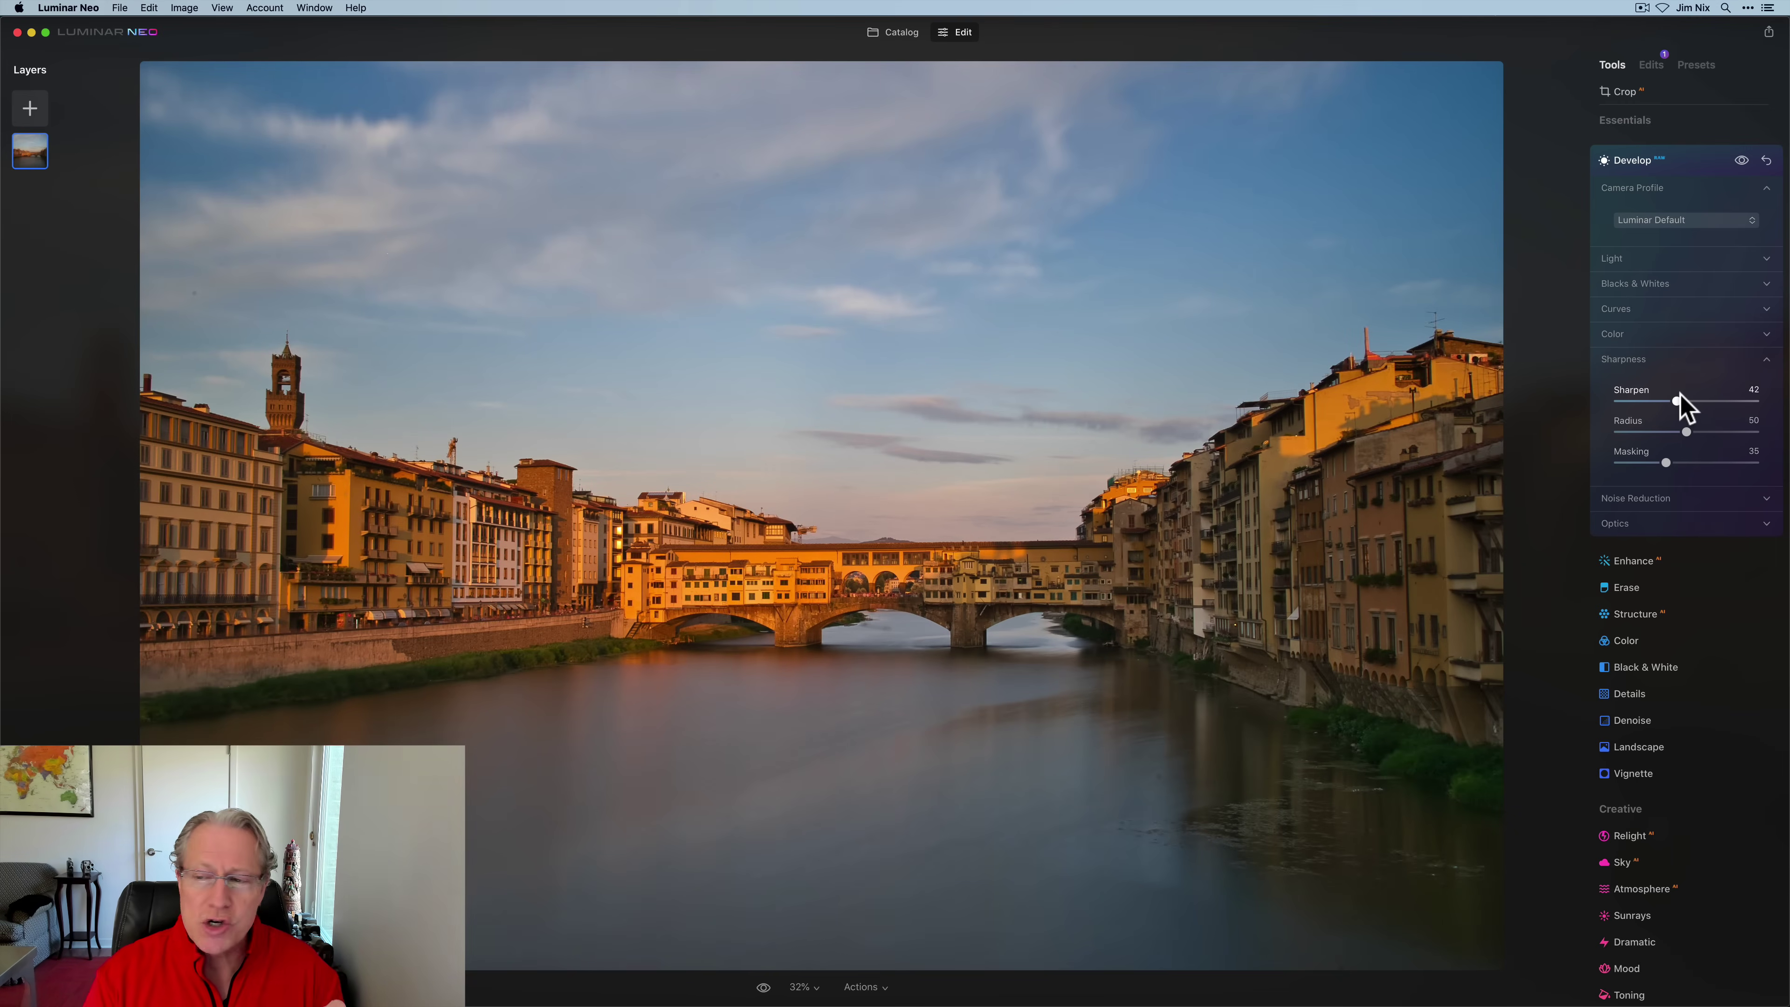
drag(1680, 395, 1610, 398)
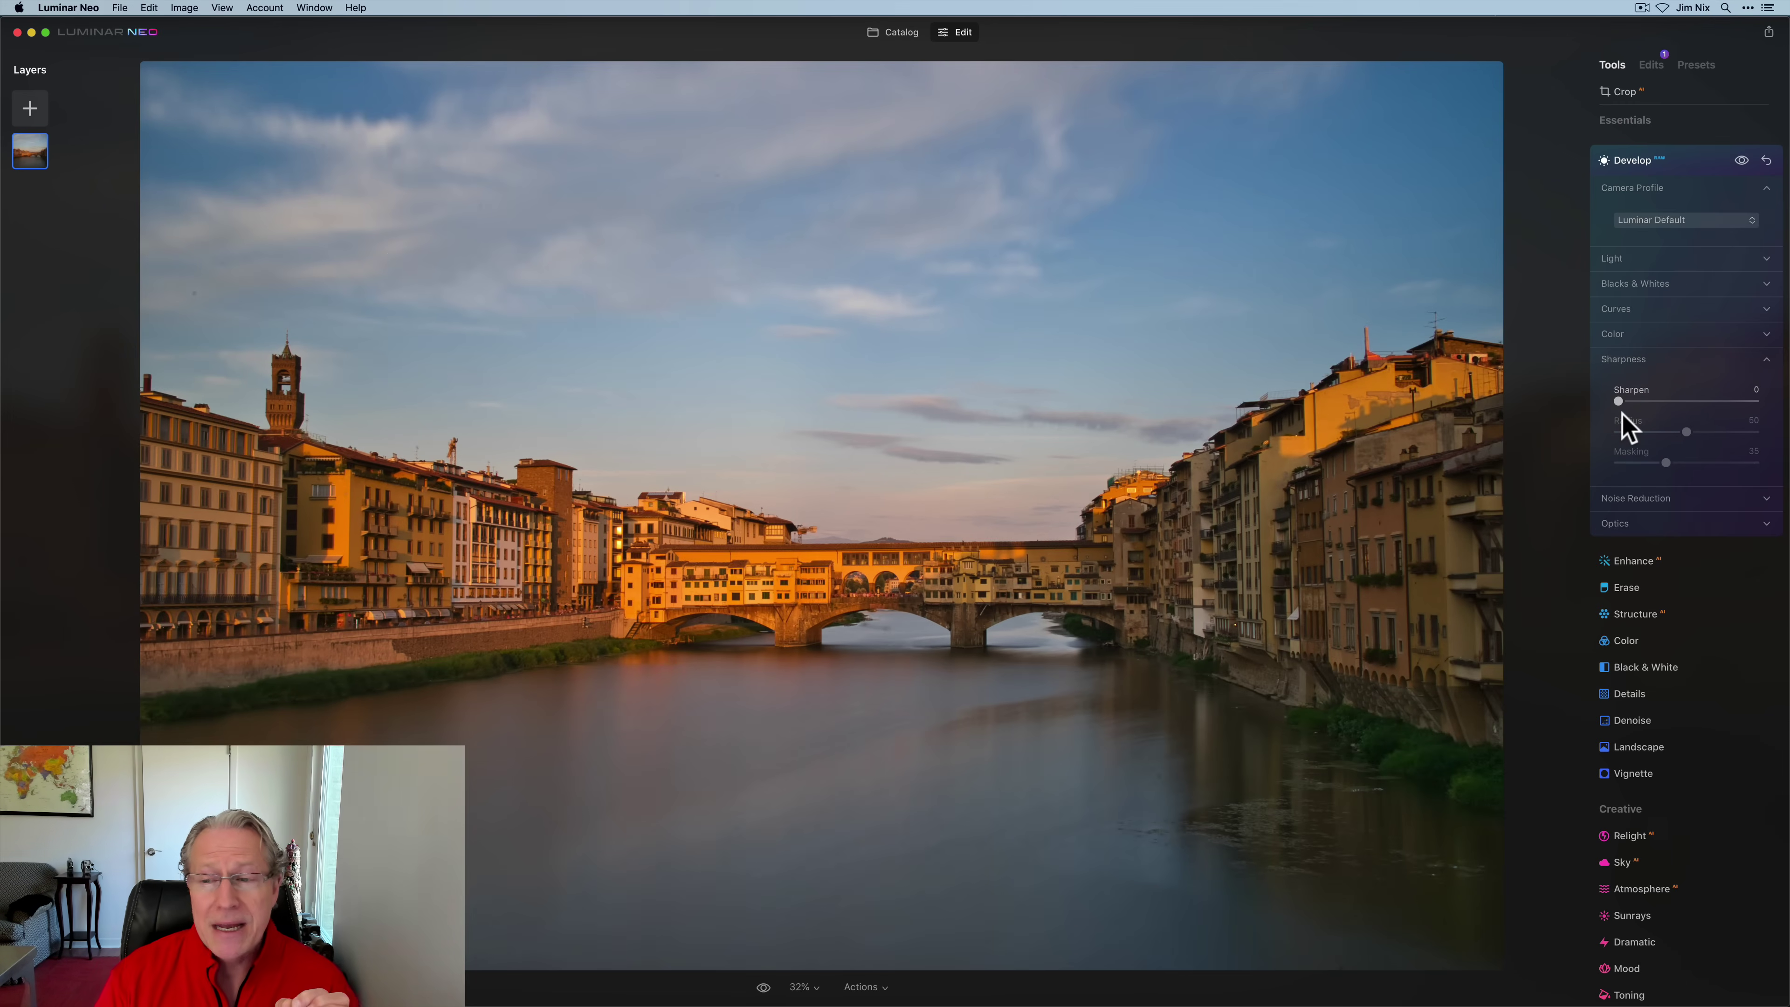
click(1633, 499)
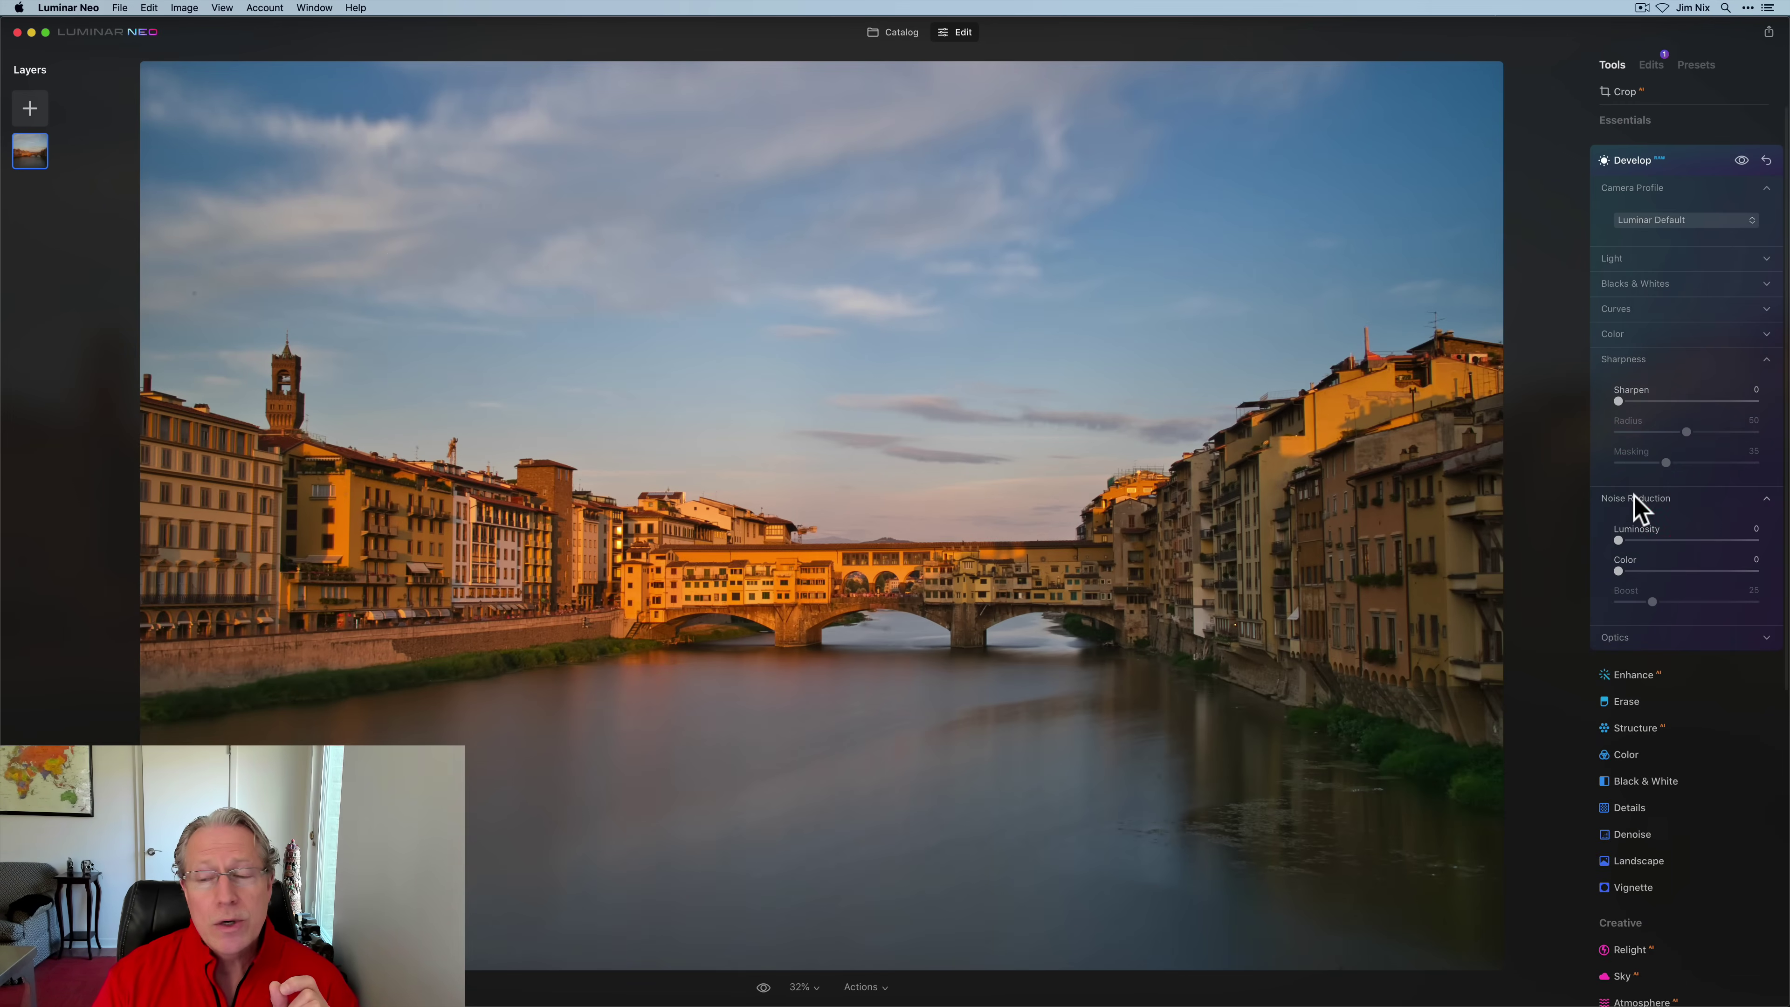
click(1643, 359)
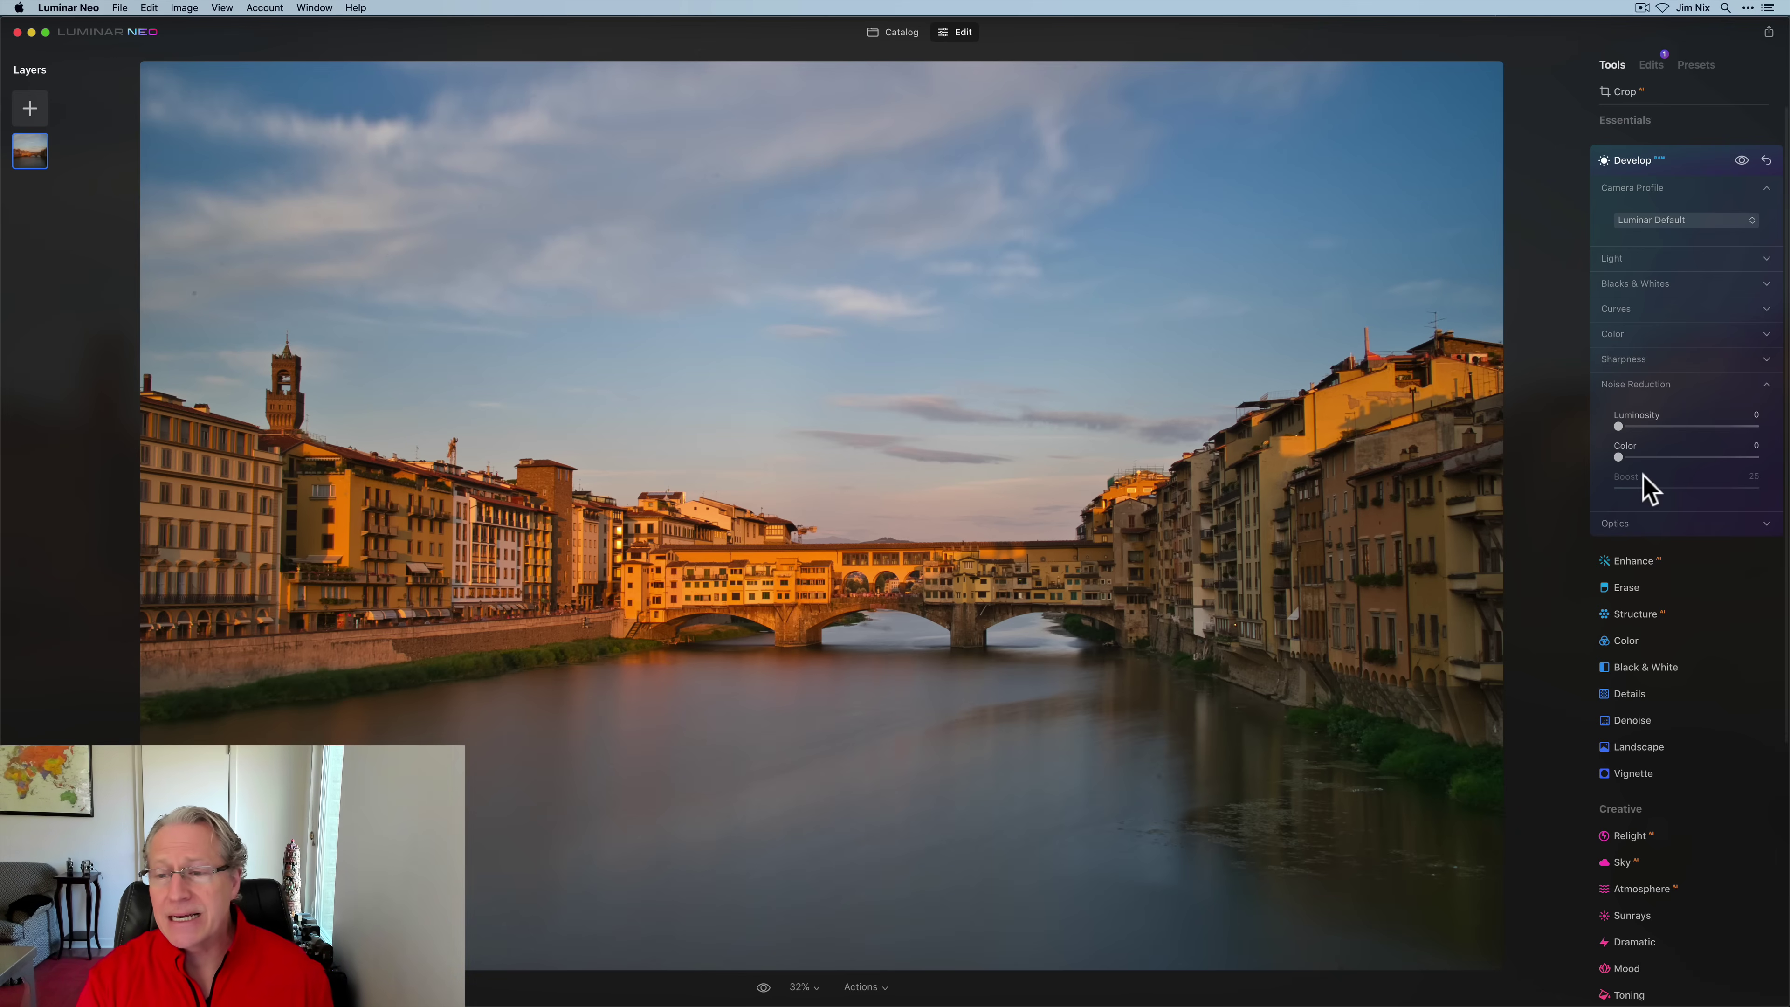
click(1632, 384)
click(1627, 415)
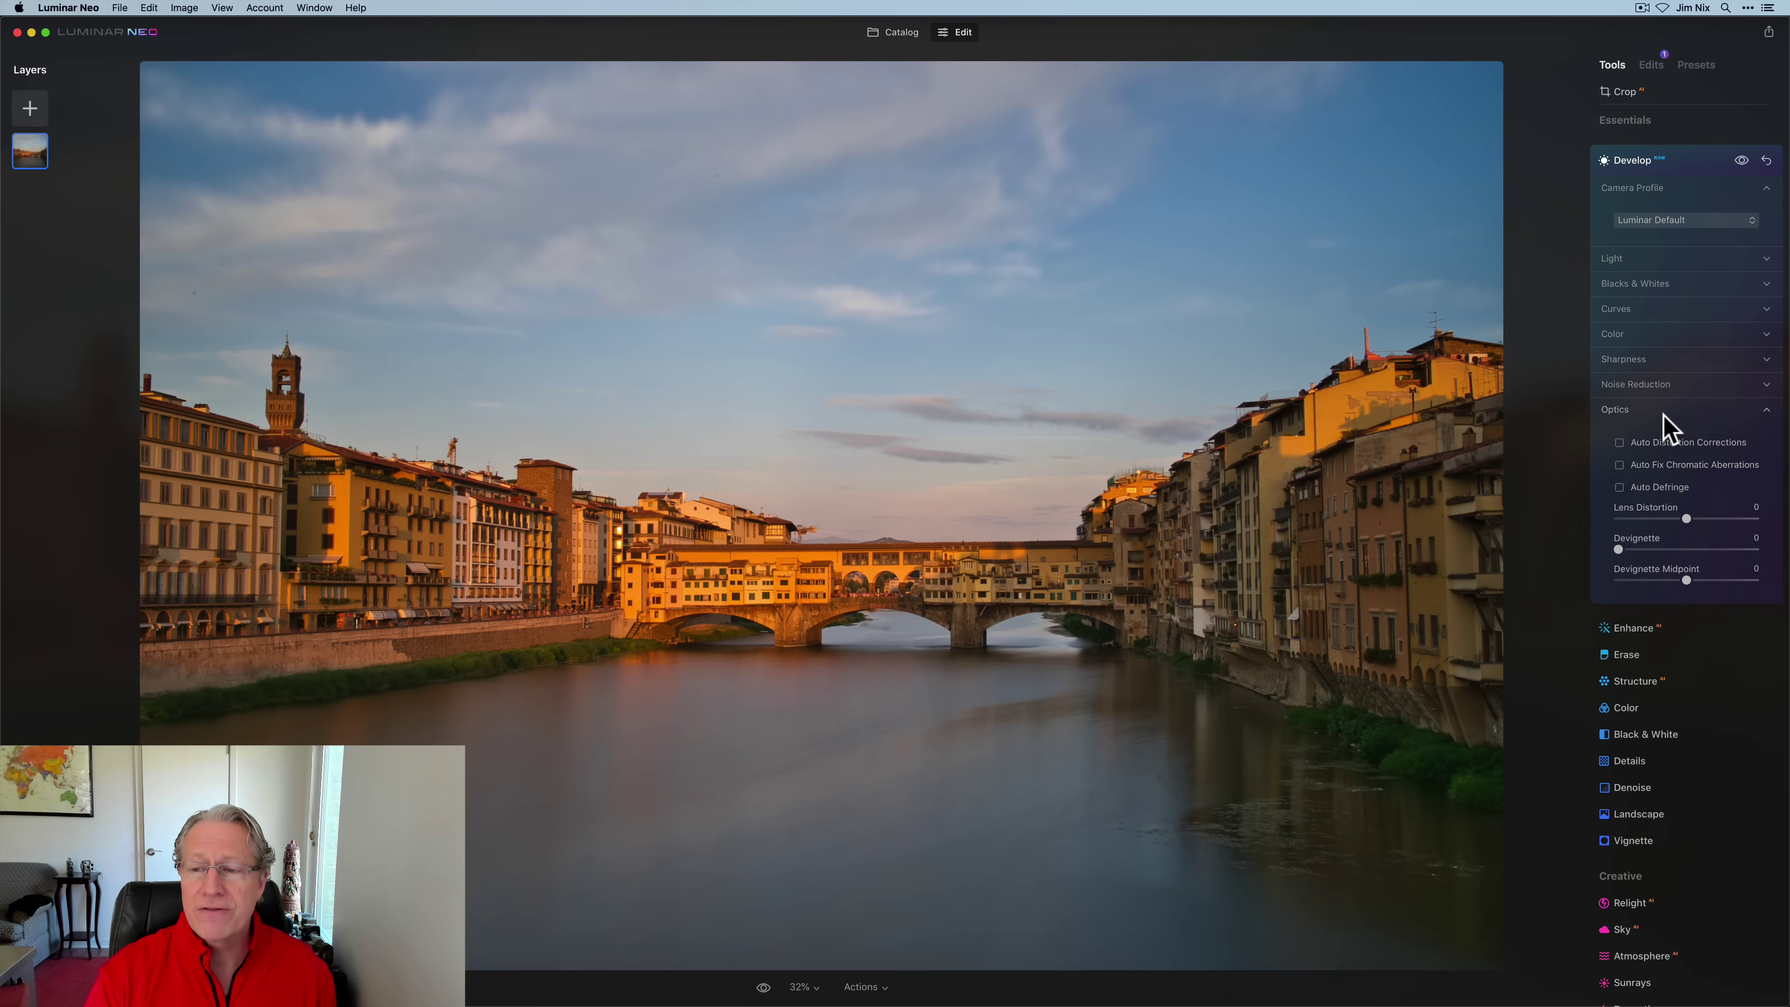
click(1663, 412)
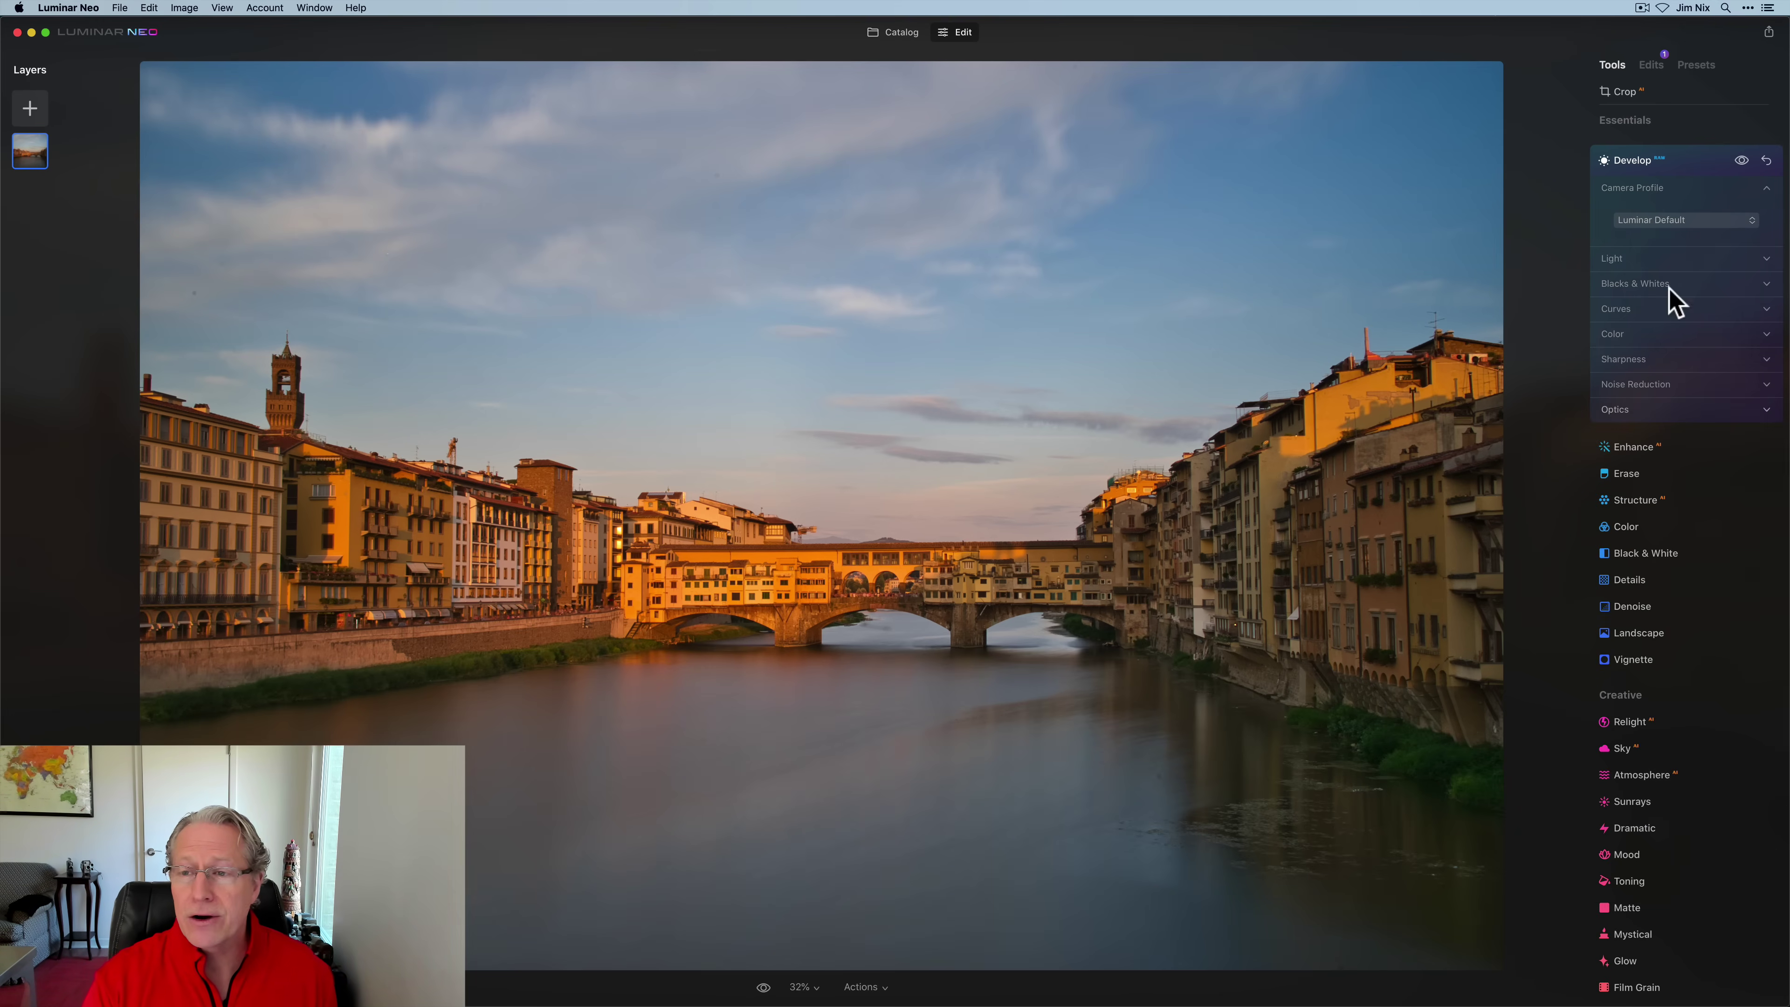
Step: Close Develop, check it in the Edits list, and go back to the Tools list
click(1678, 163)
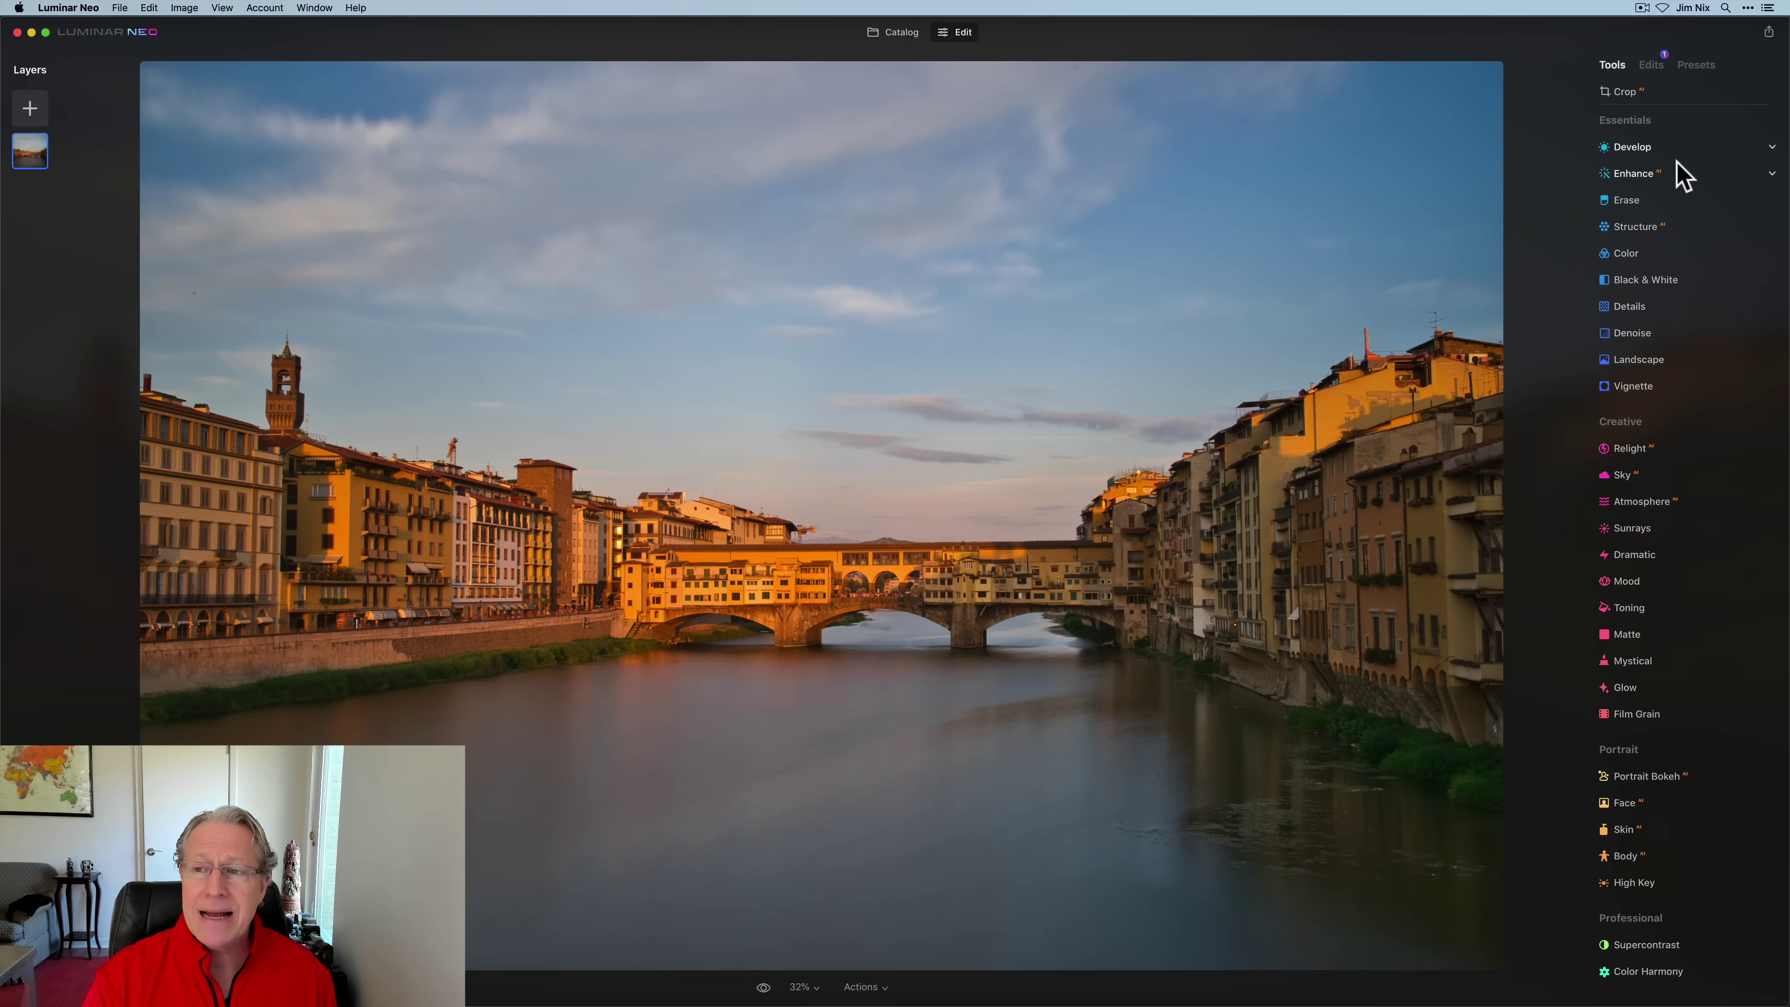
click(1651, 65)
click(1691, 103)
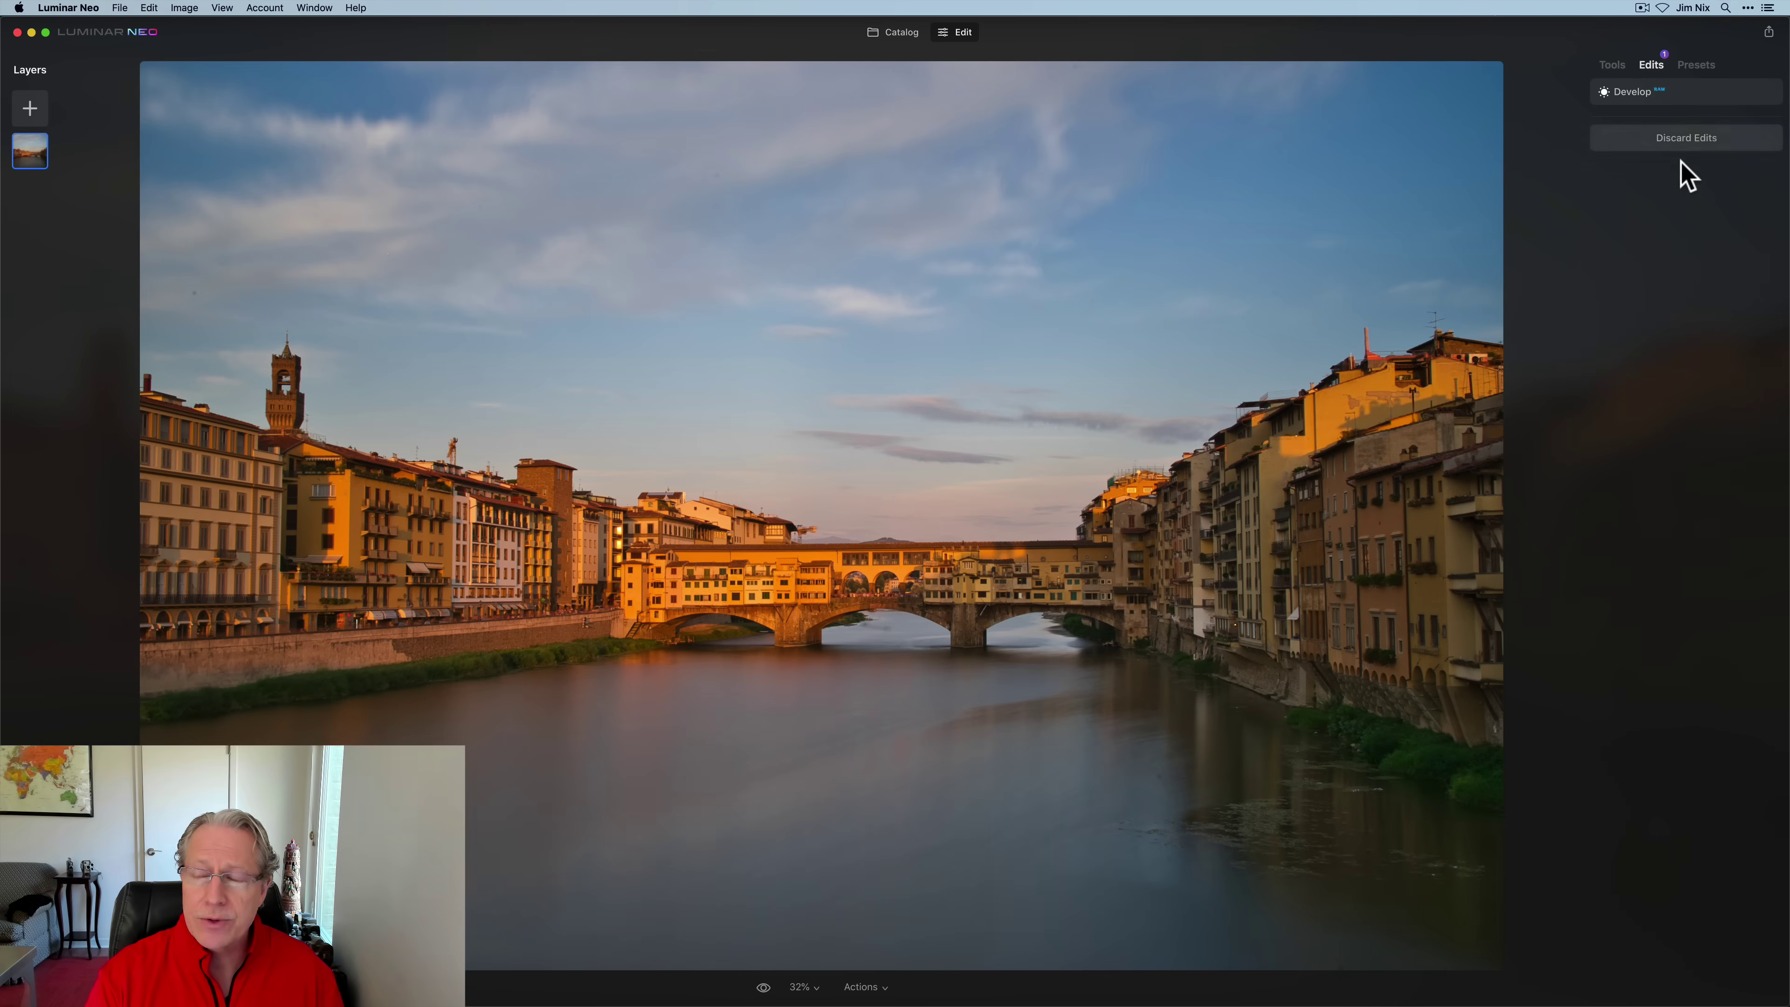
click(1613, 67)
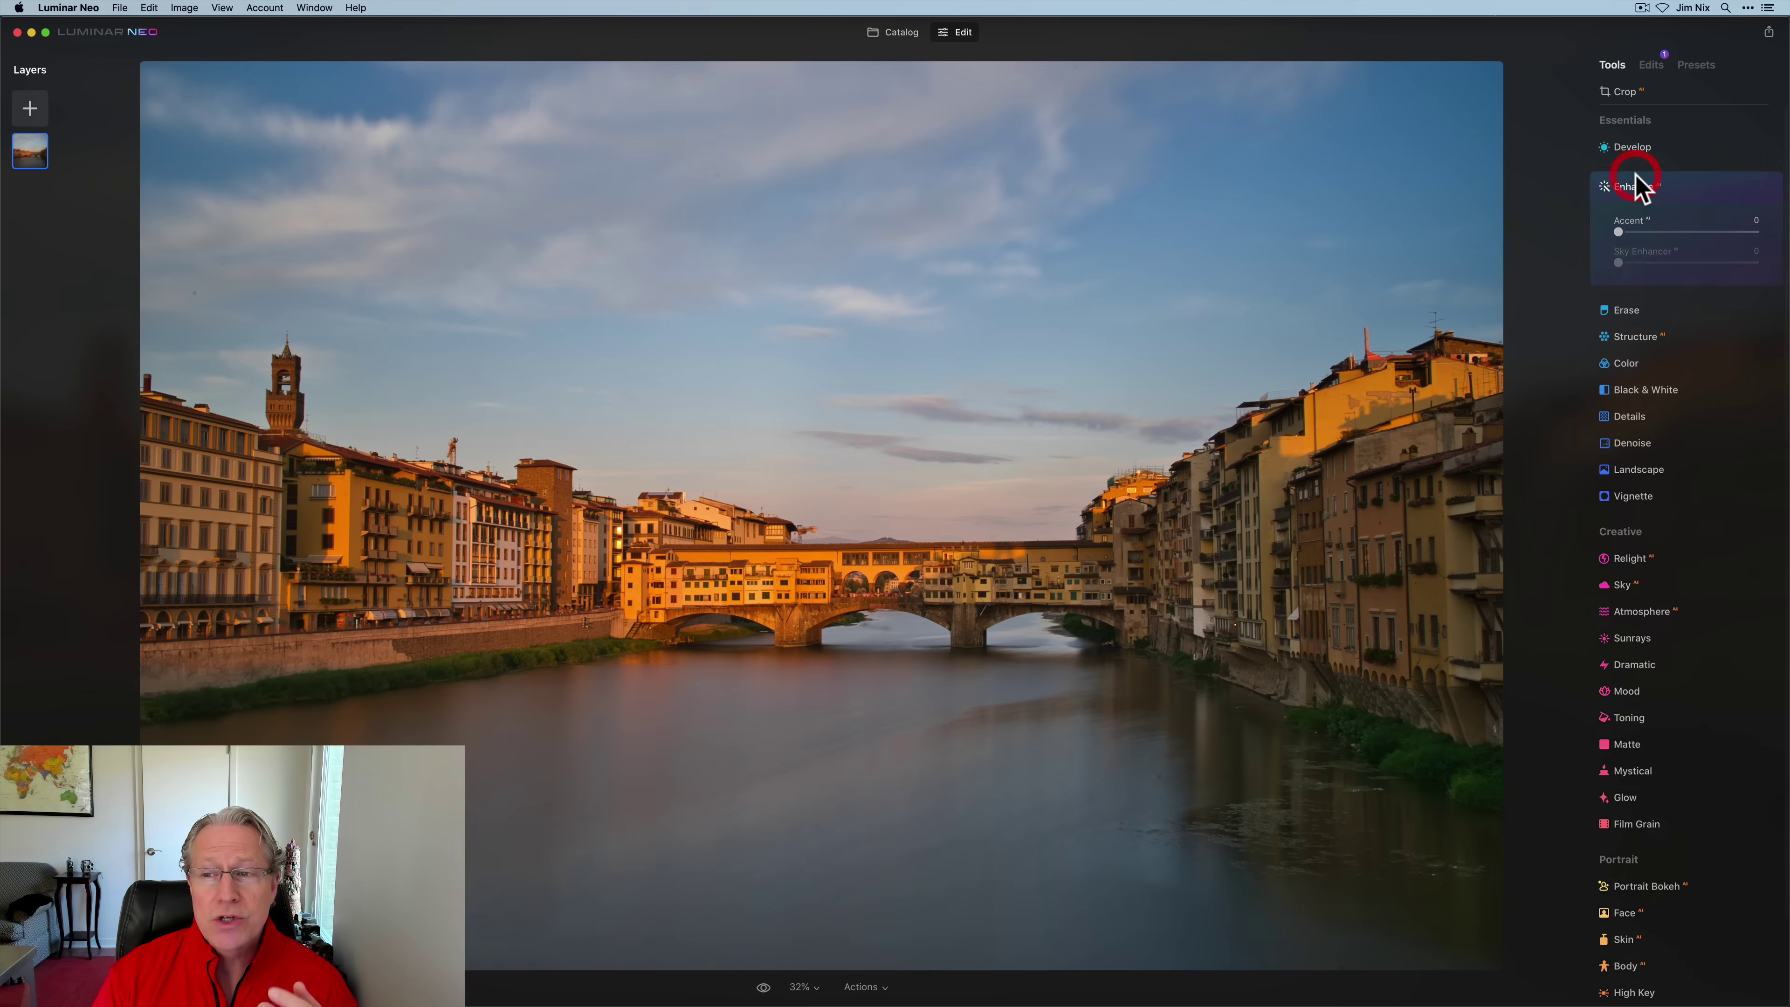
Step: Compare Enhance Accent at 63 and 100, then settle Accent at a subtle 32
click(1633, 174)
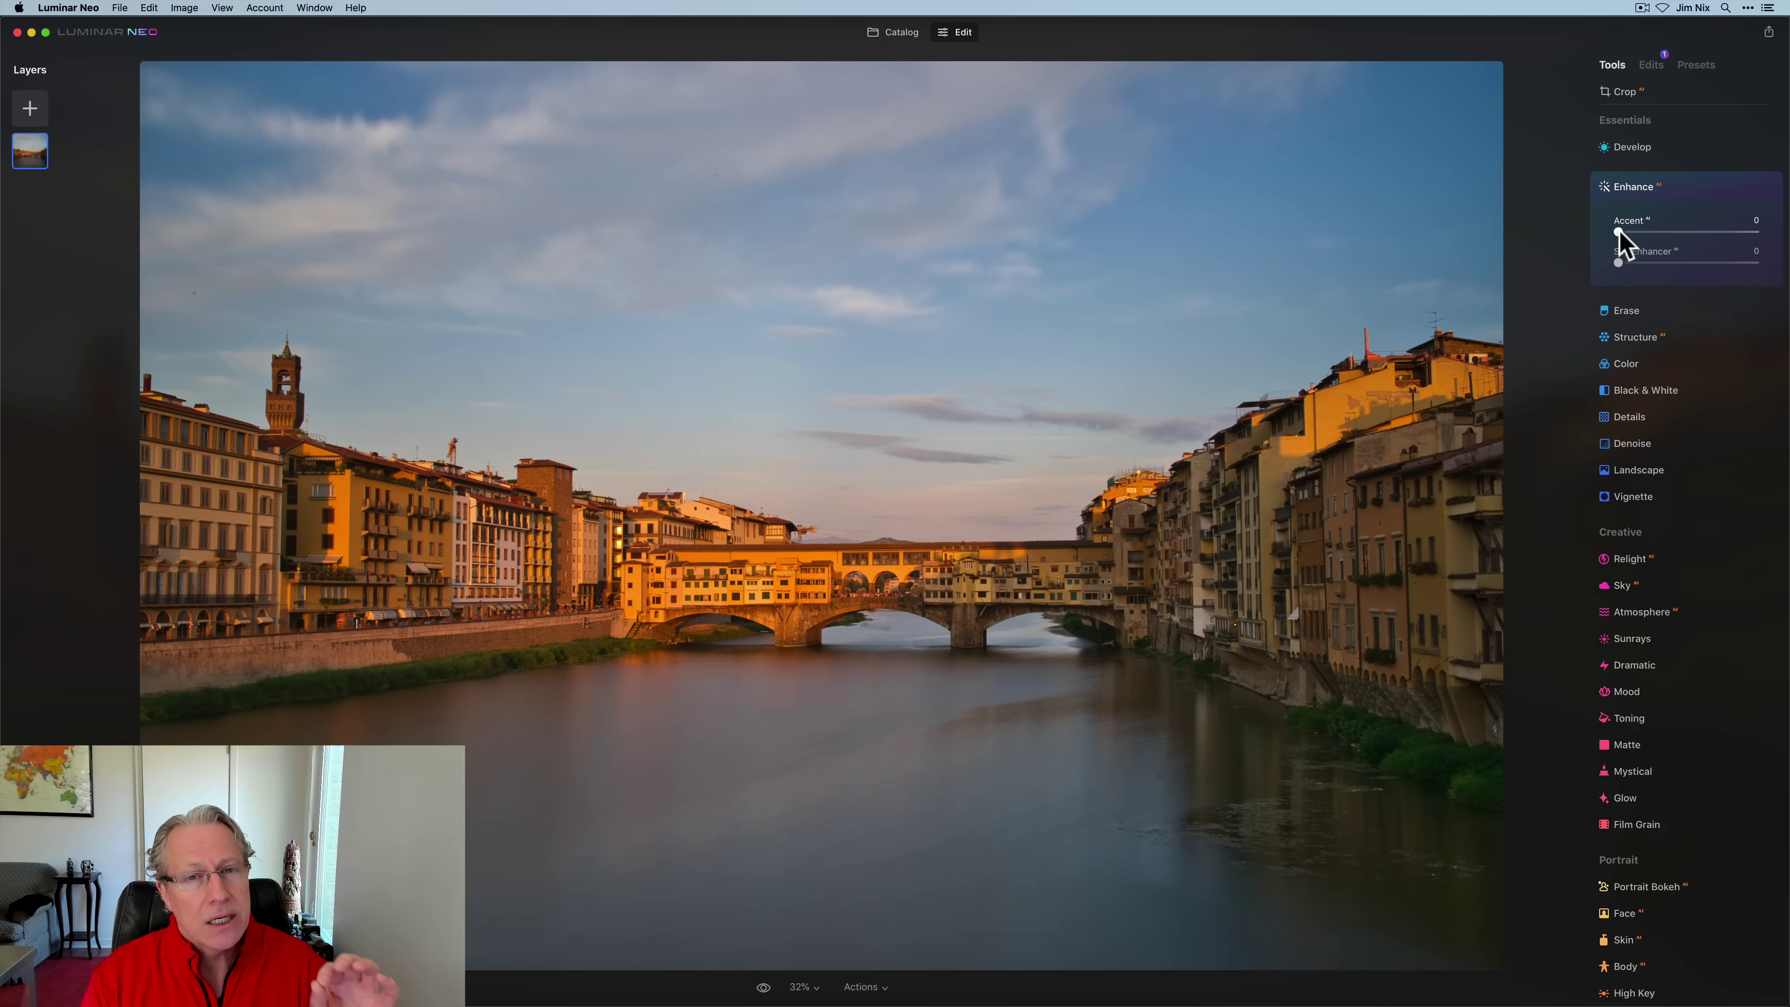
drag(1618, 232, 1761, 221)
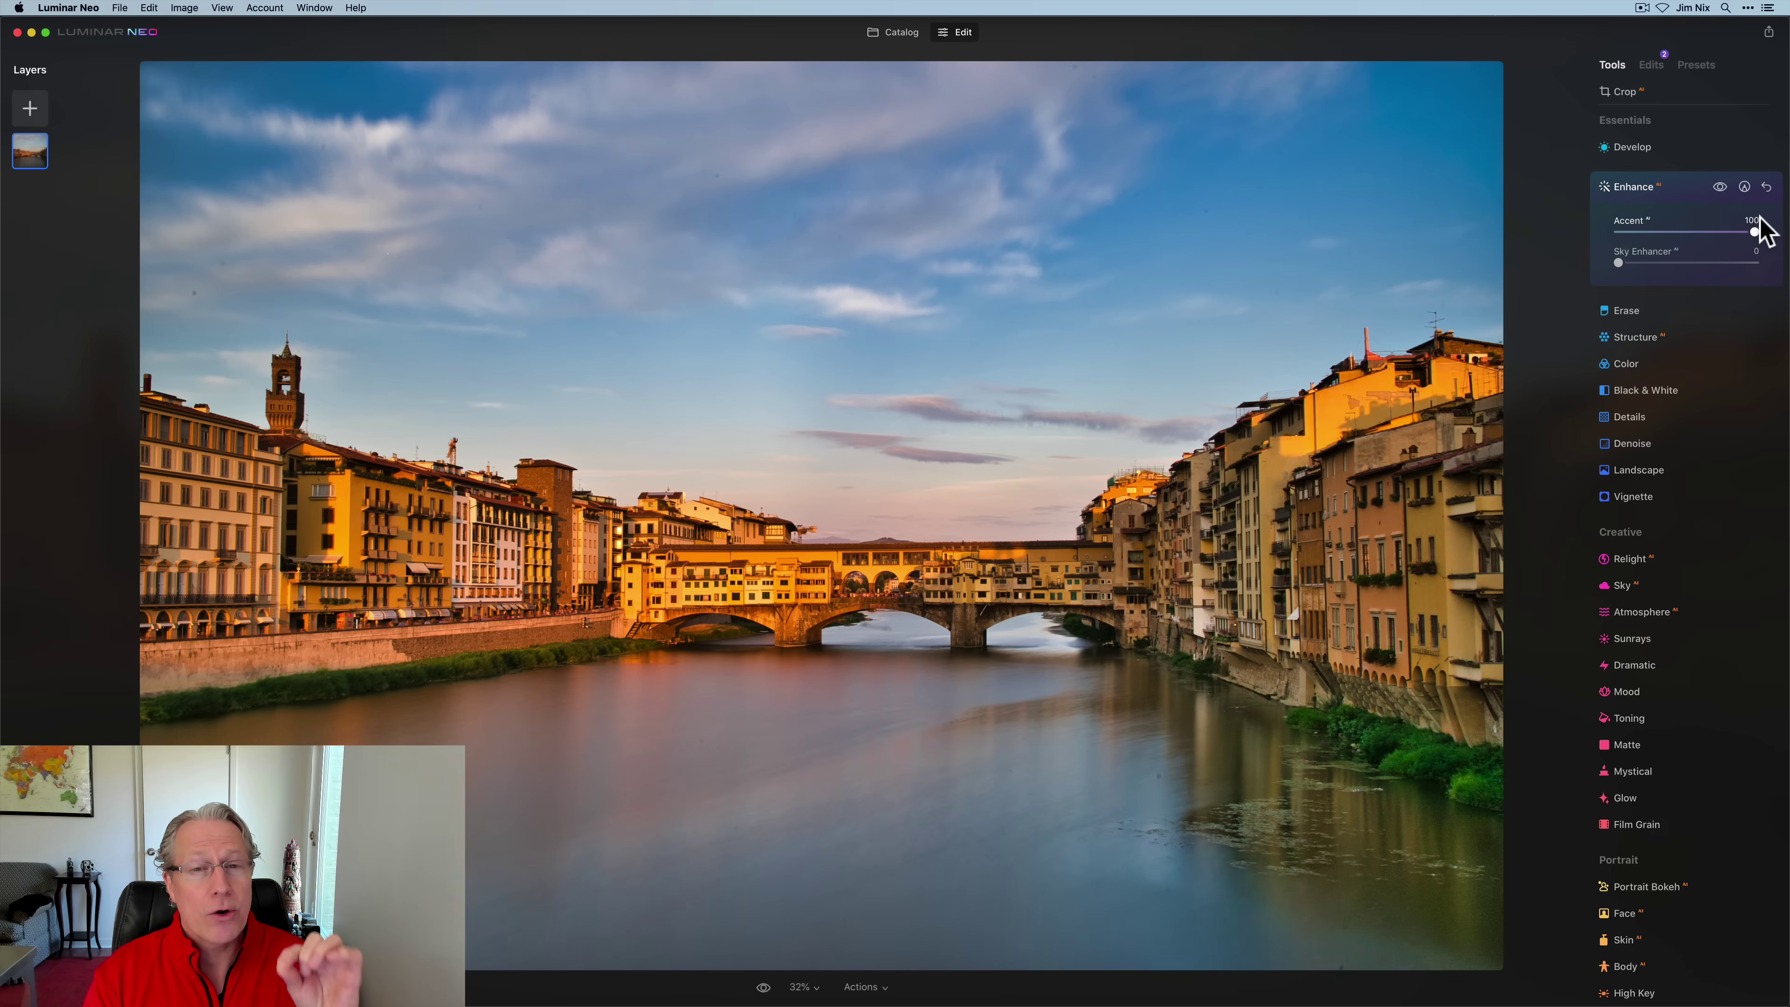
drag(1760, 220, 1709, 226)
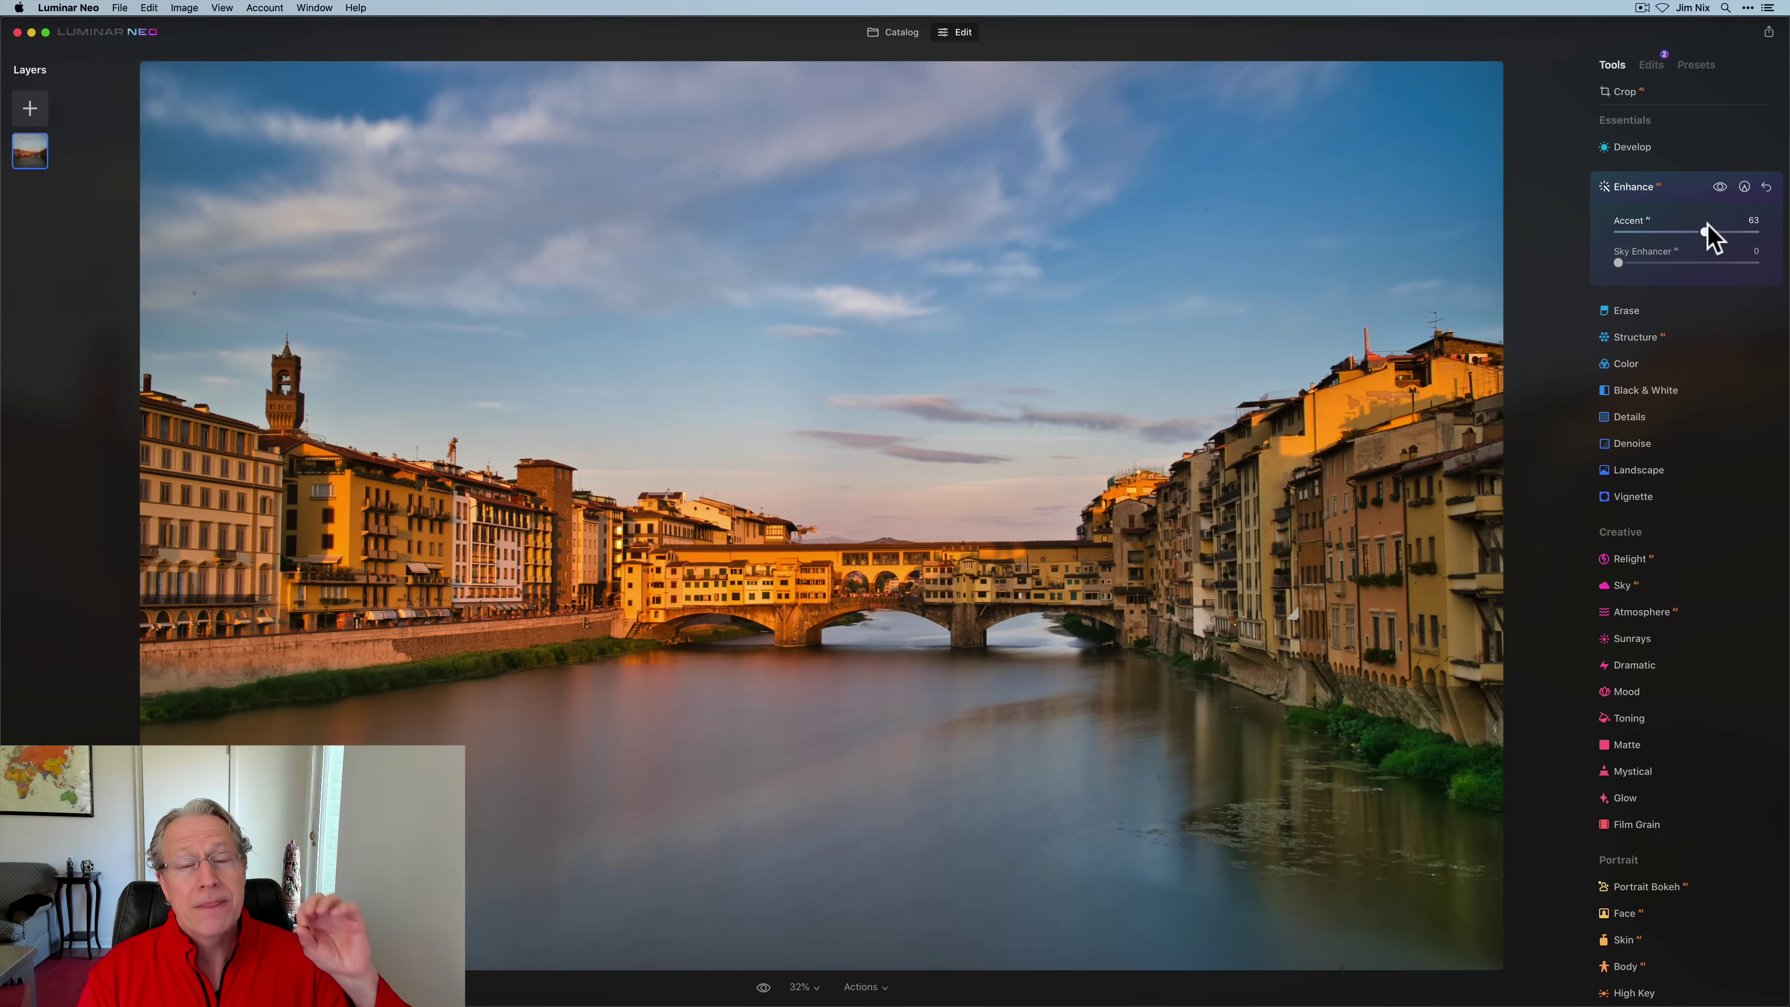
drag(1705, 231, 1766, 231)
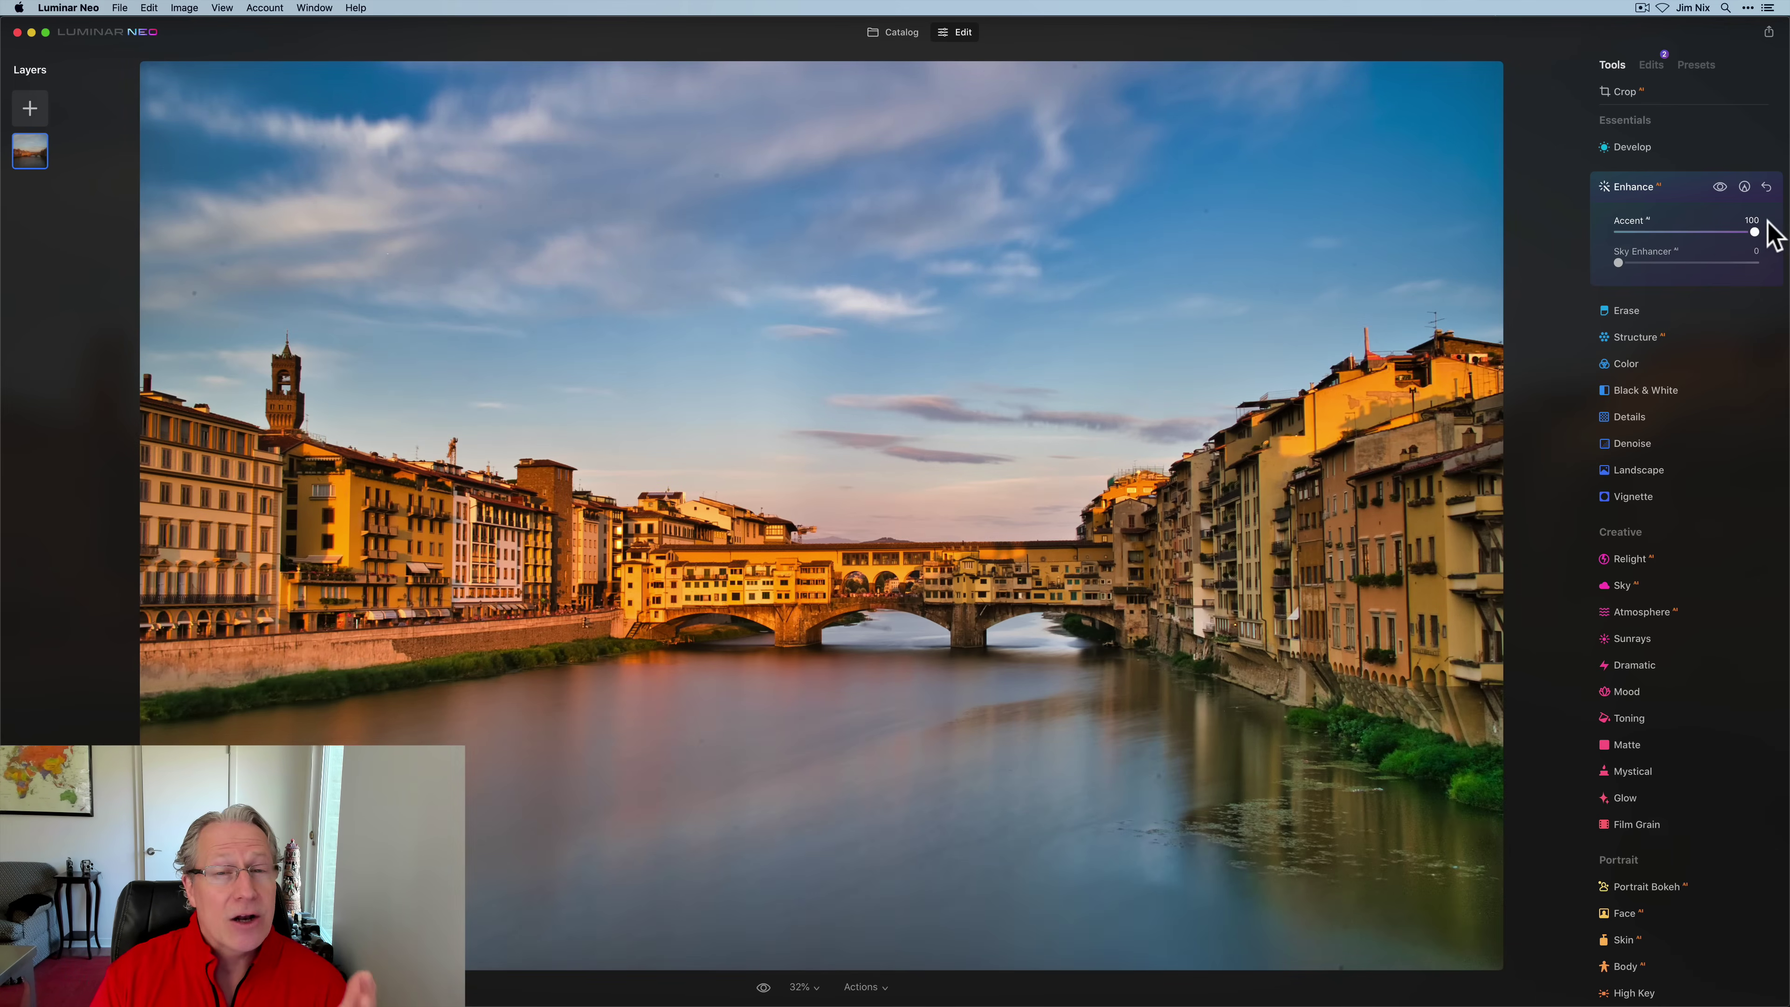
drag(1756, 231, 1614, 262)
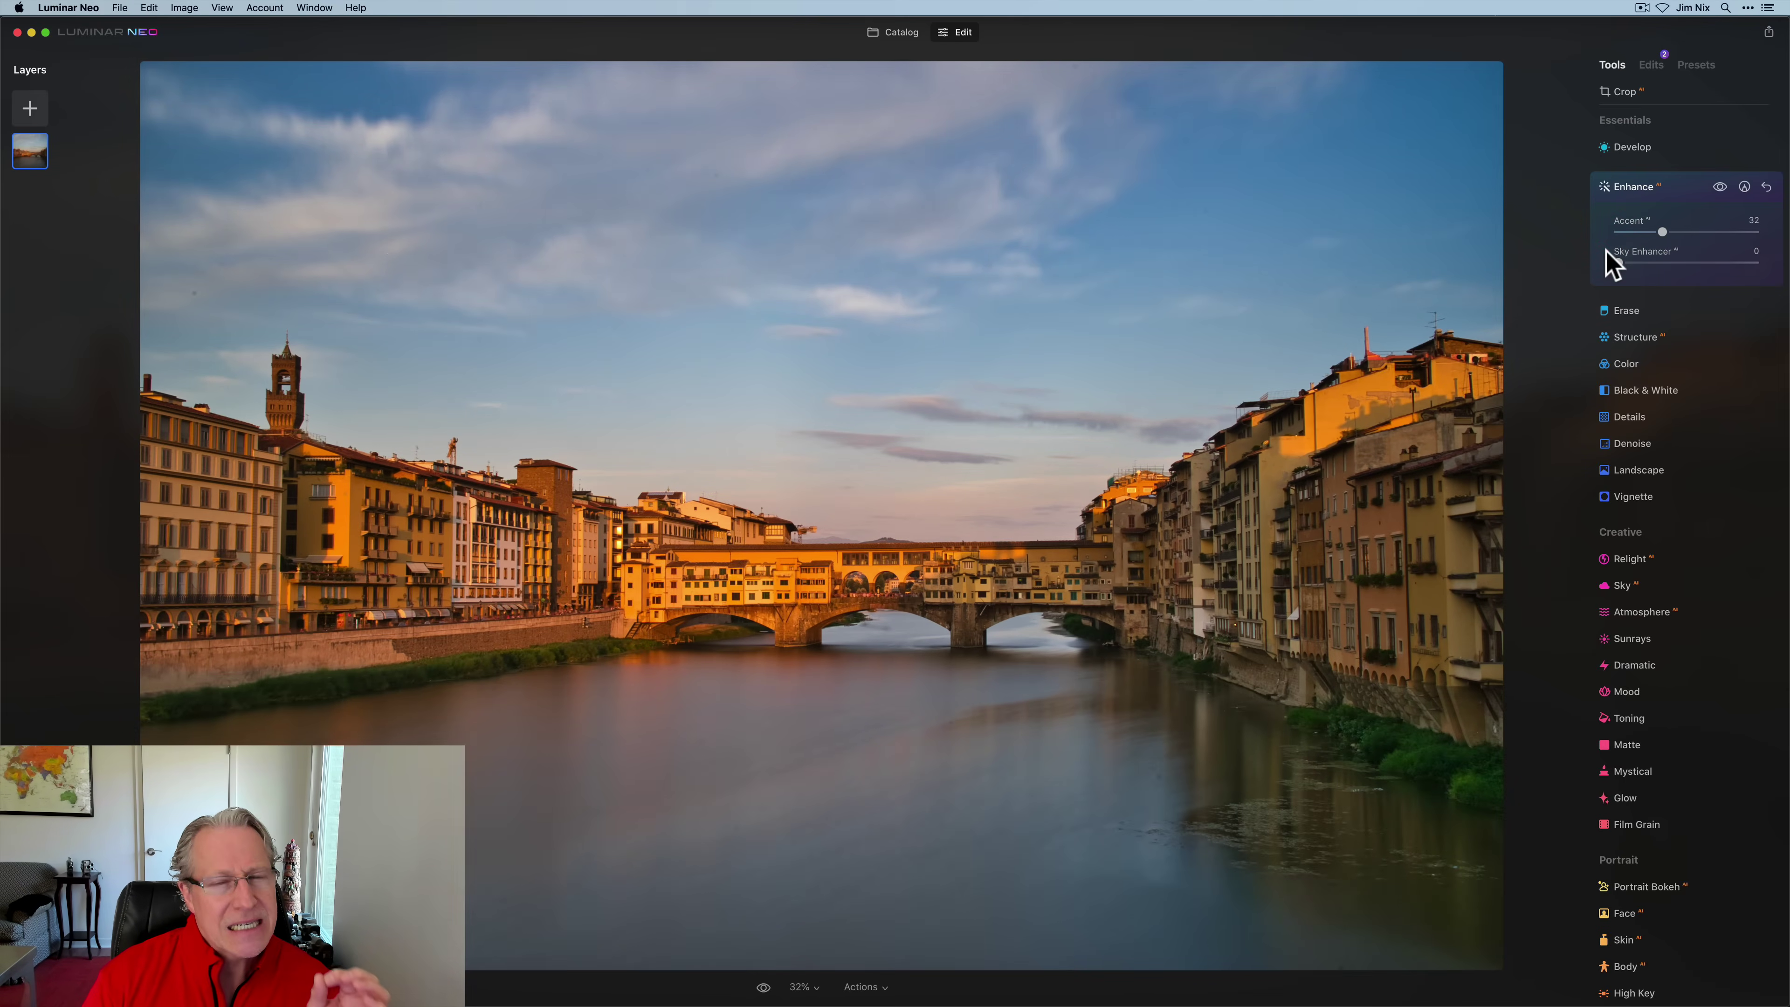
click(1667, 190)
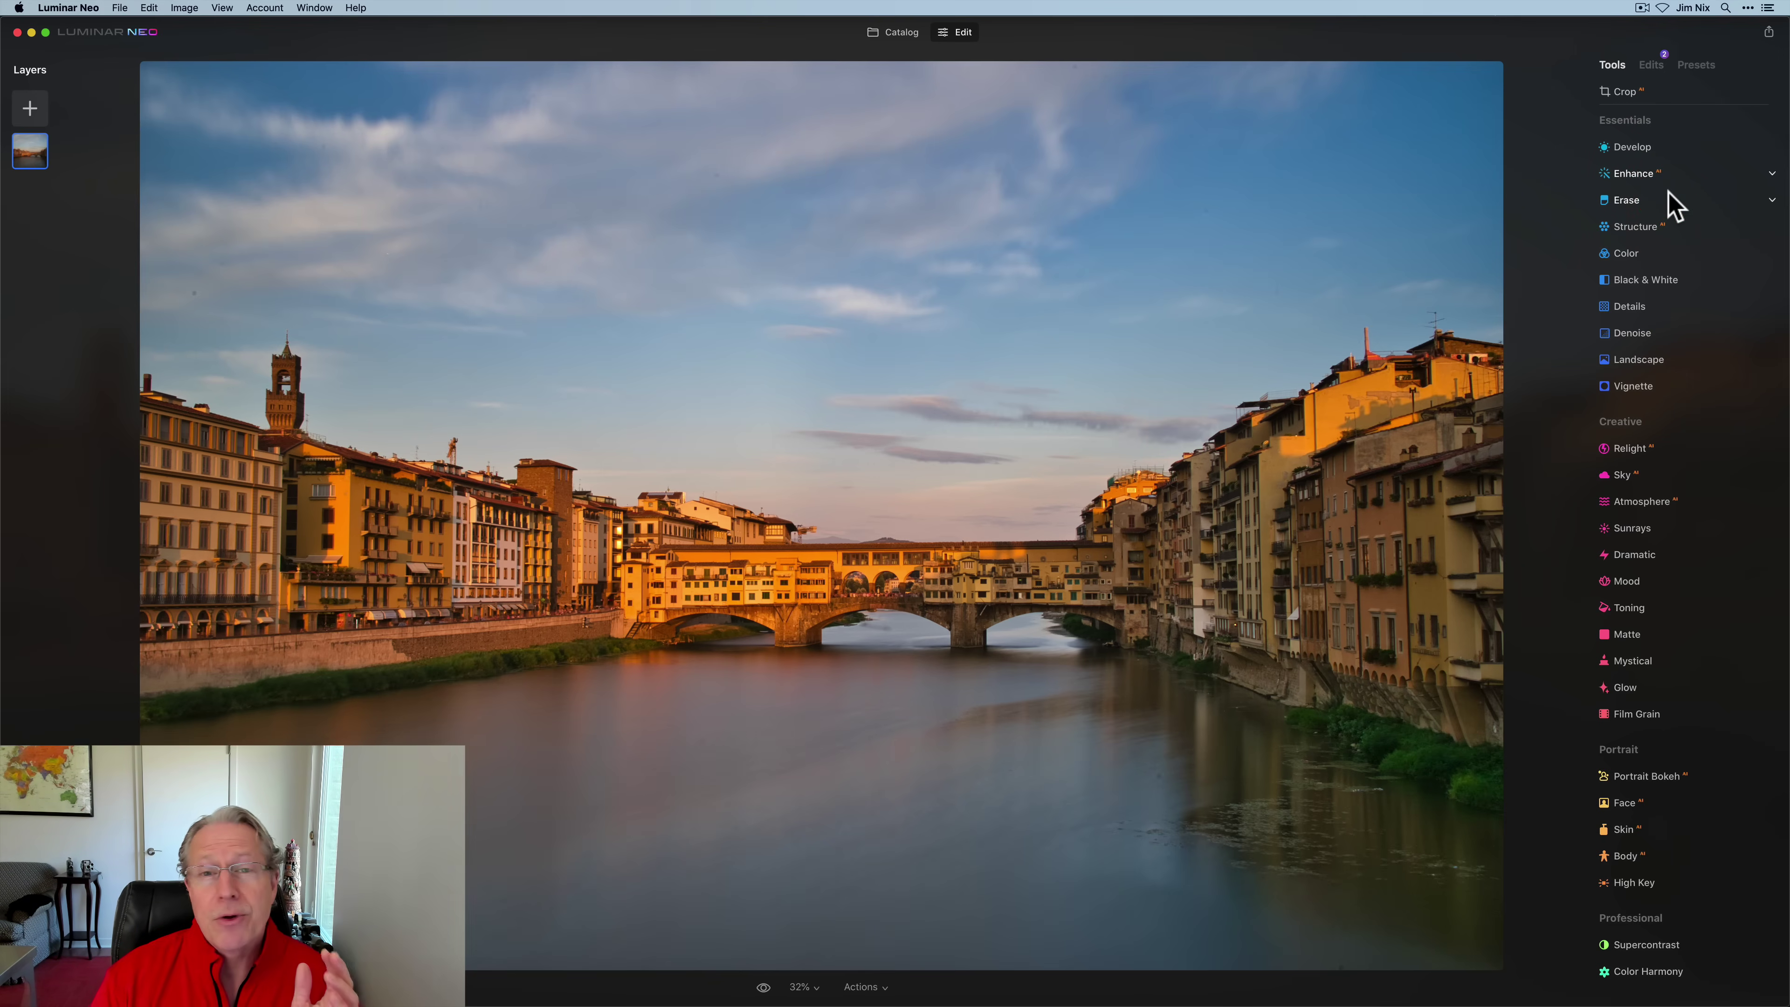
Step: Remove dust spots, then erase a small river blemish with a size-10 brush
click(1634, 203)
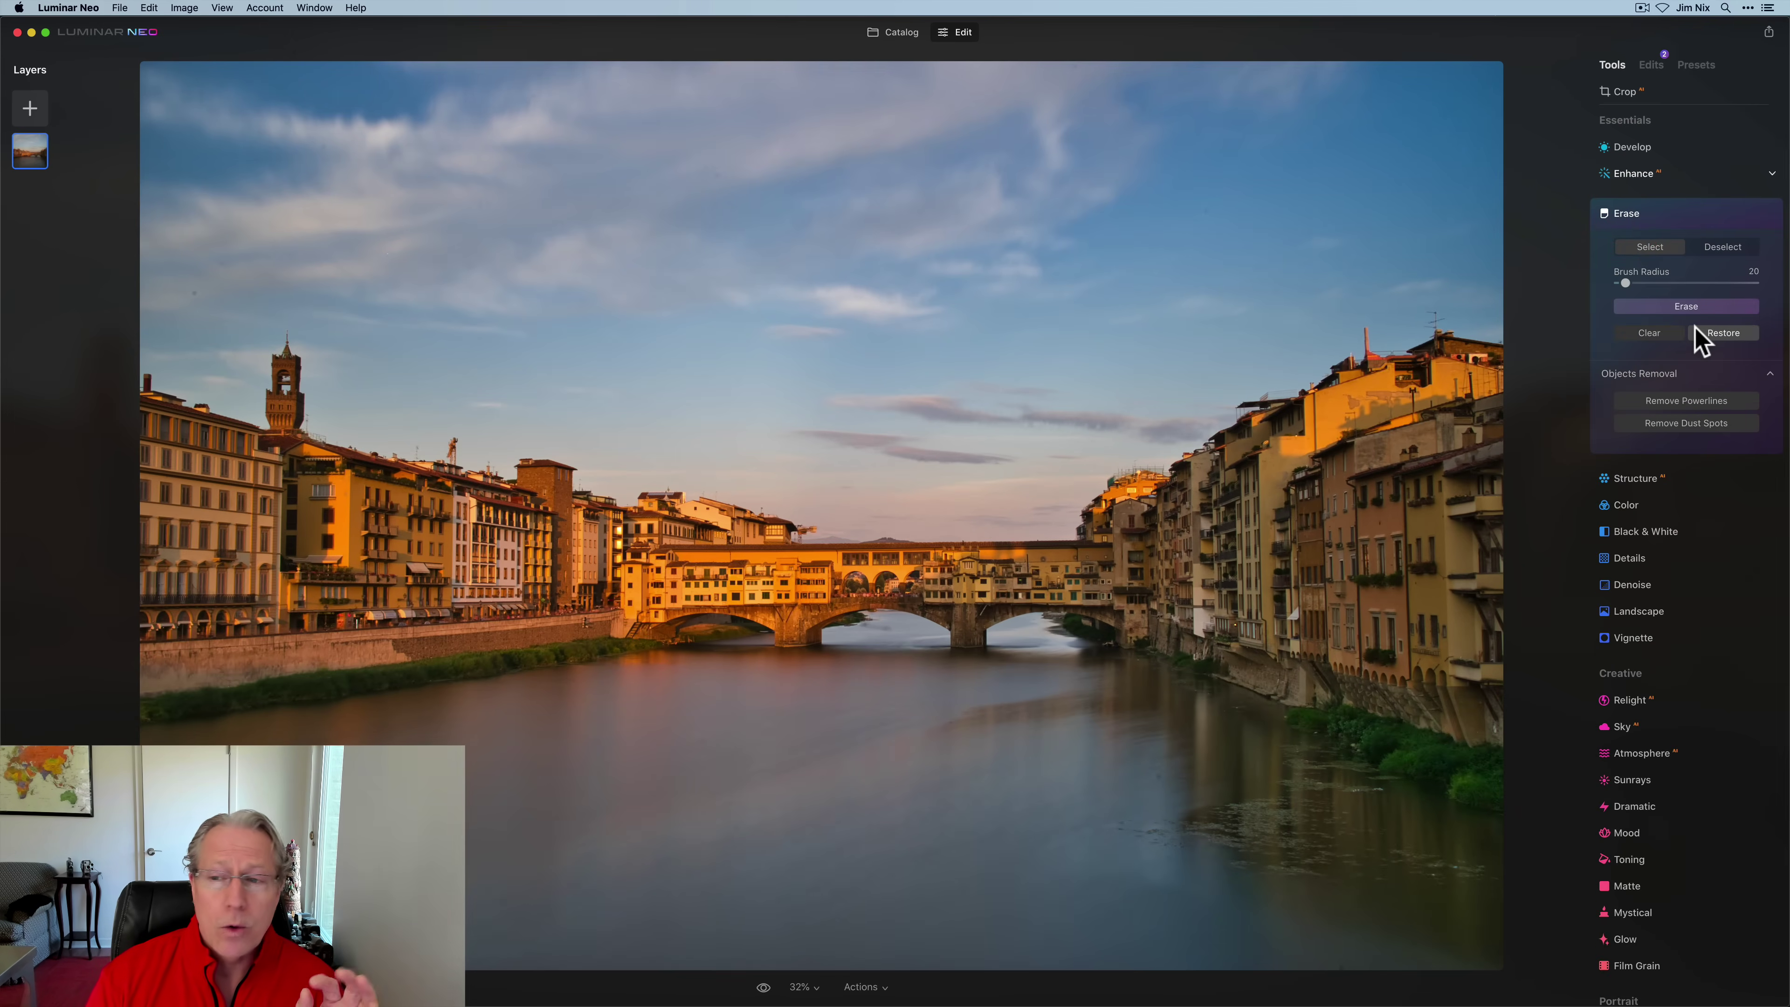
click(1691, 423)
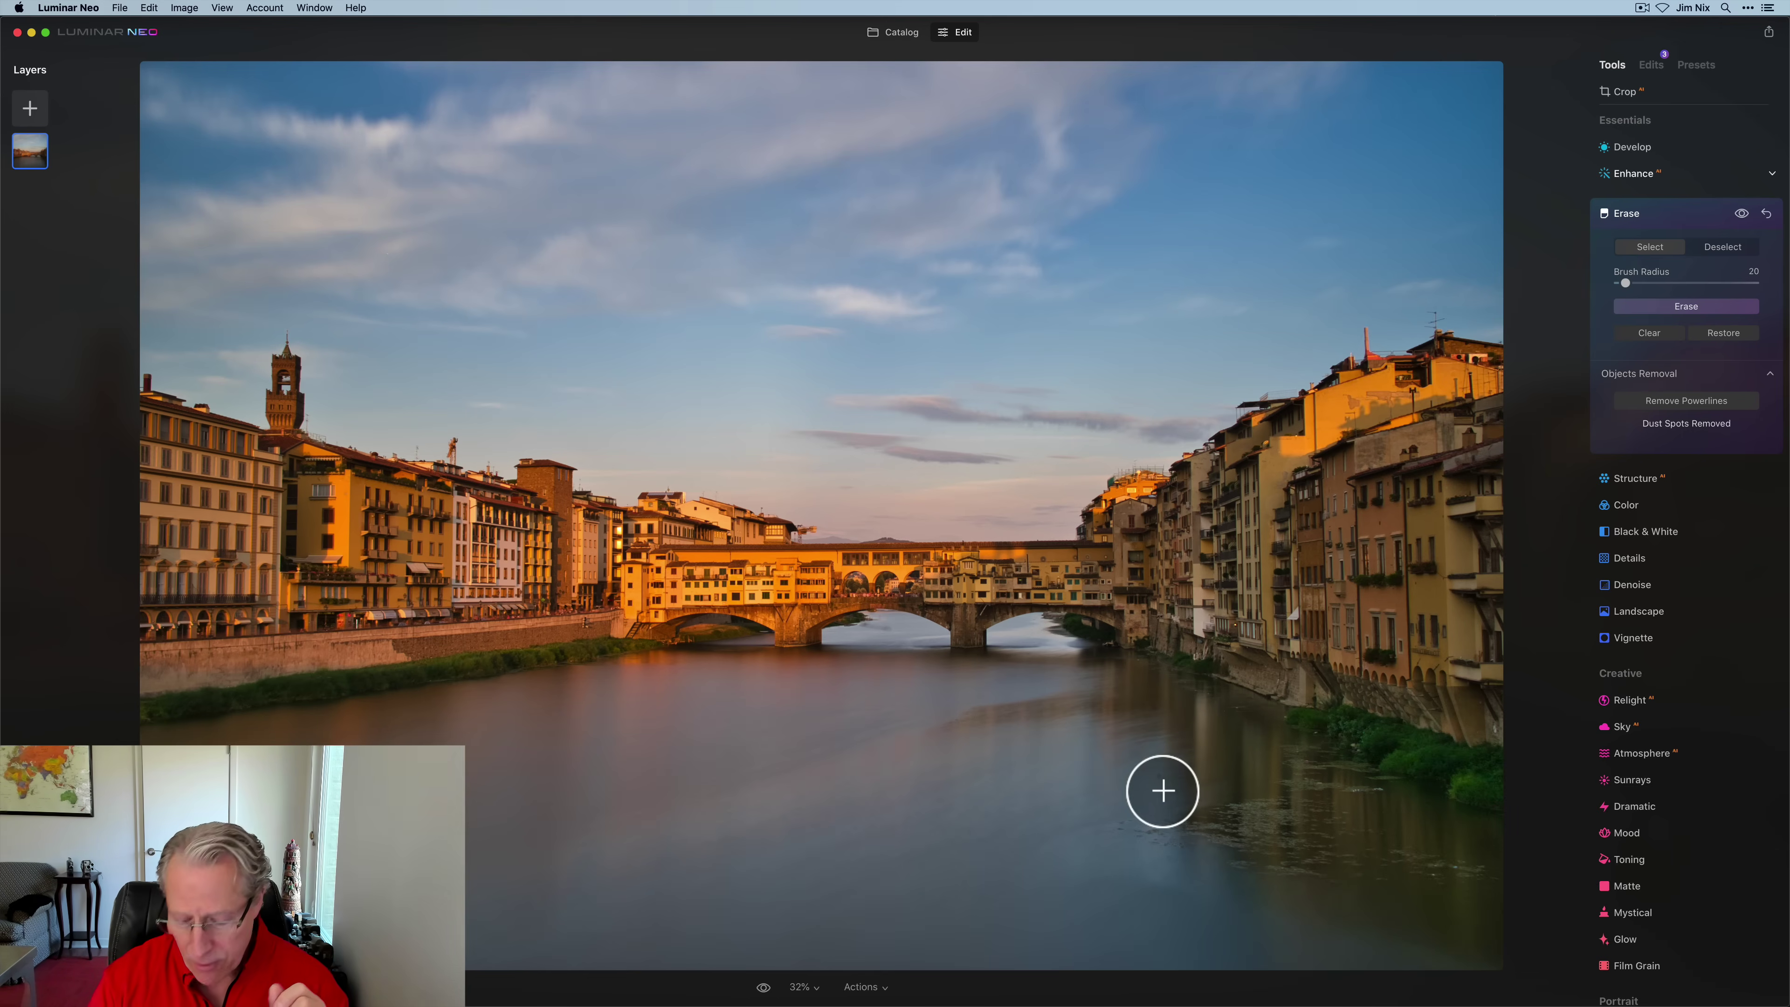
key(bracketleft)
key(bracketleft)
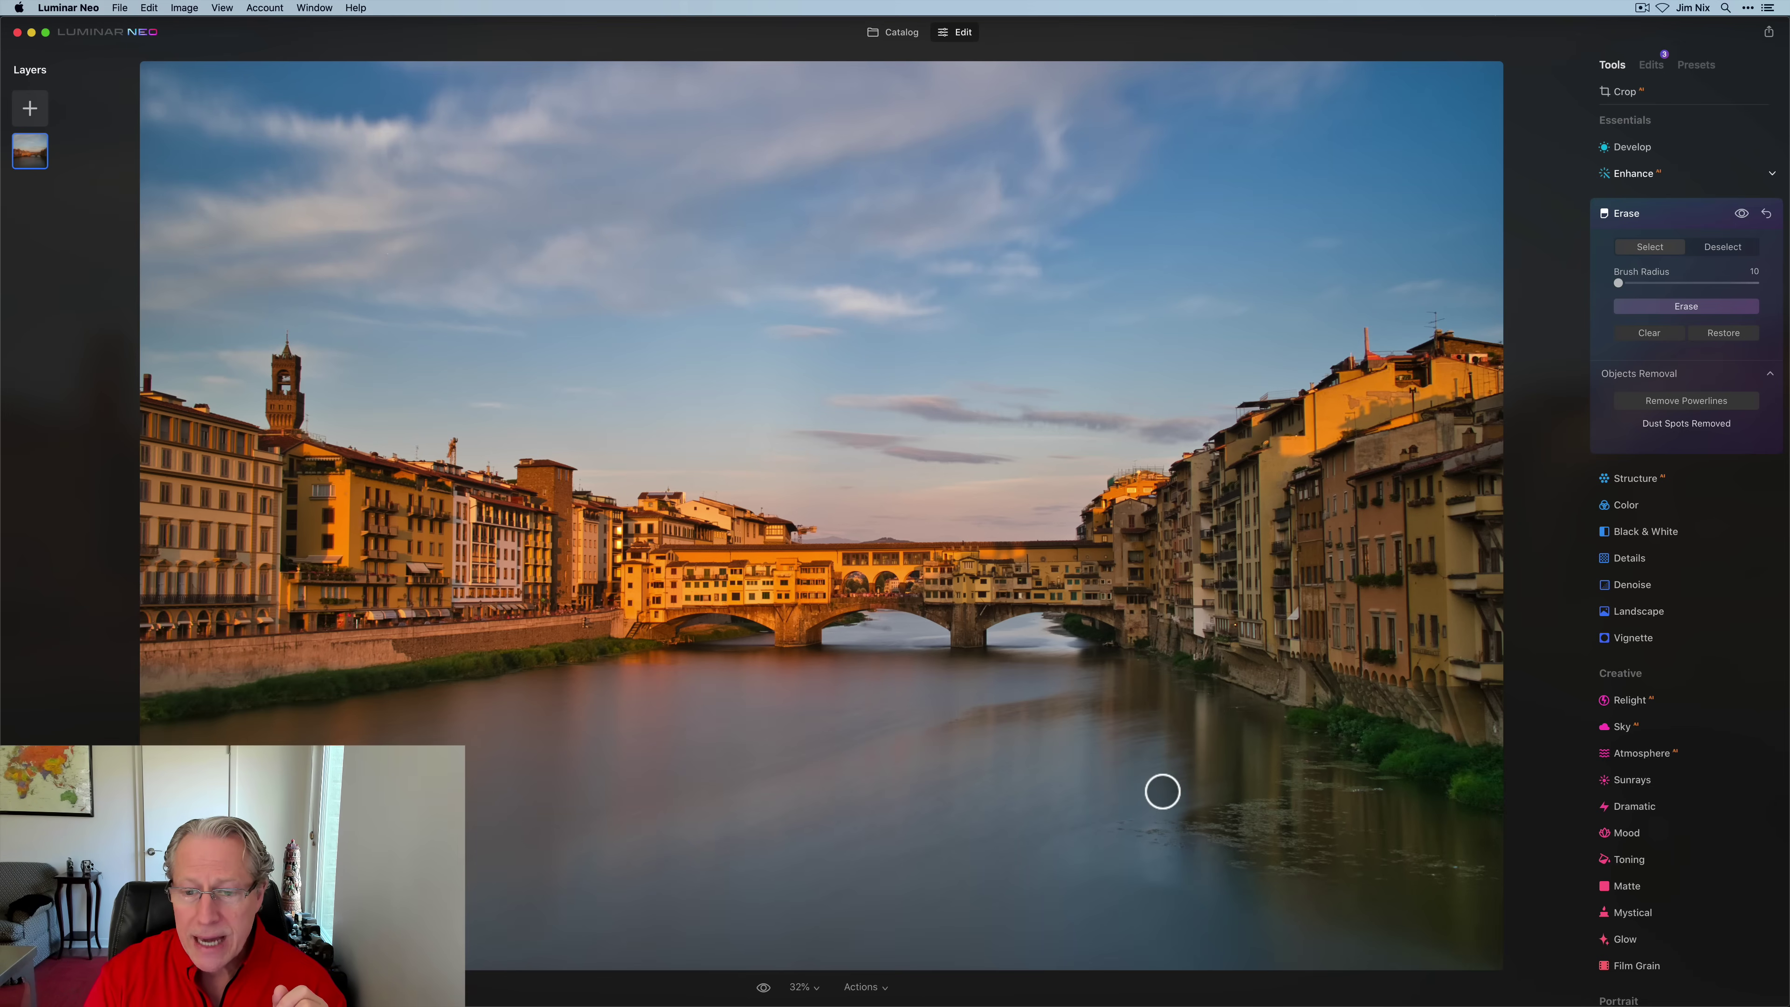
click(1161, 776)
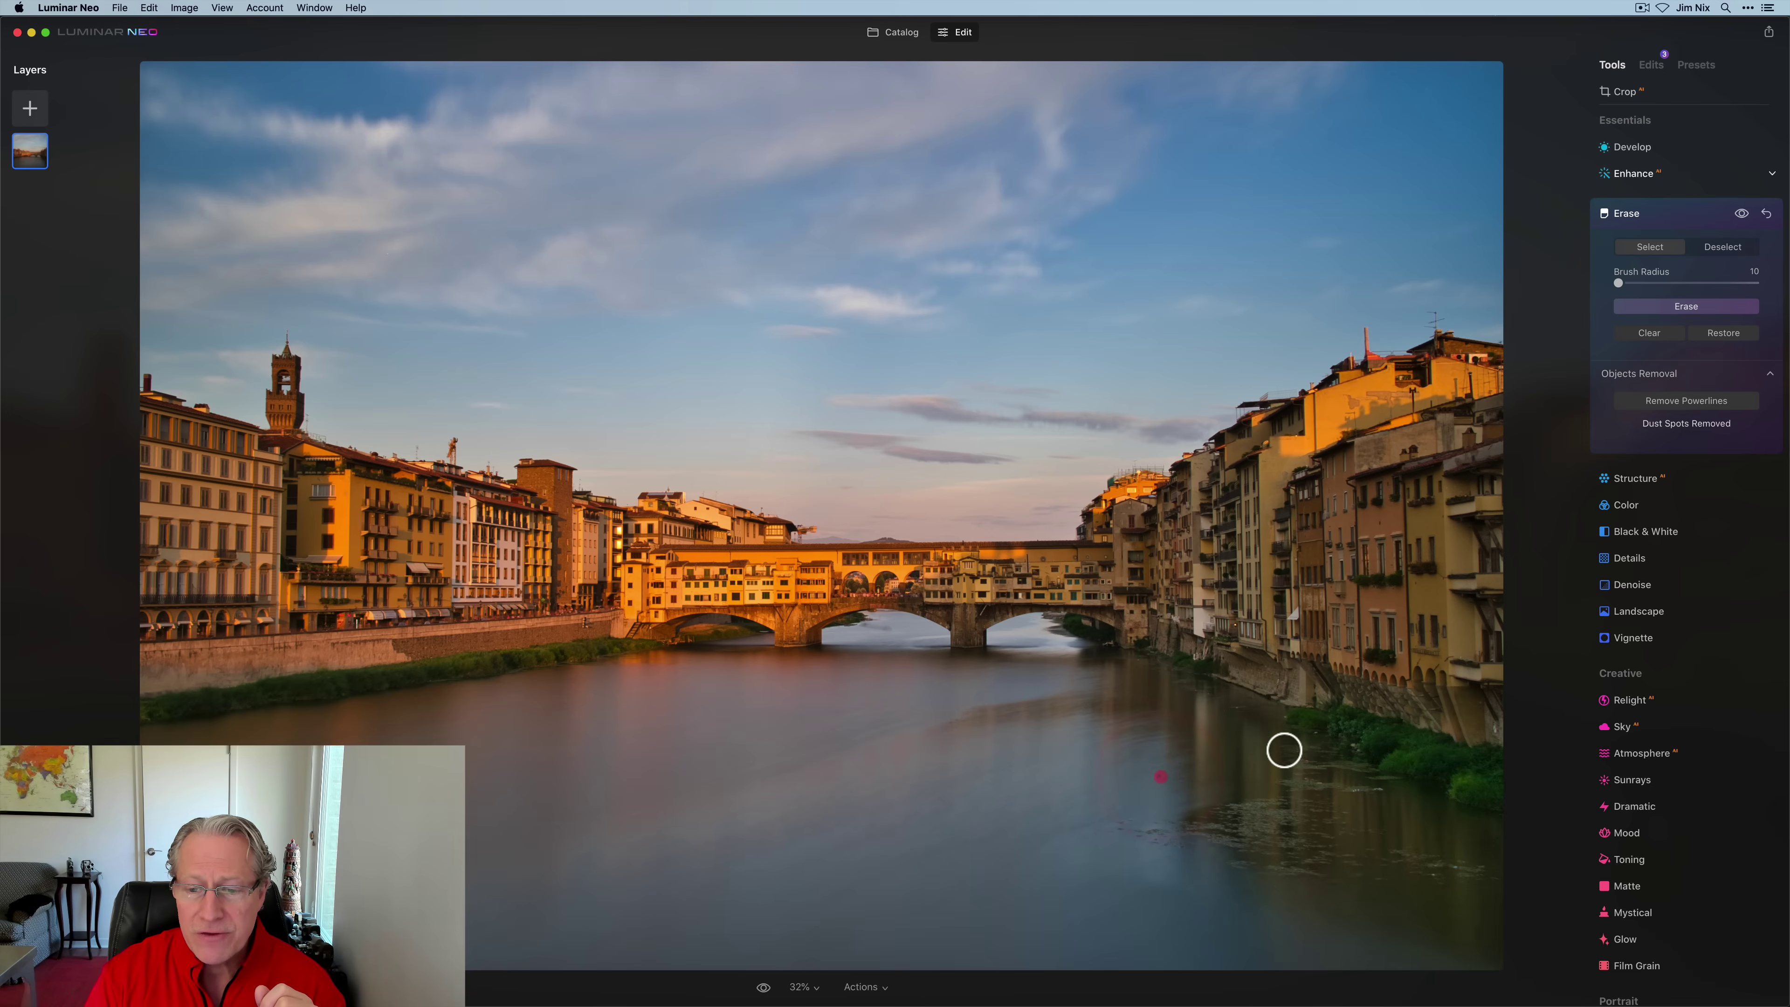
click(1700, 306)
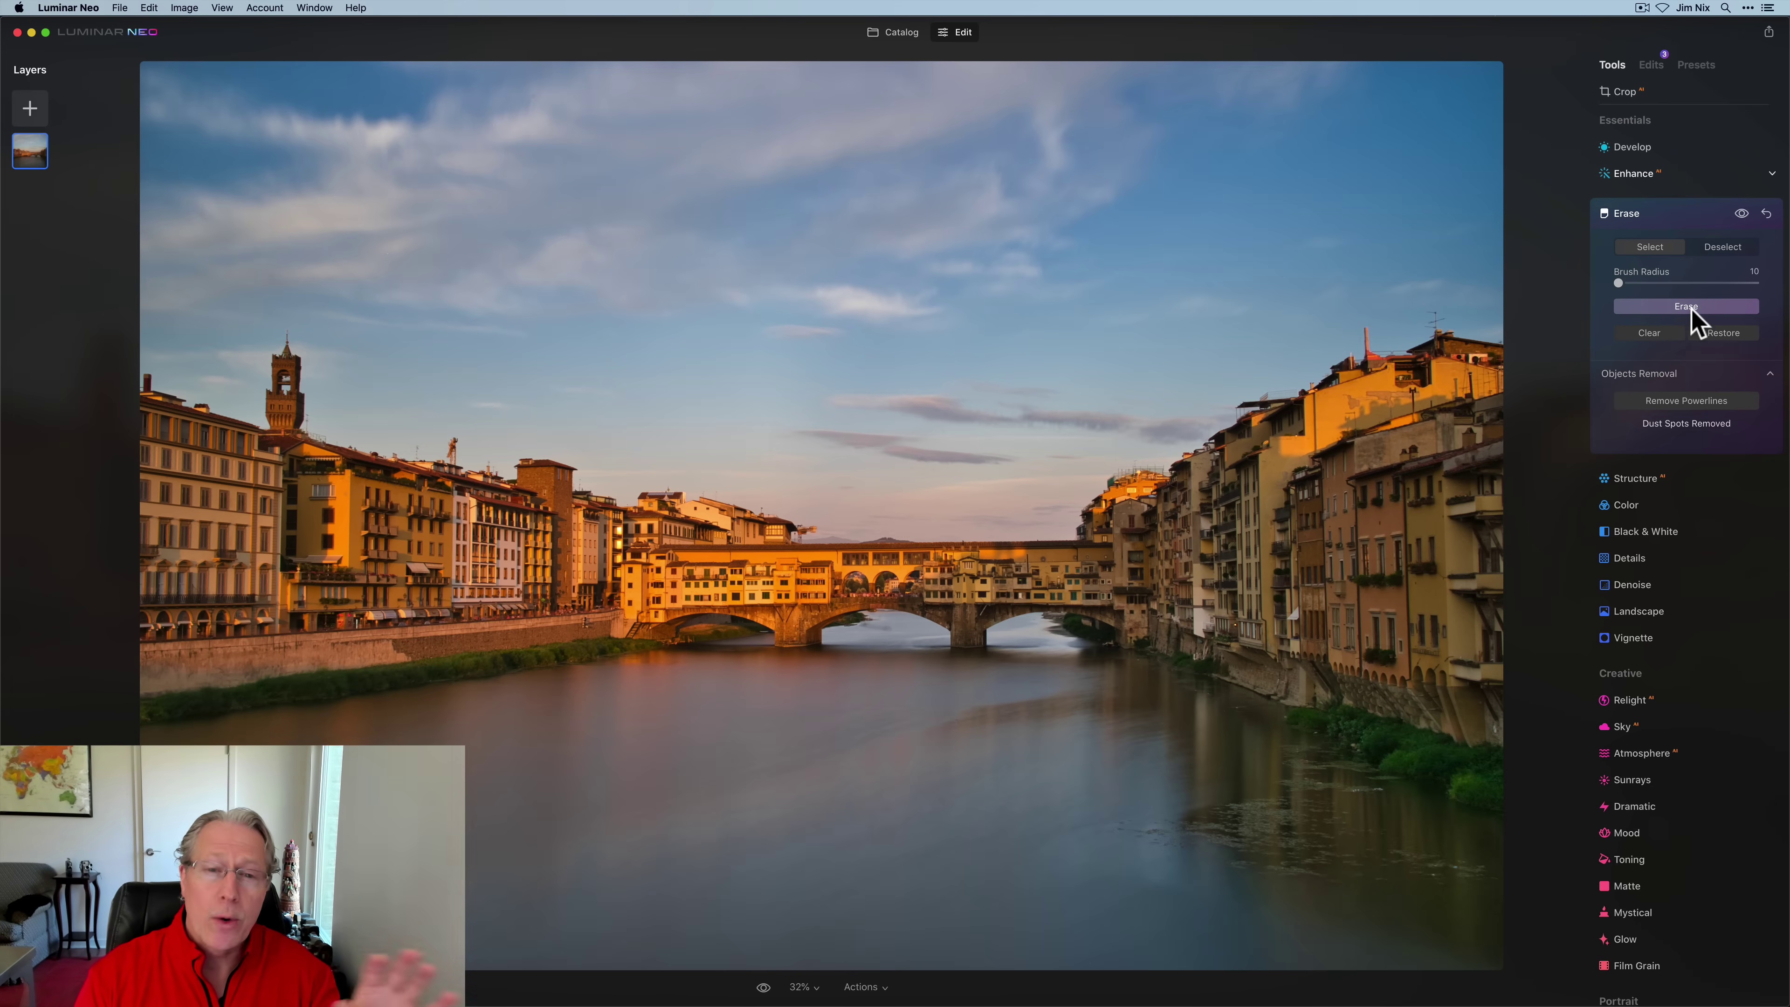
click(1682, 215)
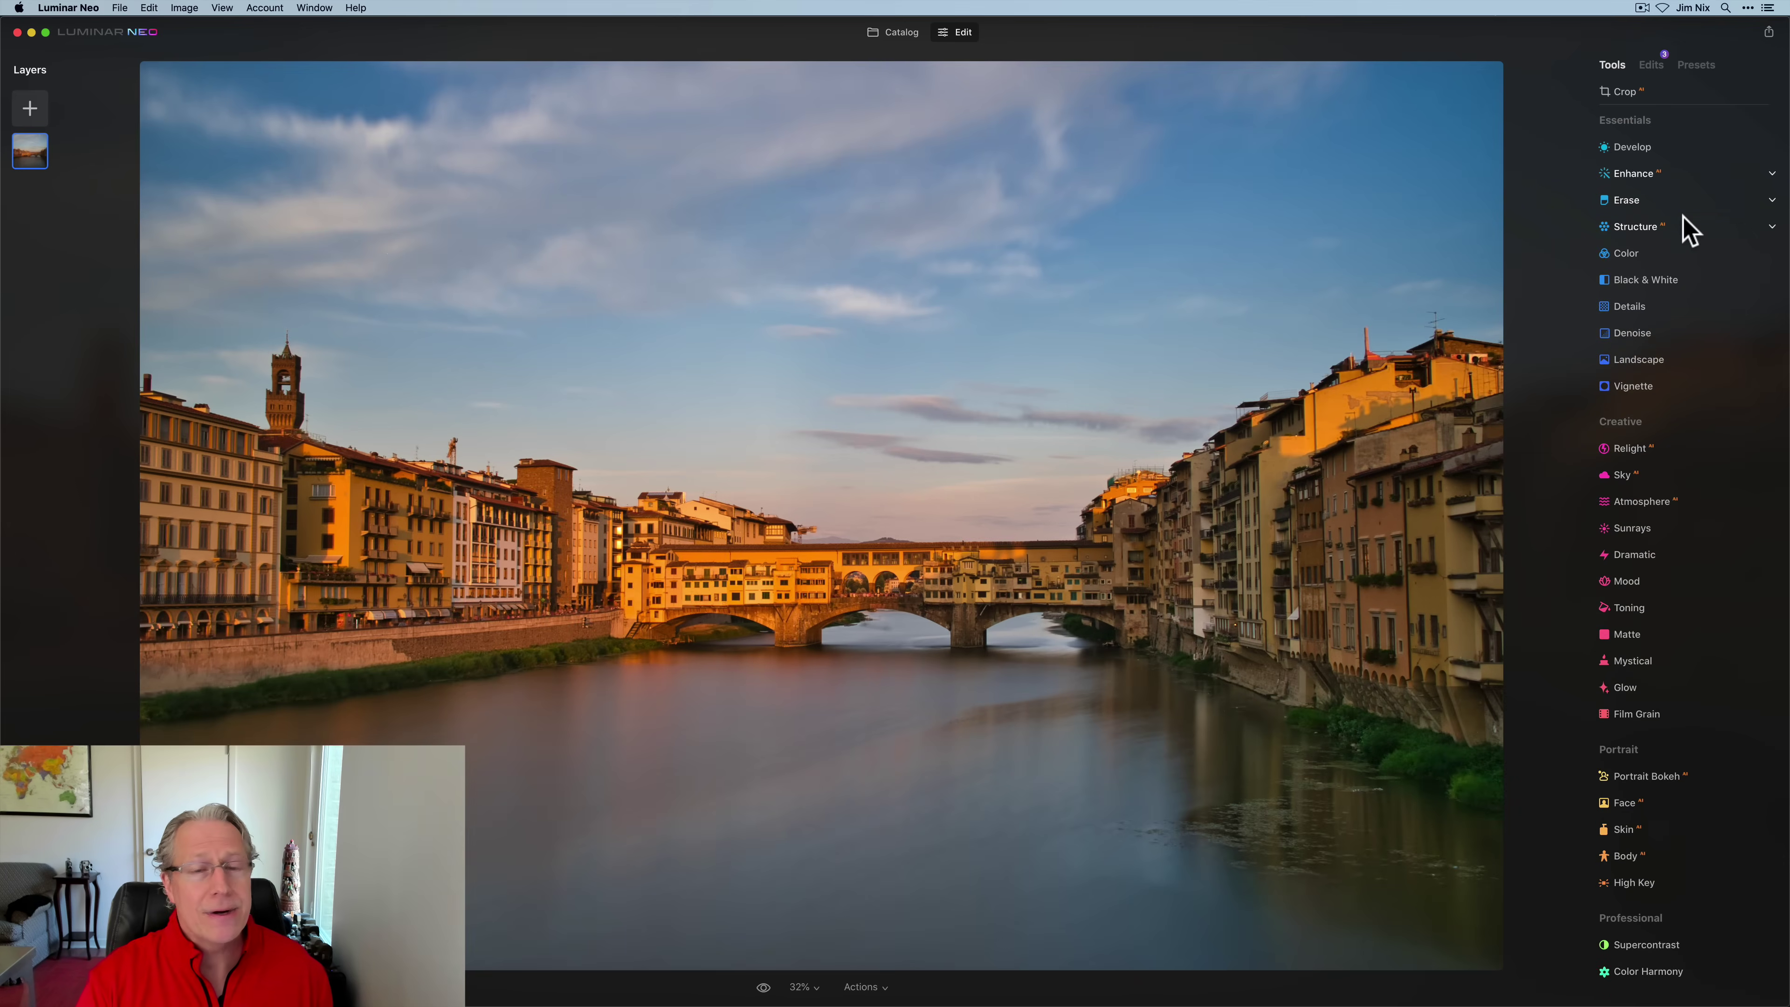
click(1636, 233)
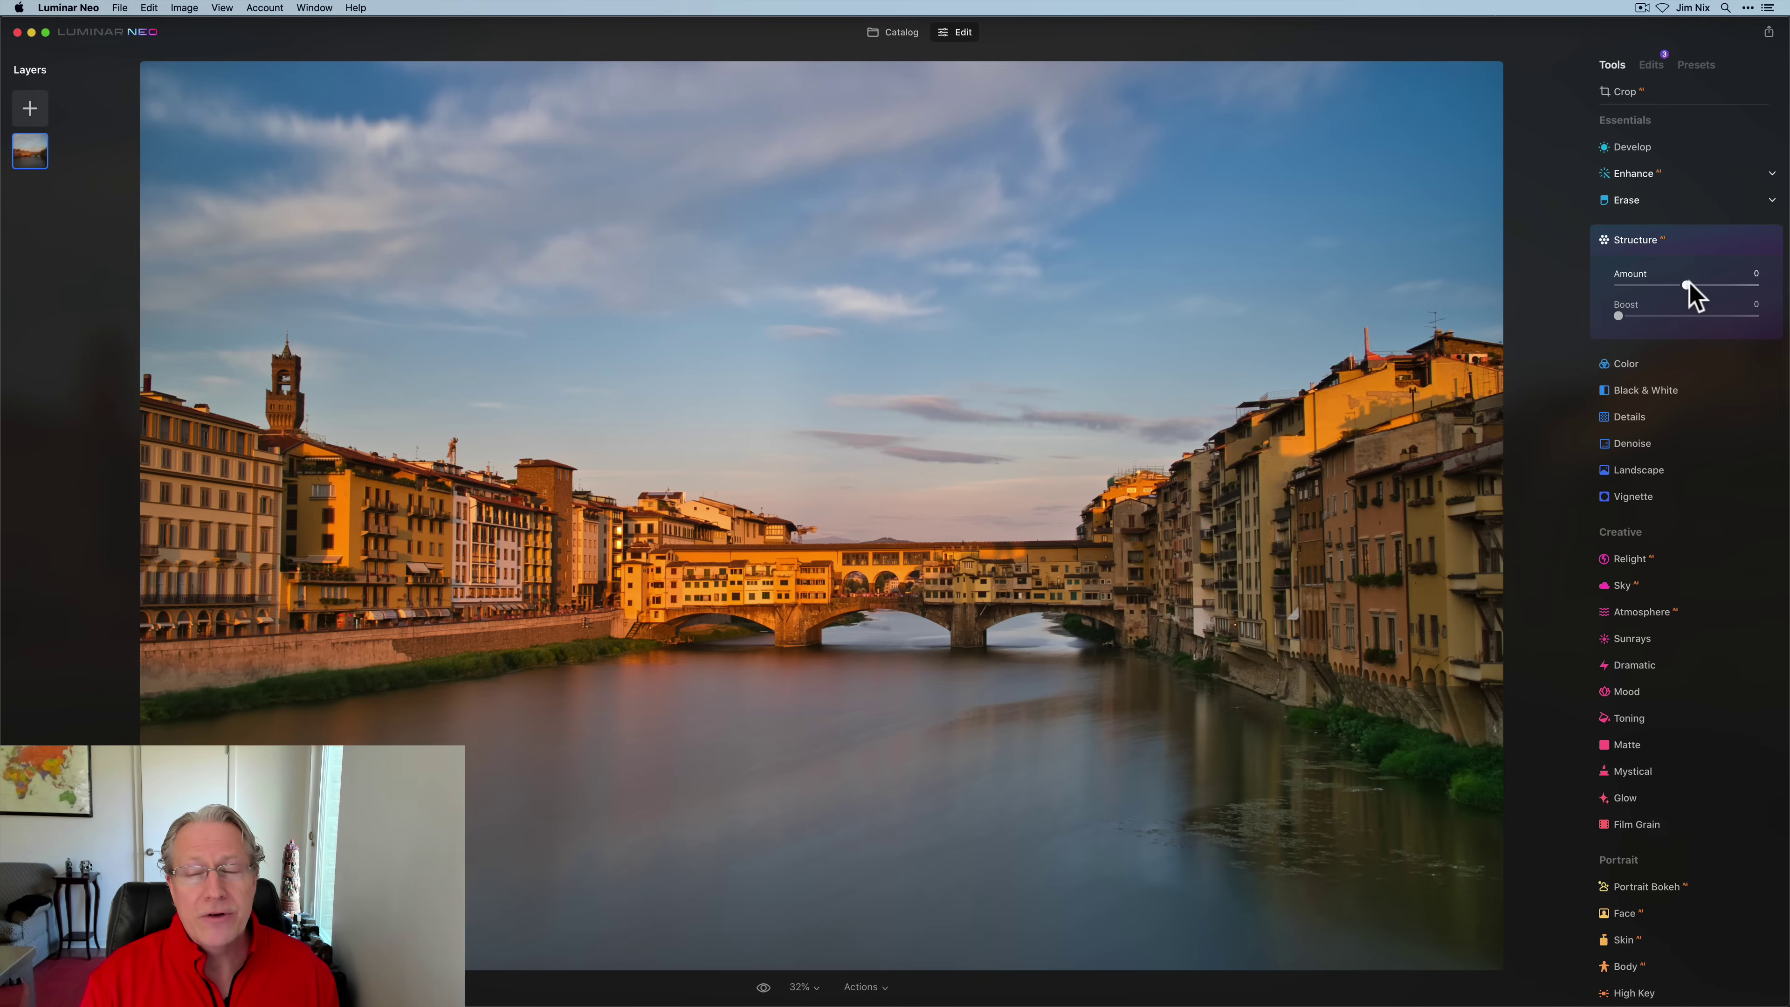
drag(1687, 285, 1772, 283)
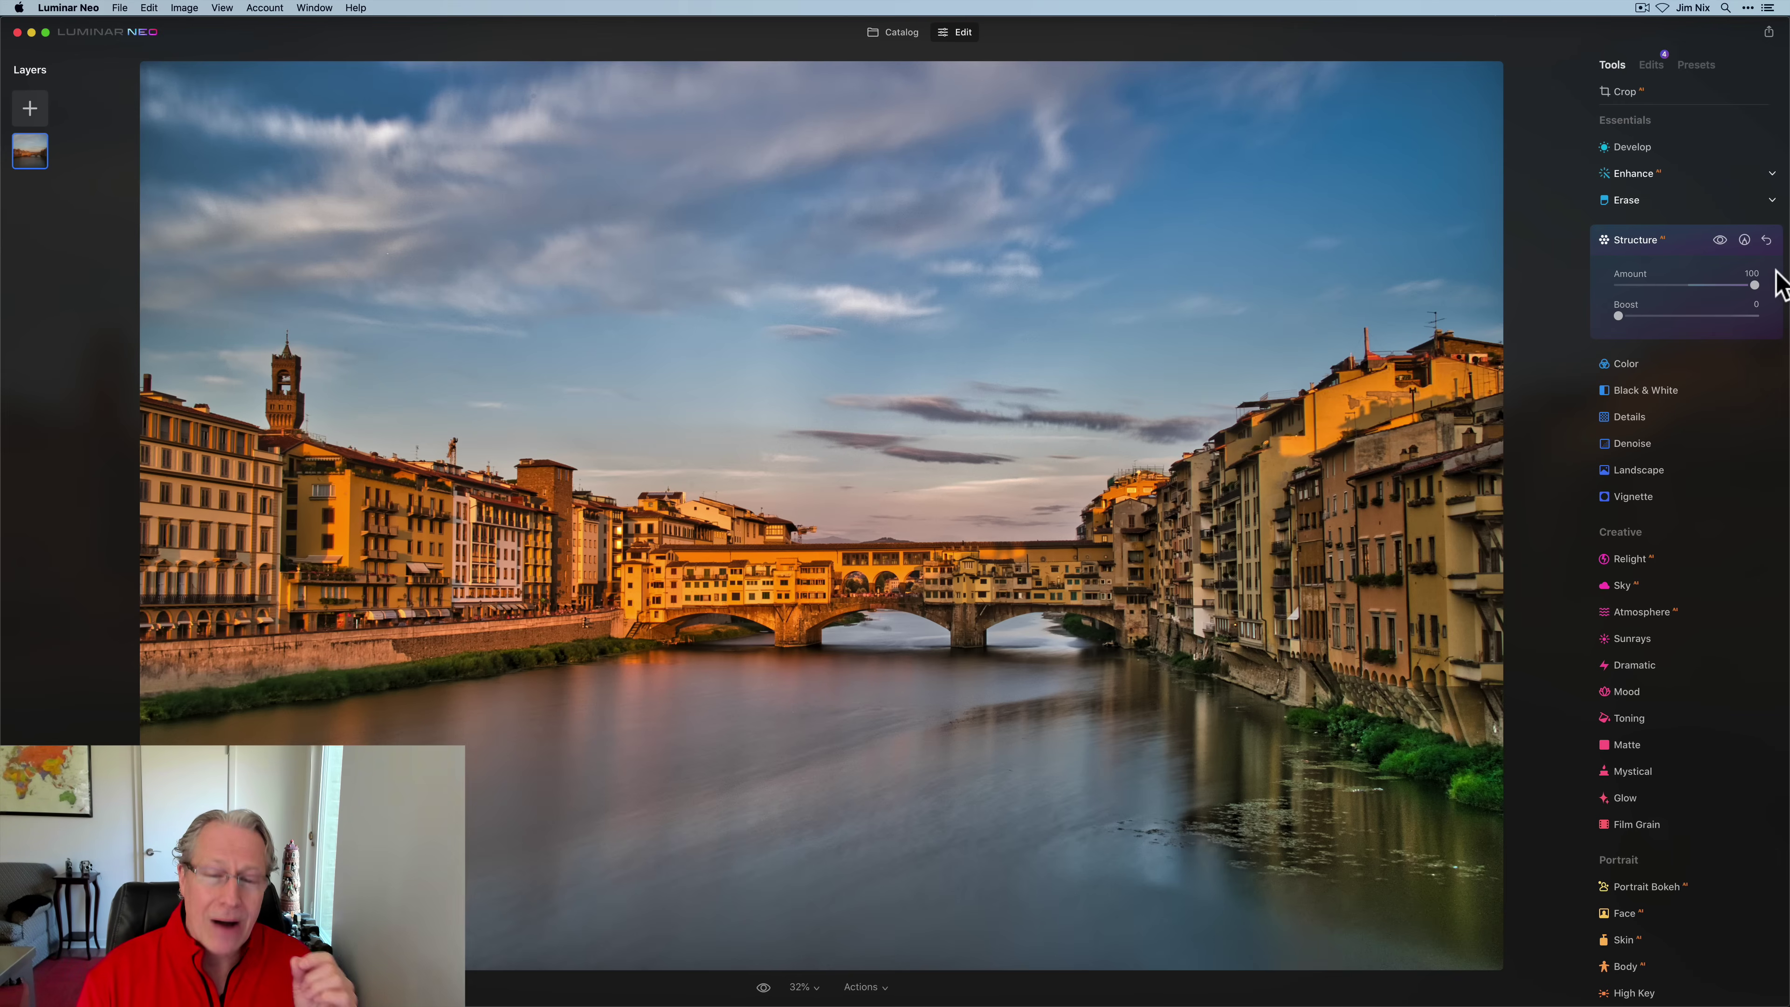
drag(1754, 286, 1719, 286)
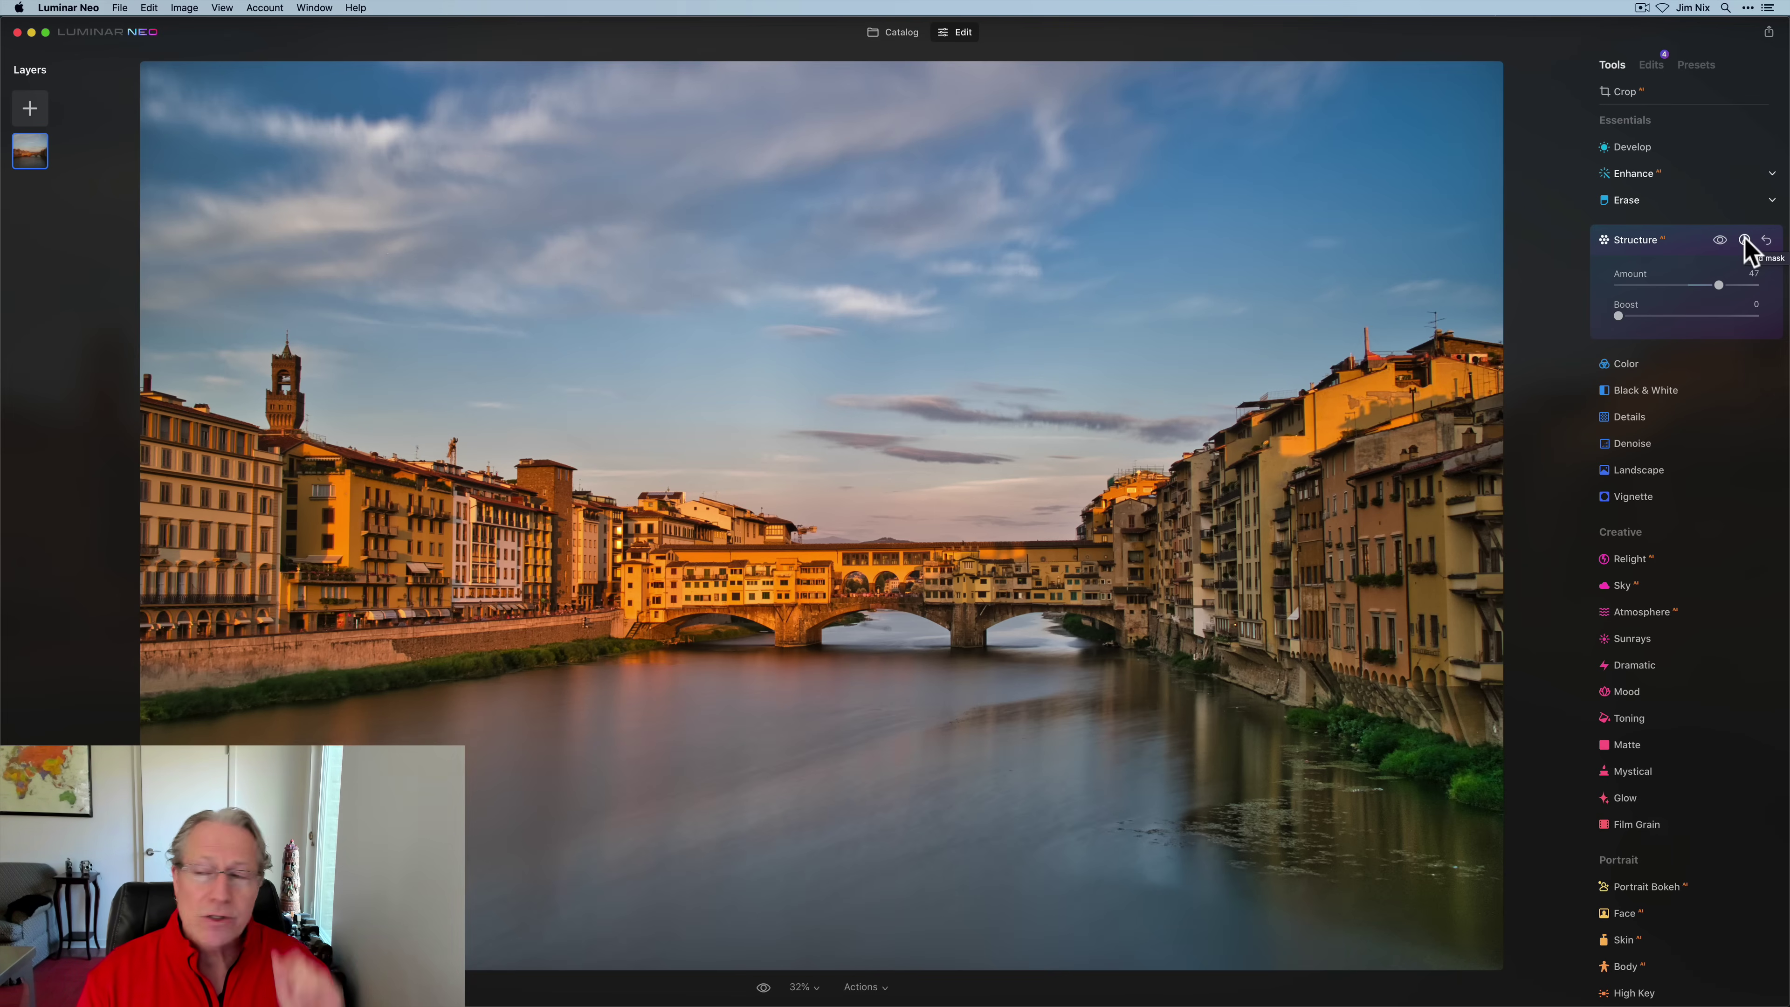
click(1767, 240)
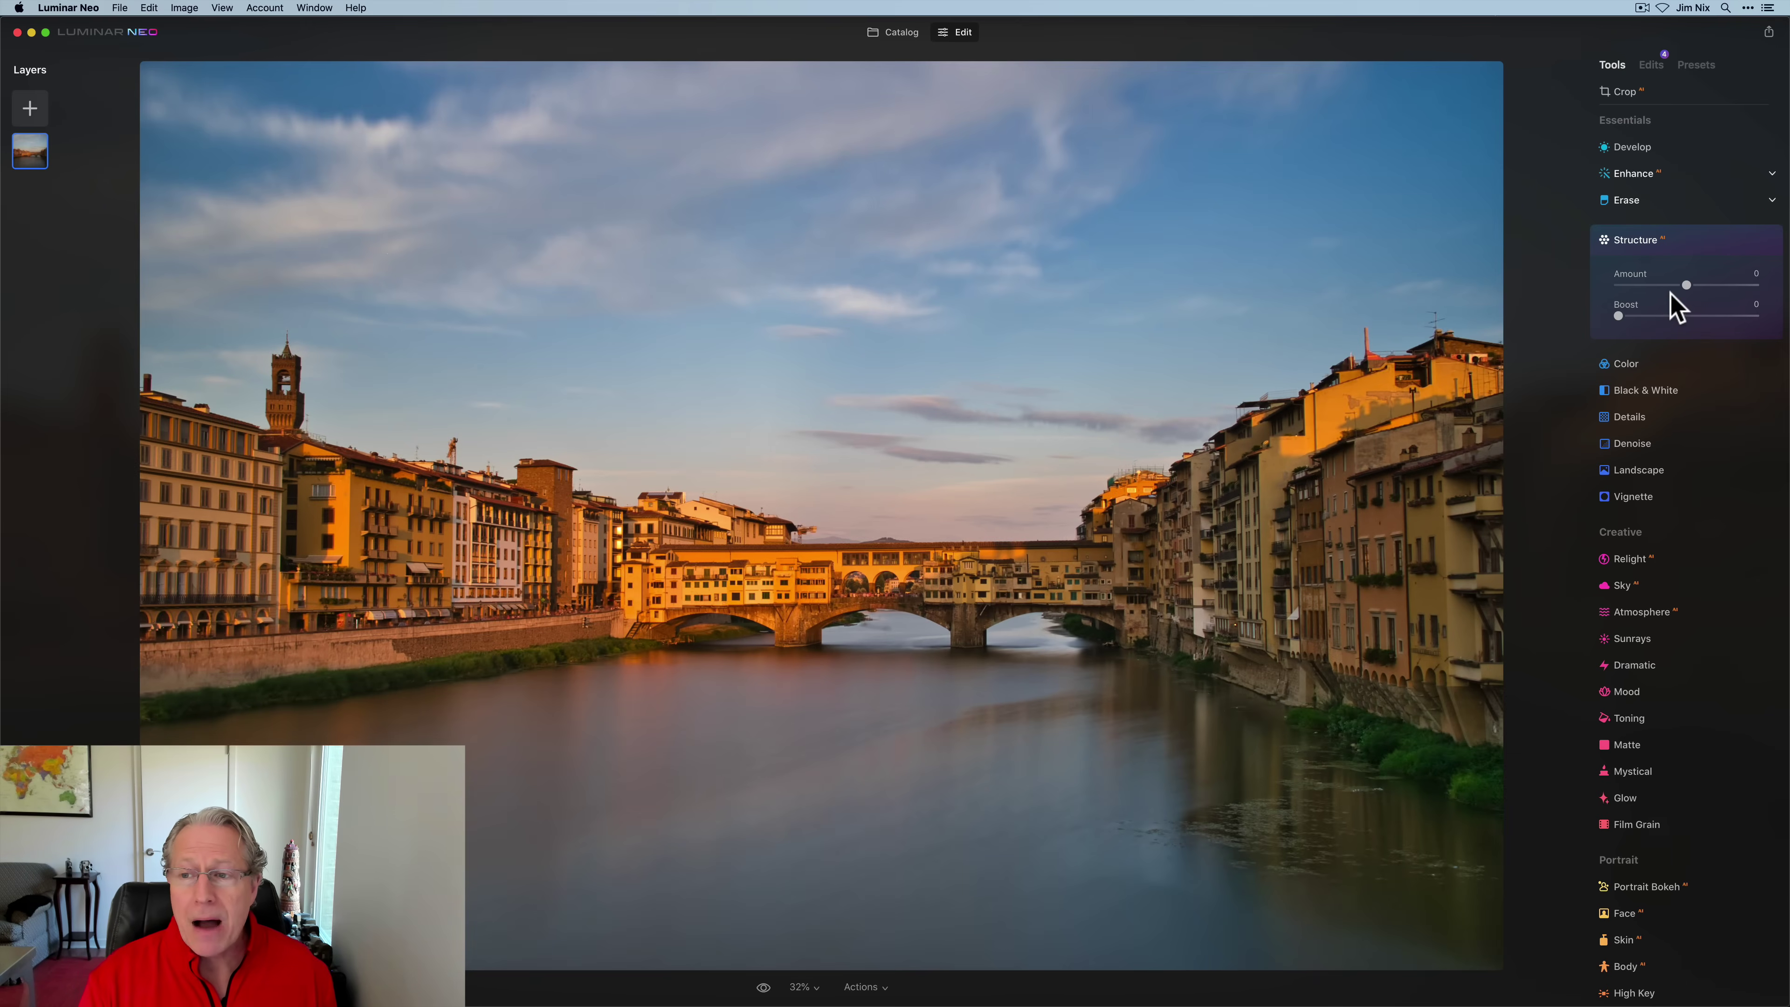
drag(1686, 285, 1634, 285)
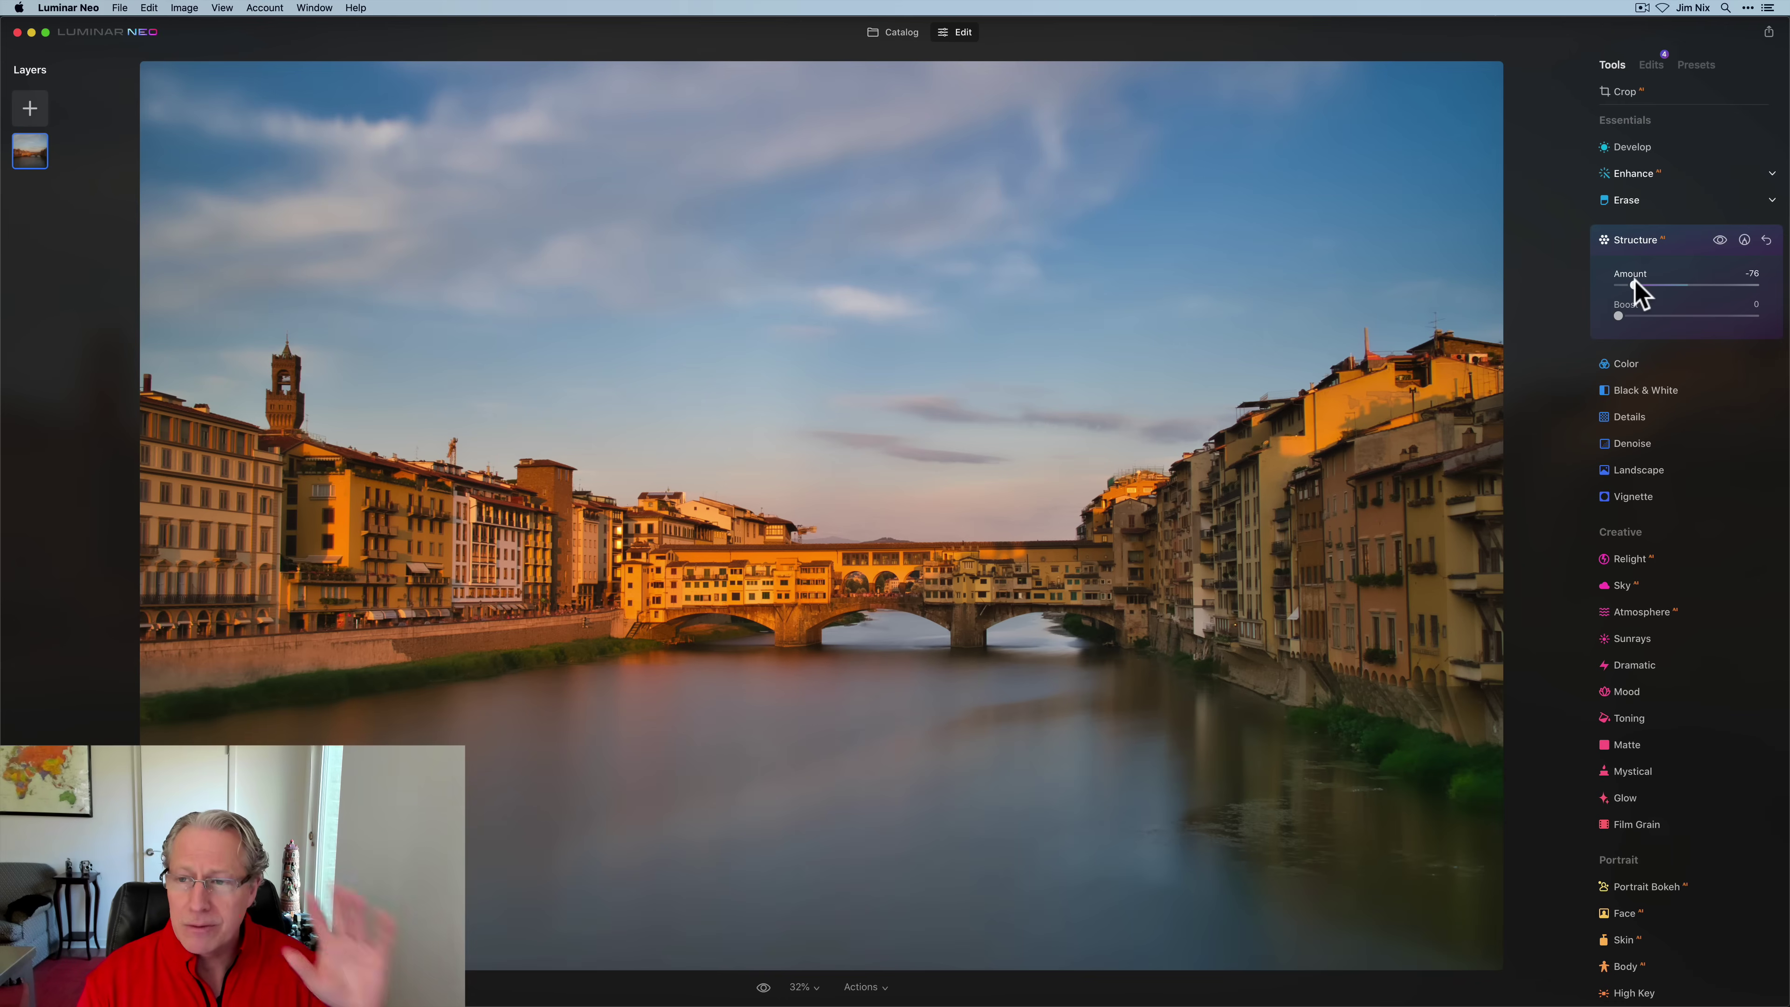
drag(1634, 290, 1644, 284)
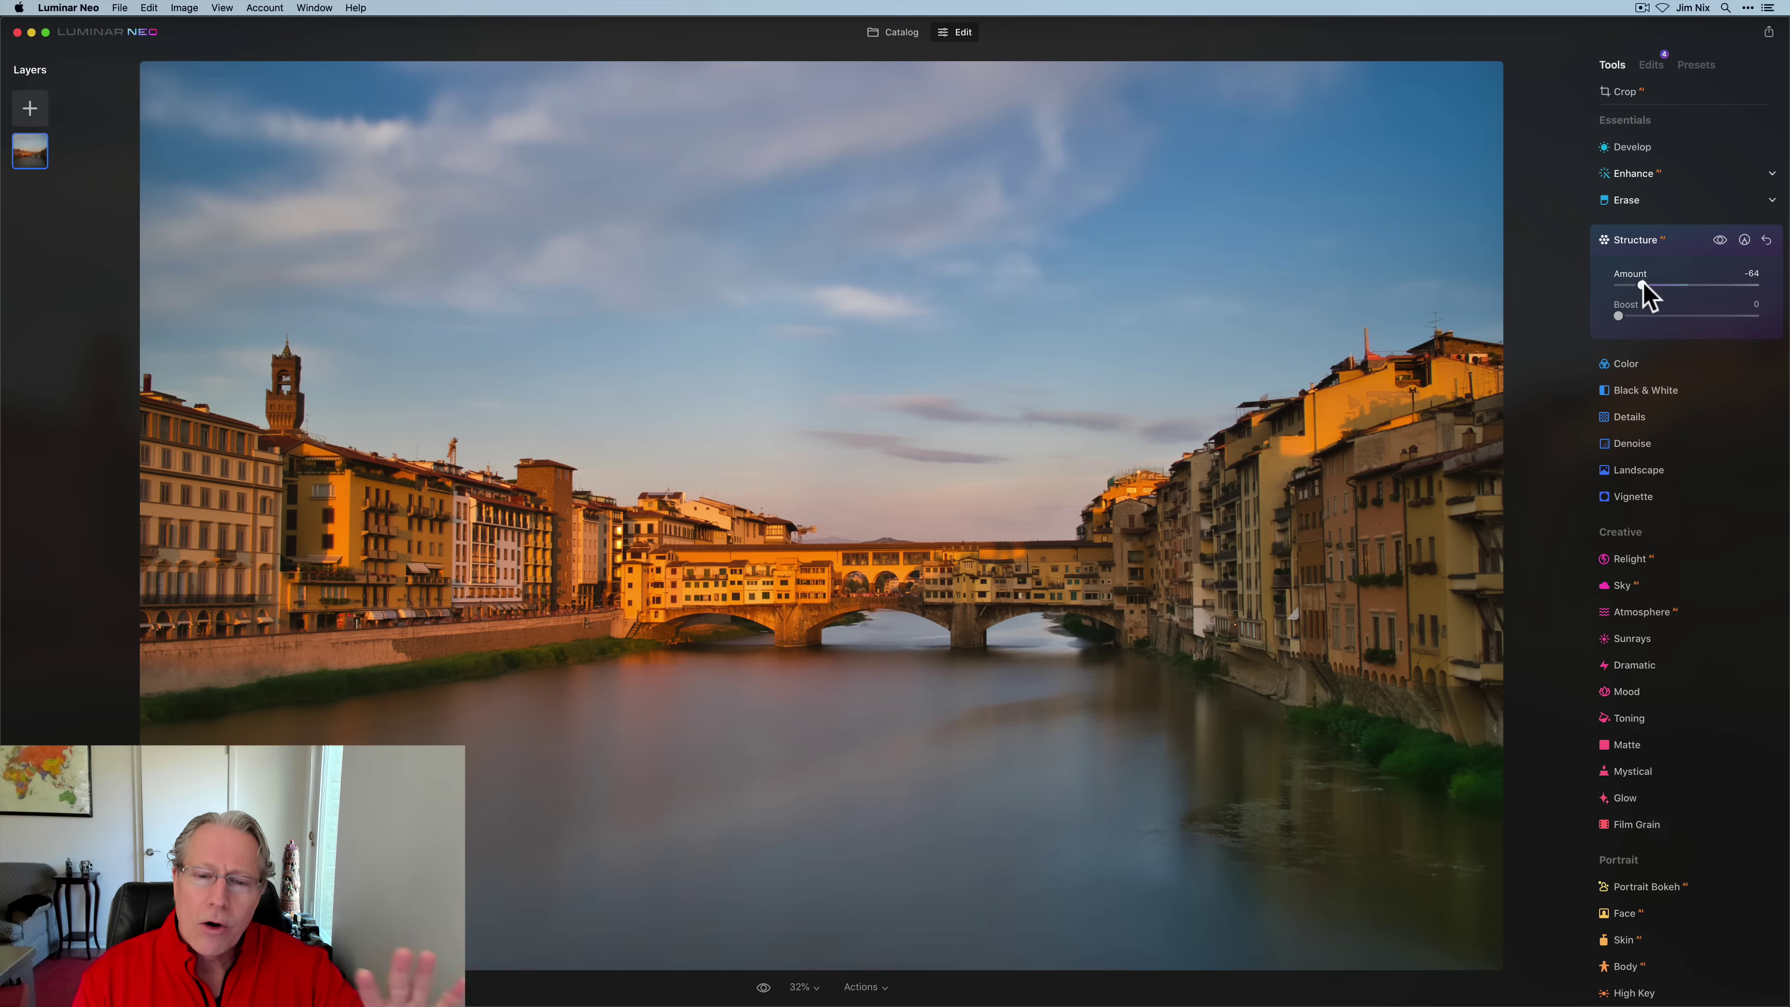
drag(1644, 285, 1594, 289)
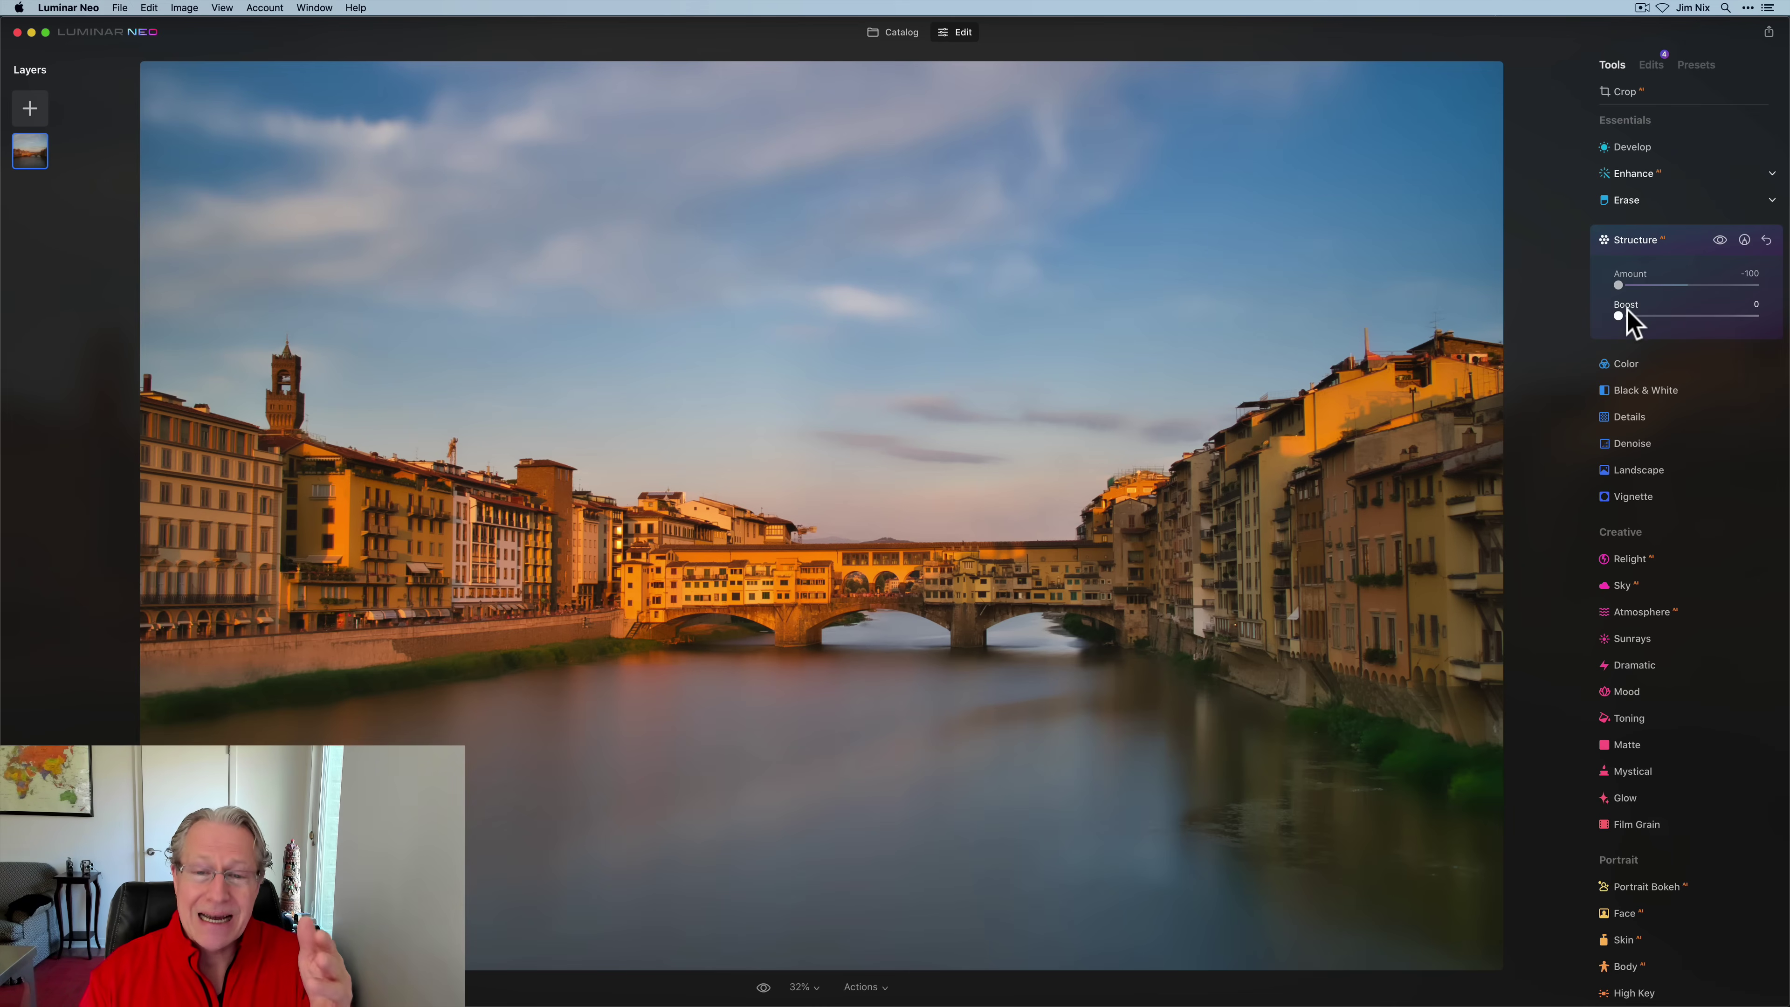
click(1763, 240)
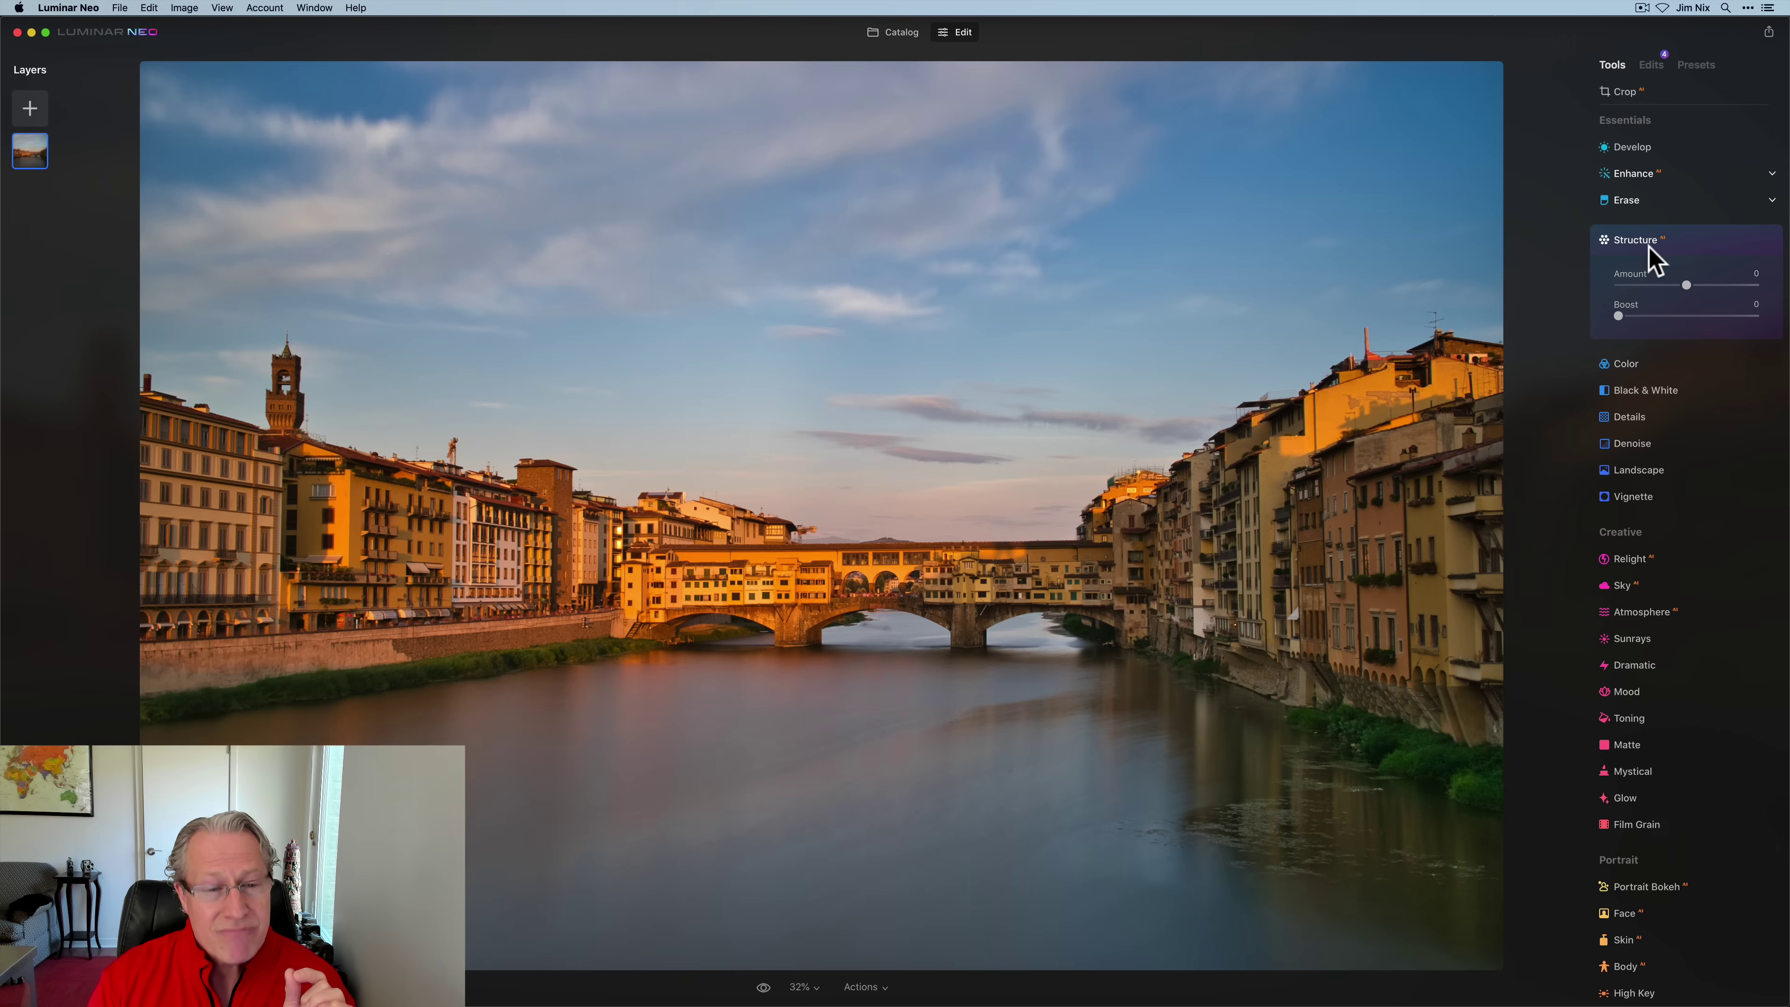
Step: Open Color and test Saturation and Vibrance, resetting both to 0
click(1649, 248)
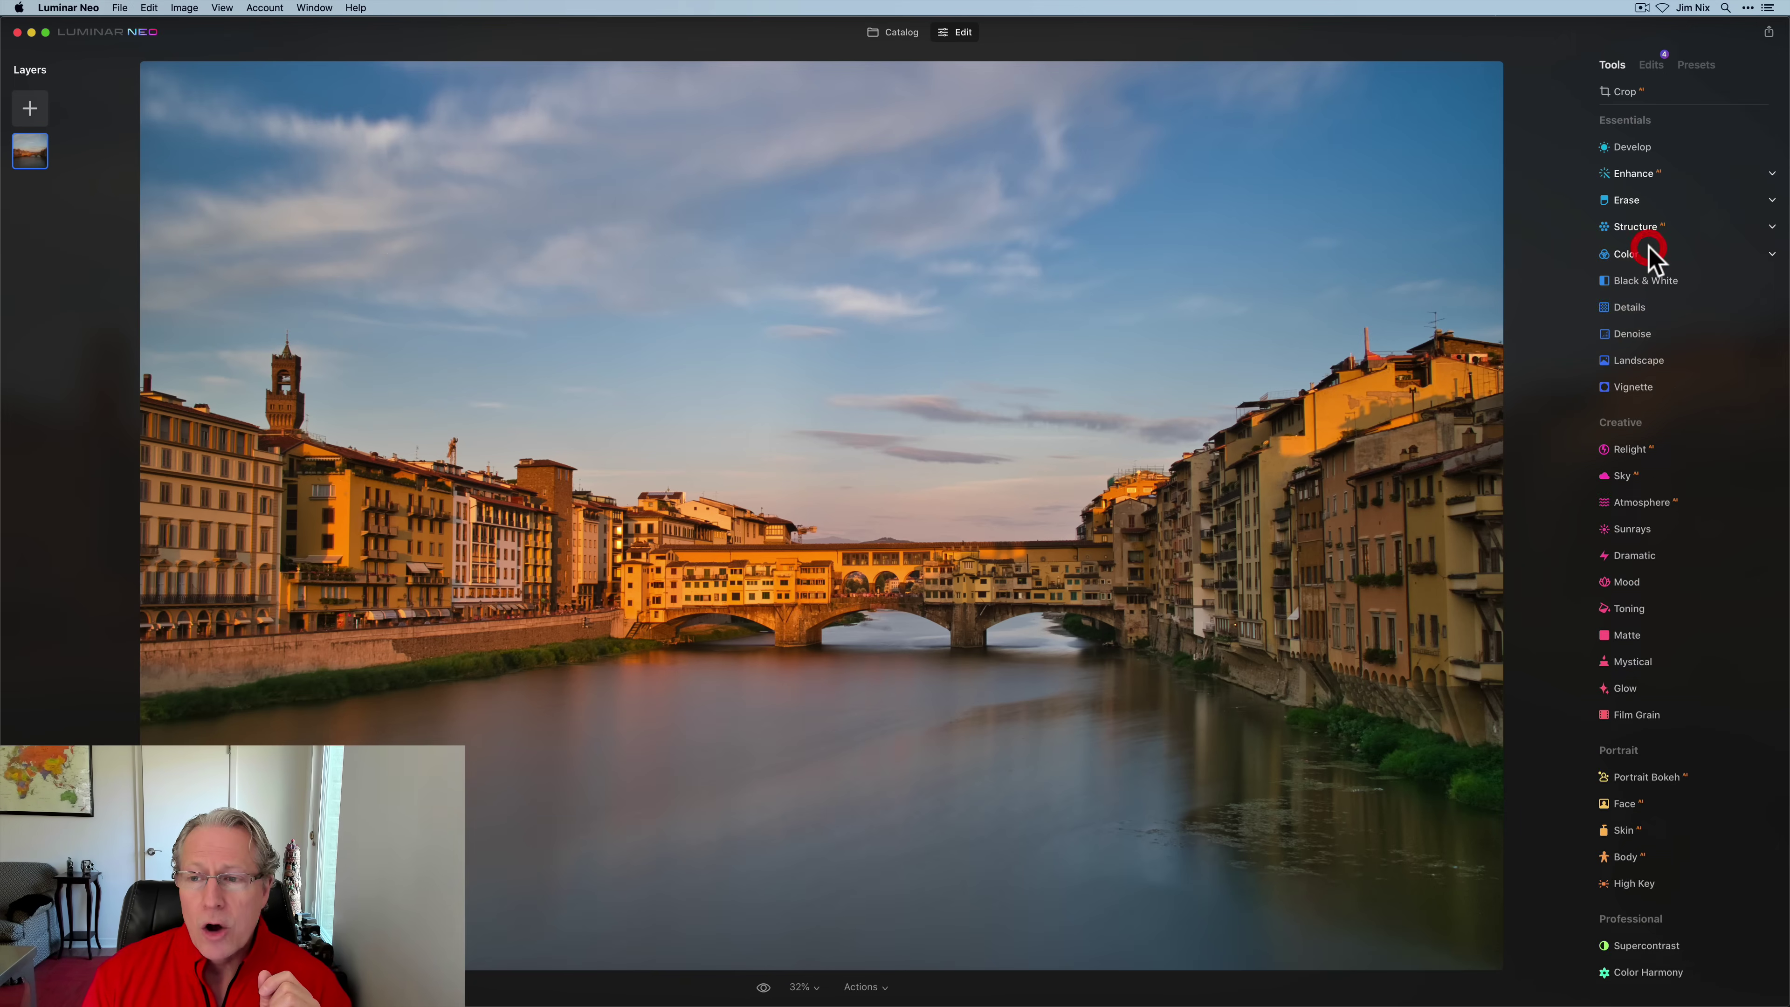
click(1632, 266)
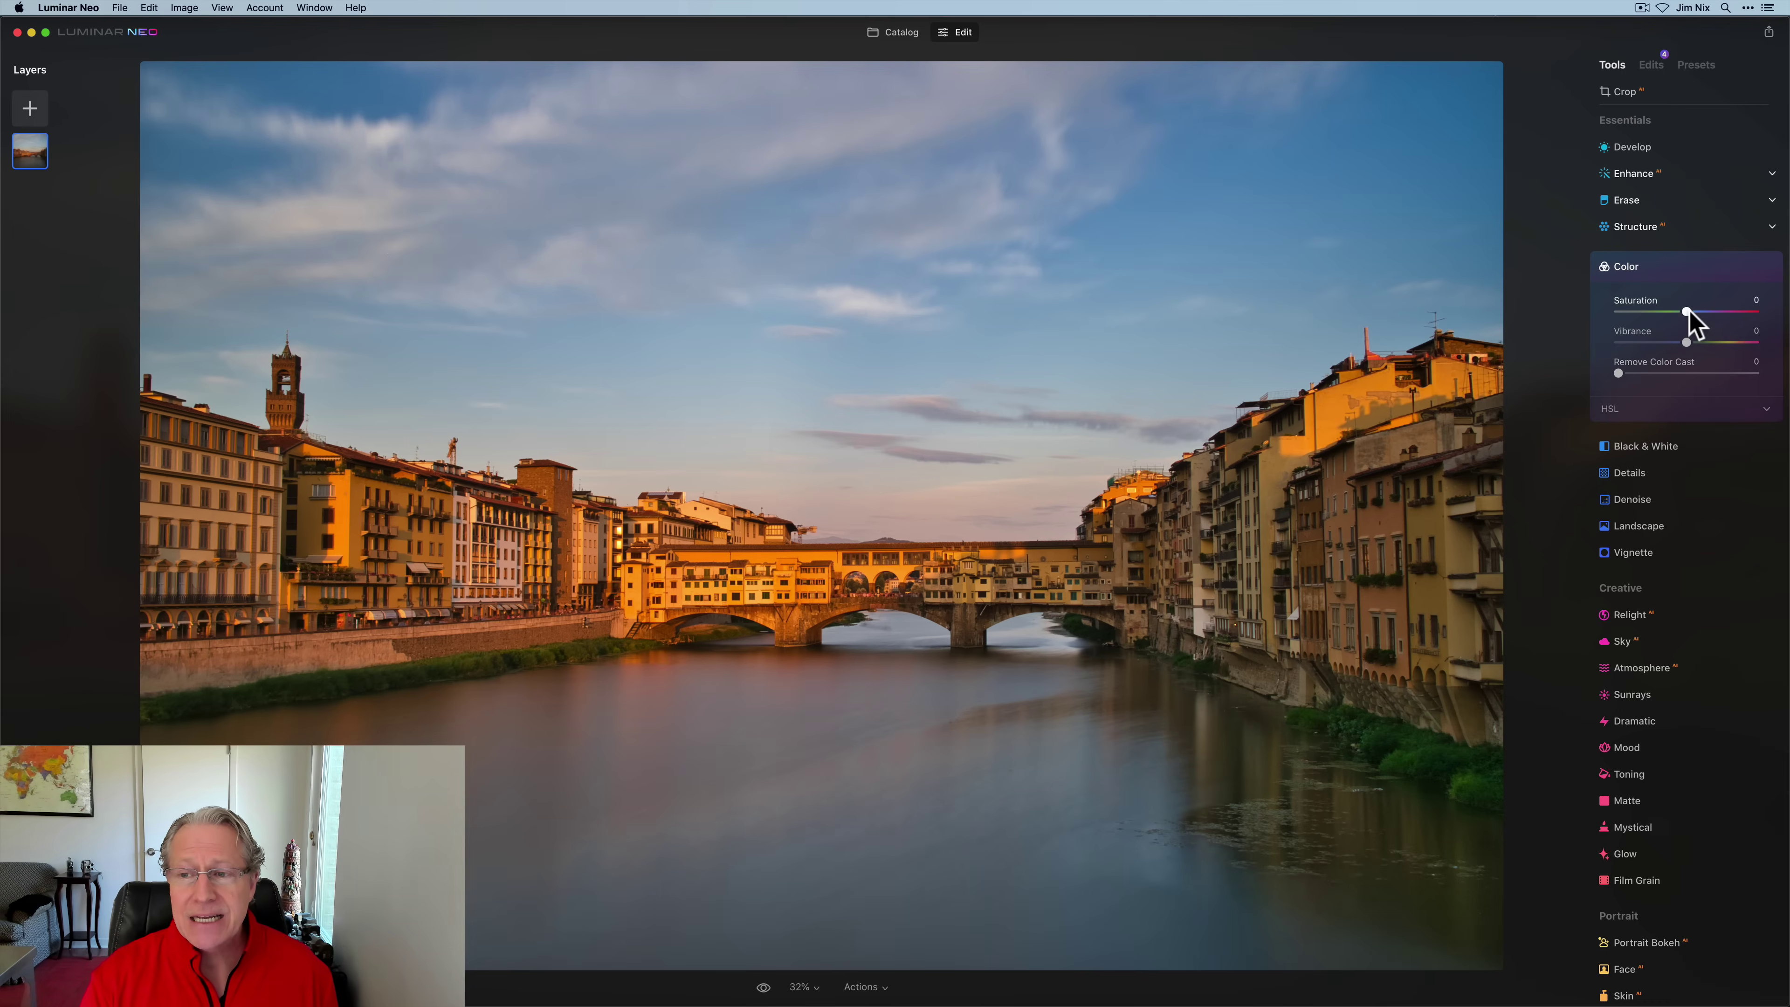
drag(1686, 311, 1739, 311)
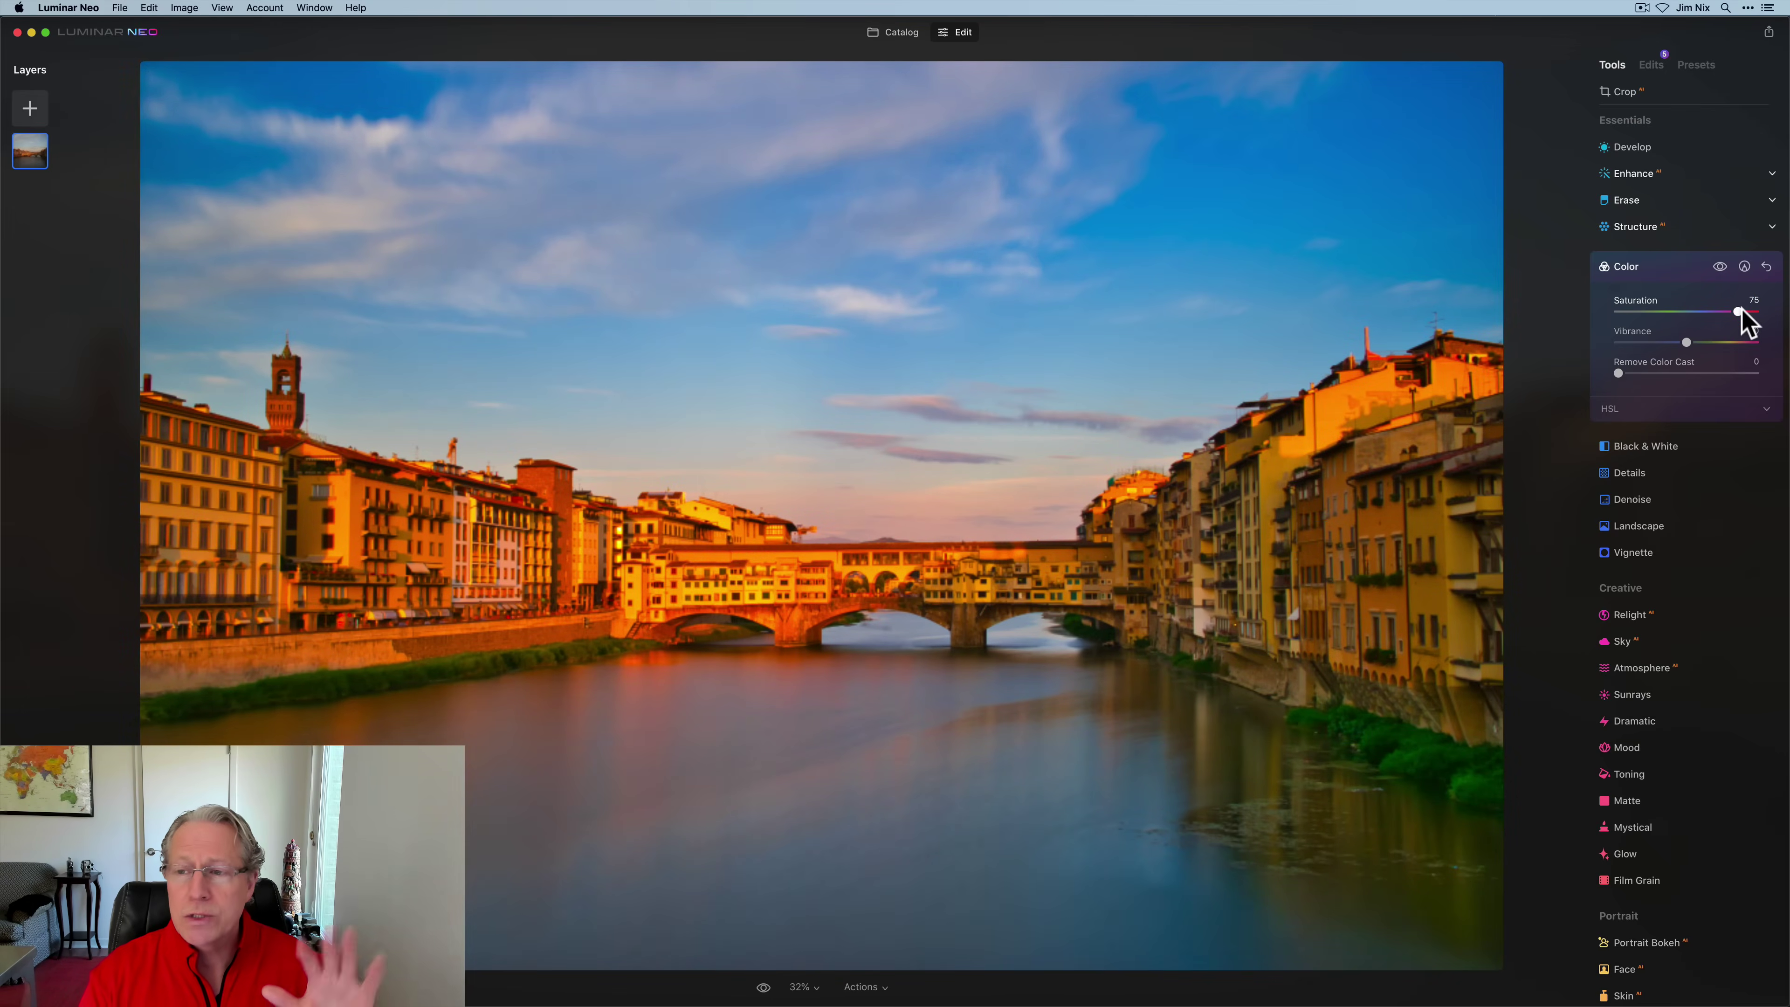
double_click(1739, 311)
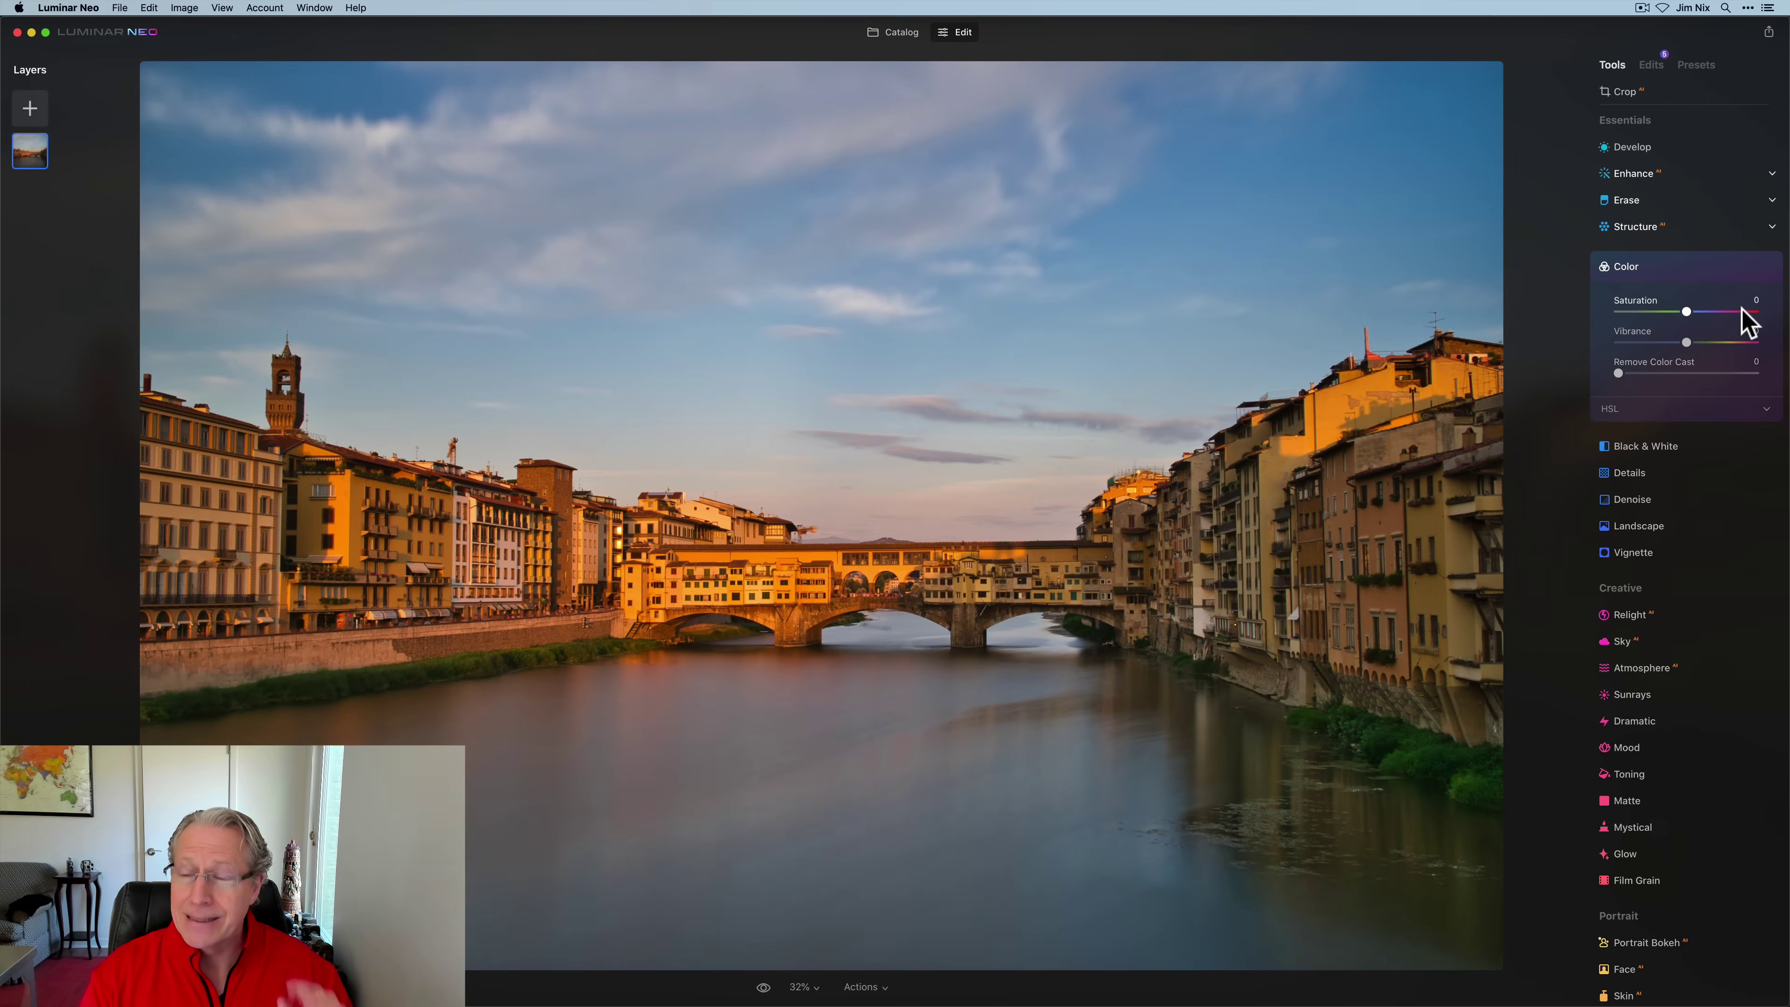
drag(1687, 311, 1642, 311)
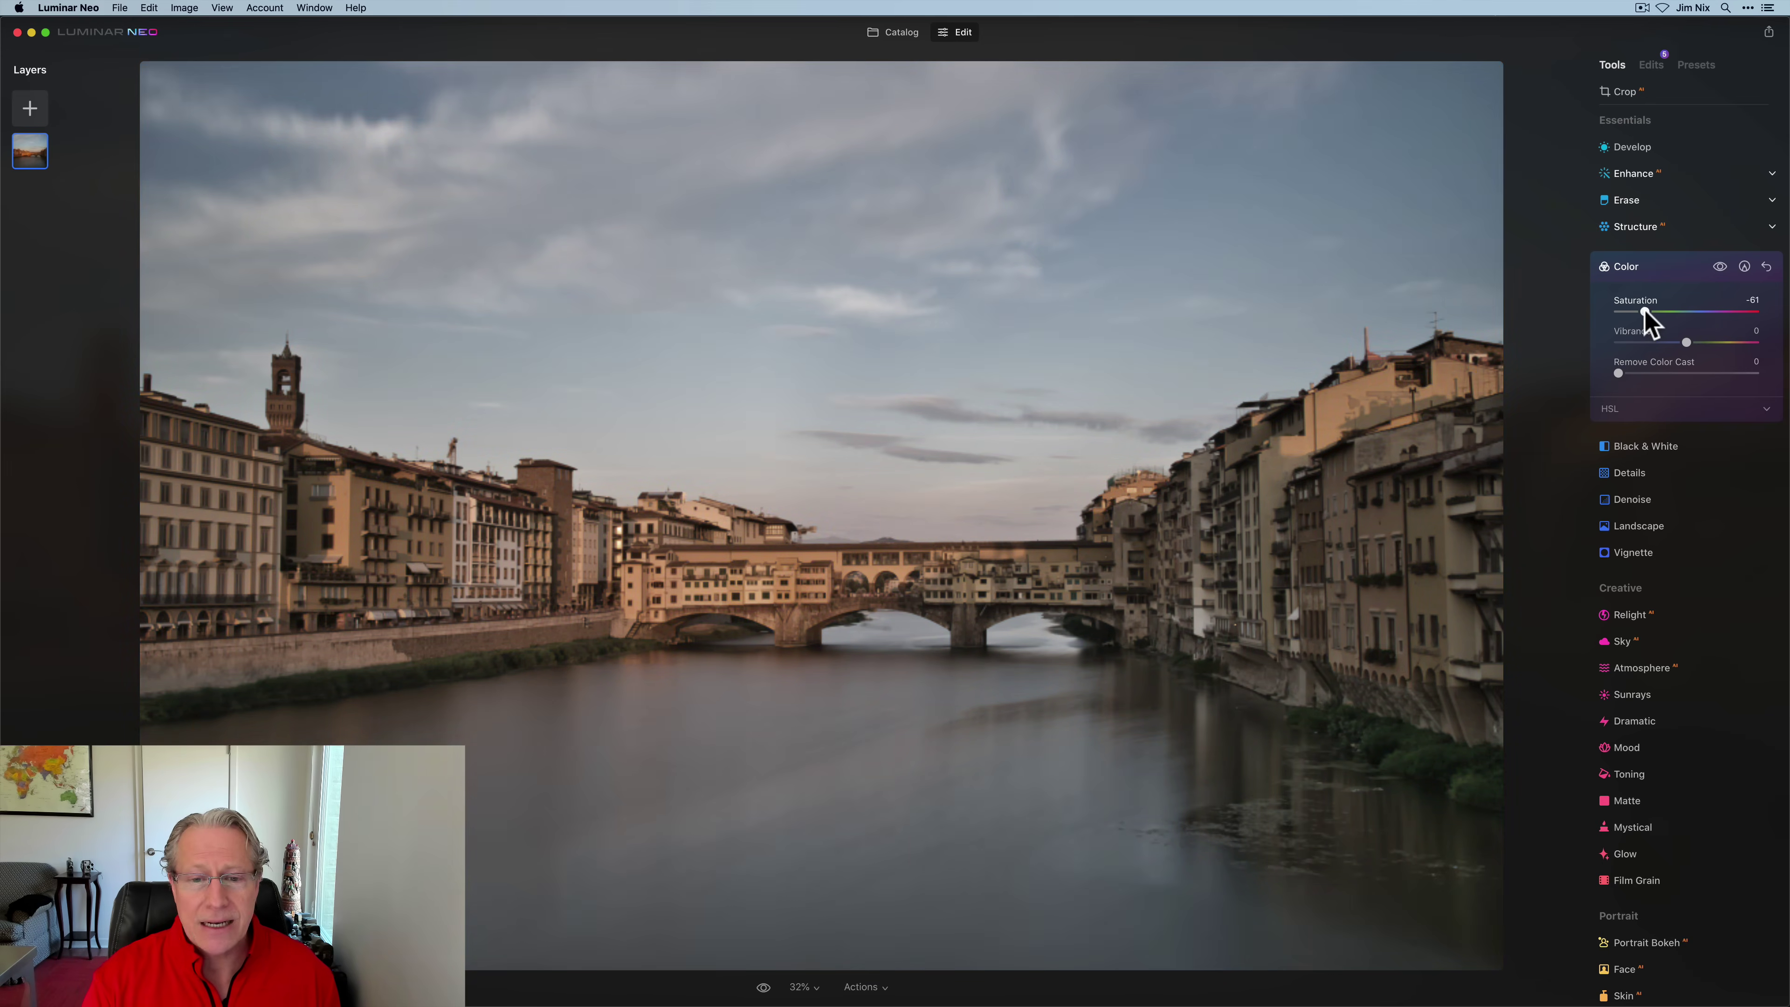
double_click(1642, 310)
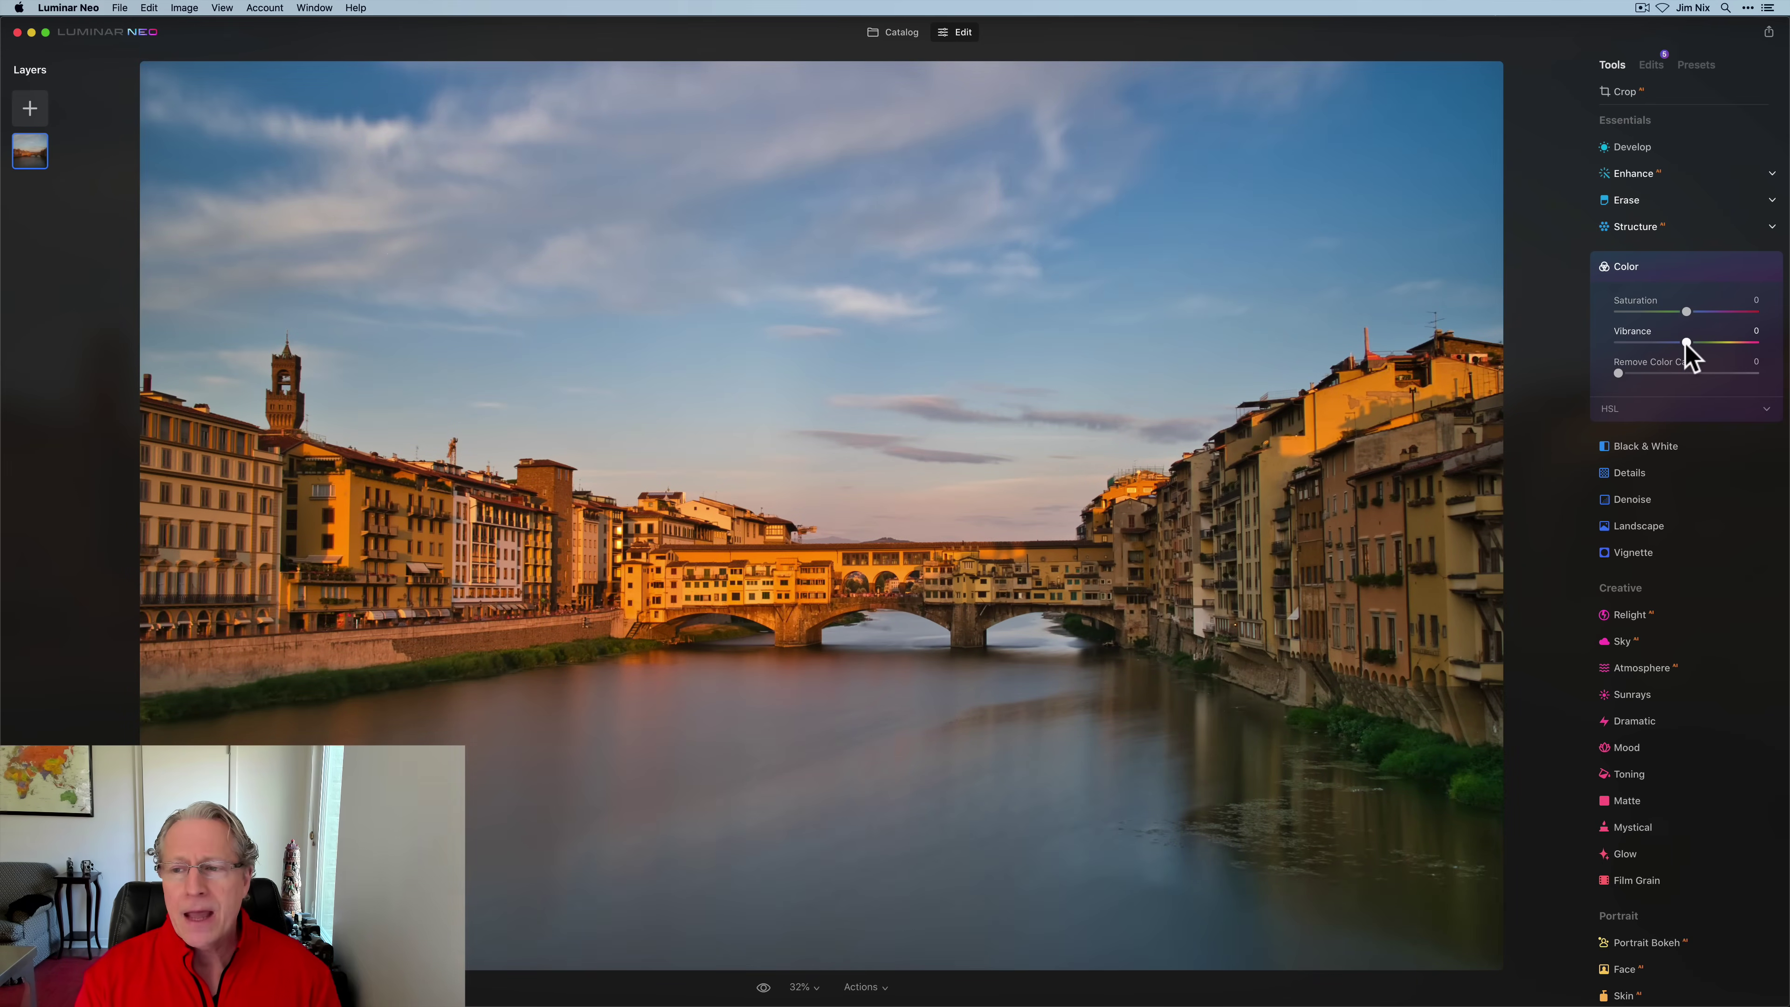
drag(1686, 343, 1710, 344)
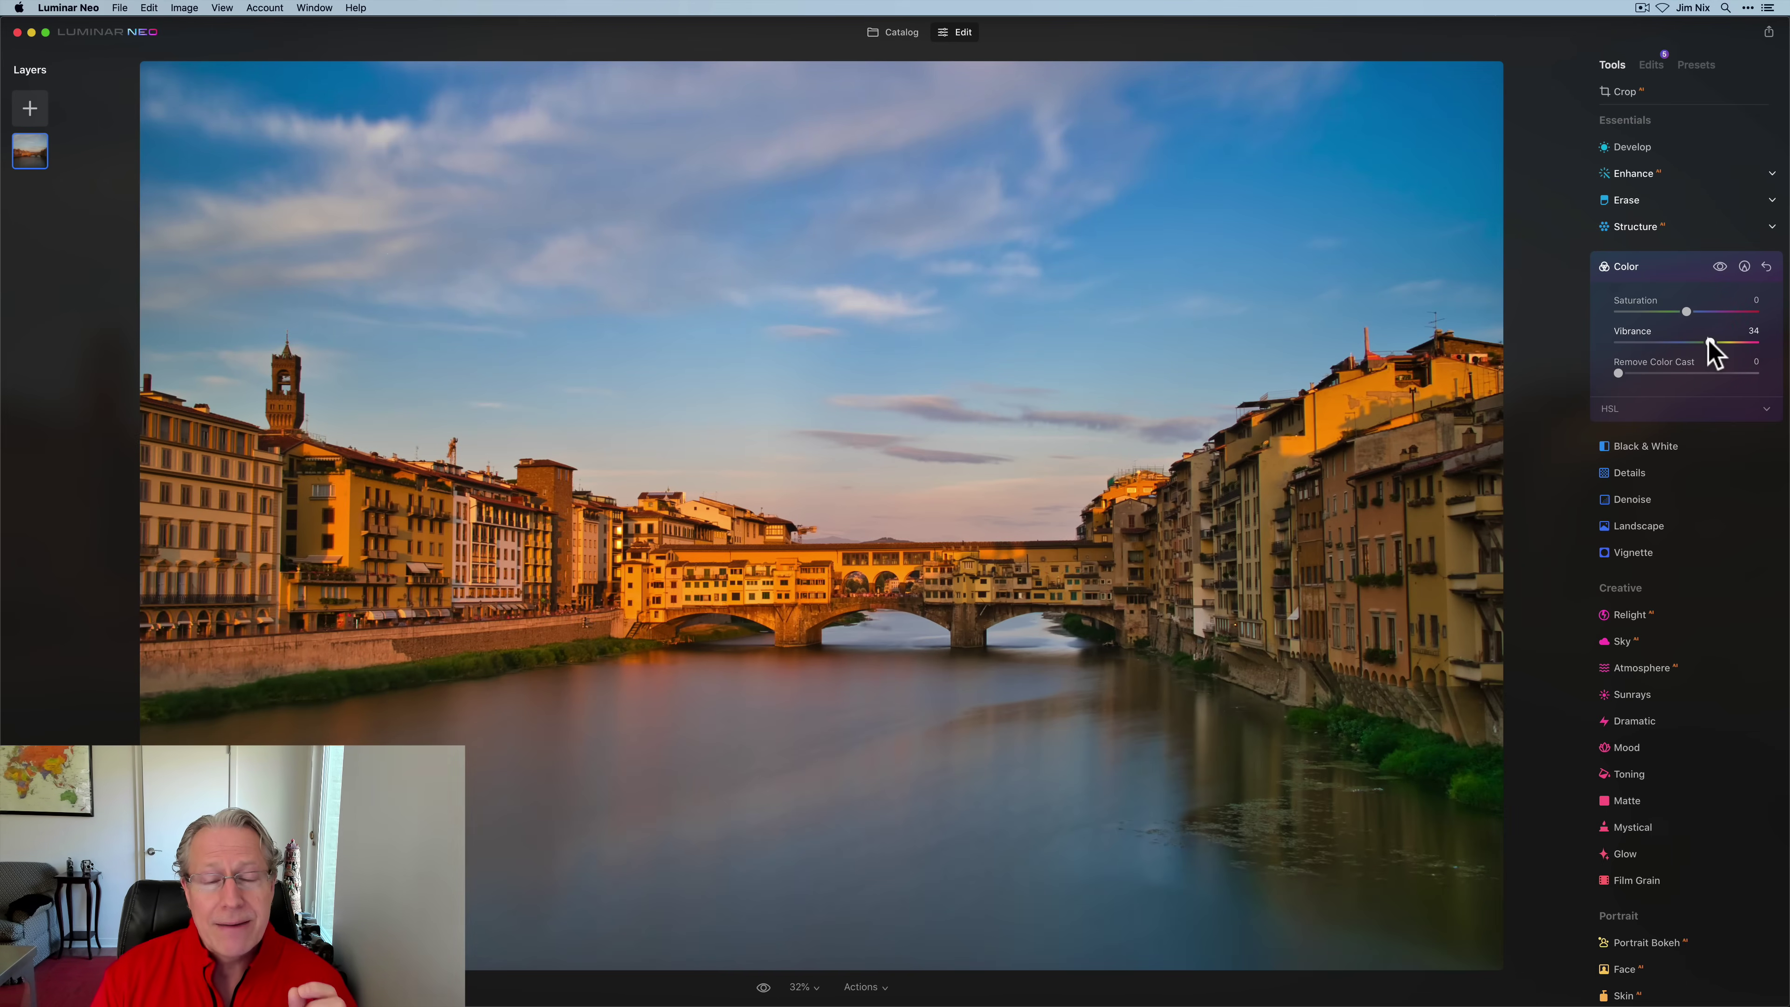
double_click(1711, 344)
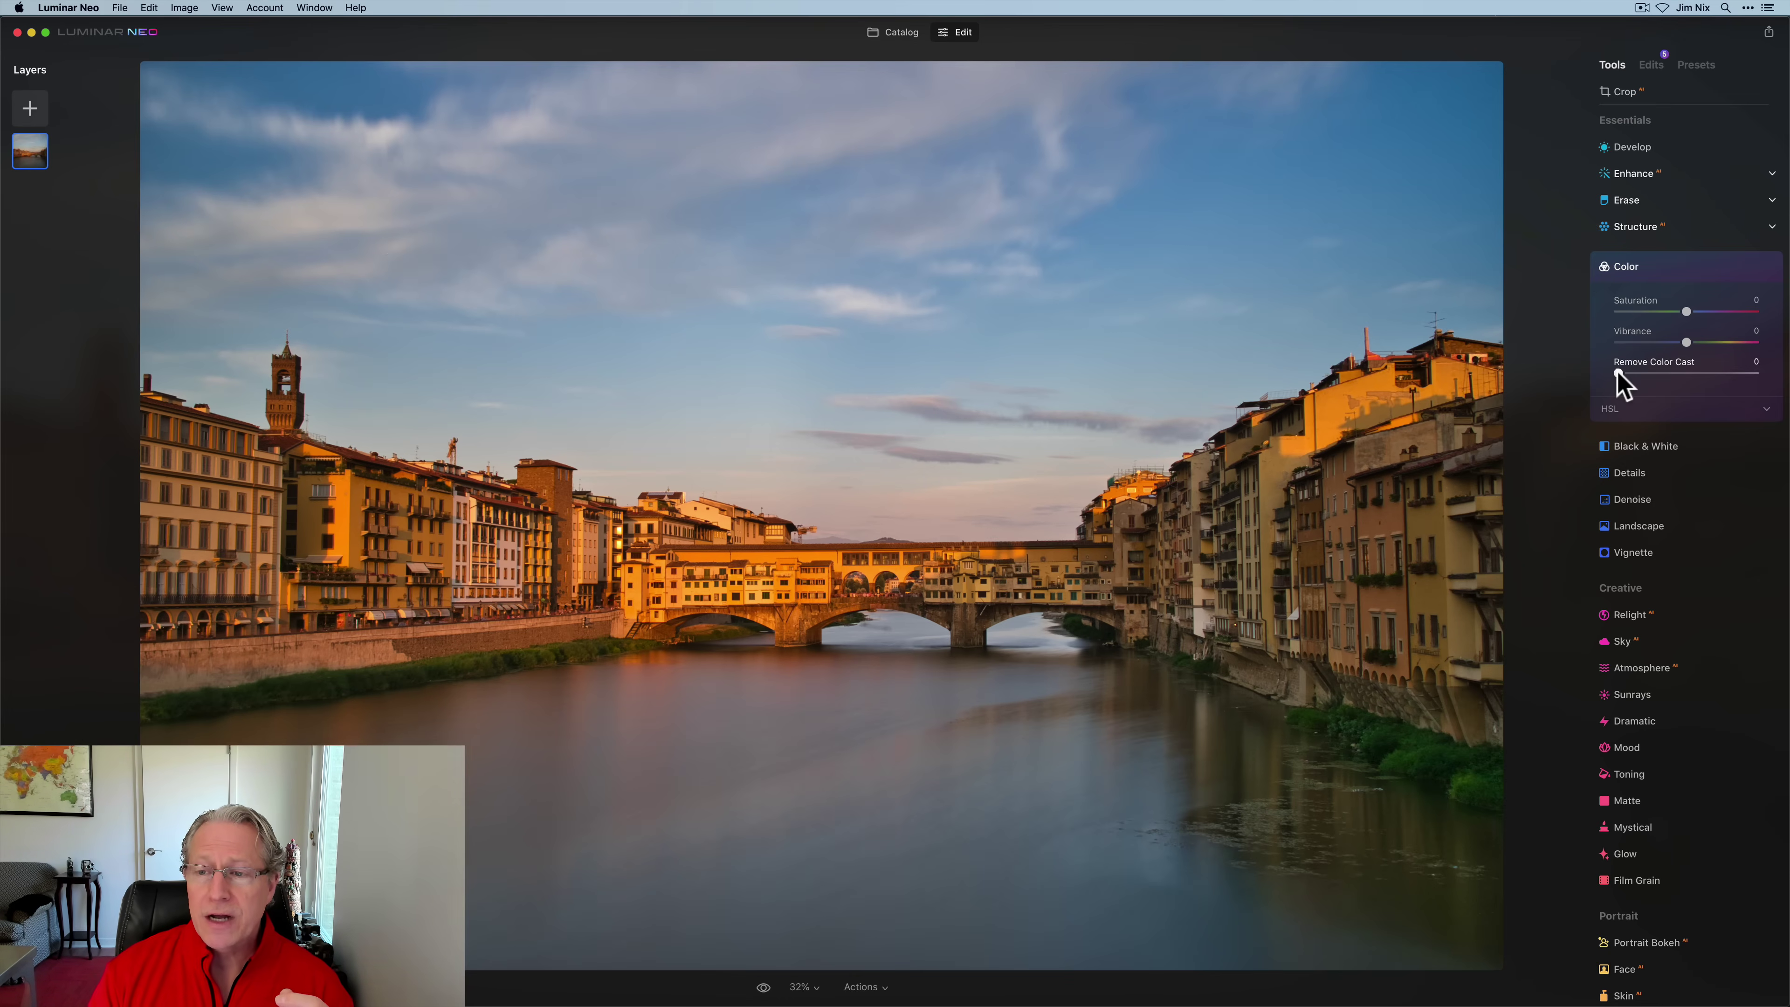
Step: Trial Remove Color Cast, leave it at 0, and expand the HSL hue controls
drag(1638, 374, 1480, 360)
click(1726, 366)
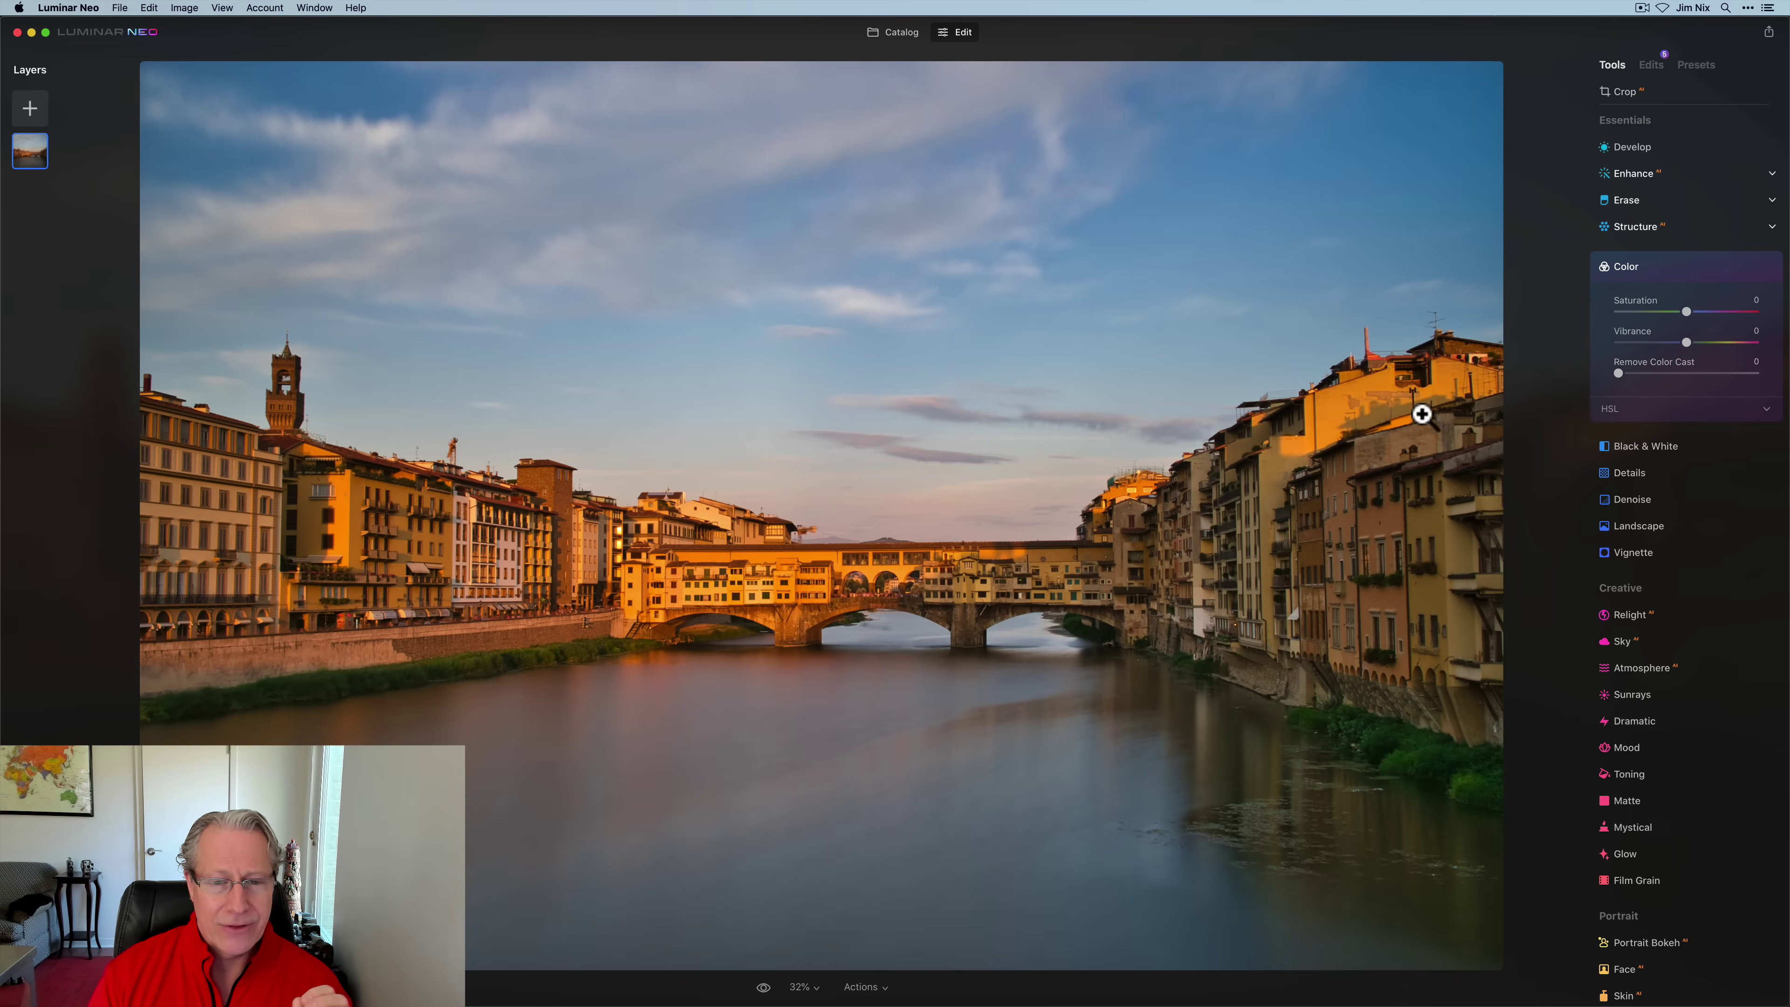
click(1609, 415)
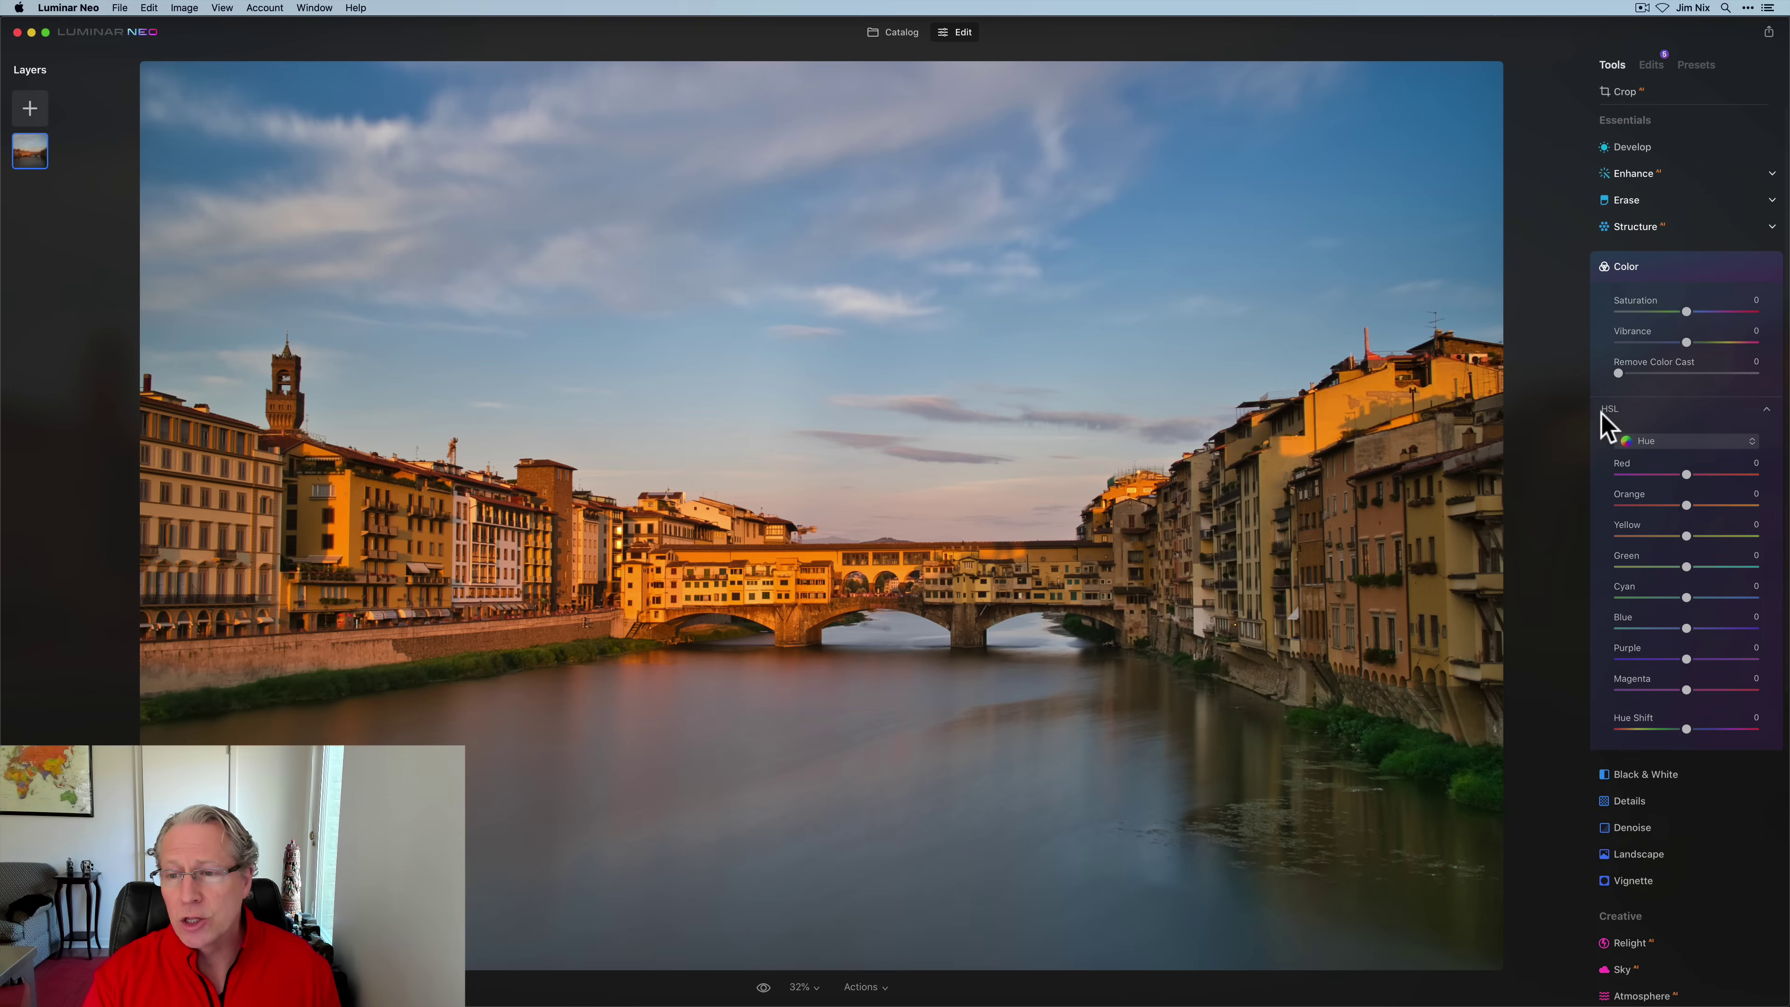
Step: Keep HSL on Hue and trial Orange hue values from -11 to -100, then reset it
click(1661, 442)
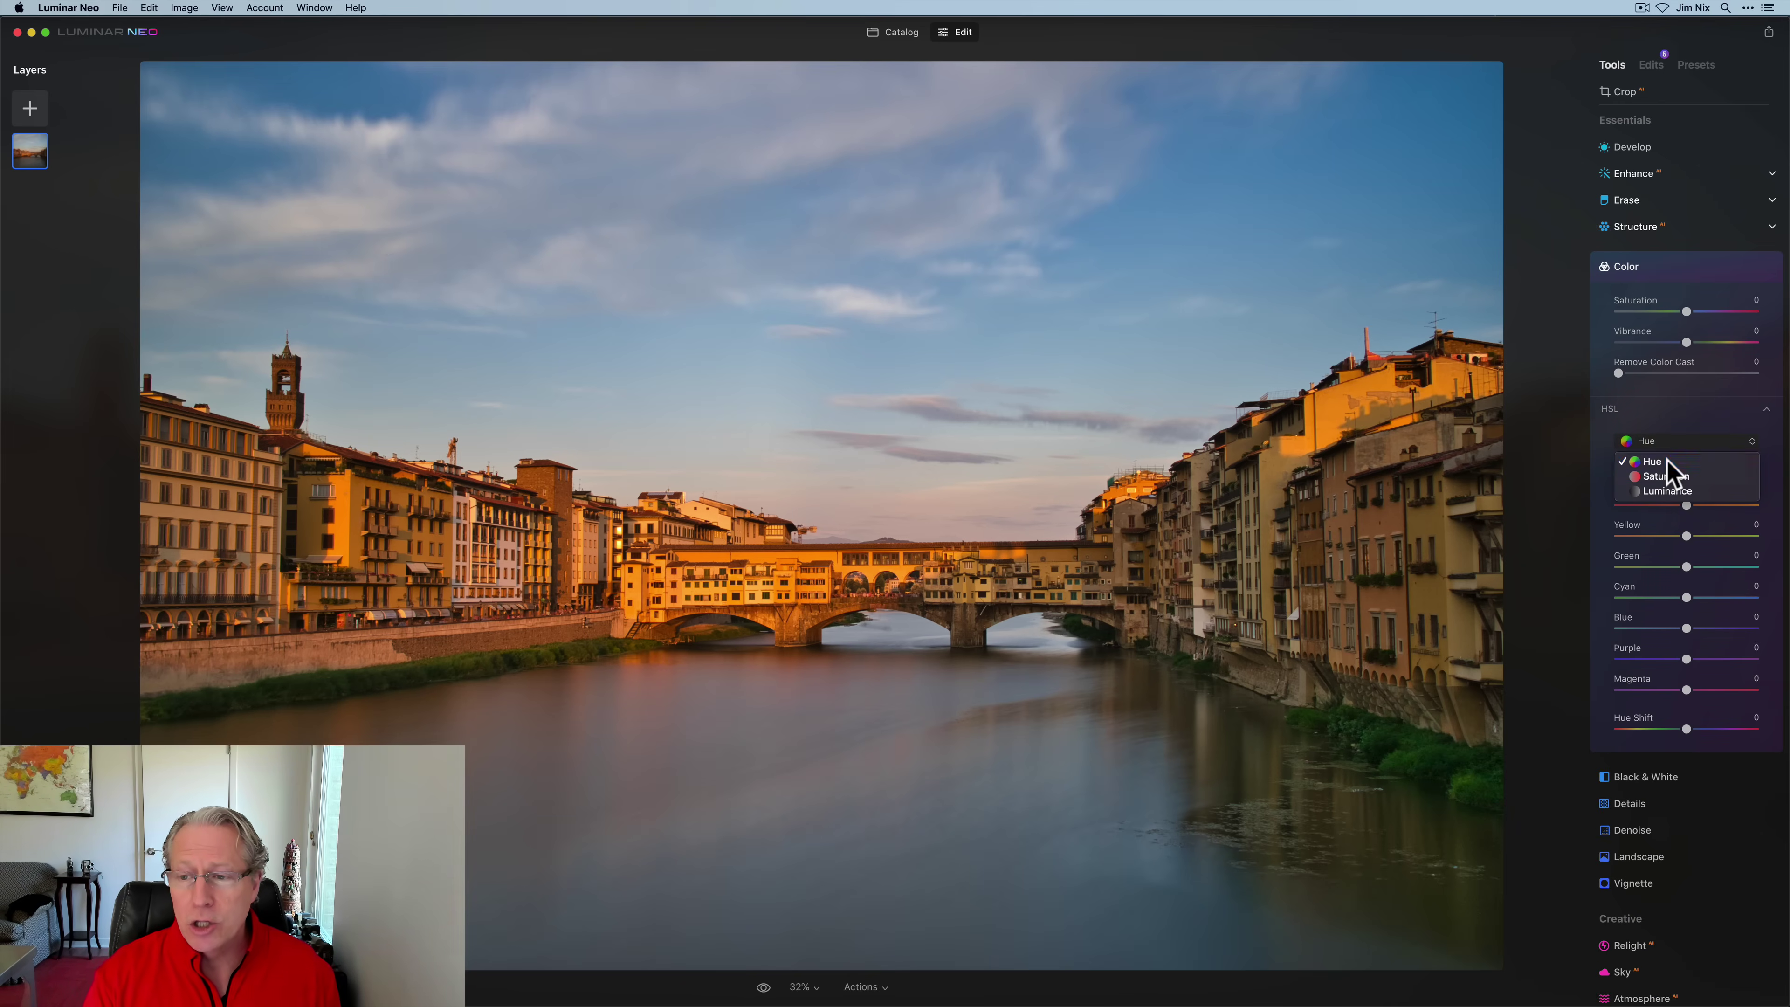
click(1667, 461)
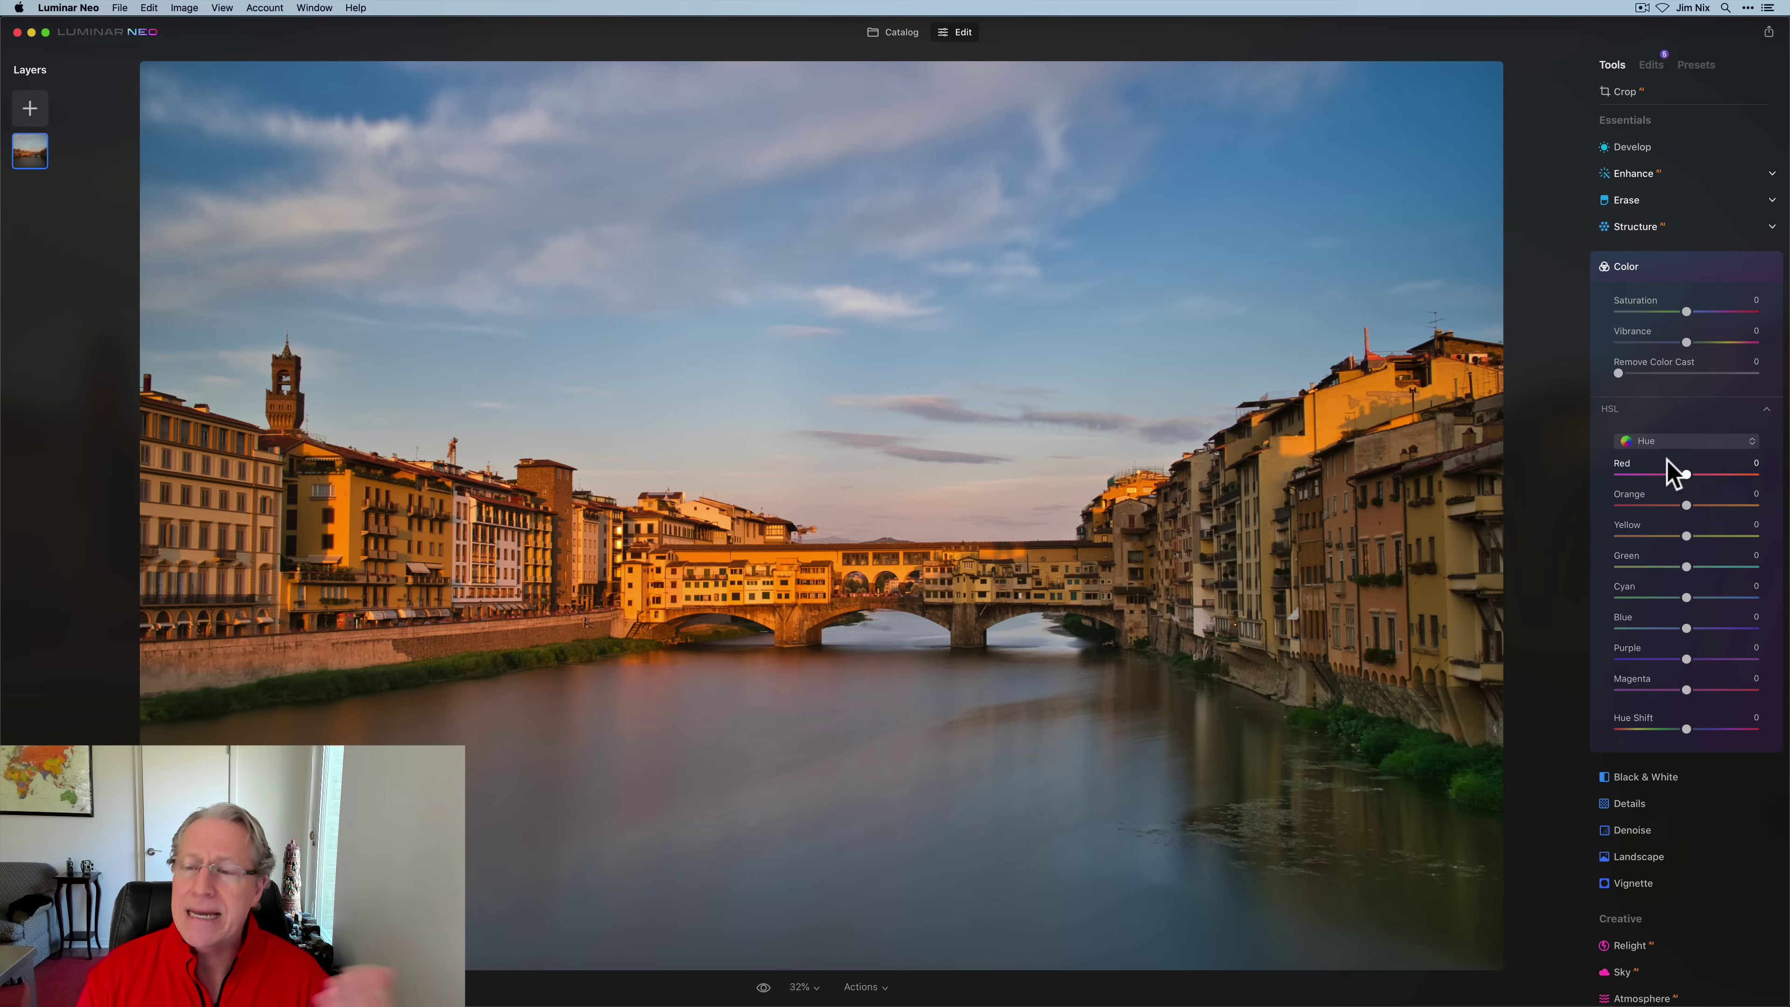
click(1656, 440)
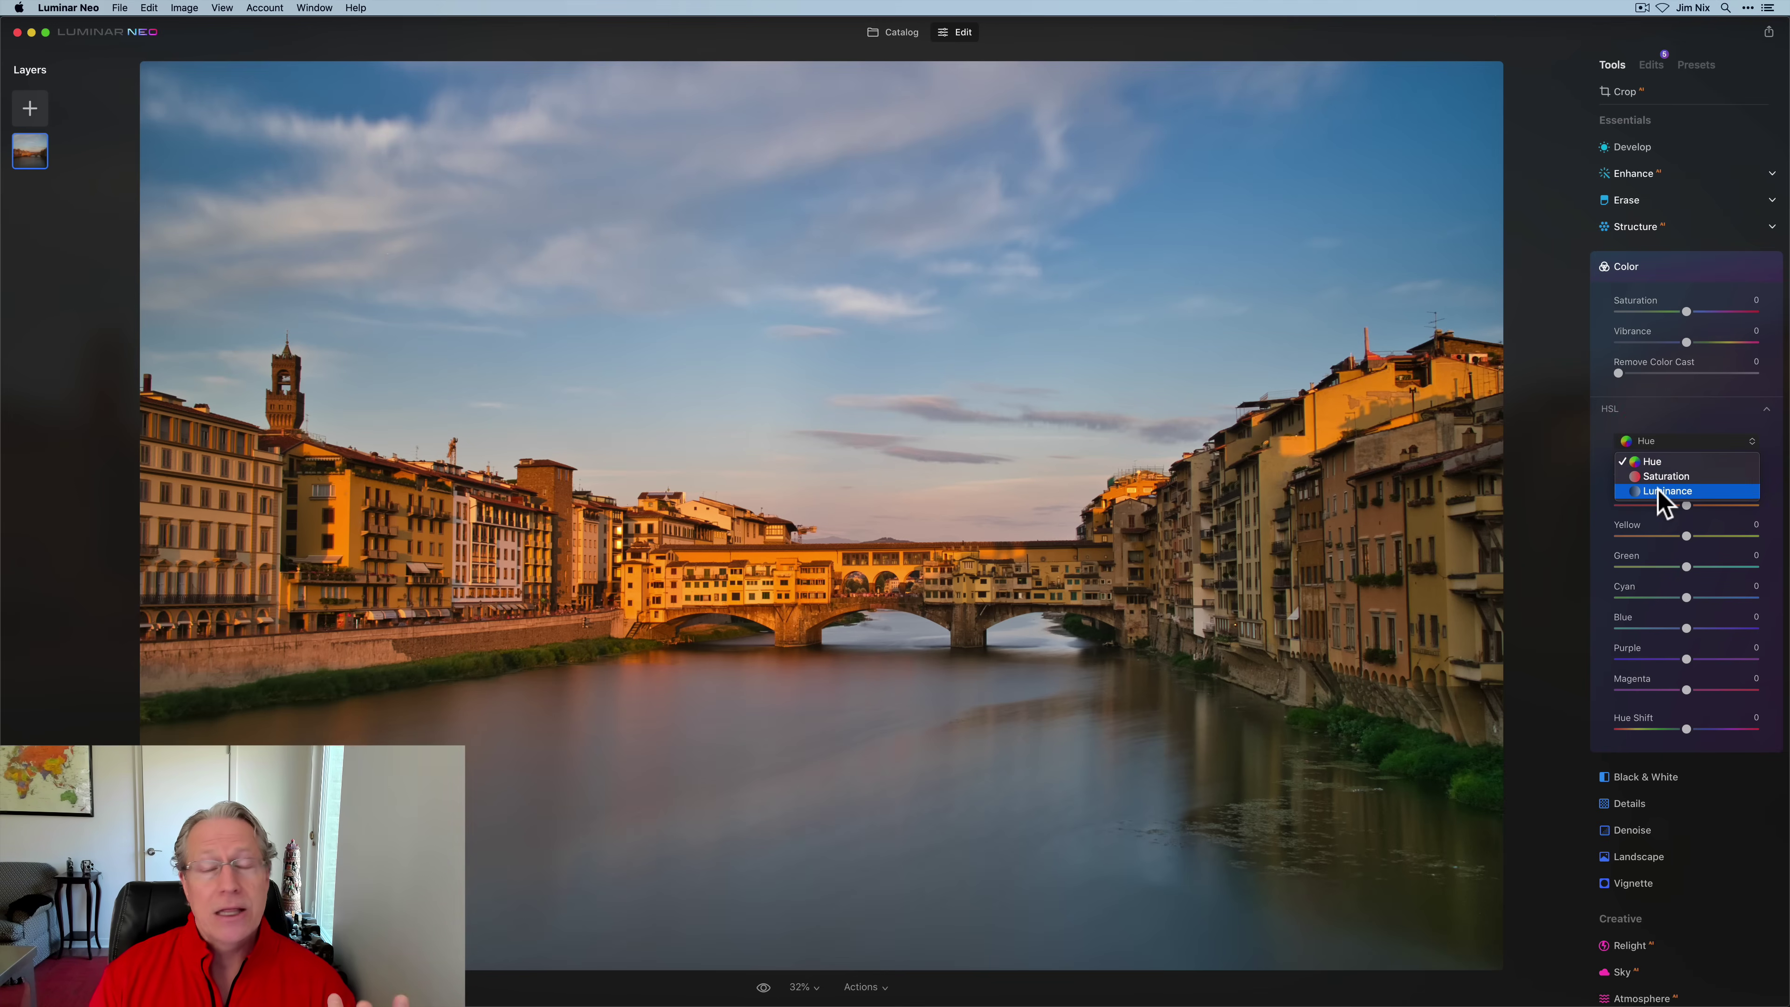
click(1653, 462)
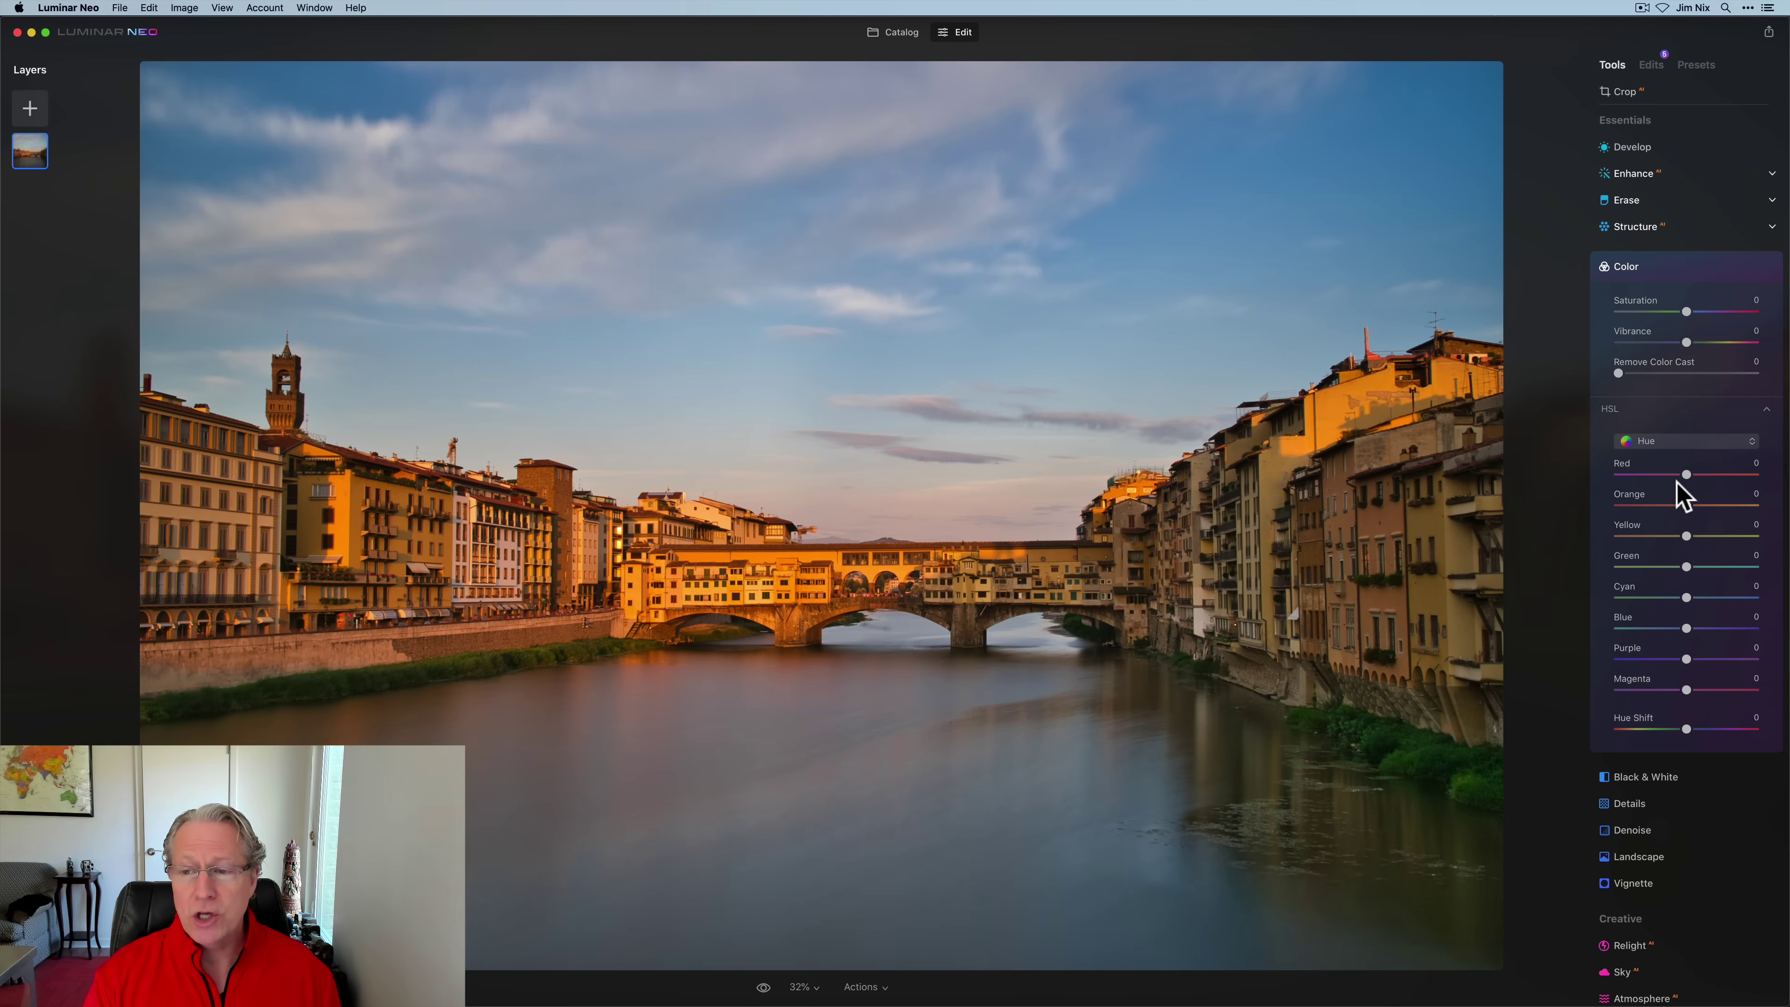
drag(1685, 505, 1679, 505)
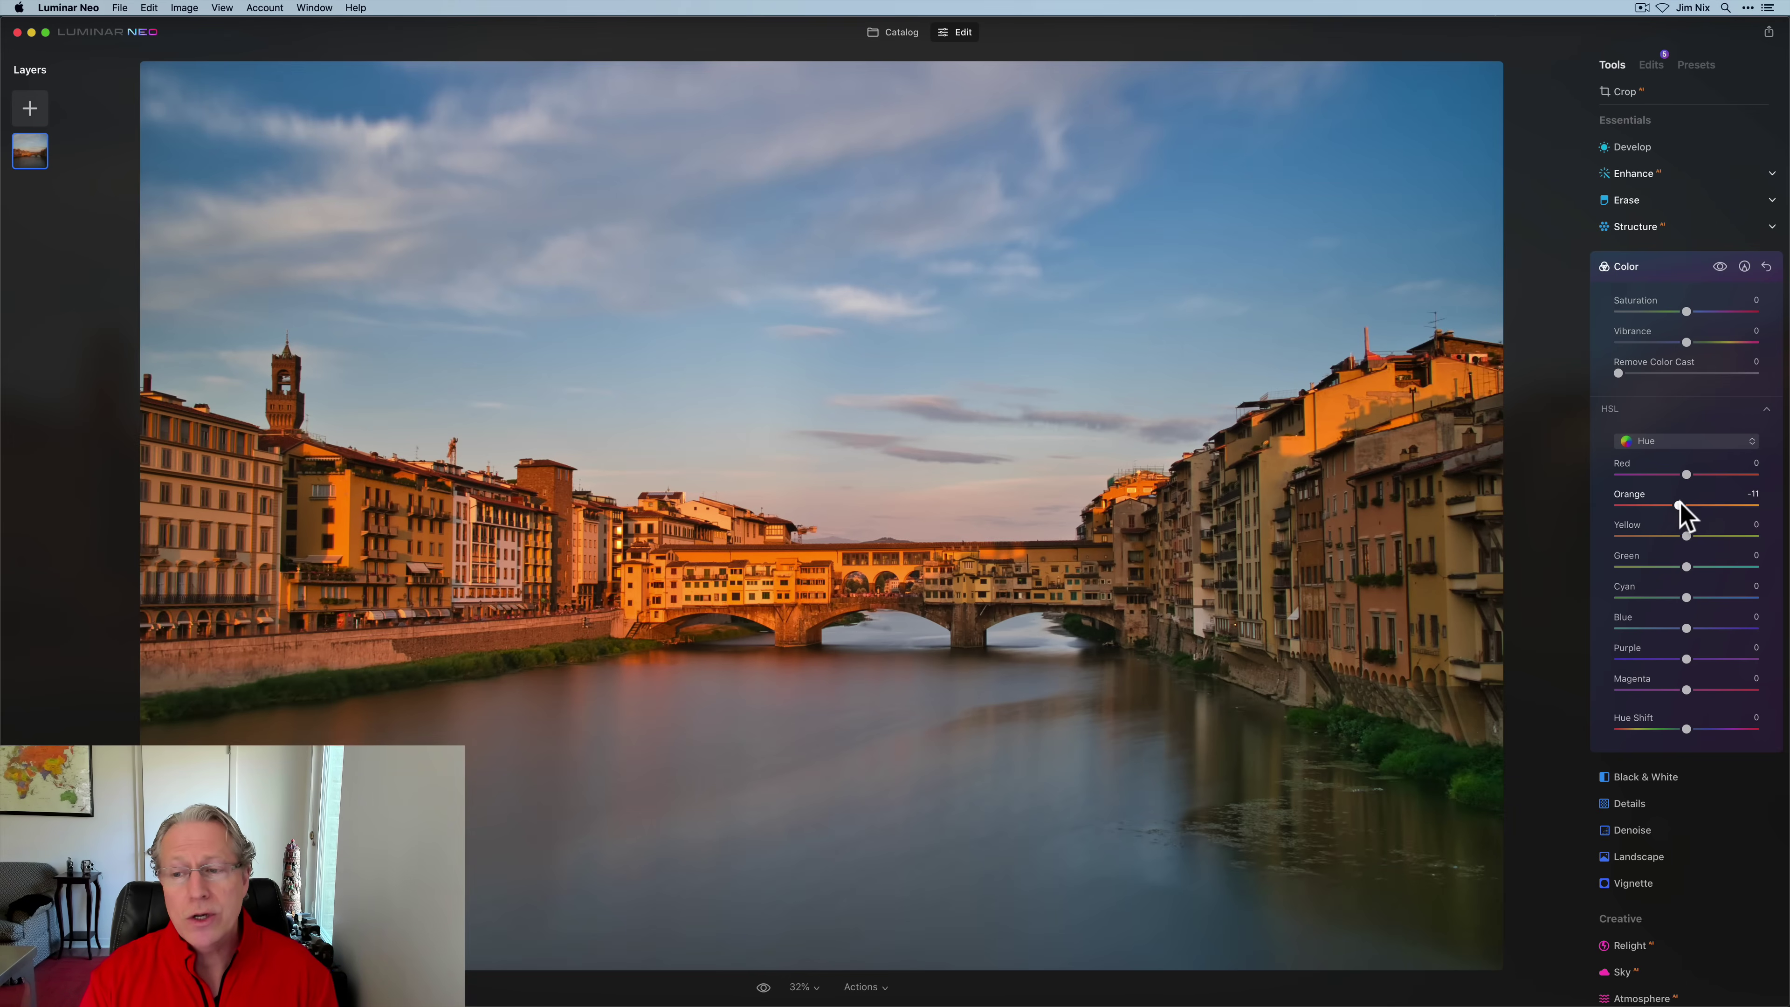
drag(1679, 504, 1751, 505)
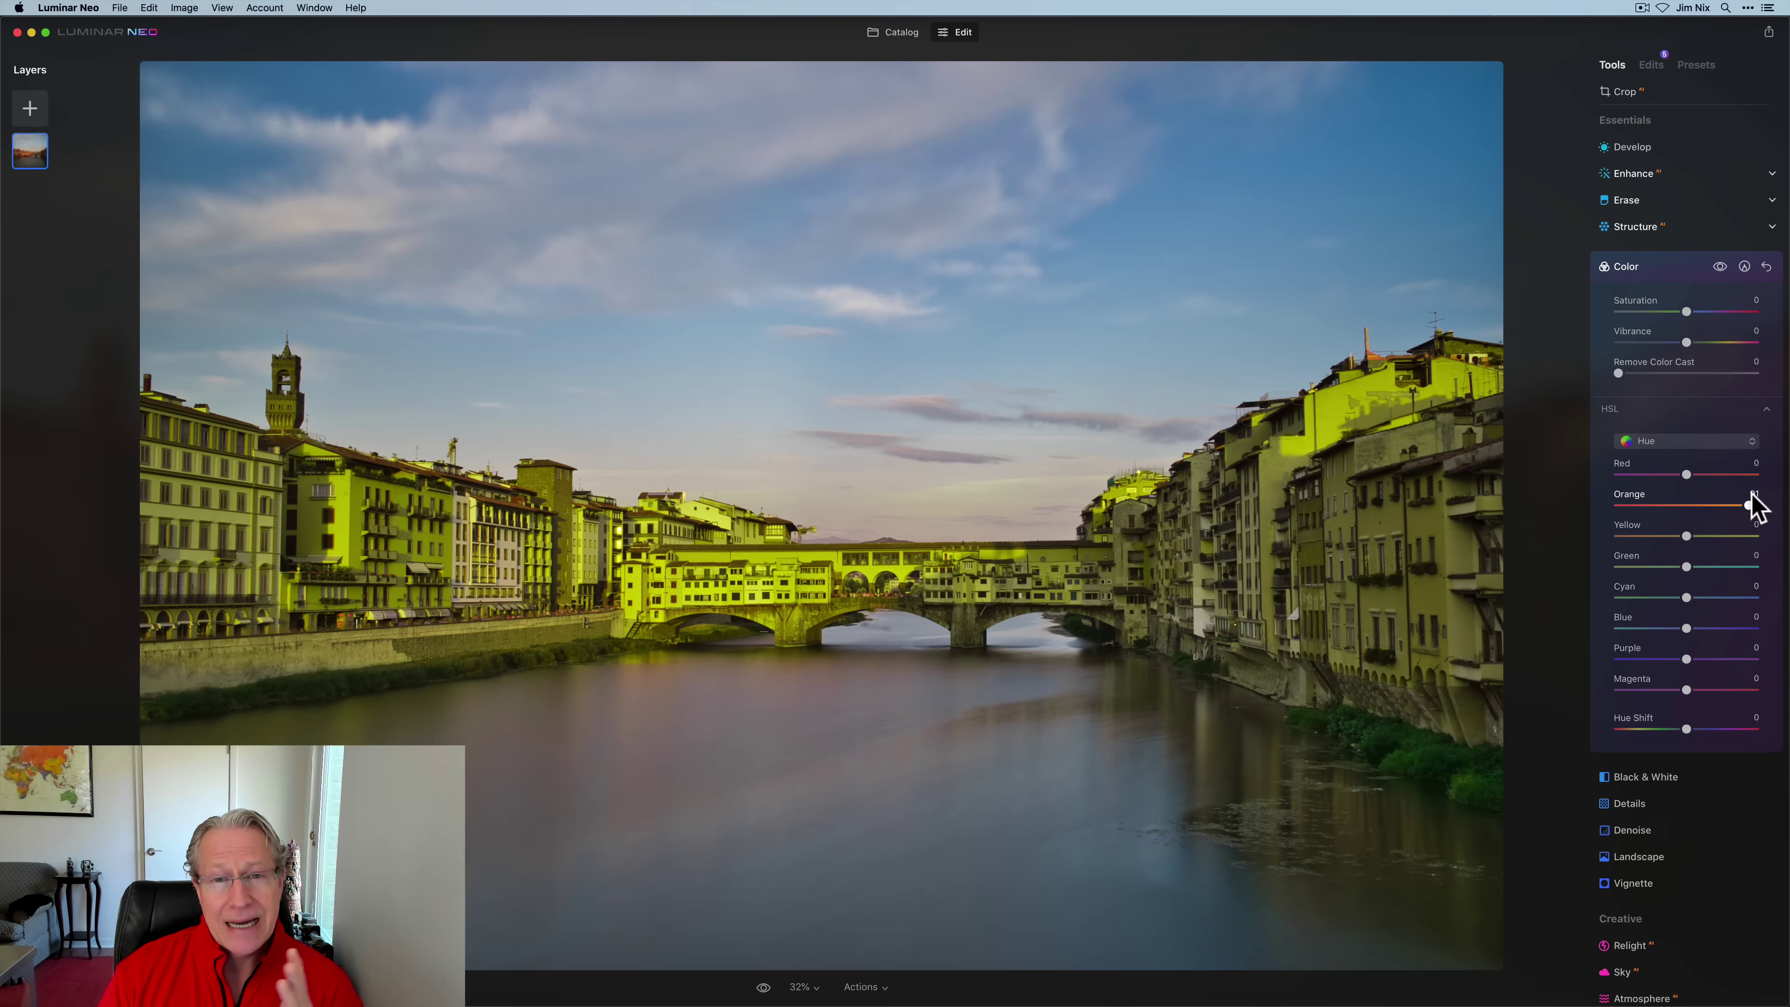
drag(1754, 505, 1571, 501)
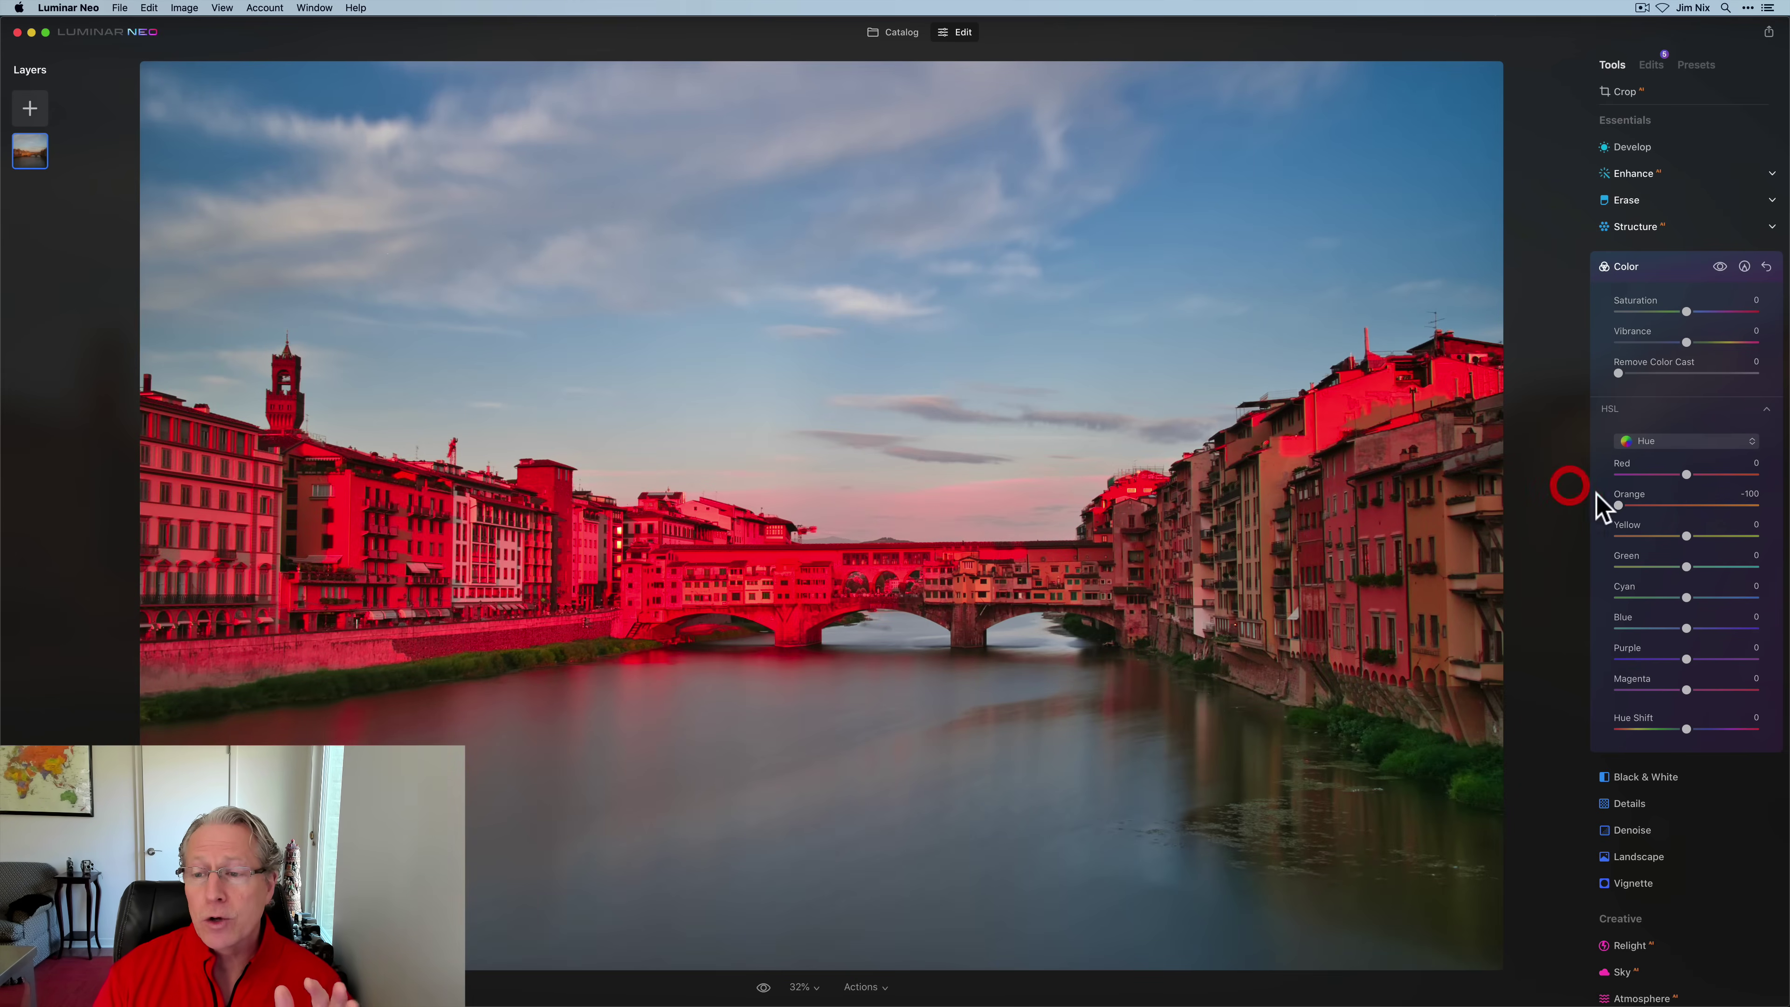
double_click(1619, 506)
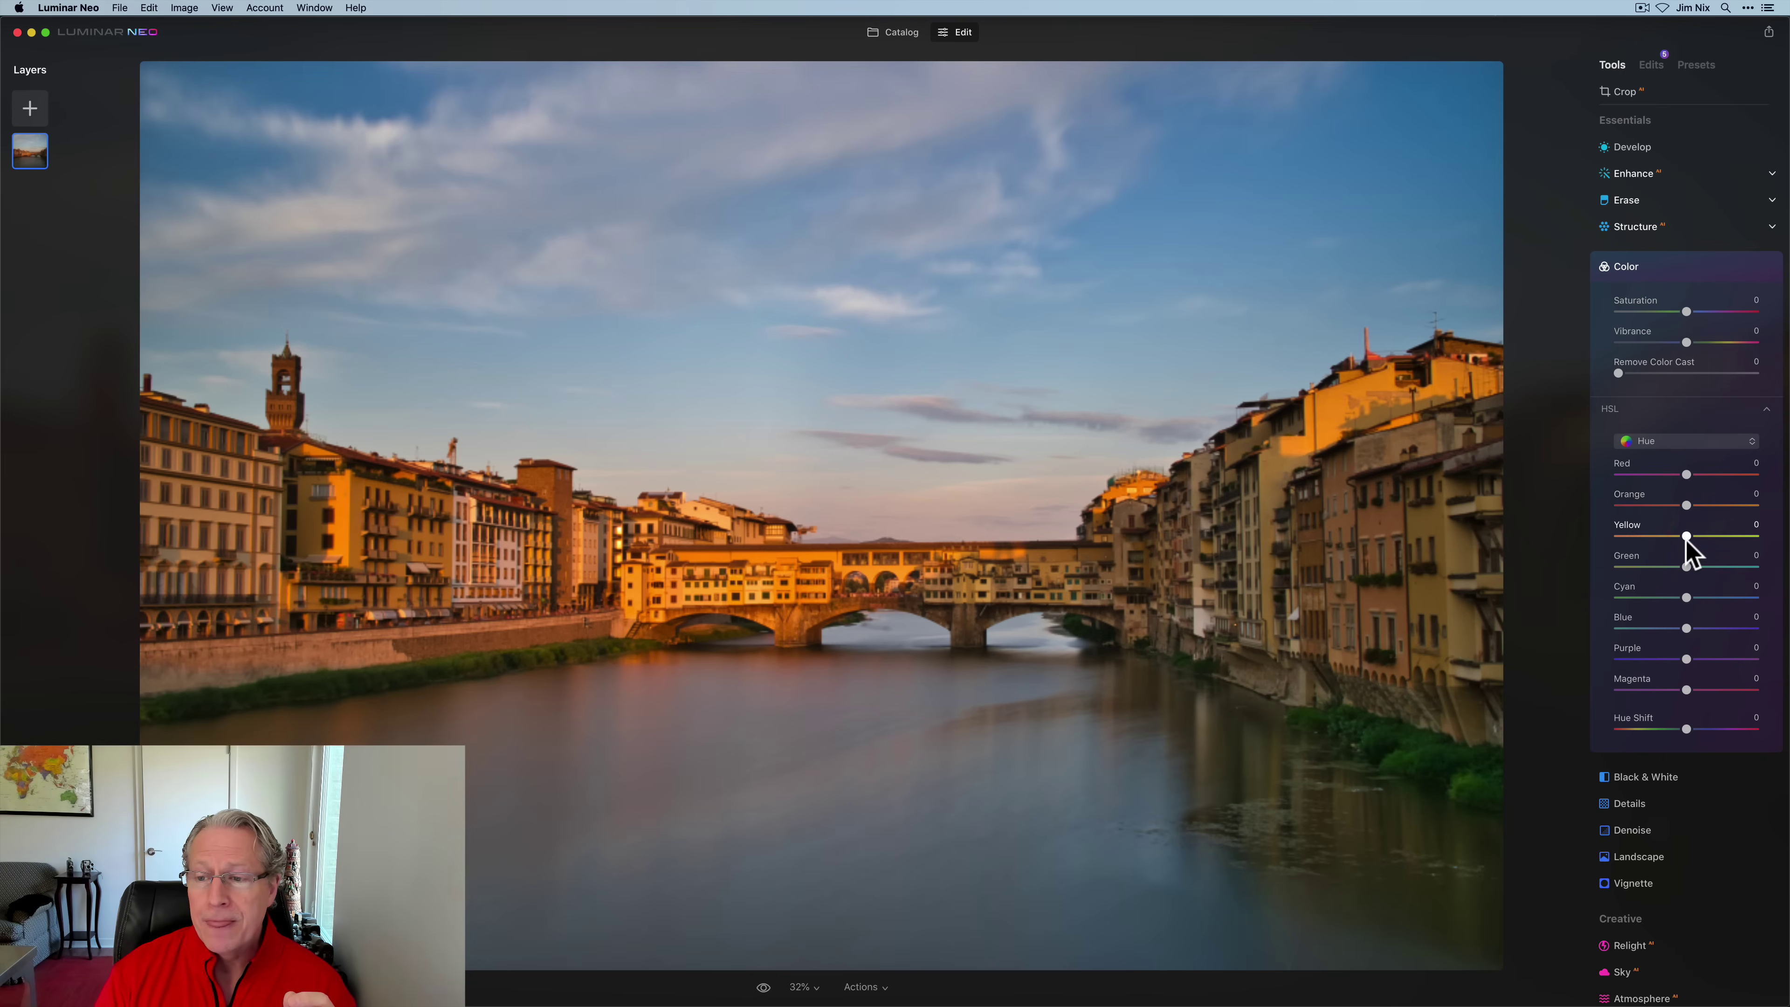
Step: Swing Yellow hue between 100 and -100, settle it at -60, and nudge Blue hue
drag(1687, 536, 1777, 536)
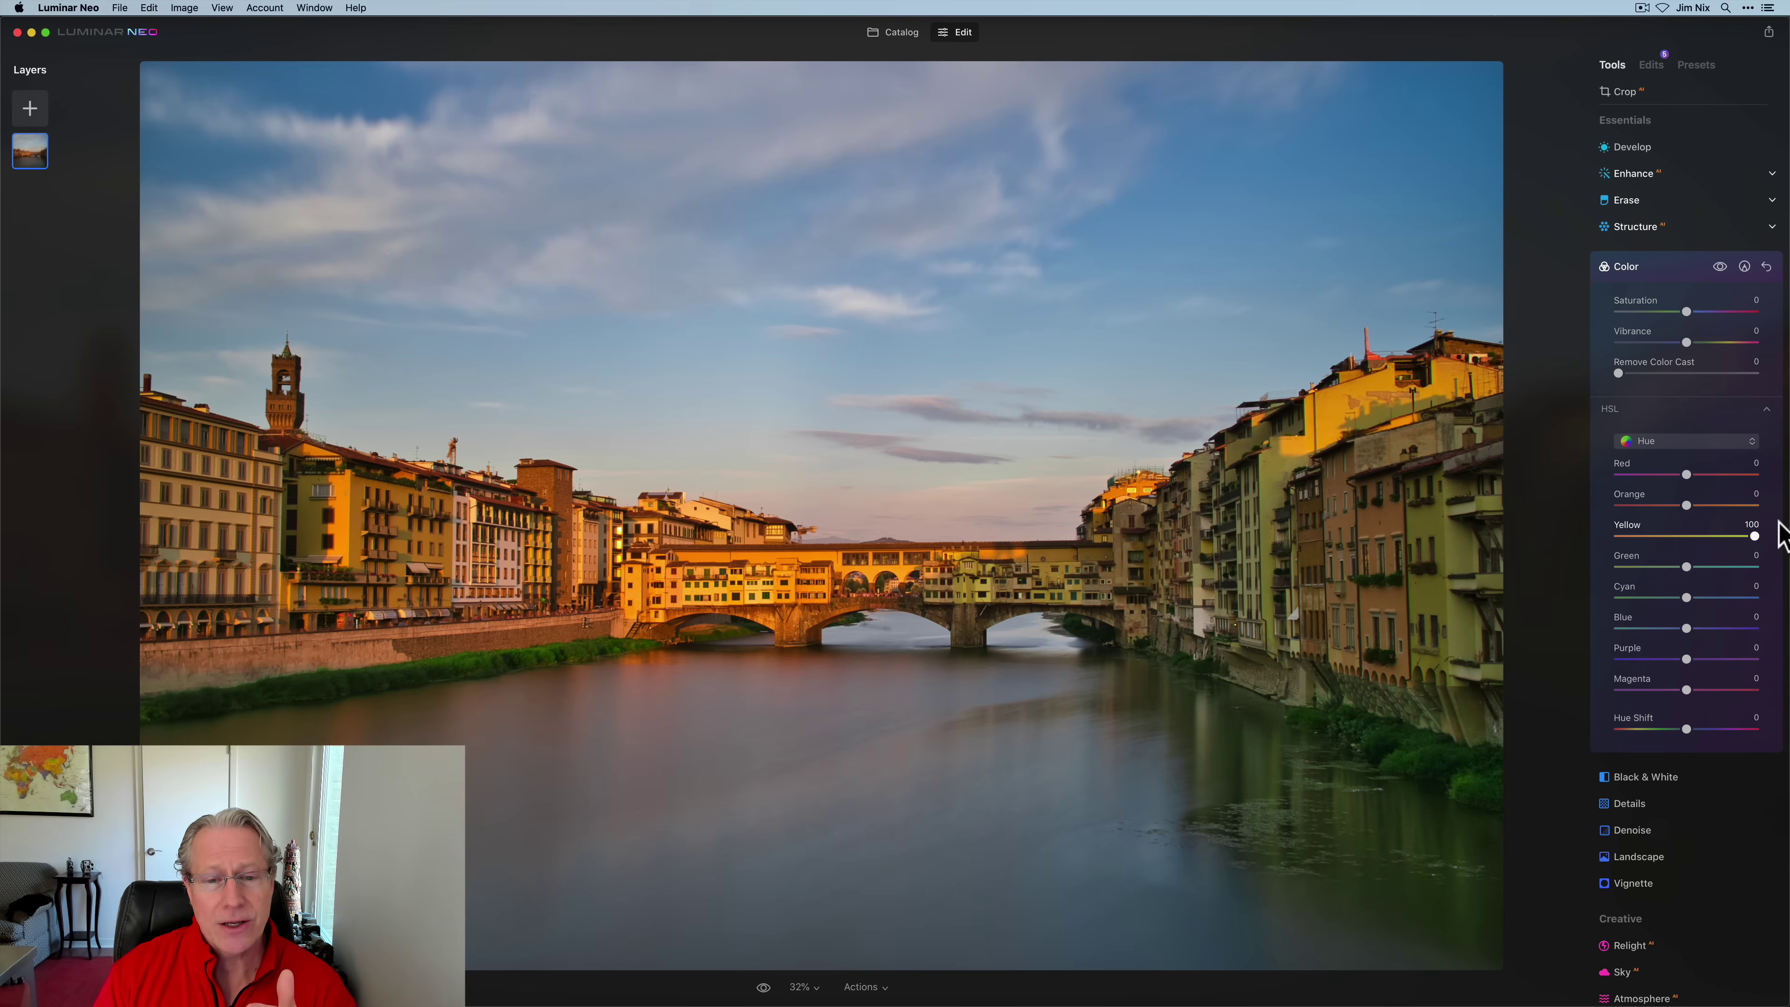
drag(1755, 536, 1603, 525)
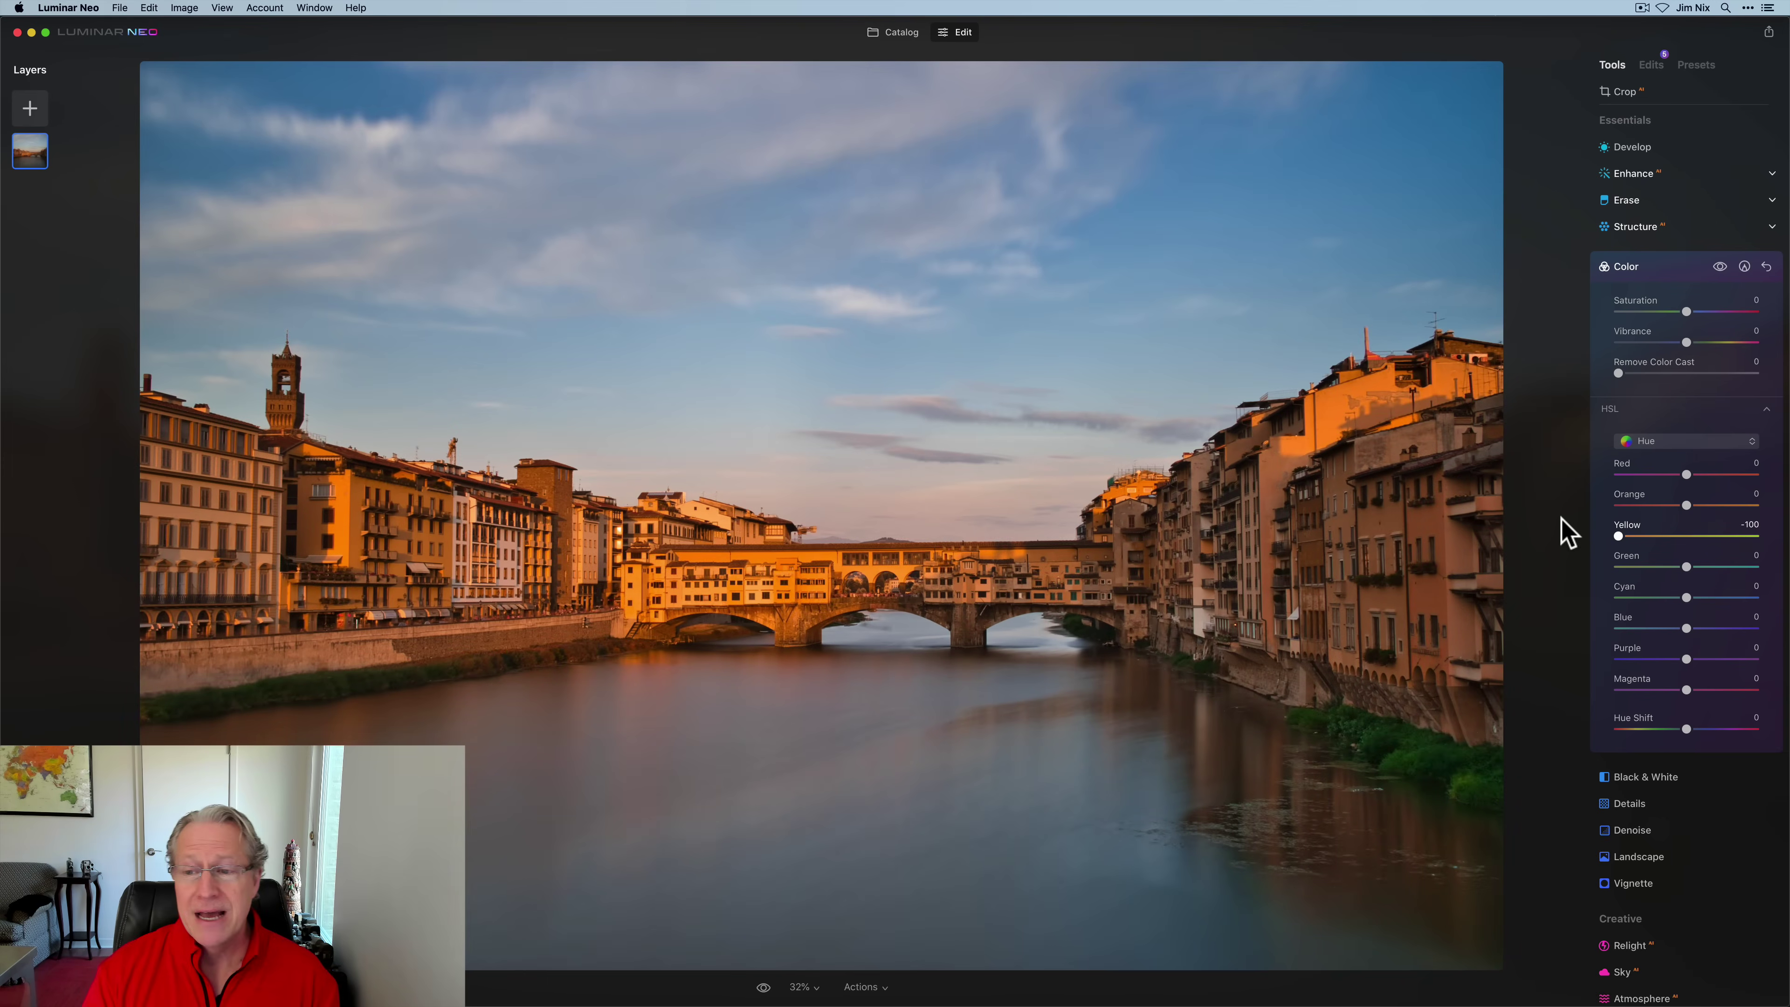
click(1562, 521)
drag(1618, 536, 1682, 508)
click(1679, 508)
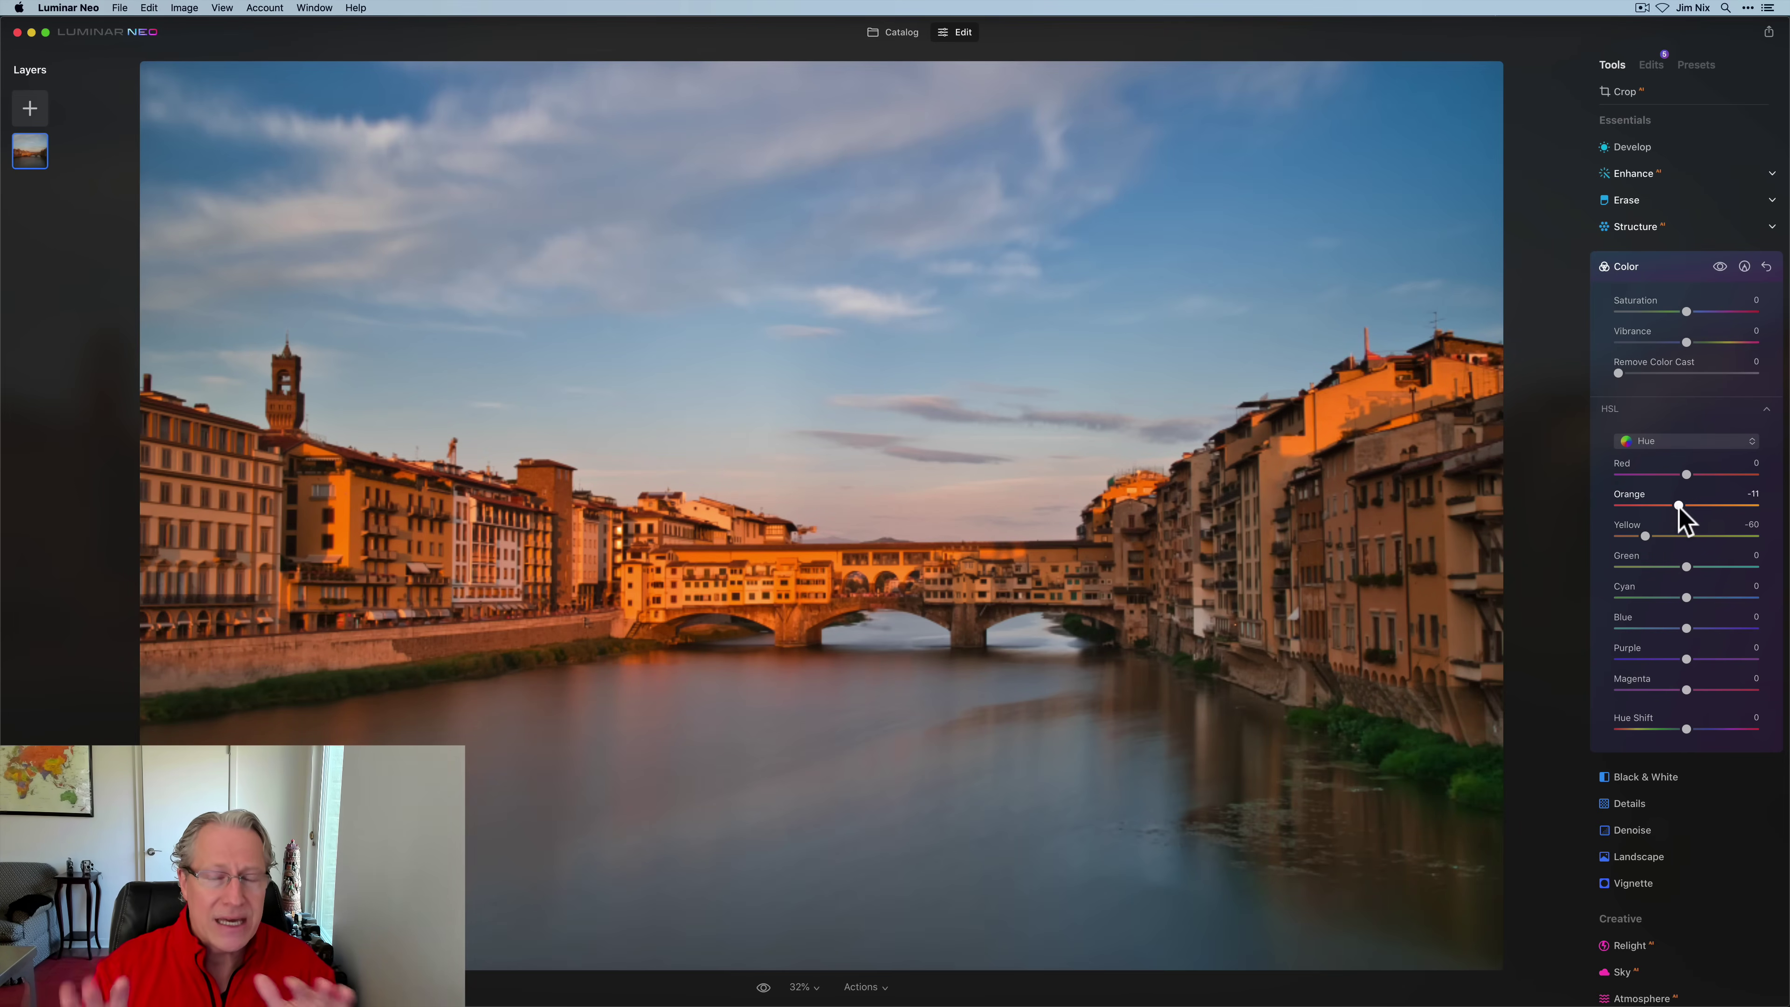
mouse_move(1685, 629)
mouse_down()
mouse_move(1714, 627)
mouse_move(1675, 636)
mouse_move(1687, 628)
mouse_up()
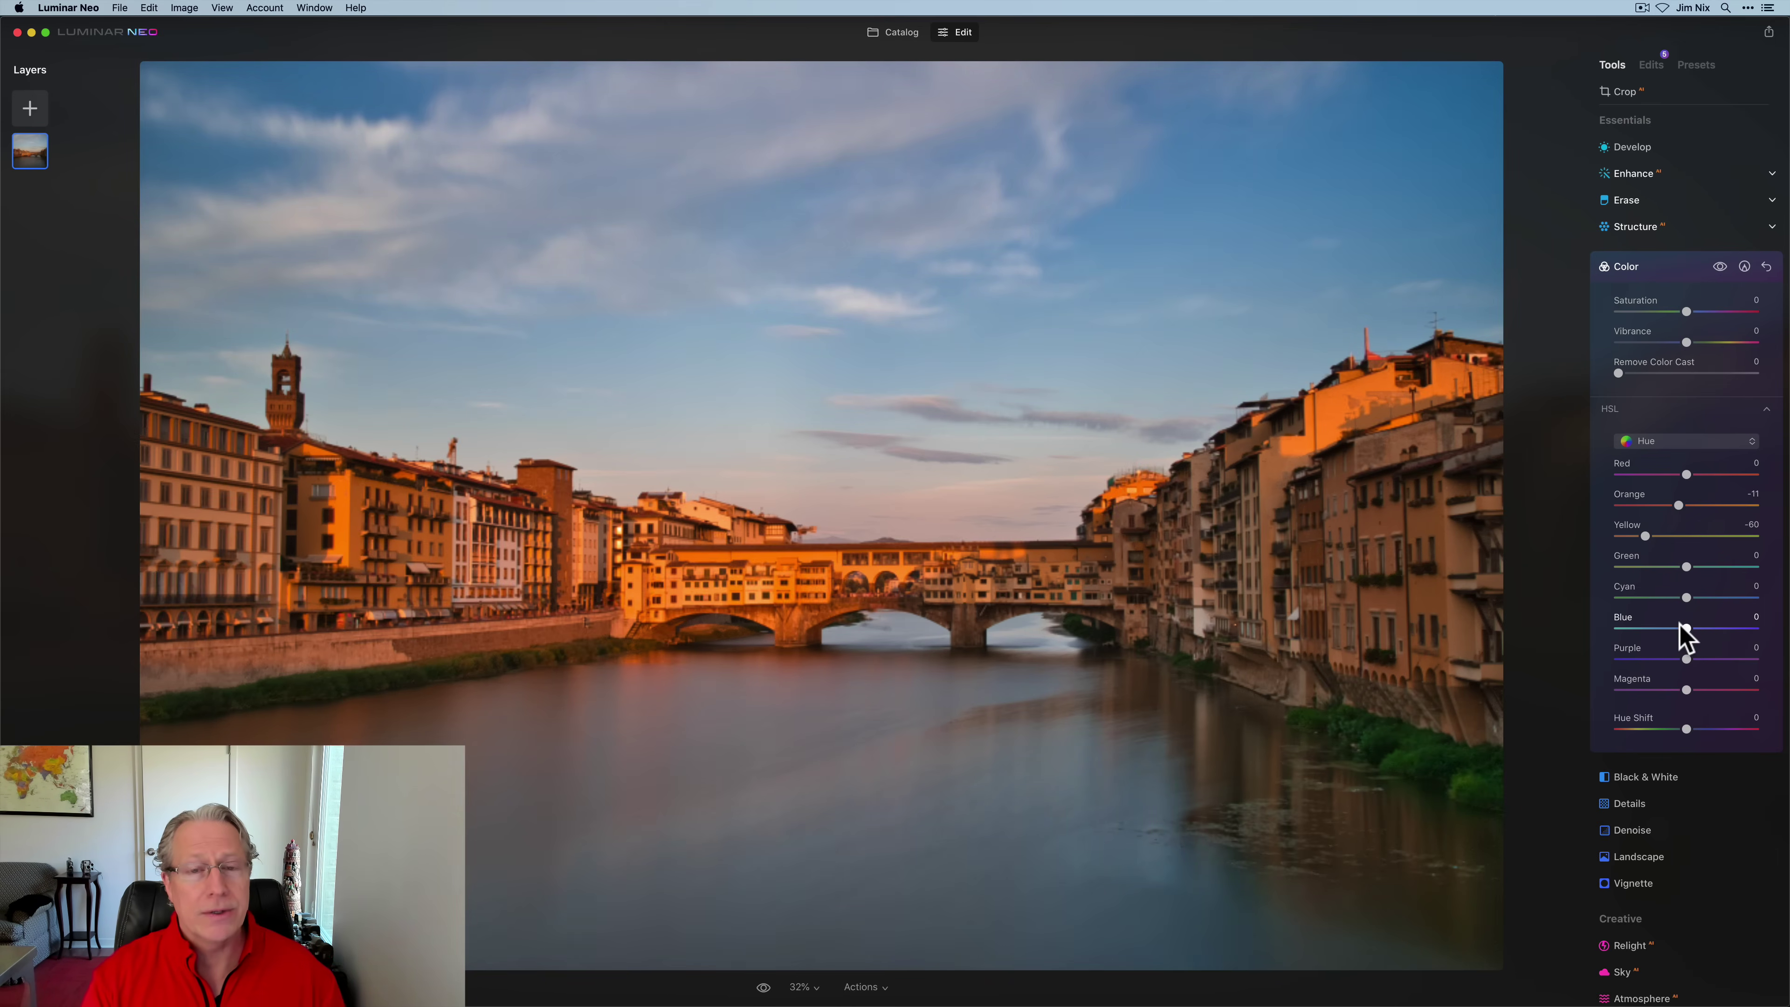
Step: Switch HSL to Saturation and set Orange -13, Yellow -6 and Blue 18
click(1675, 444)
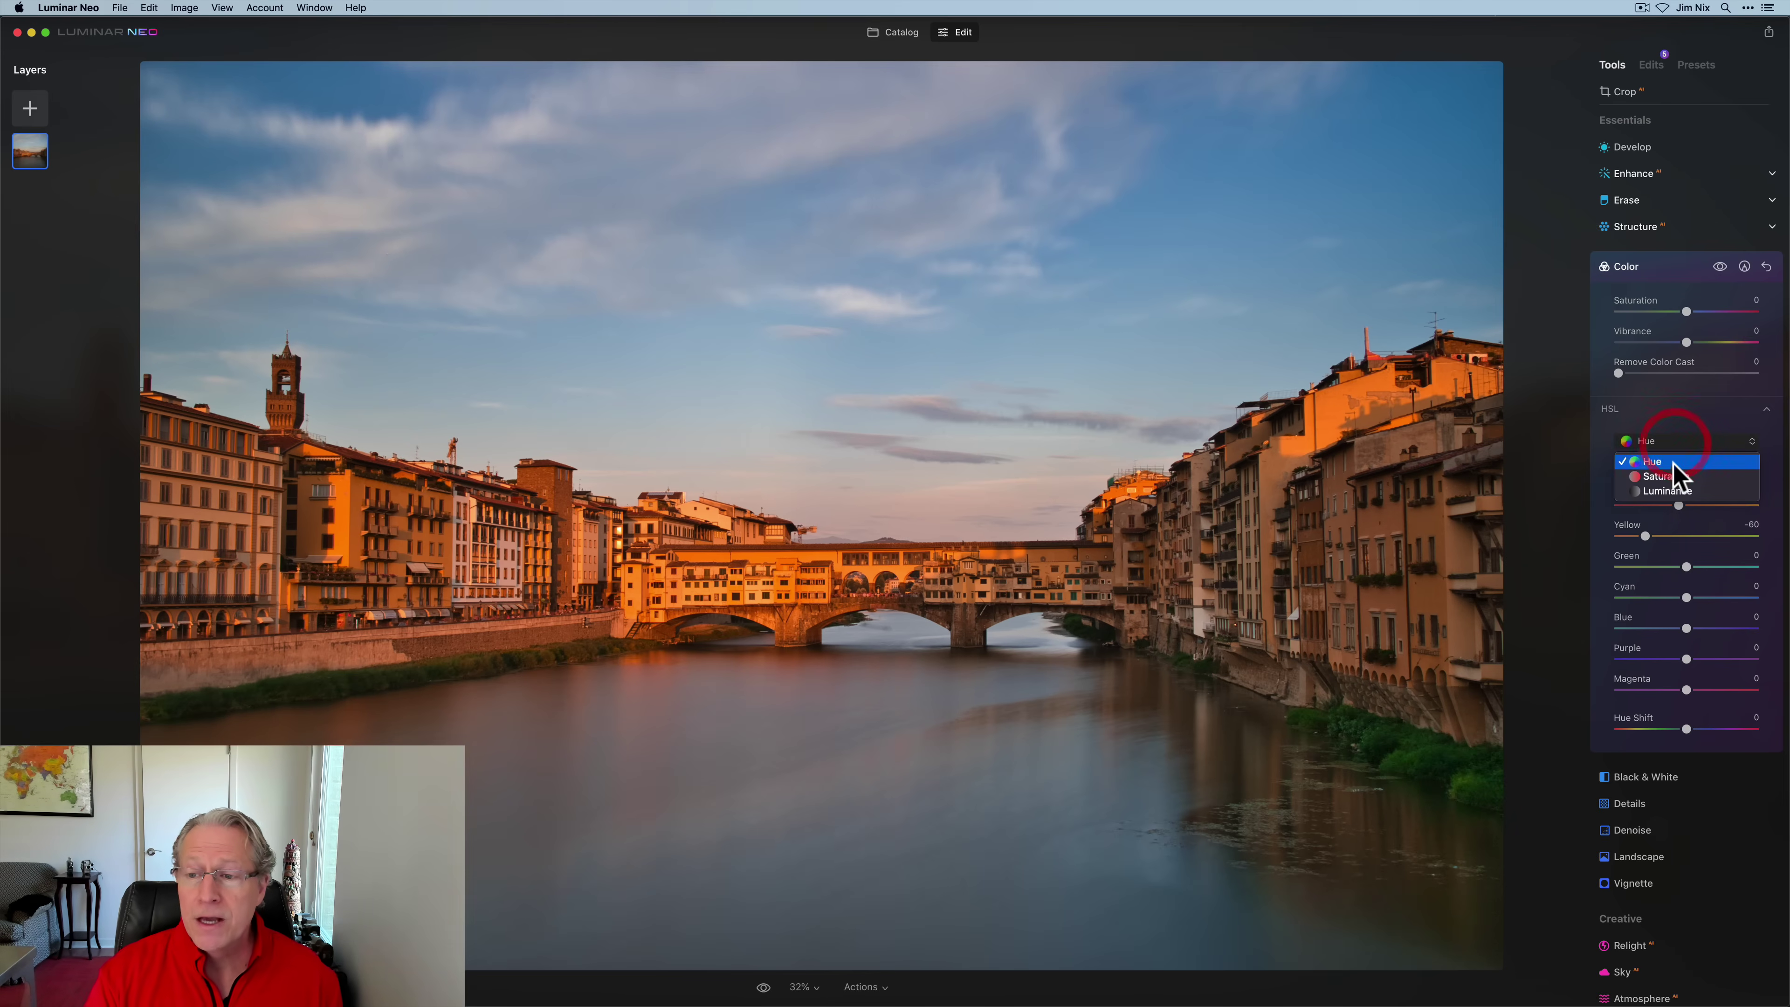
click(1671, 477)
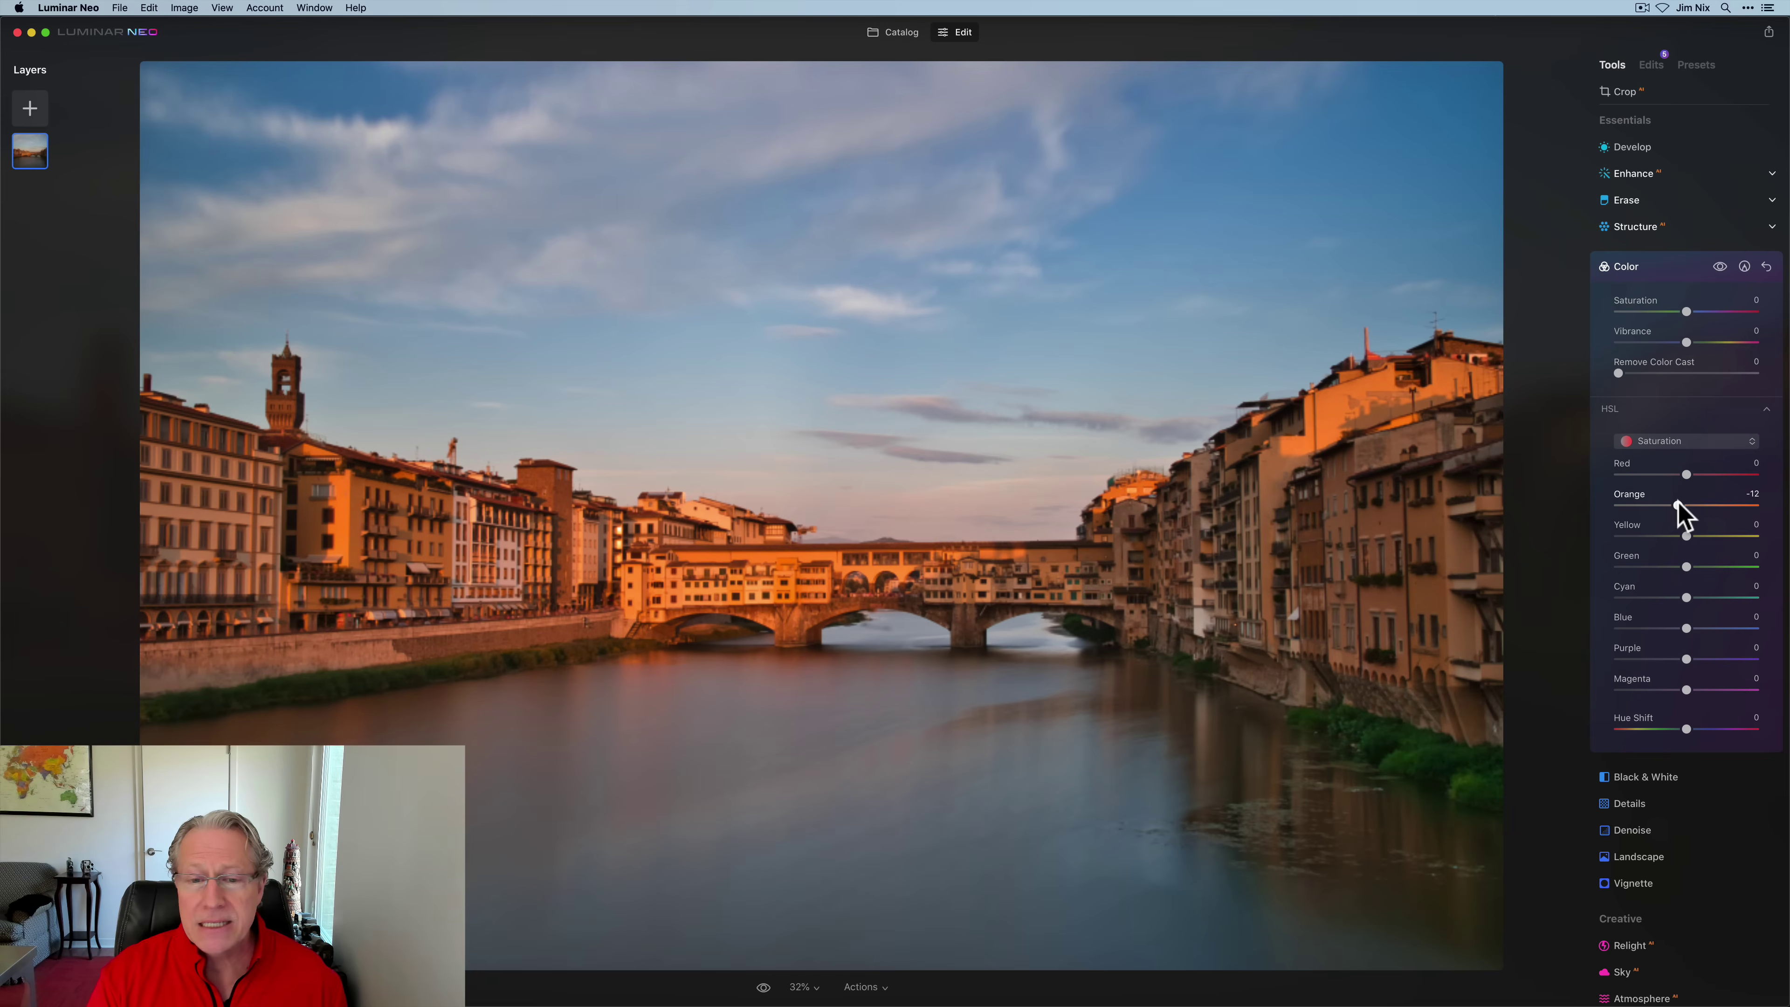
drag(1676, 503, 1681, 536)
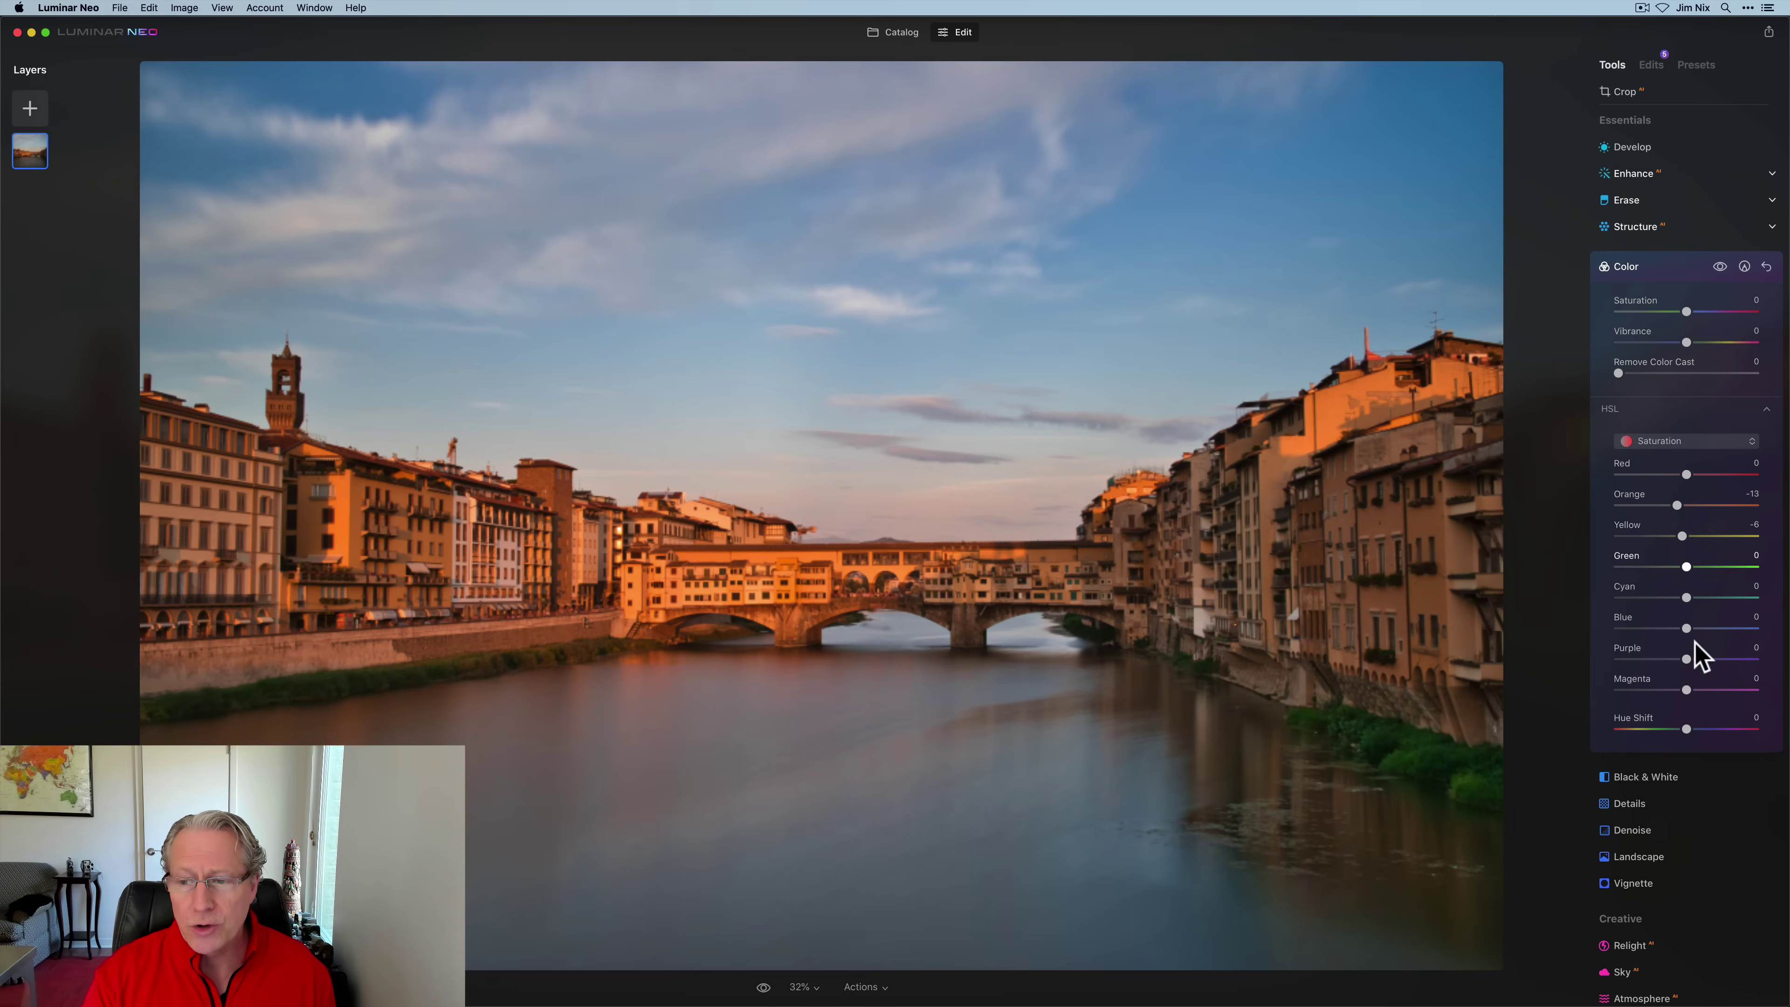
drag(1684, 628, 1698, 626)
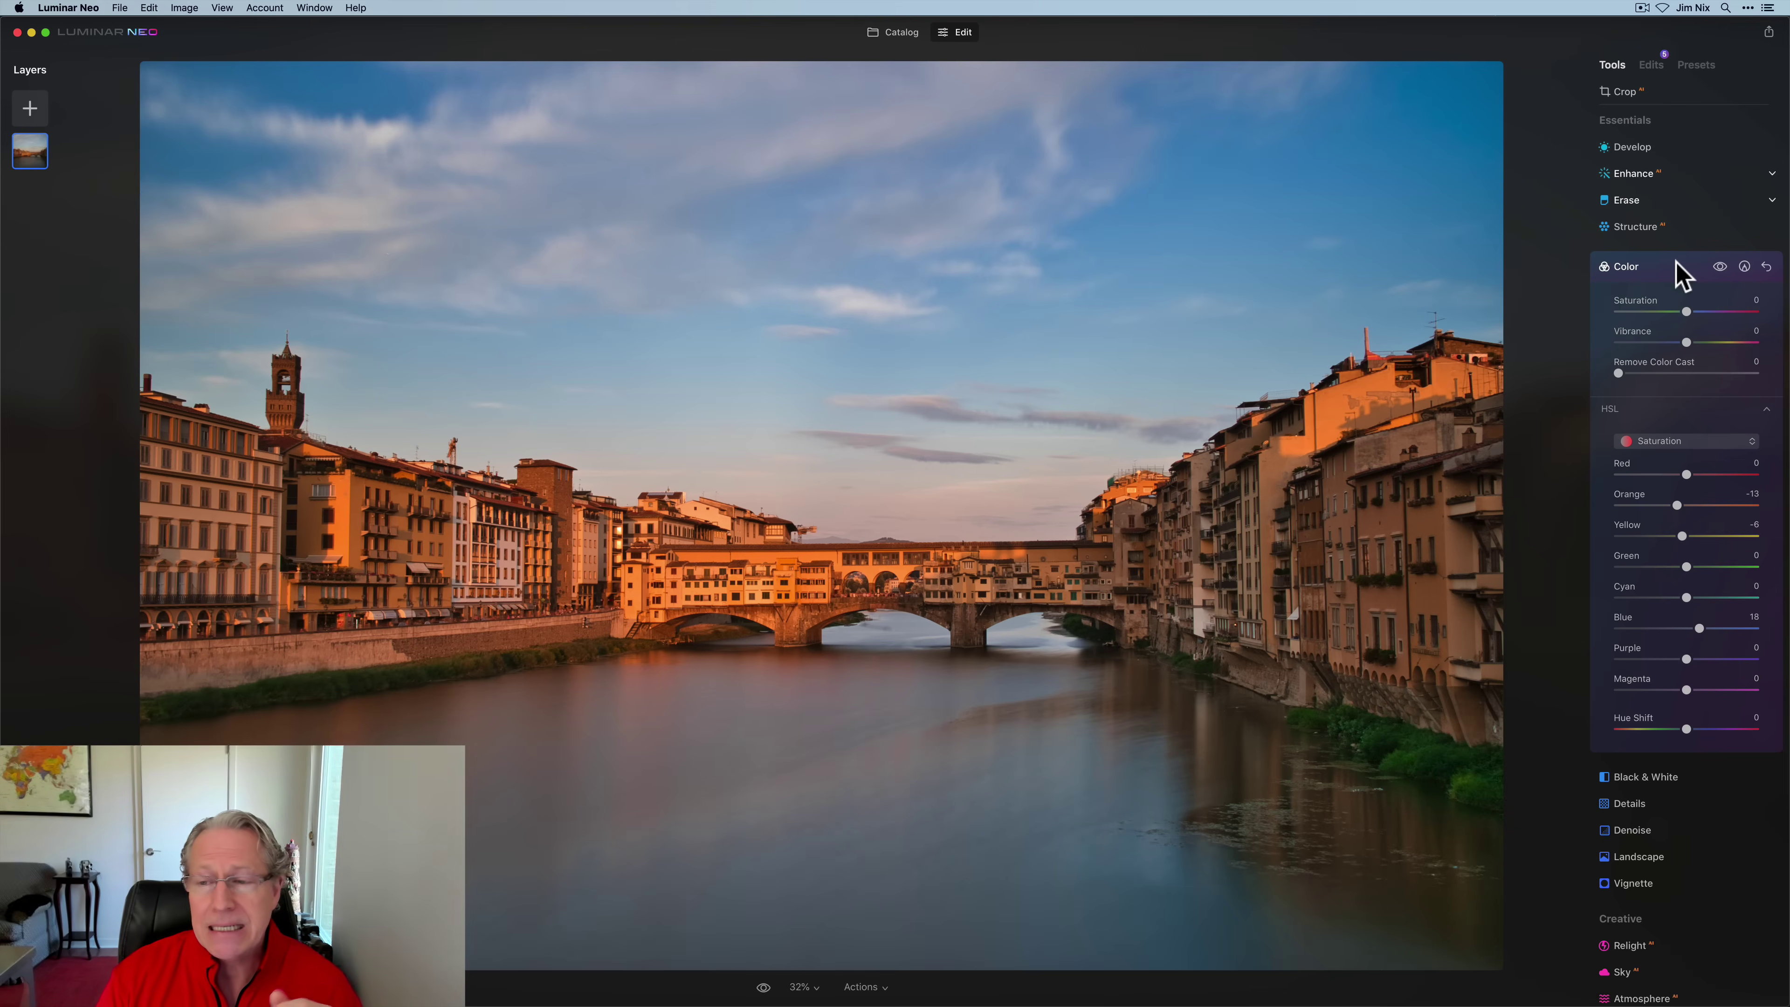
click(1667, 269)
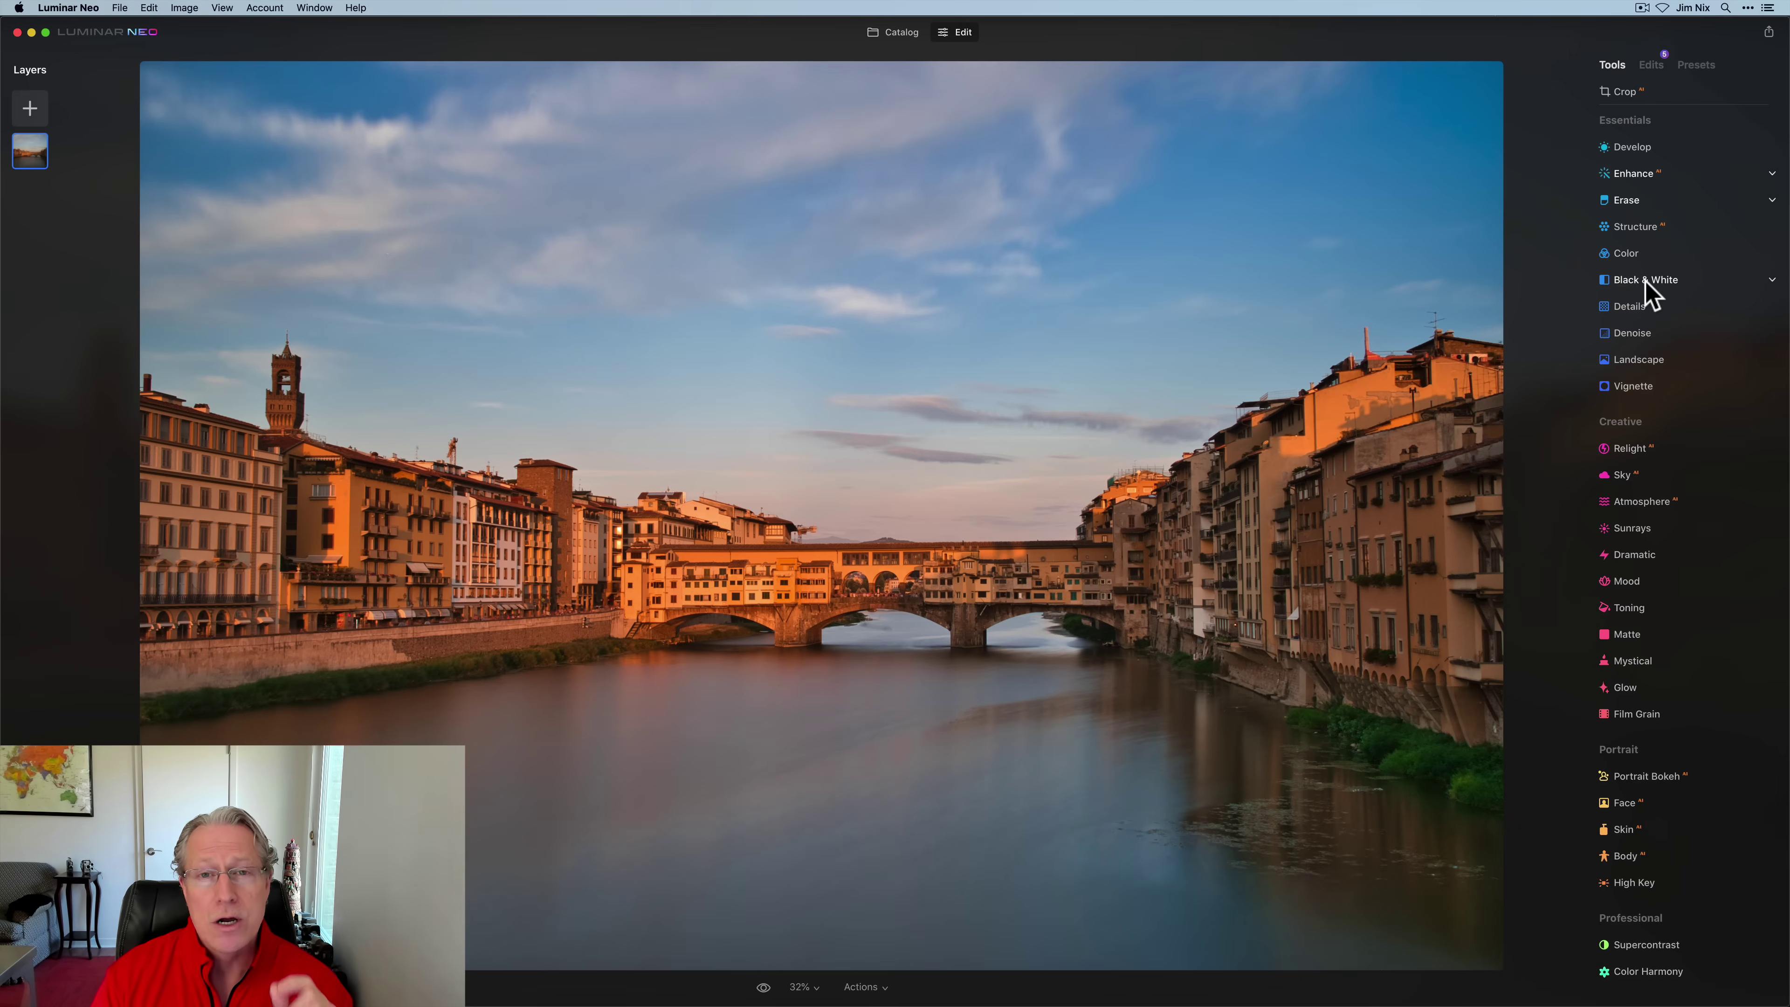
Step: Convert to B&W, try Red and Blue saturation, then return them to 0 and show Luminance
click(1645, 280)
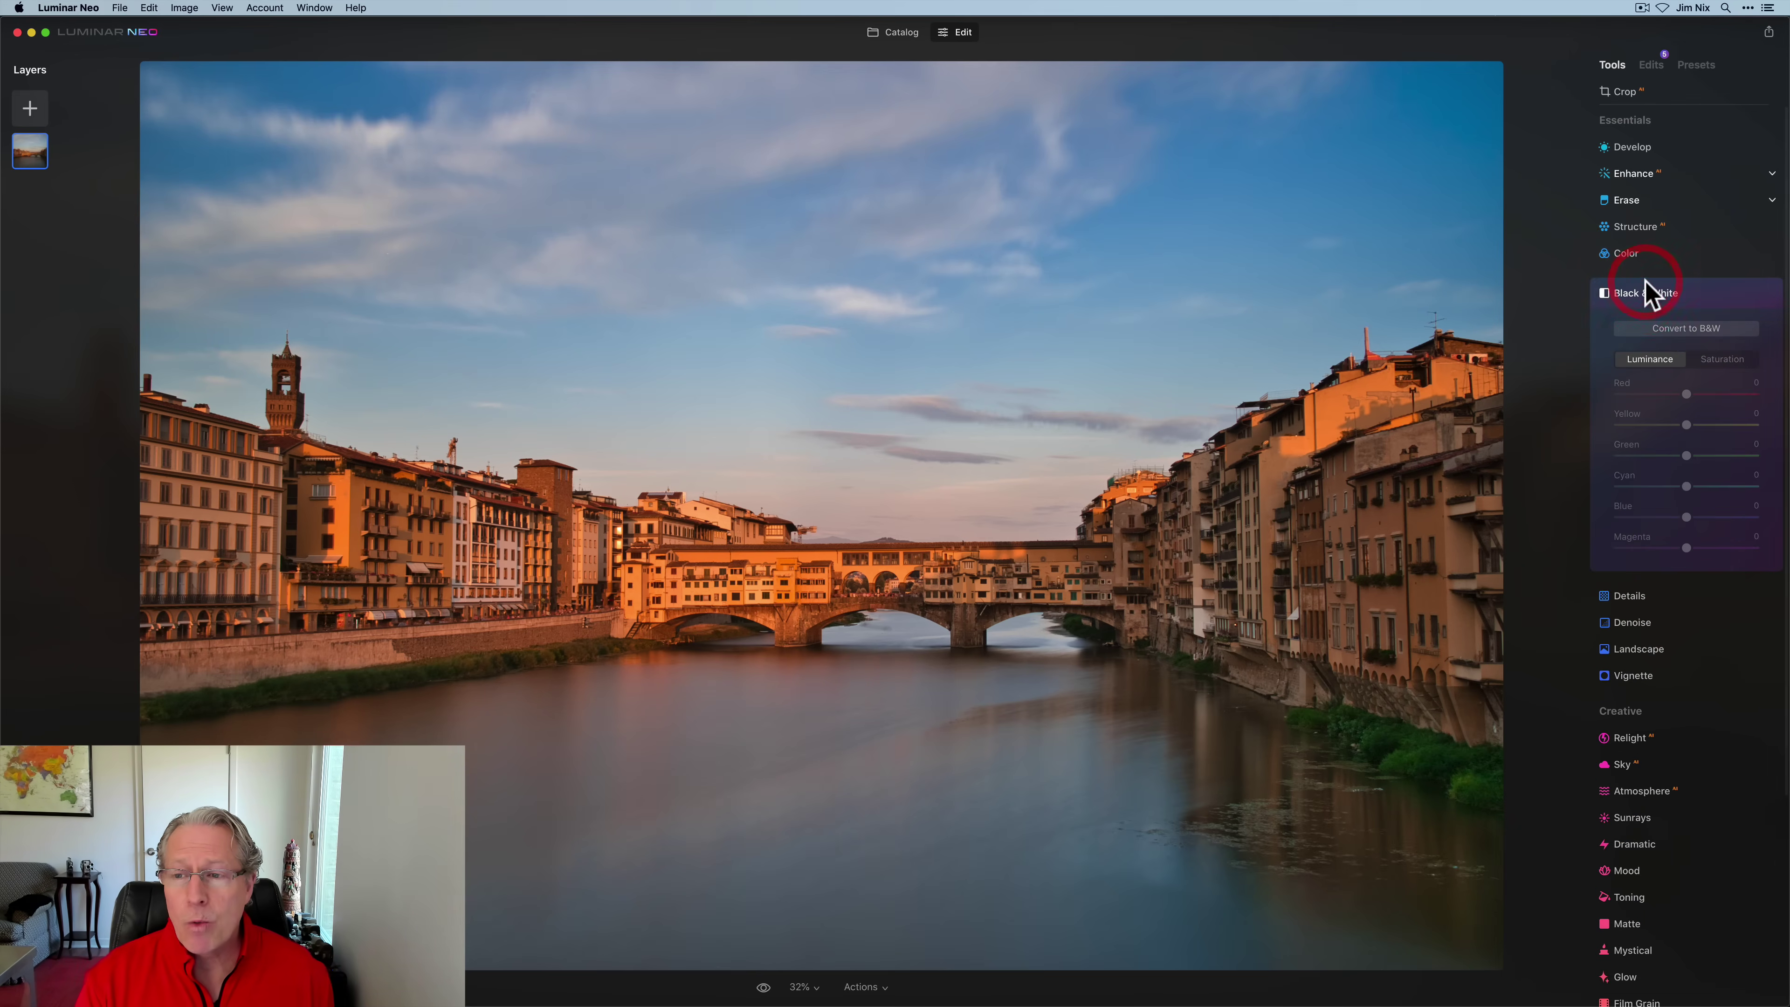
click(1681, 330)
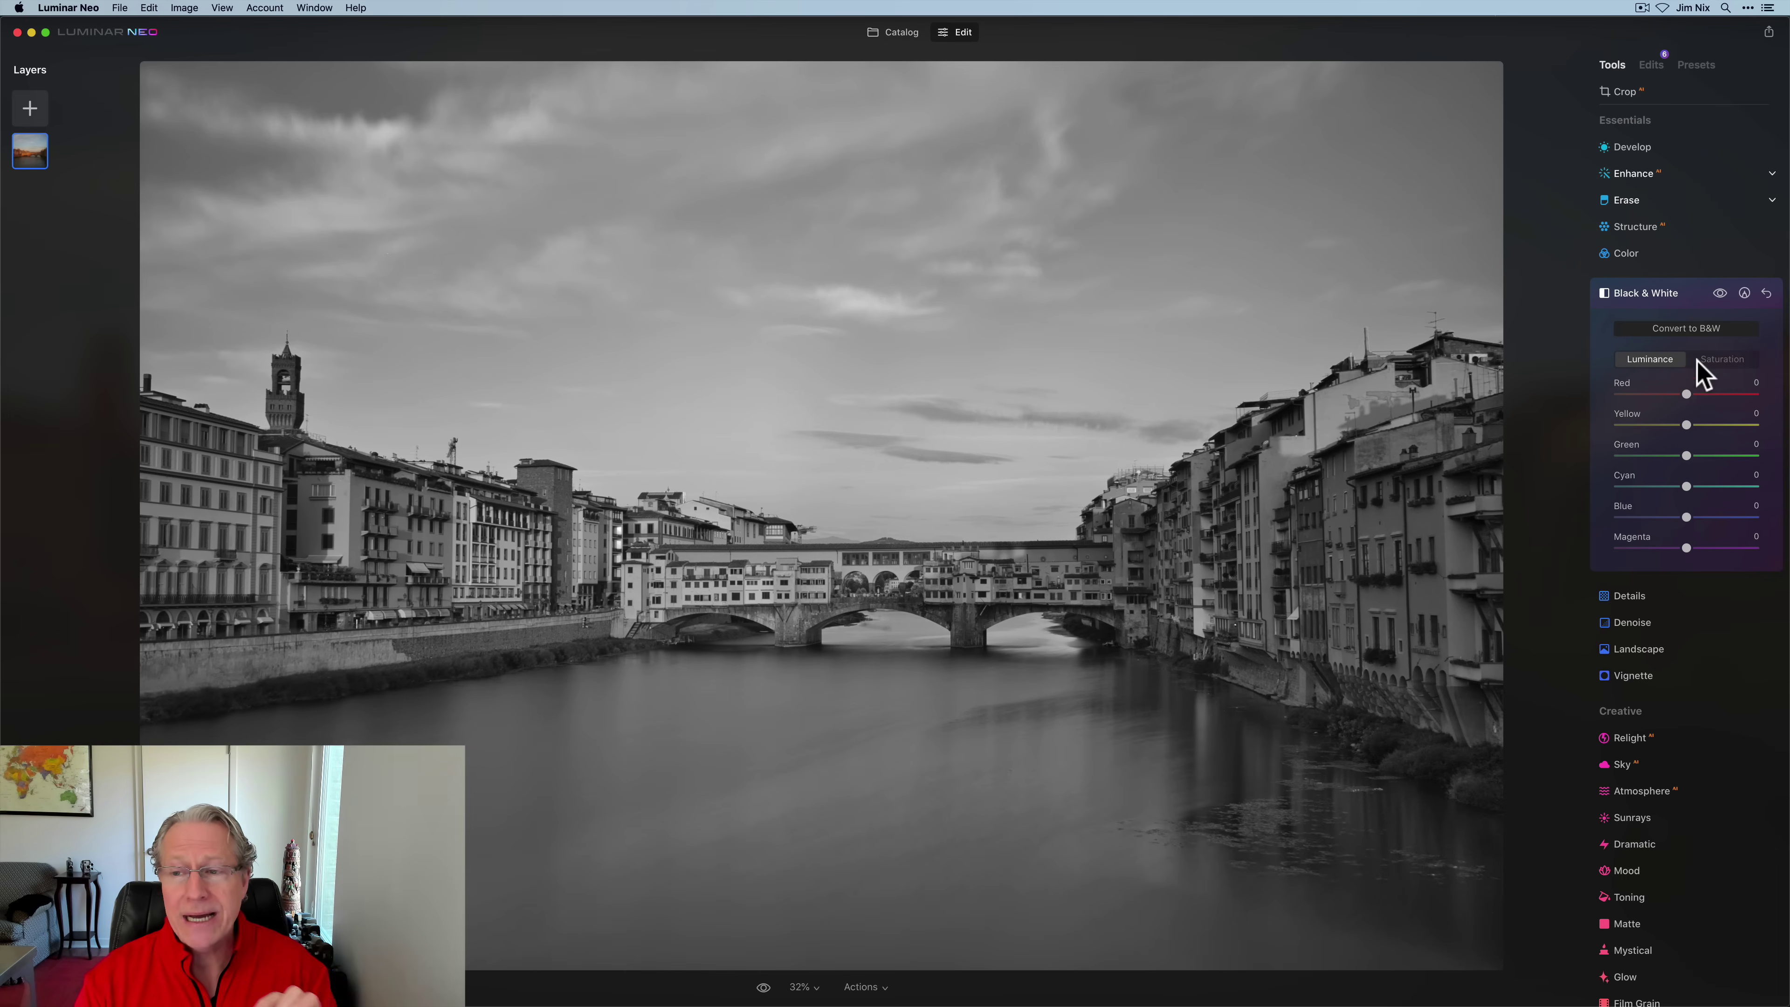
click(1719, 360)
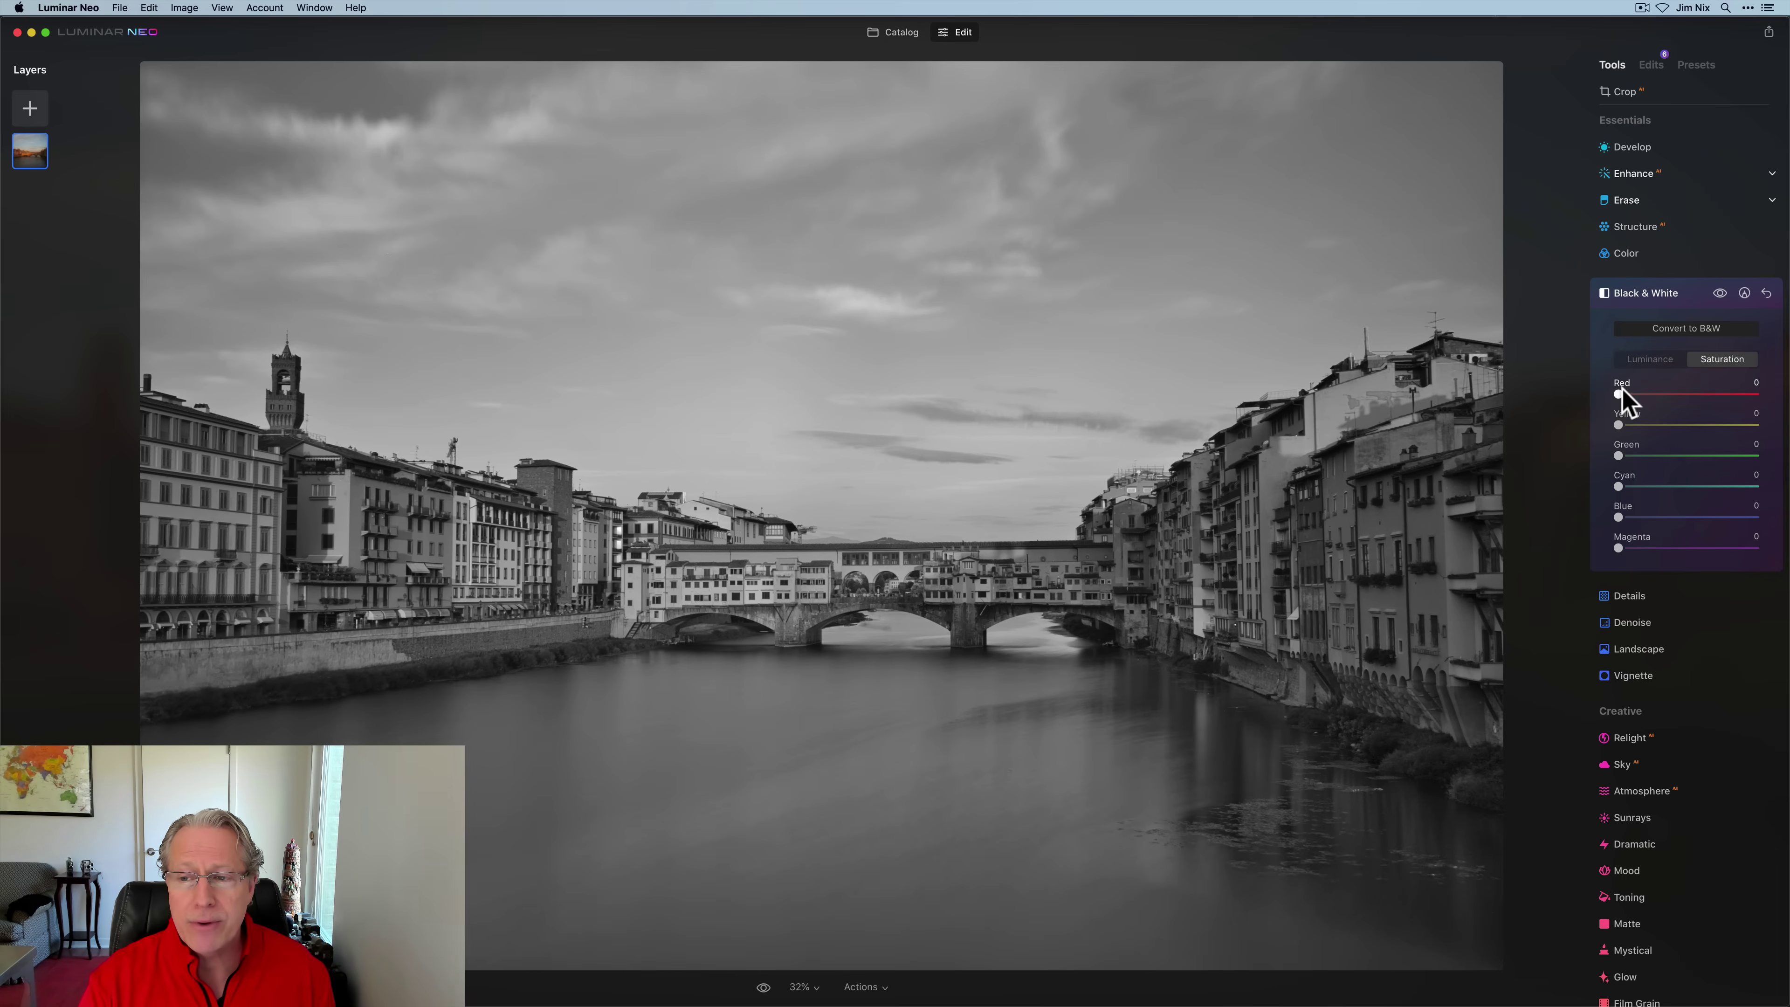
drag(1618, 394, 1582, 398)
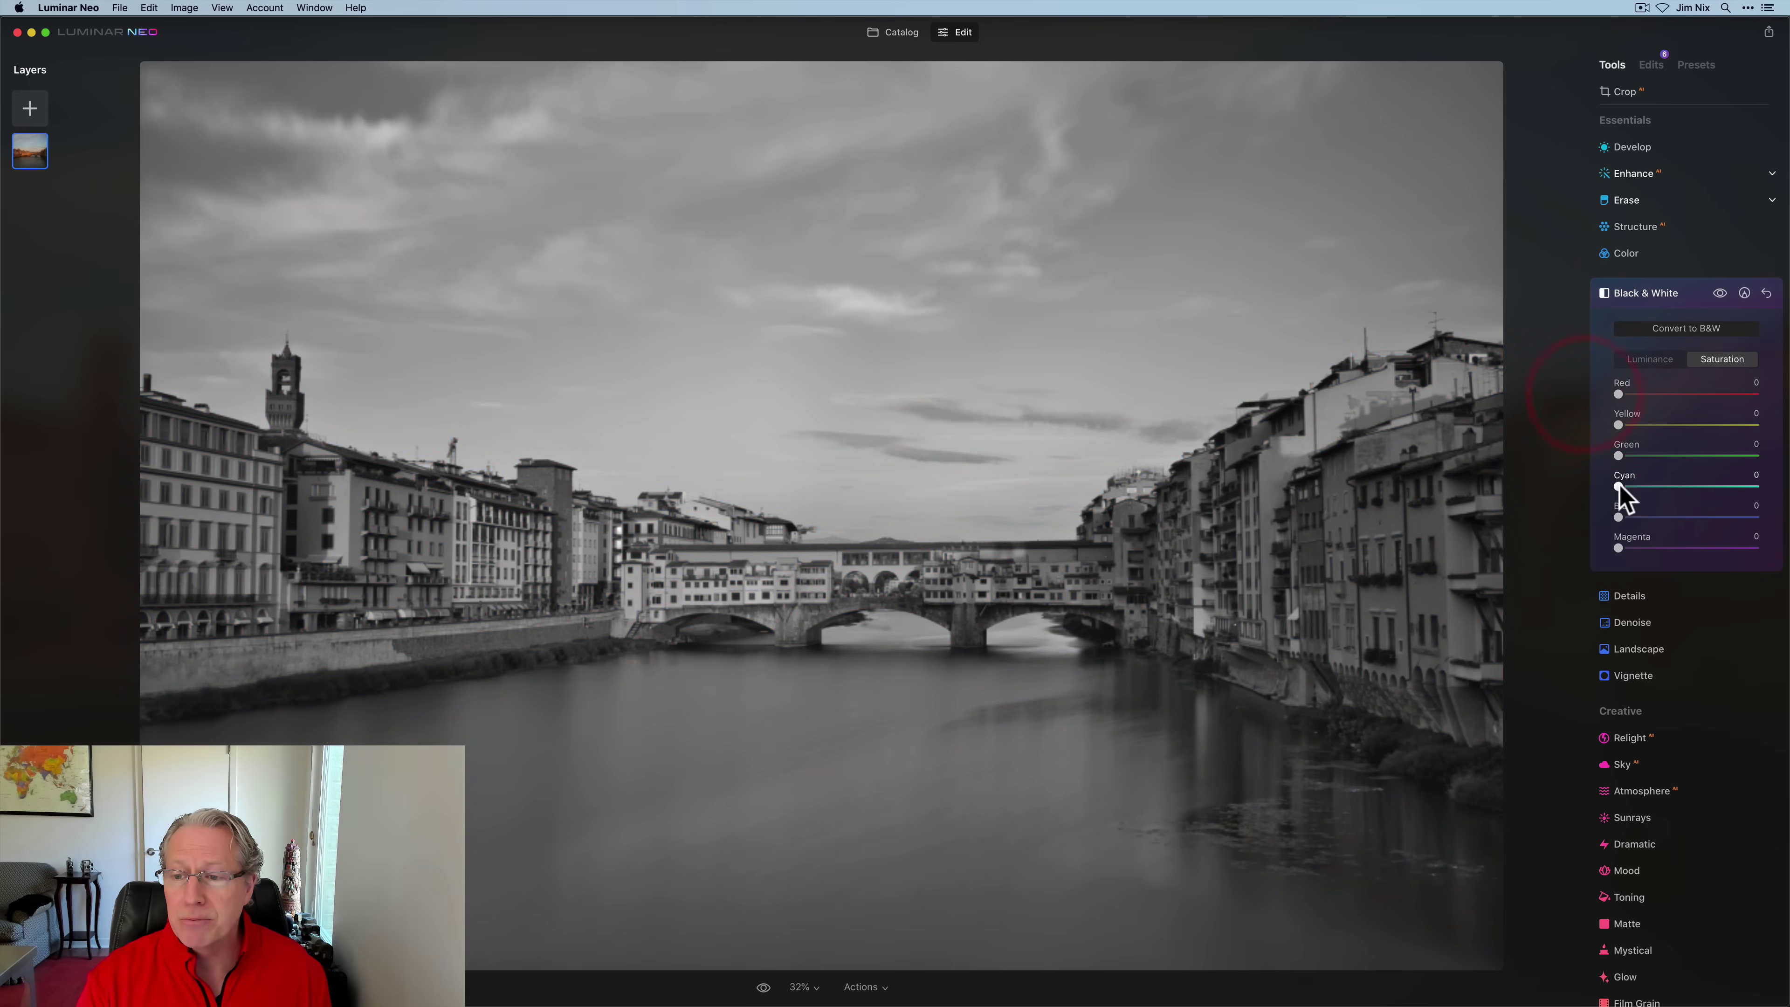
drag(1618, 515, 1466, 487)
click(1466, 487)
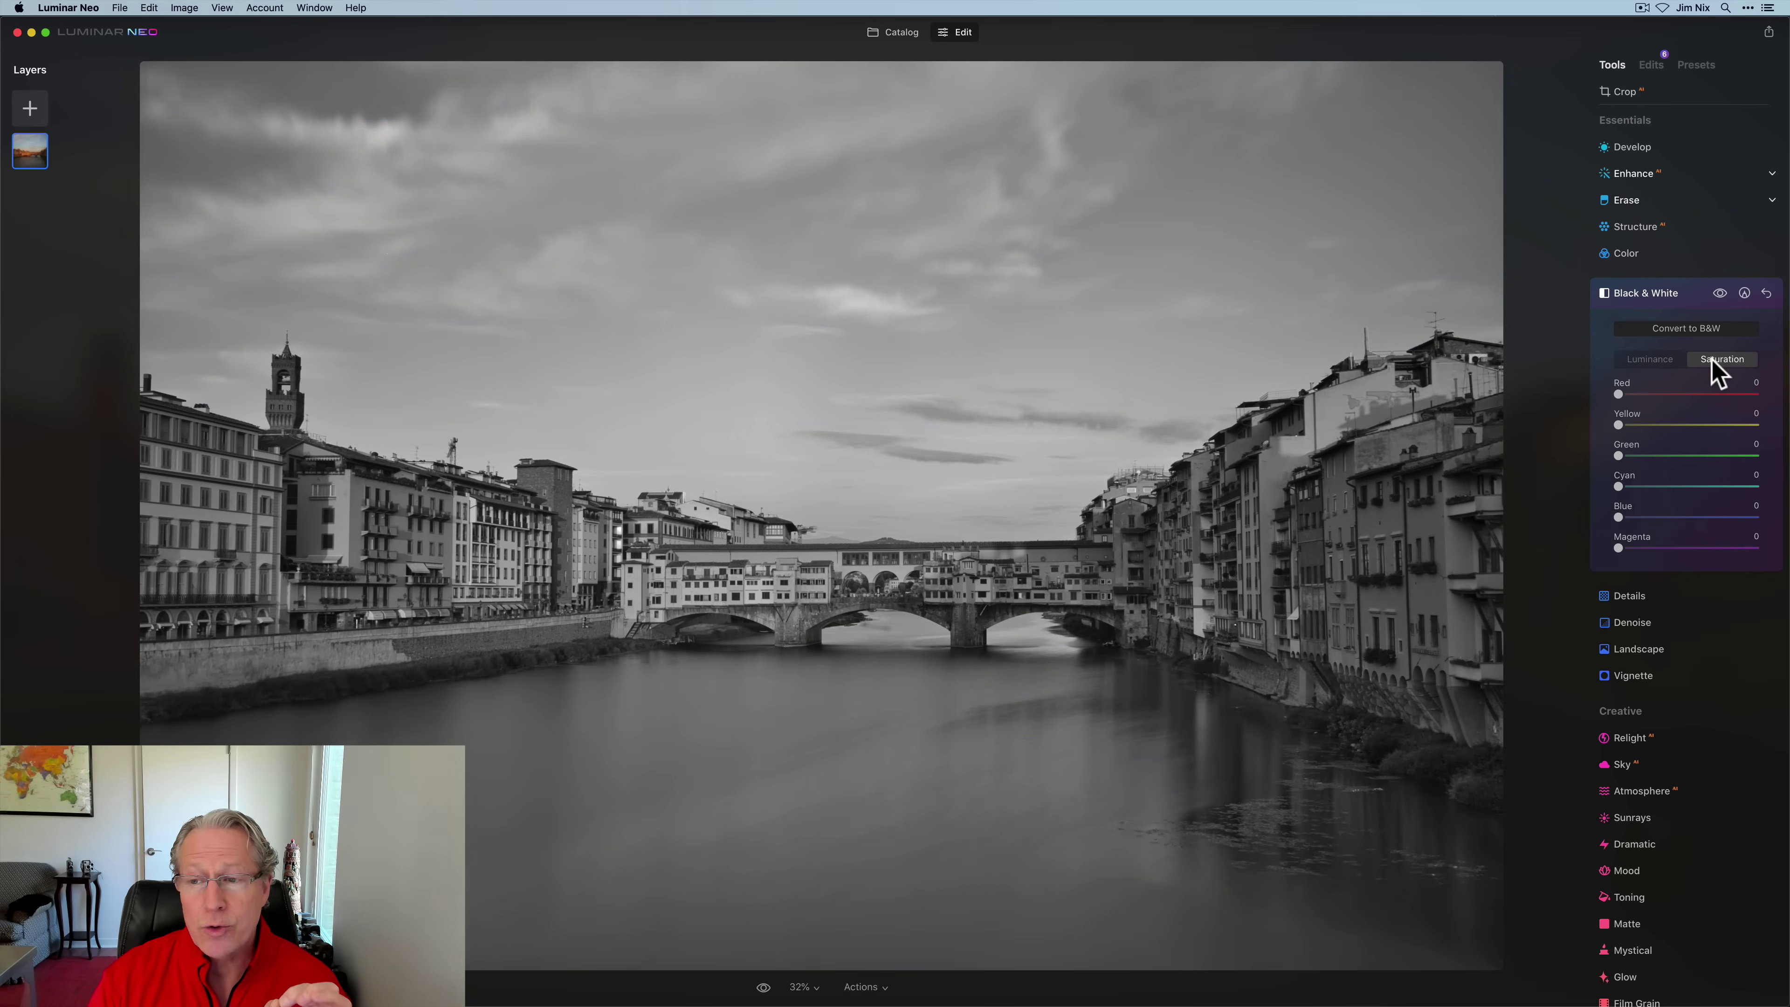
click(1659, 365)
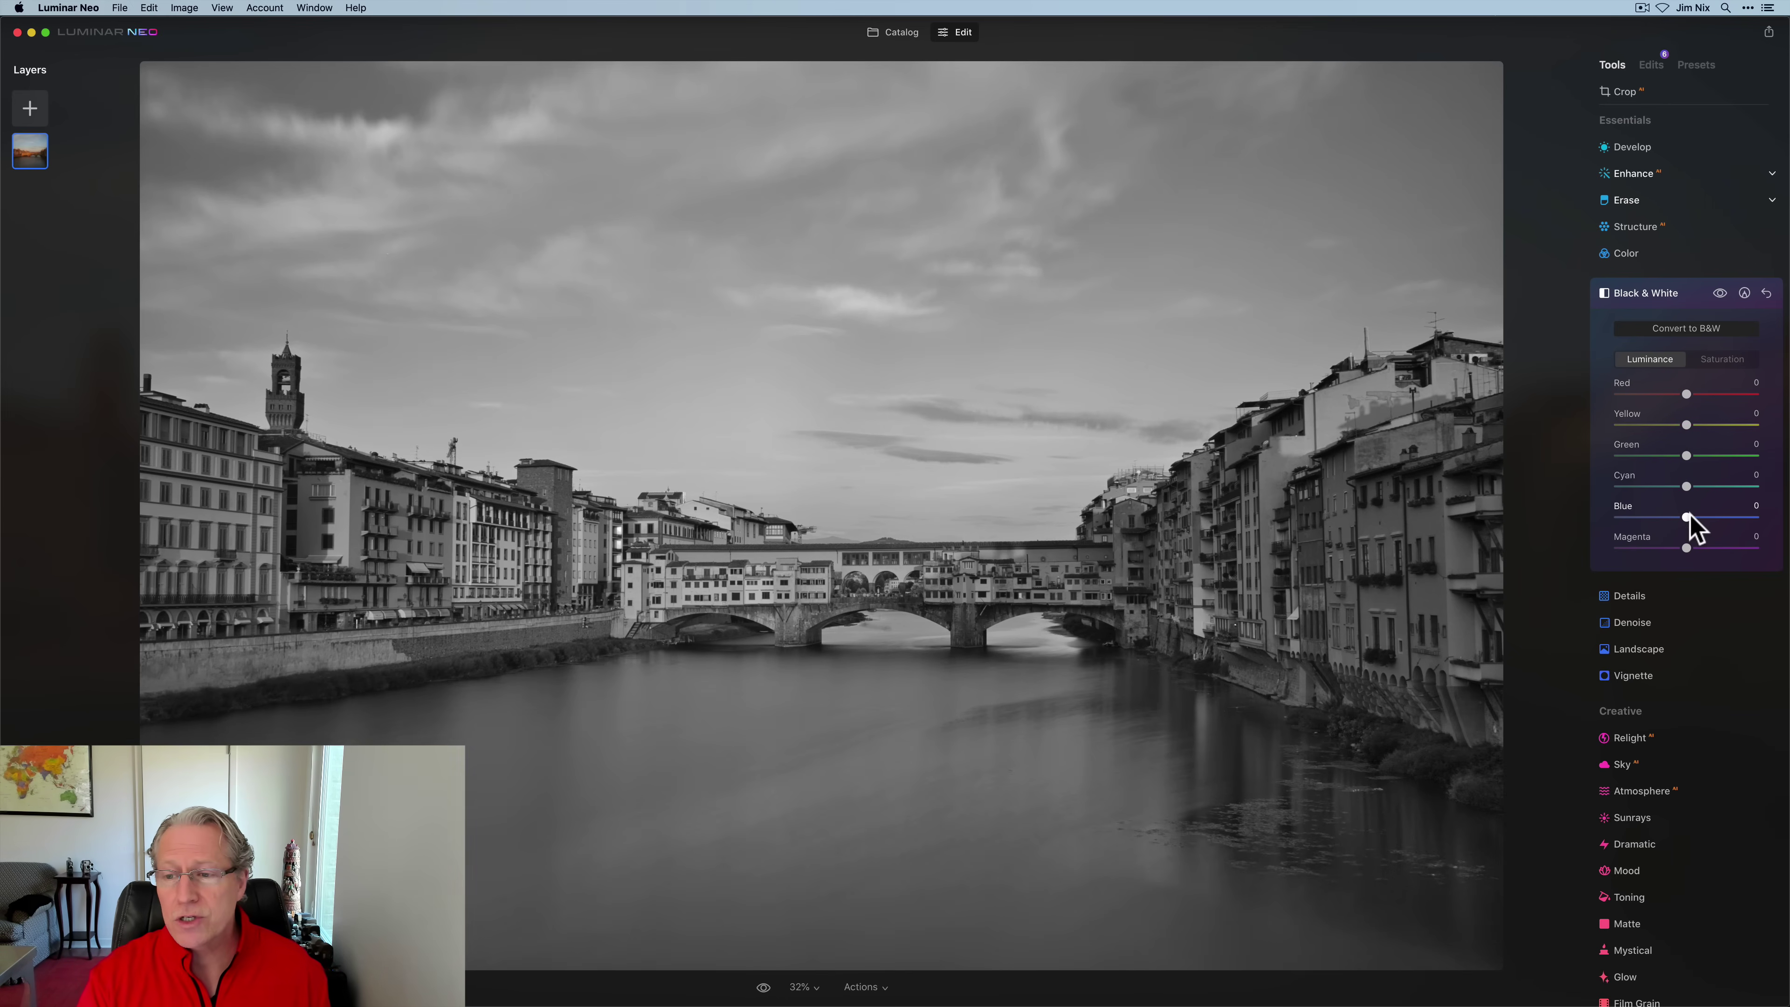
Step: Try Blue -100, Yellow 100 and Red -38 luminance, then reset Black & White to full colour
drag(1686, 518, 1599, 513)
drag(1685, 426, 1755, 424)
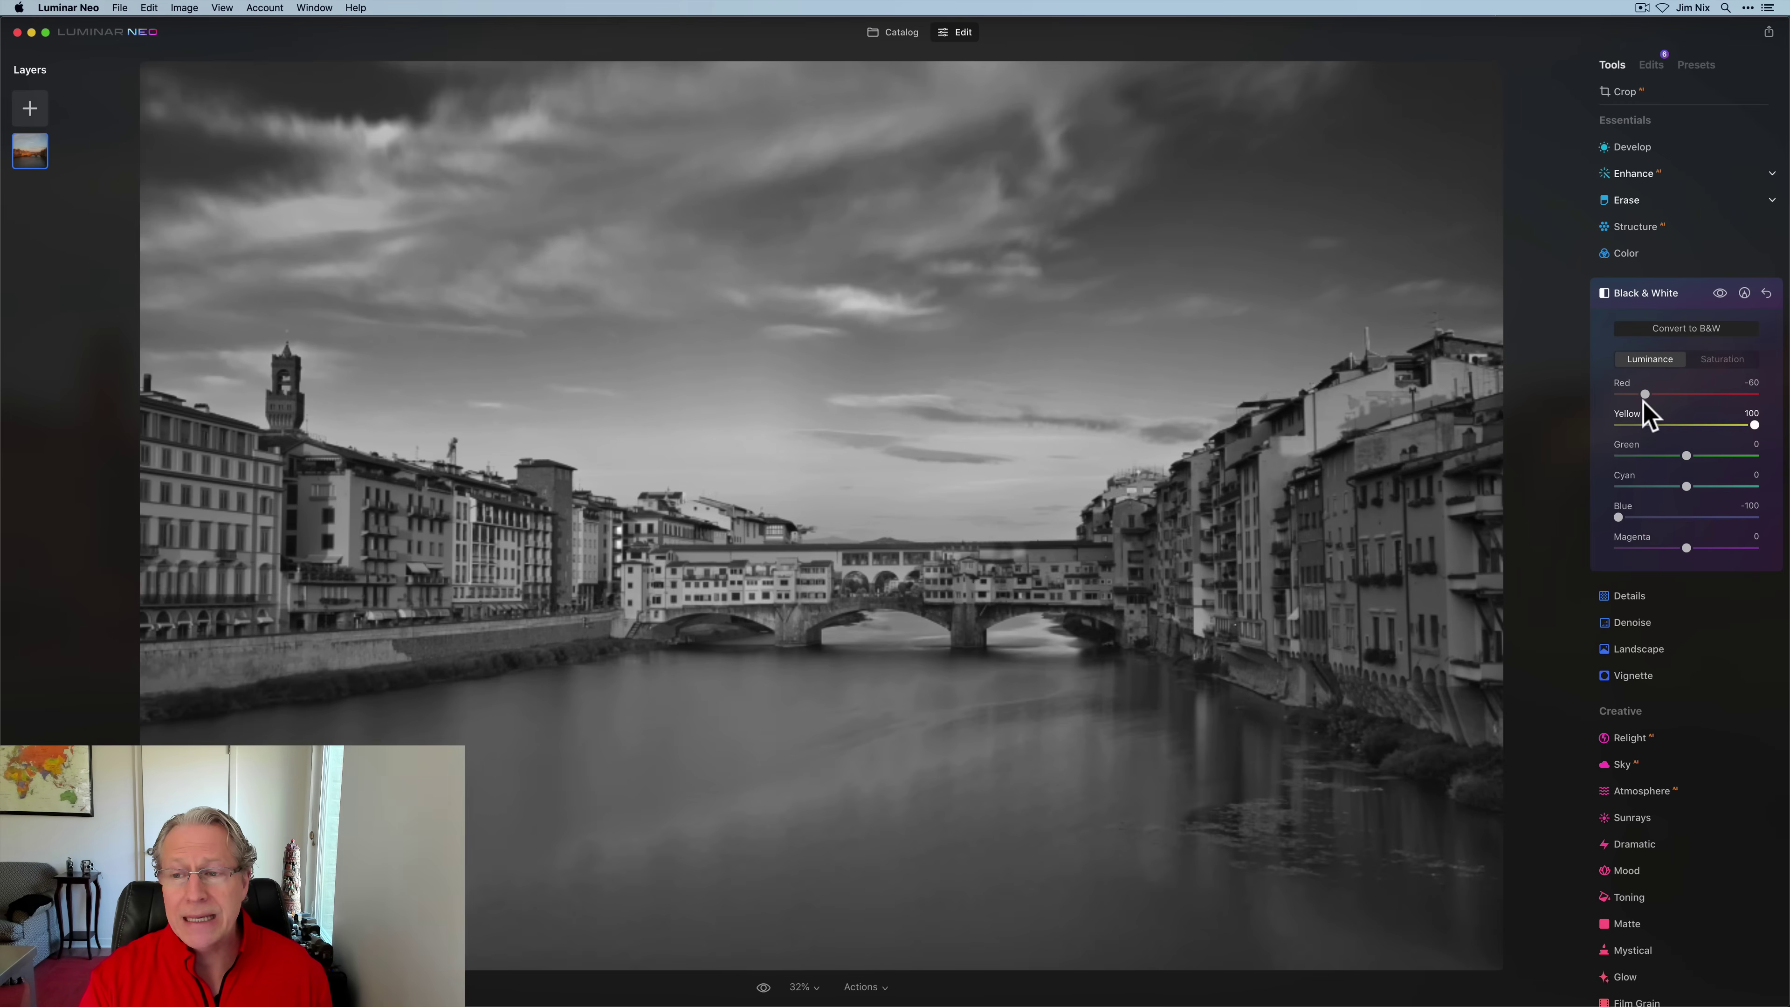
drag(1645, 395, 1661, 395)
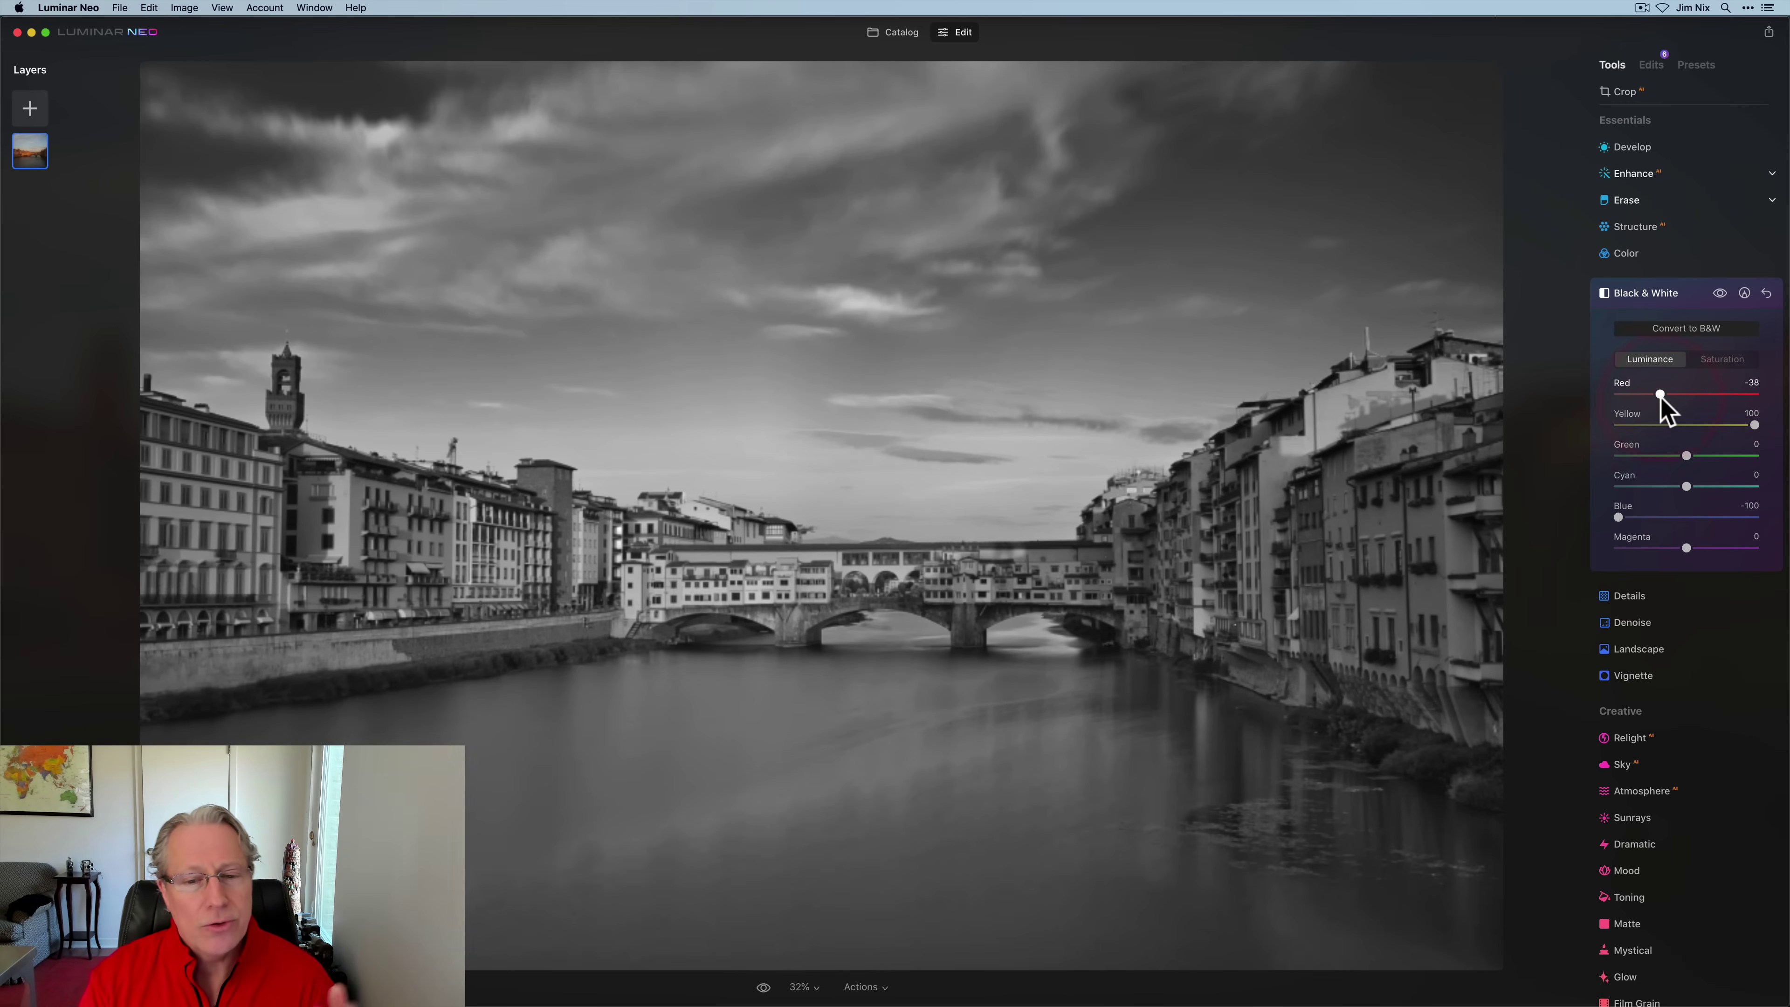
click(1766, 293)
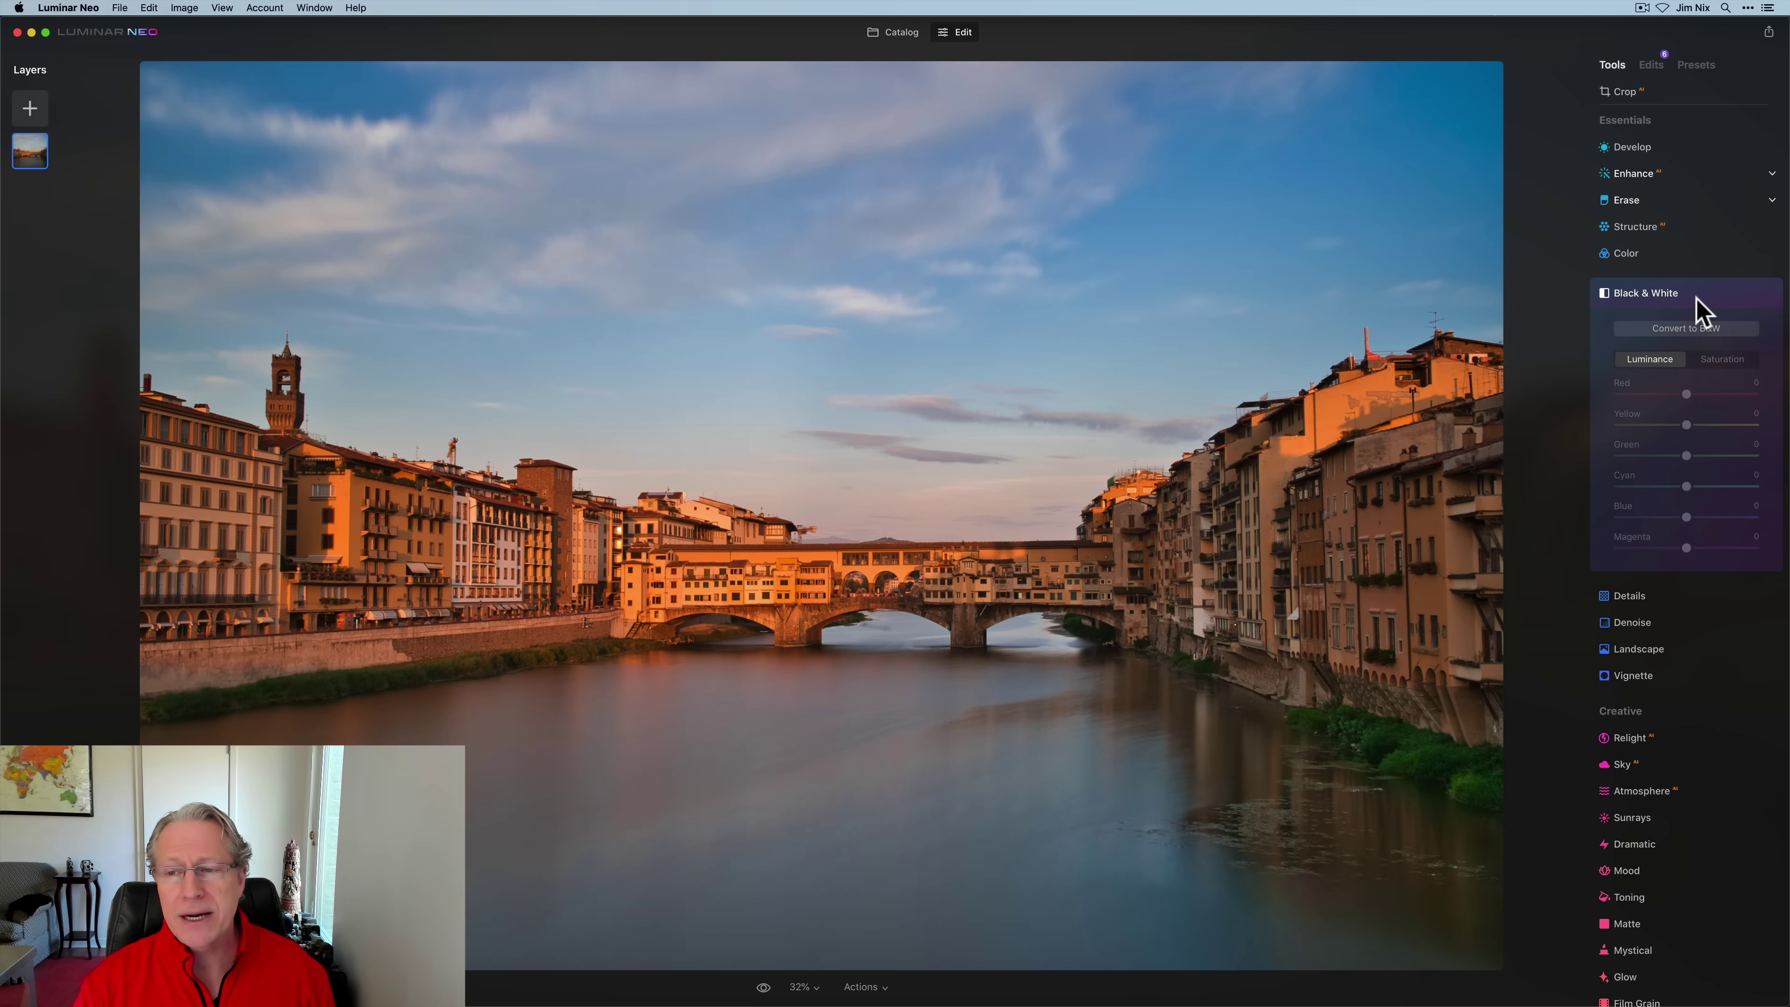
click(1695, 298)
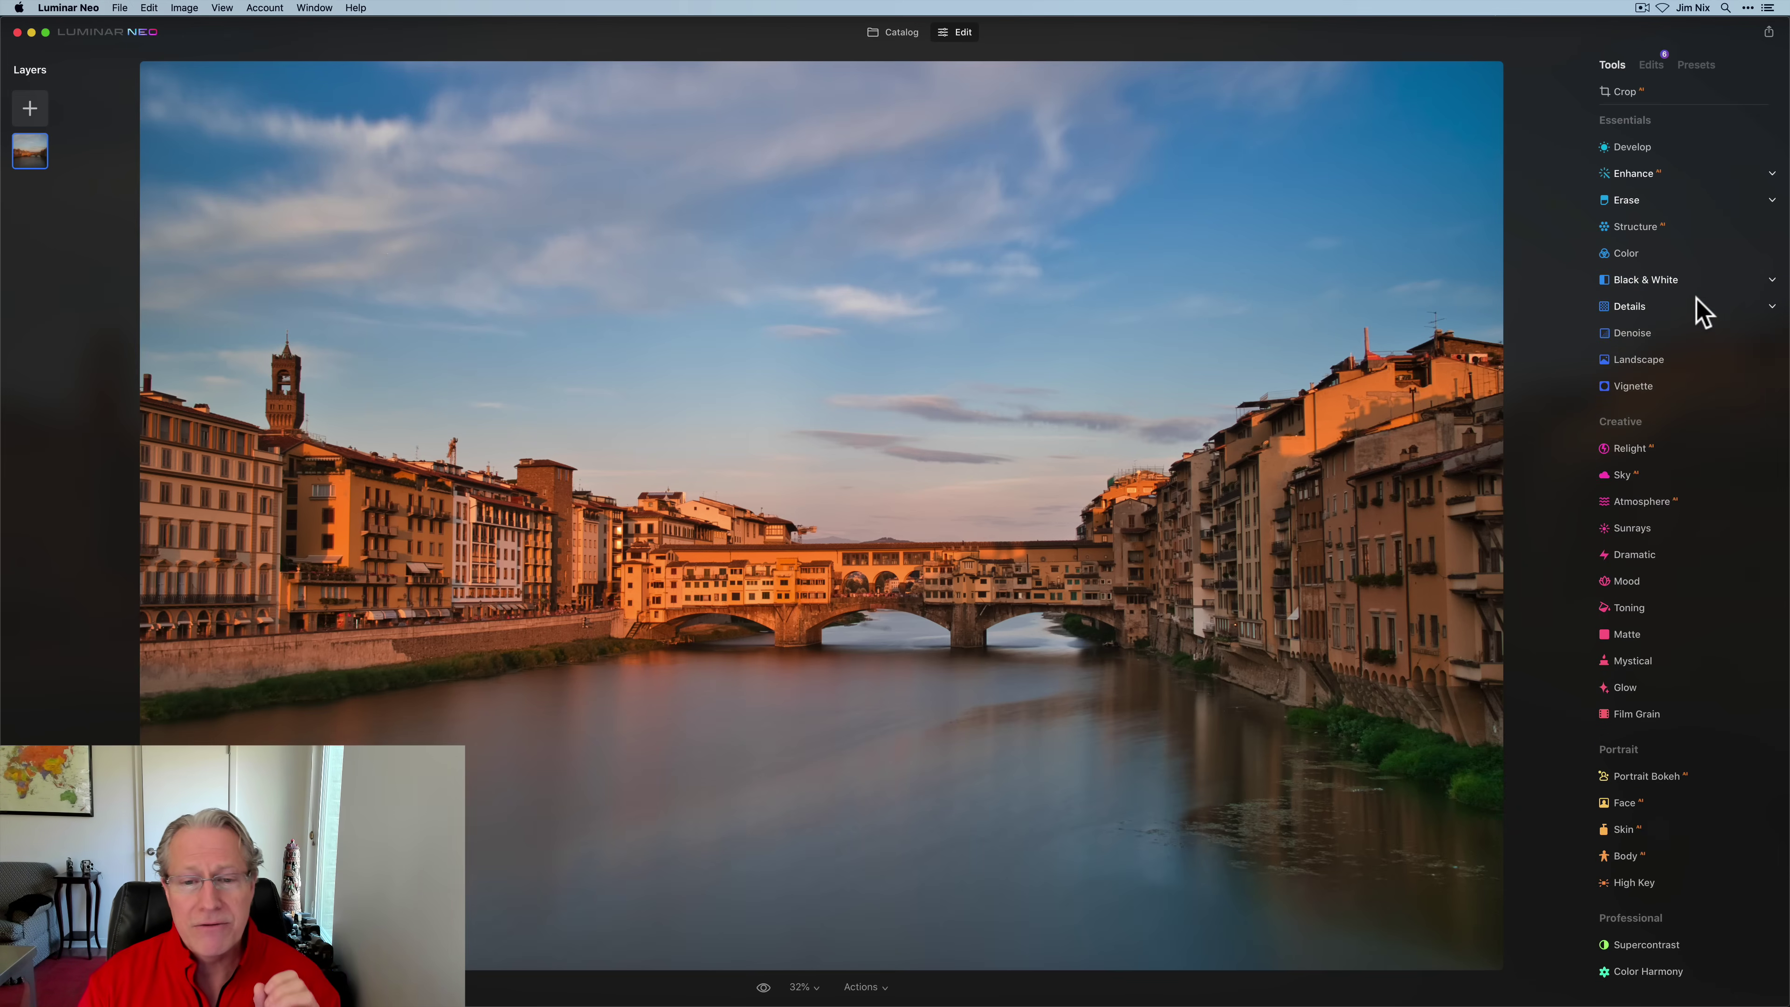
click(1644, 310)
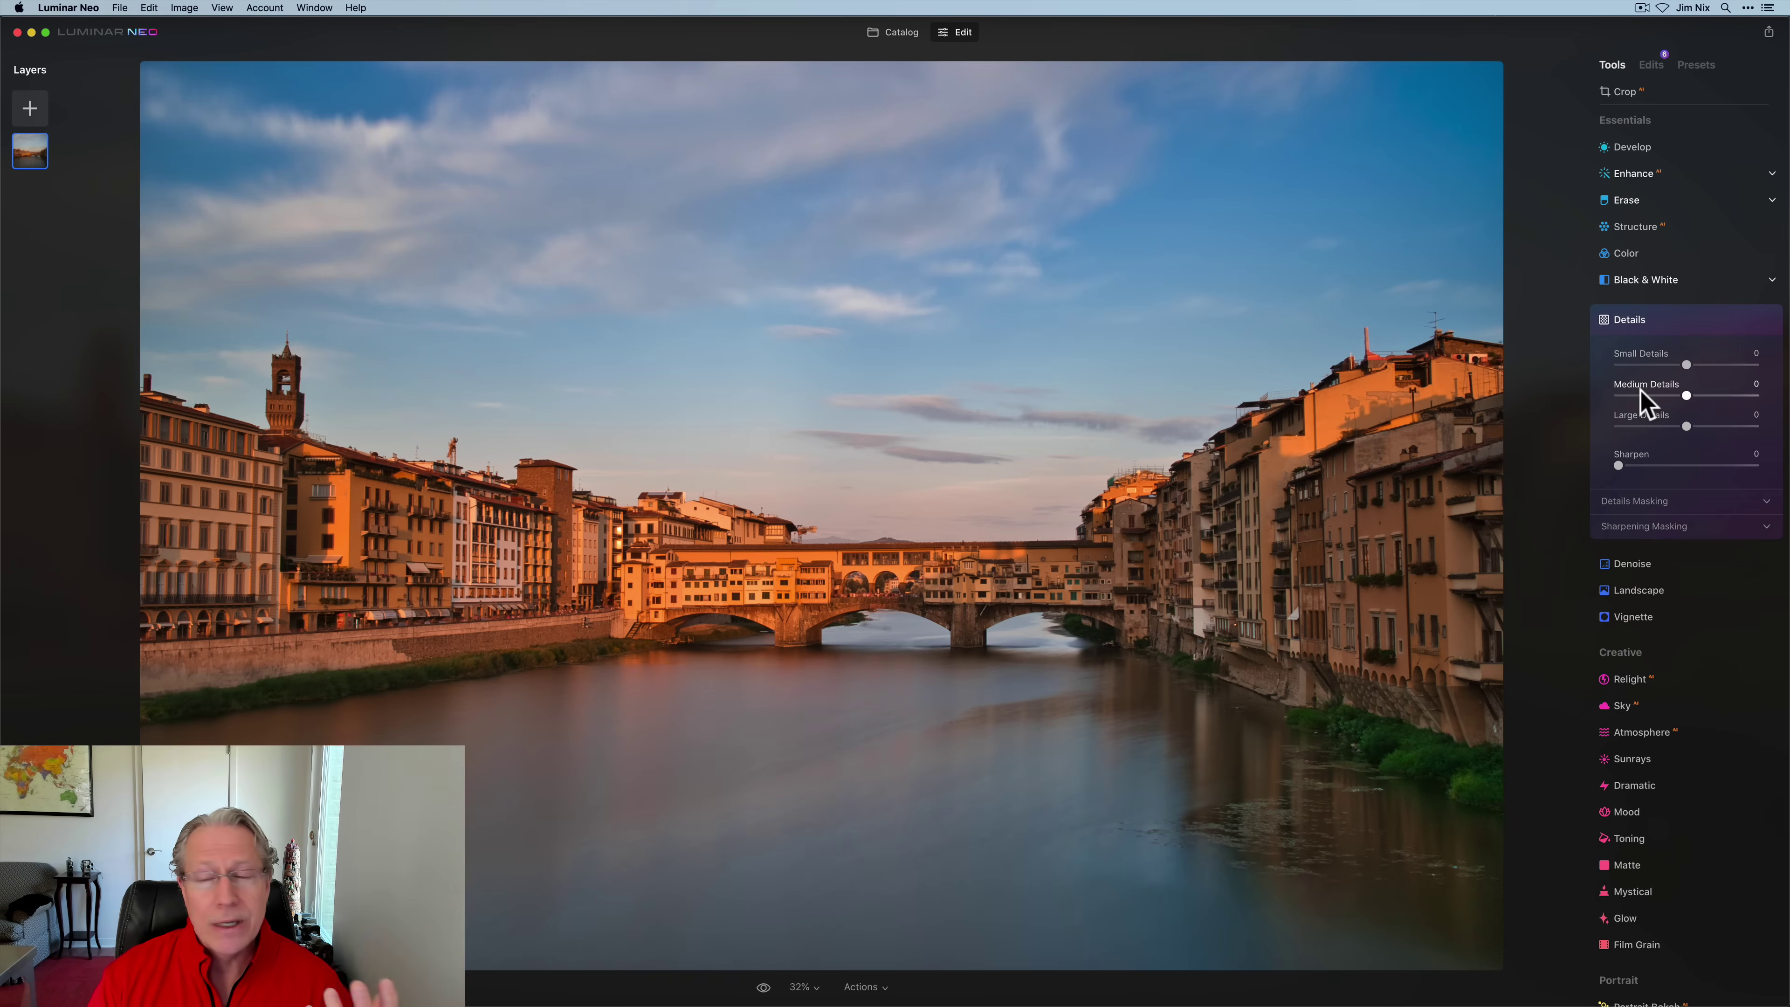
drag(1688, 366, 1714, 427)
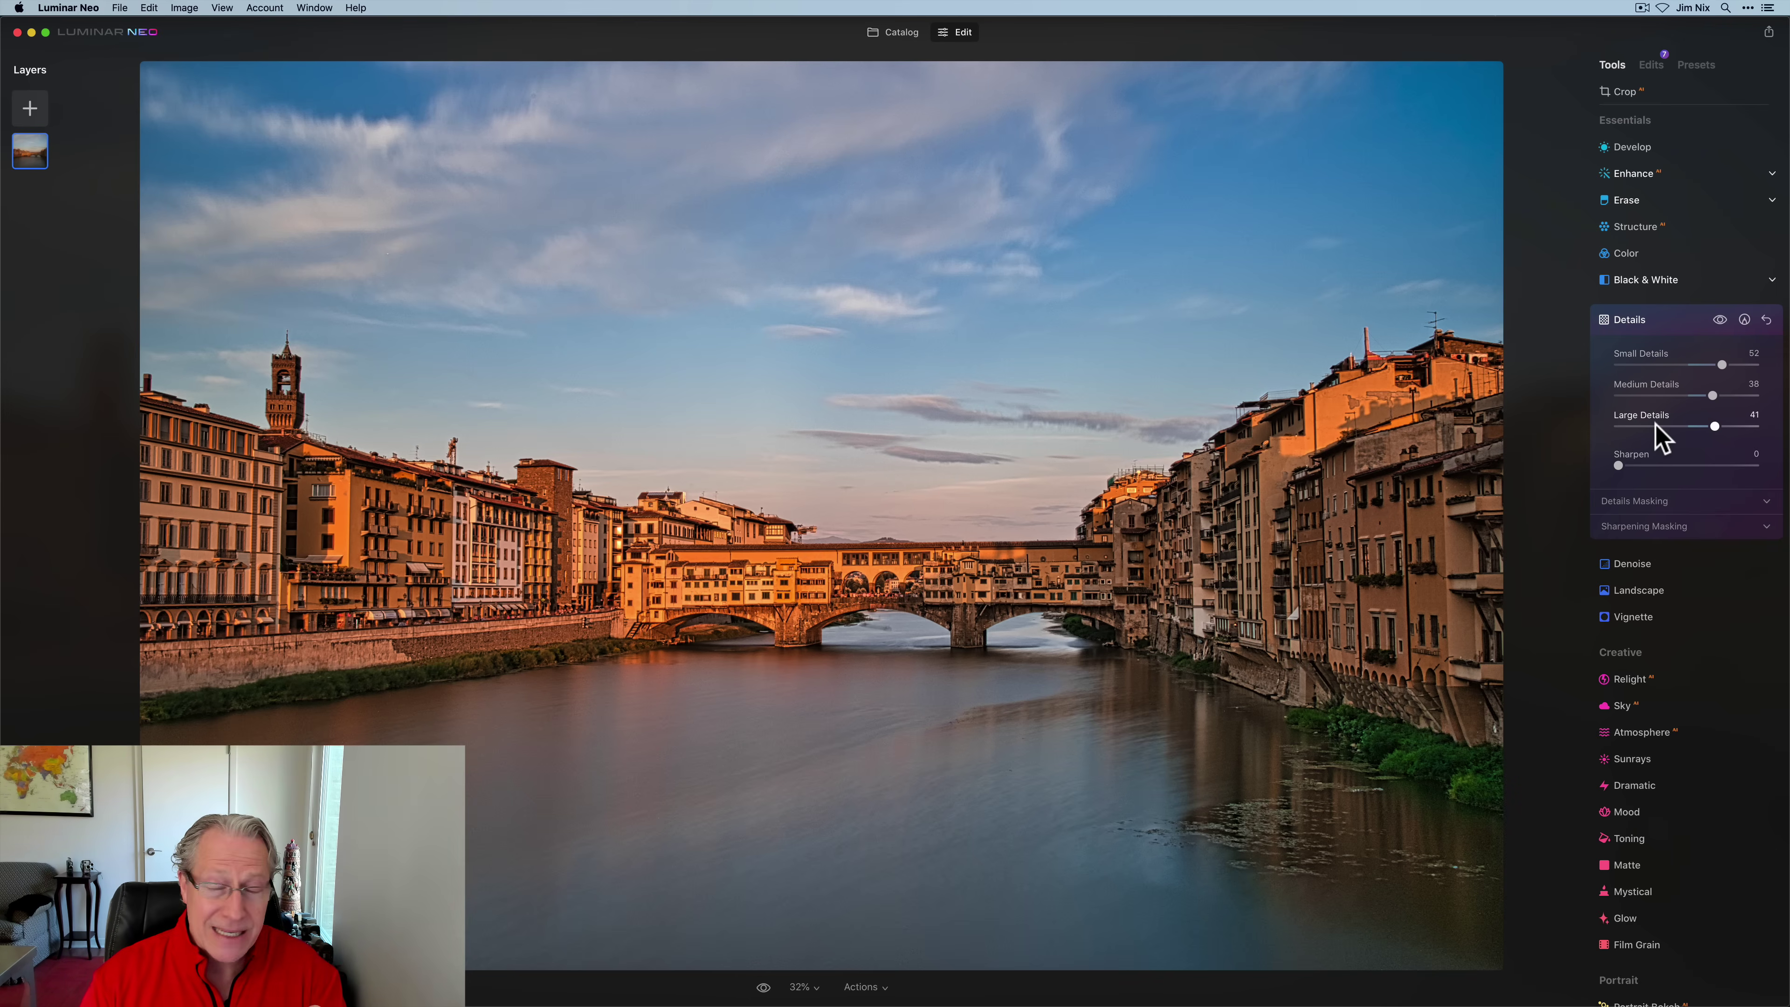
drag(1721, 365, 1699, 426)
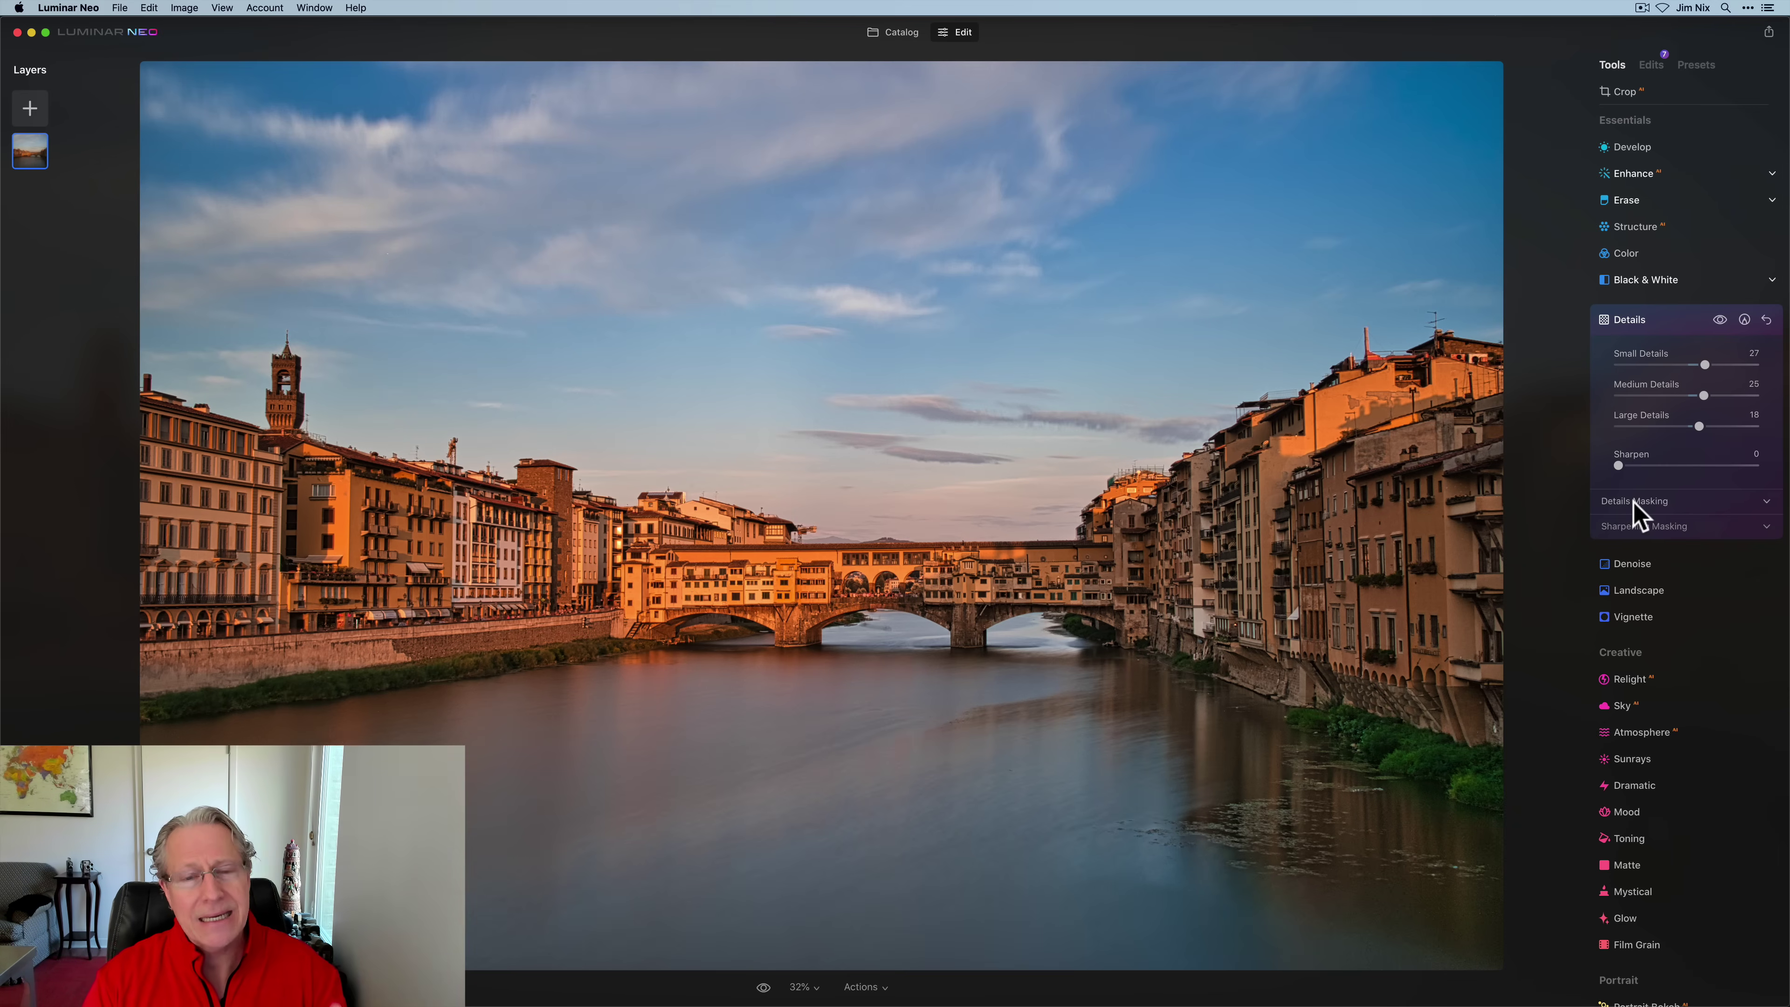
click(1766, 321)
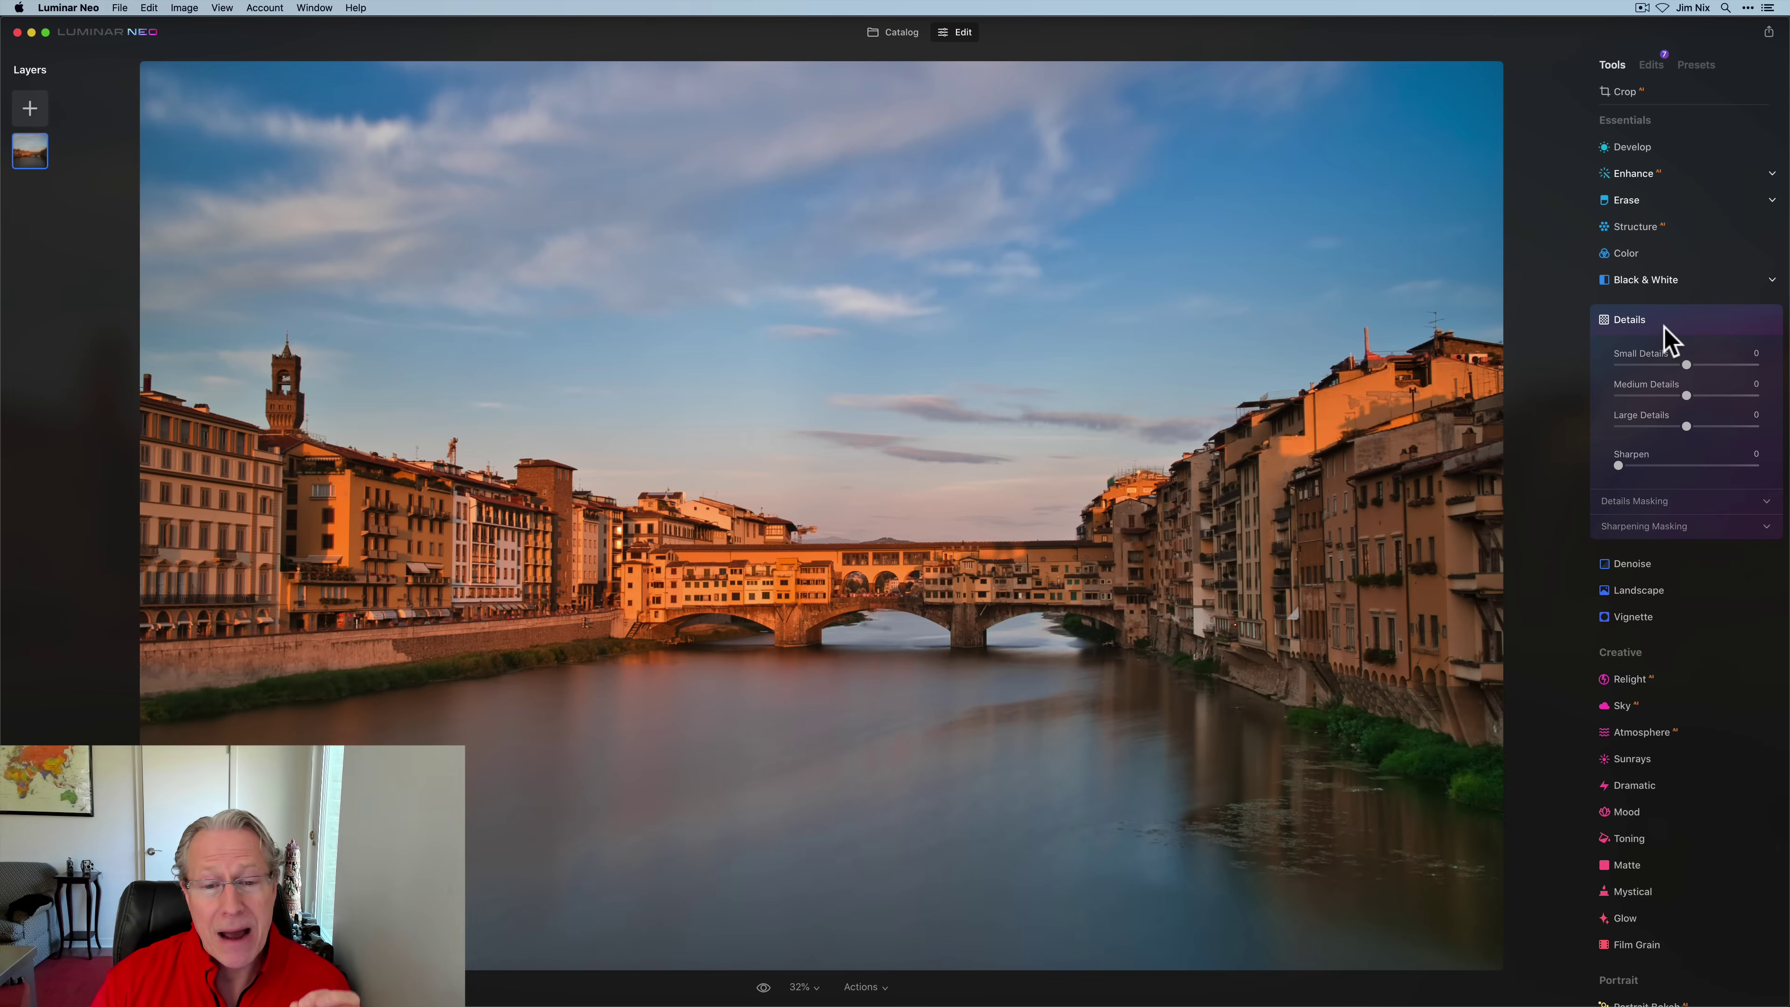
click(1663, 327)
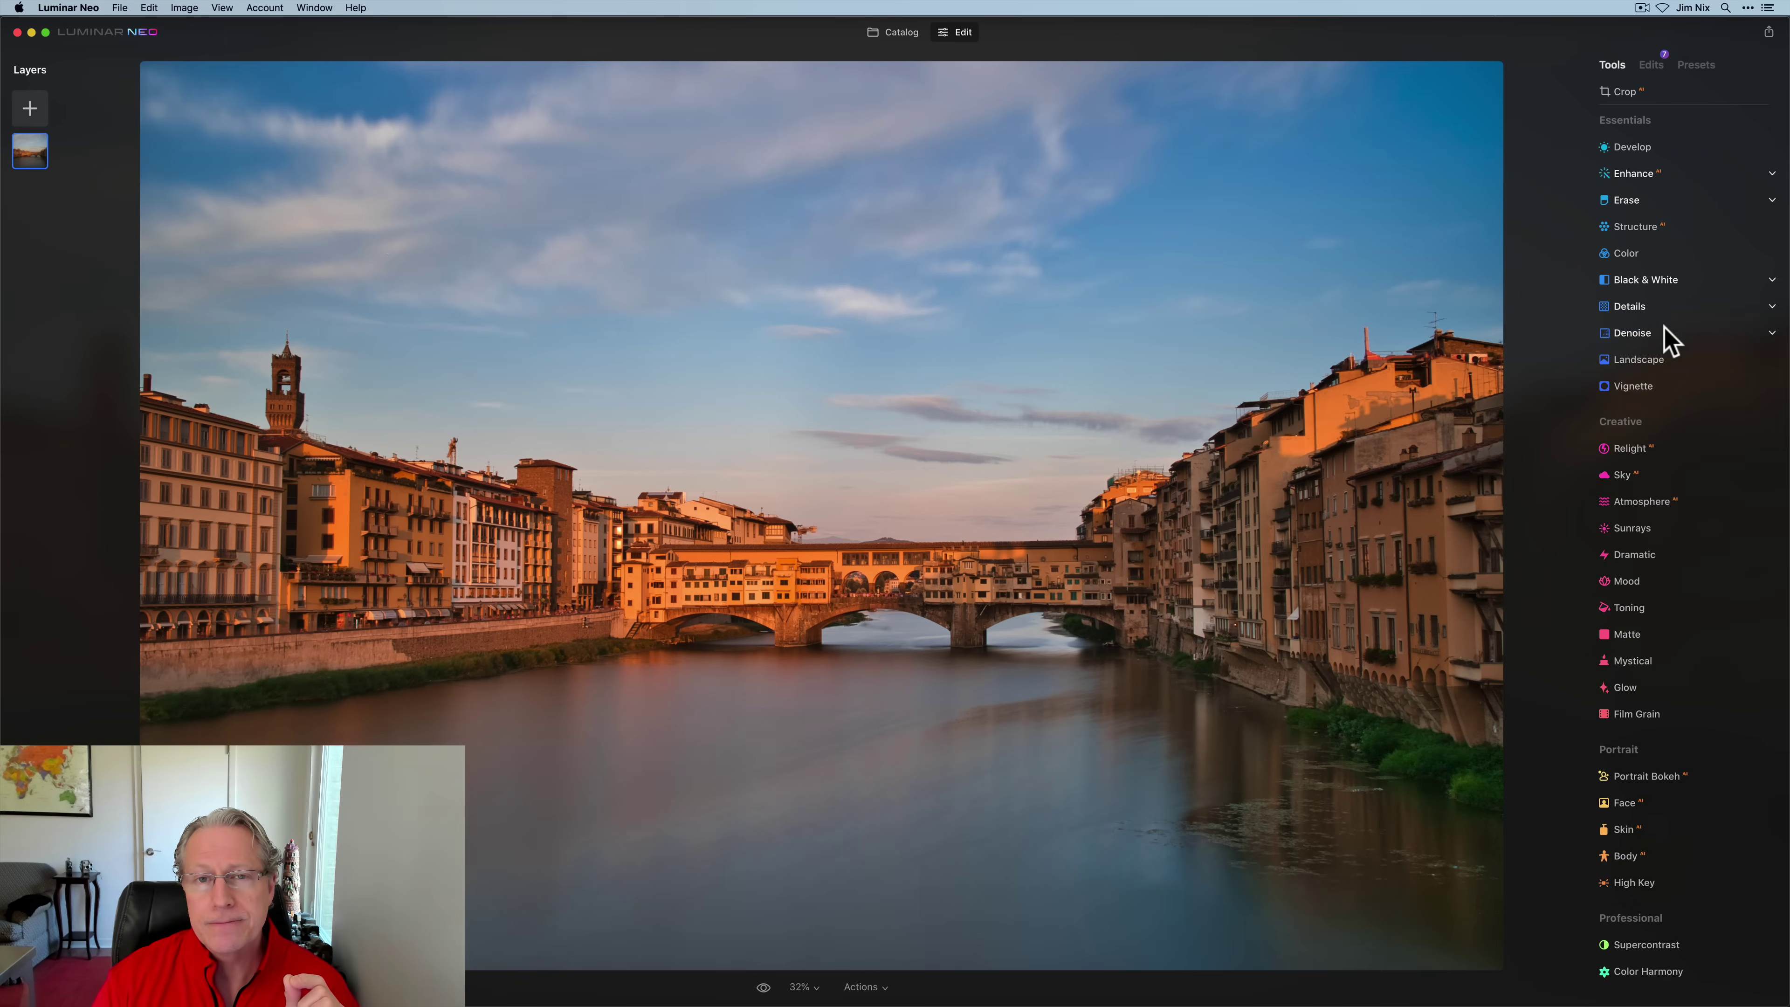
Step: Look over the Denoise advanced settings and Develop's Noise Reduction section, then collapse Develop
click(1665, 337)
click(1620, 459)
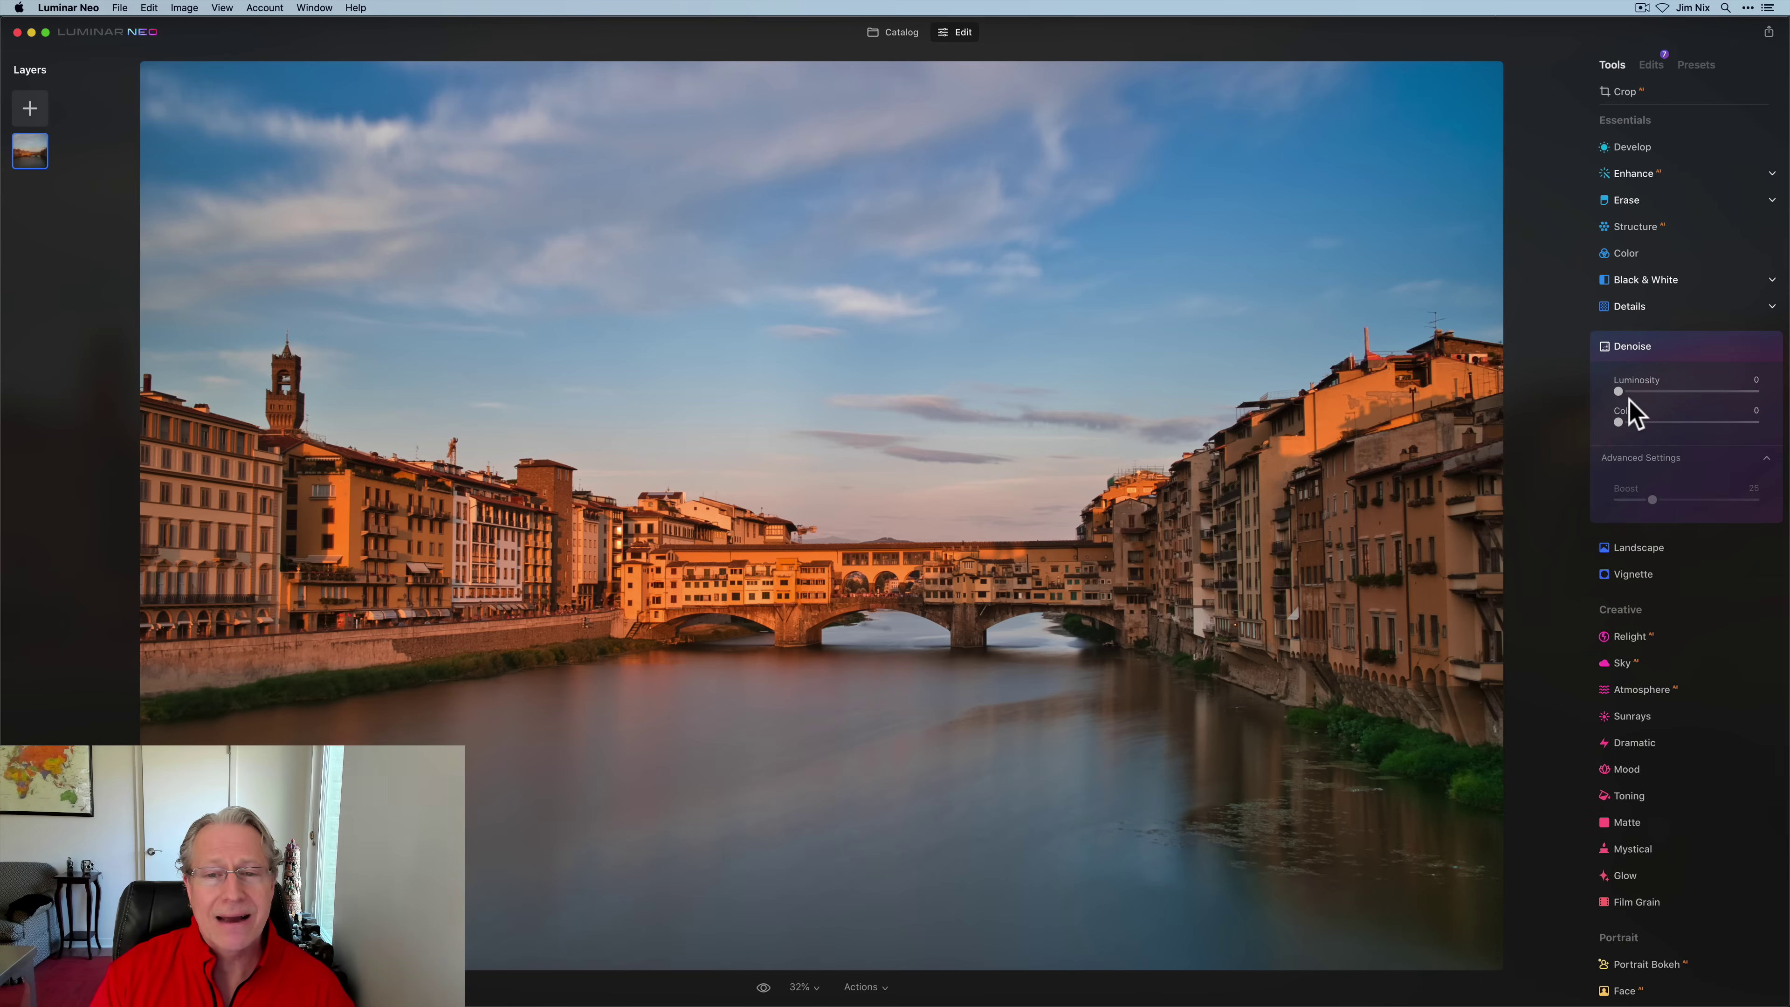
click(1648, 152)
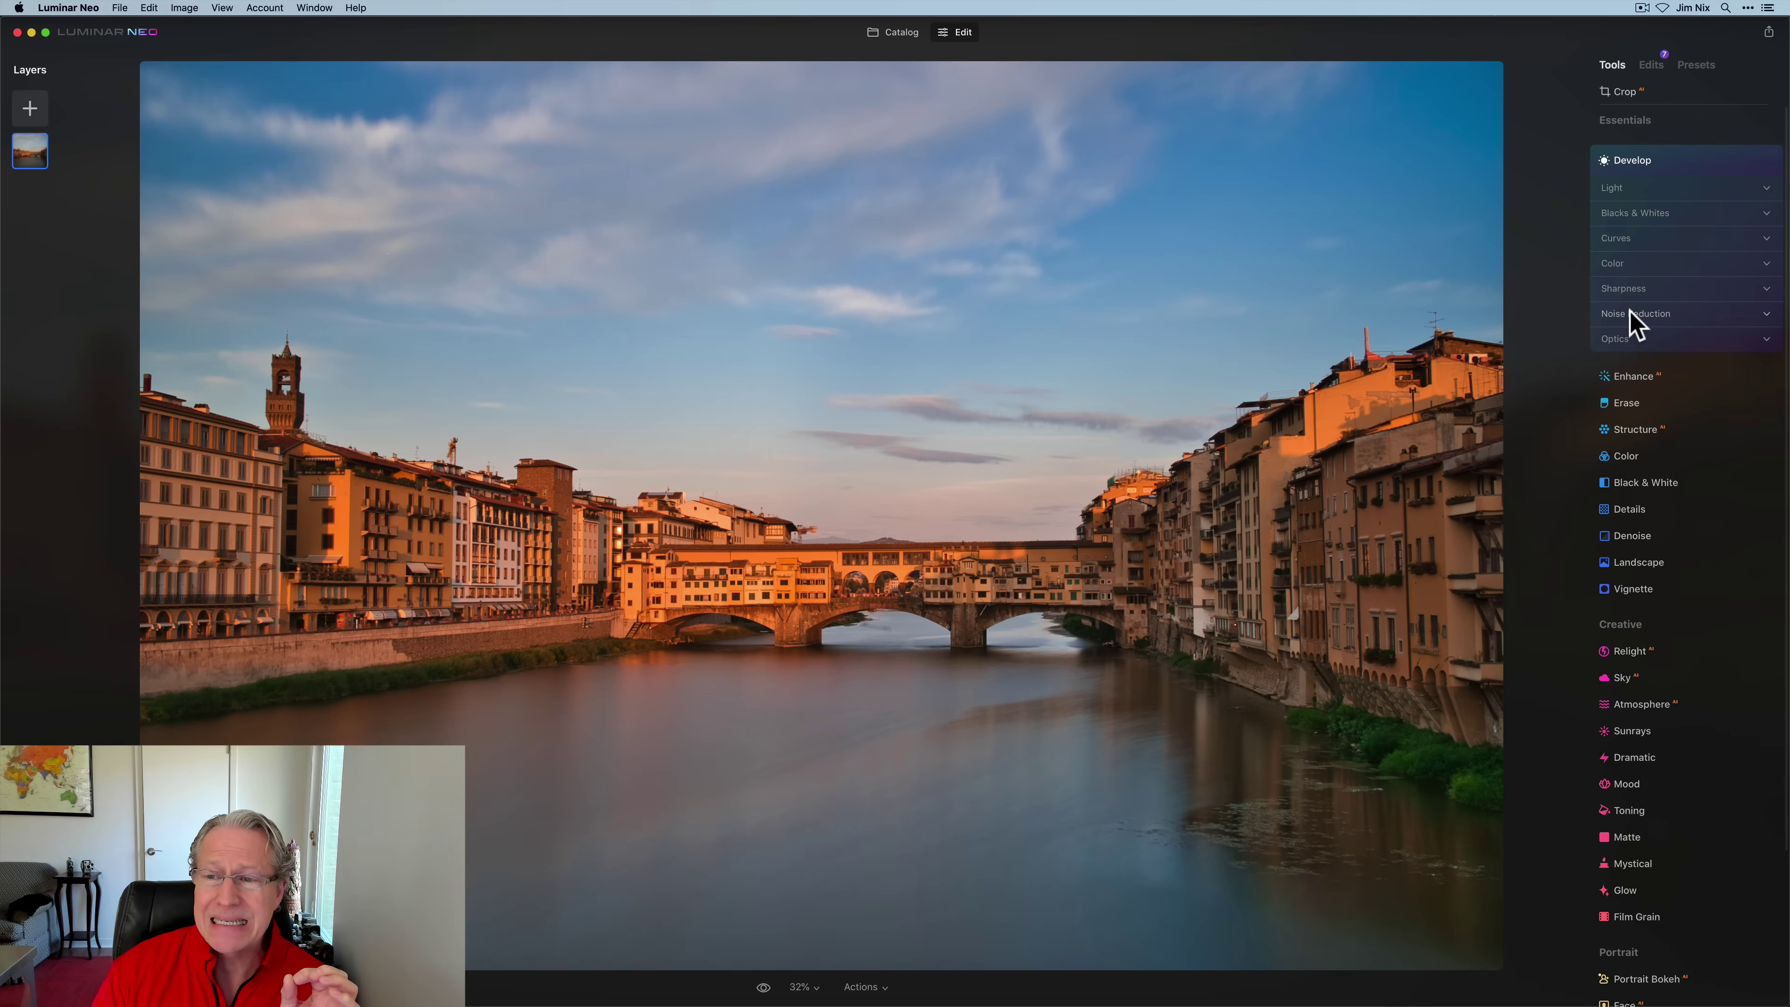
click(1637, 319)
click(1669, 162)
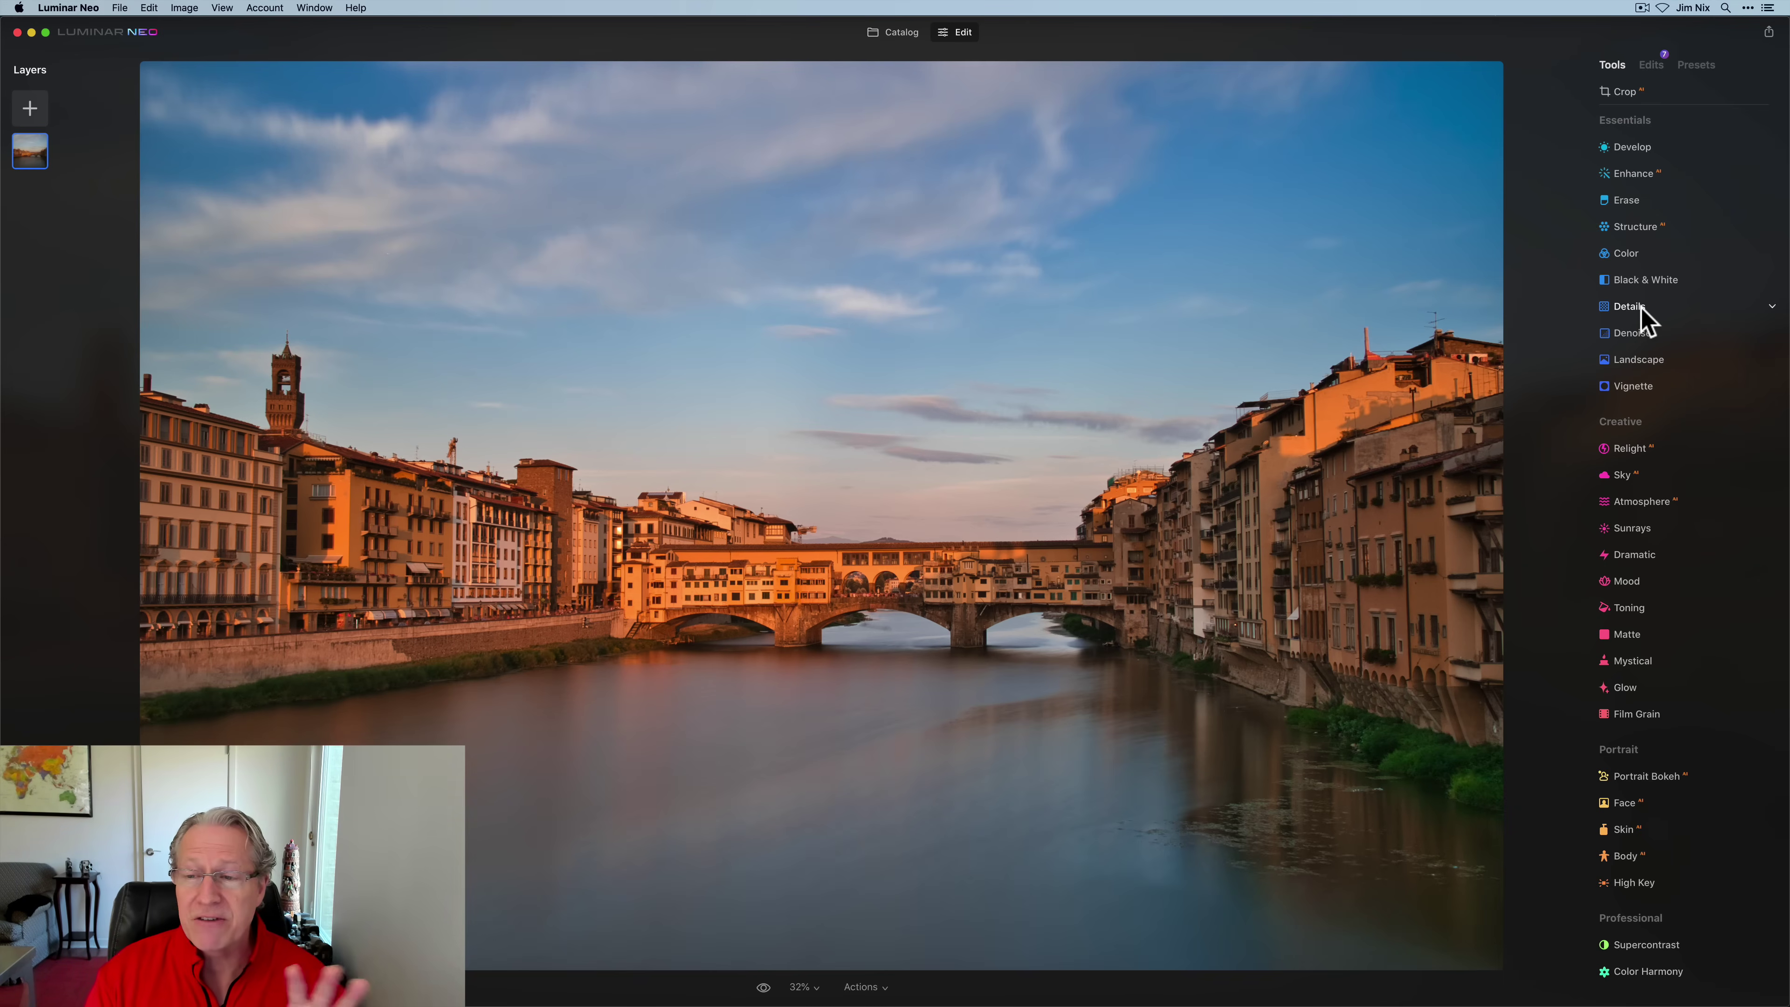
Step: Reopen and collapse Denoise, then expand Landscape showing Dehaze, Golden Hour and Foliage Enhancer at 0
click(1637, 334)
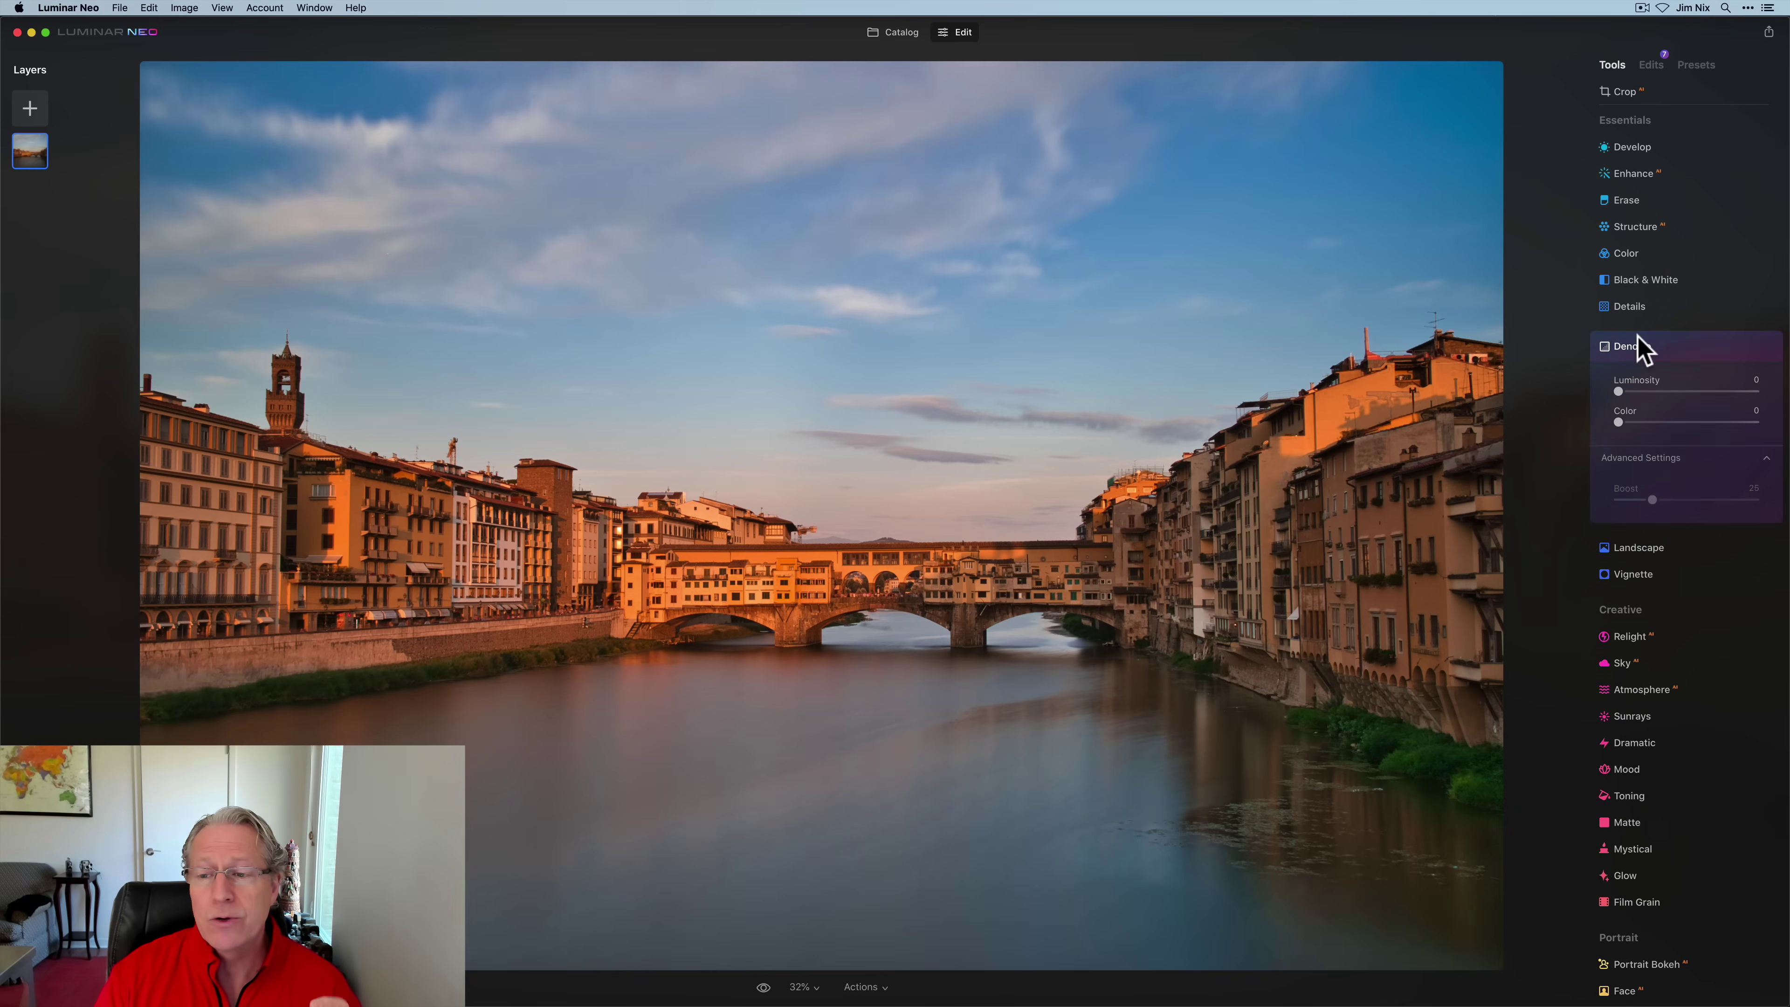
click(1666, 350)
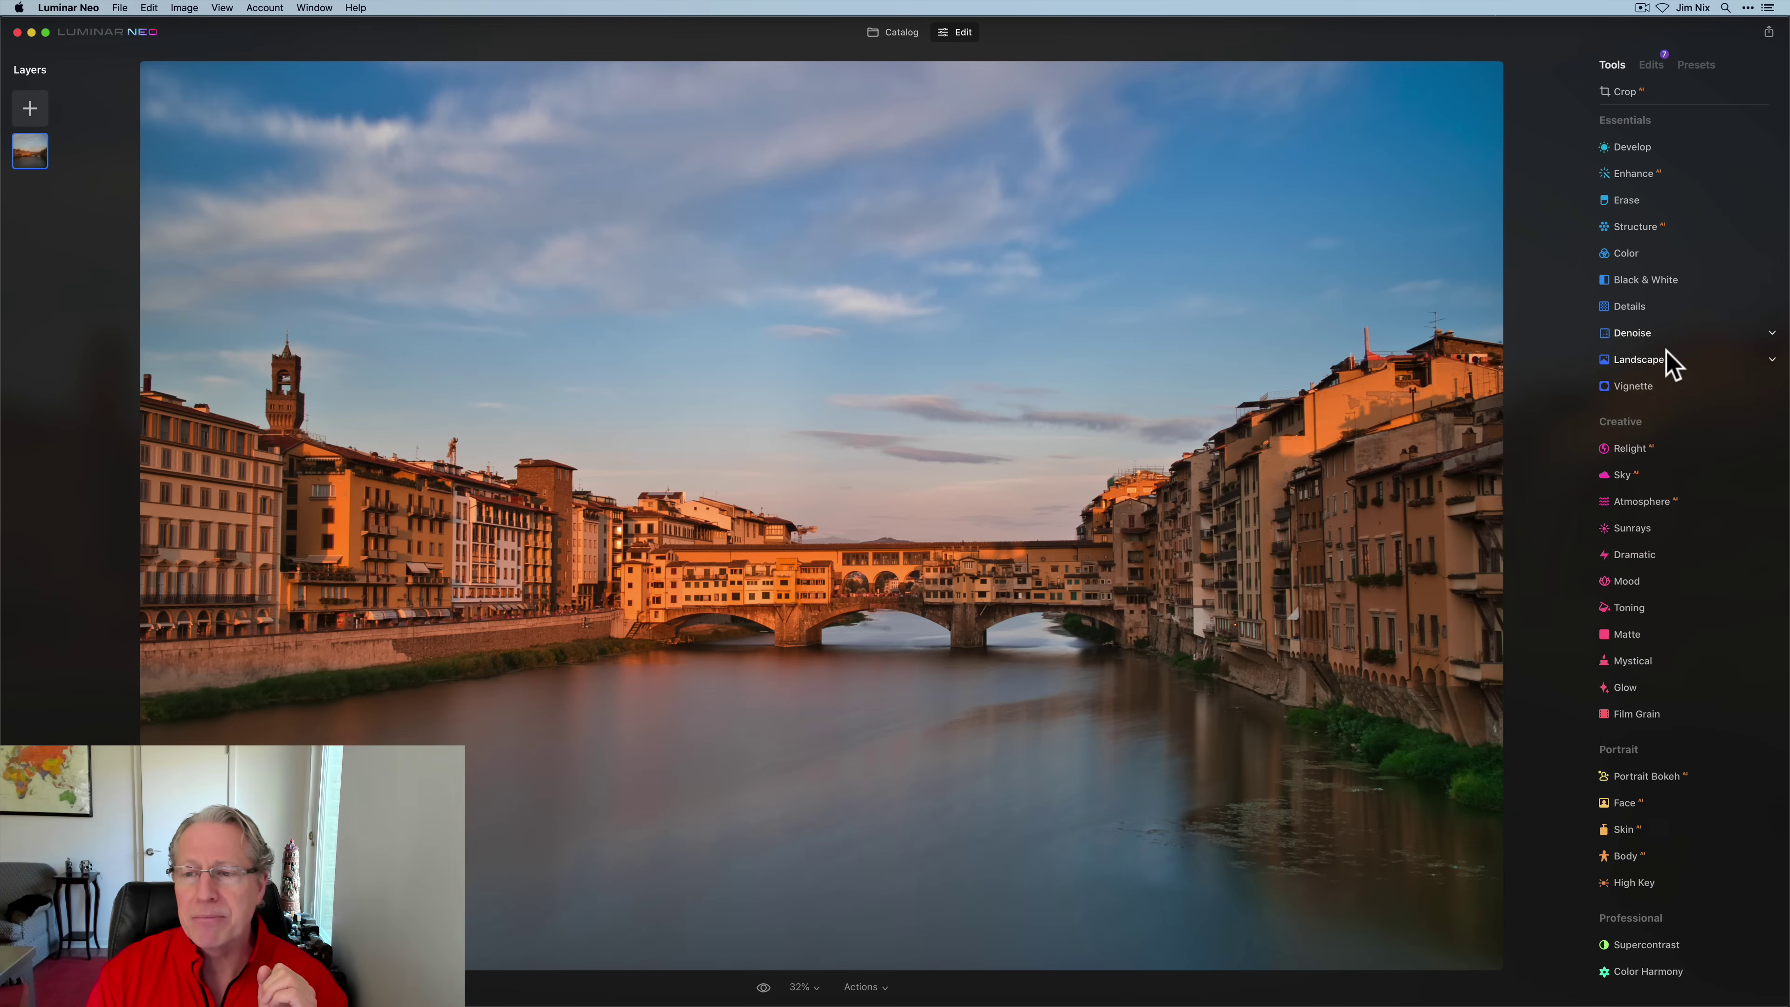
click(1640, 360)
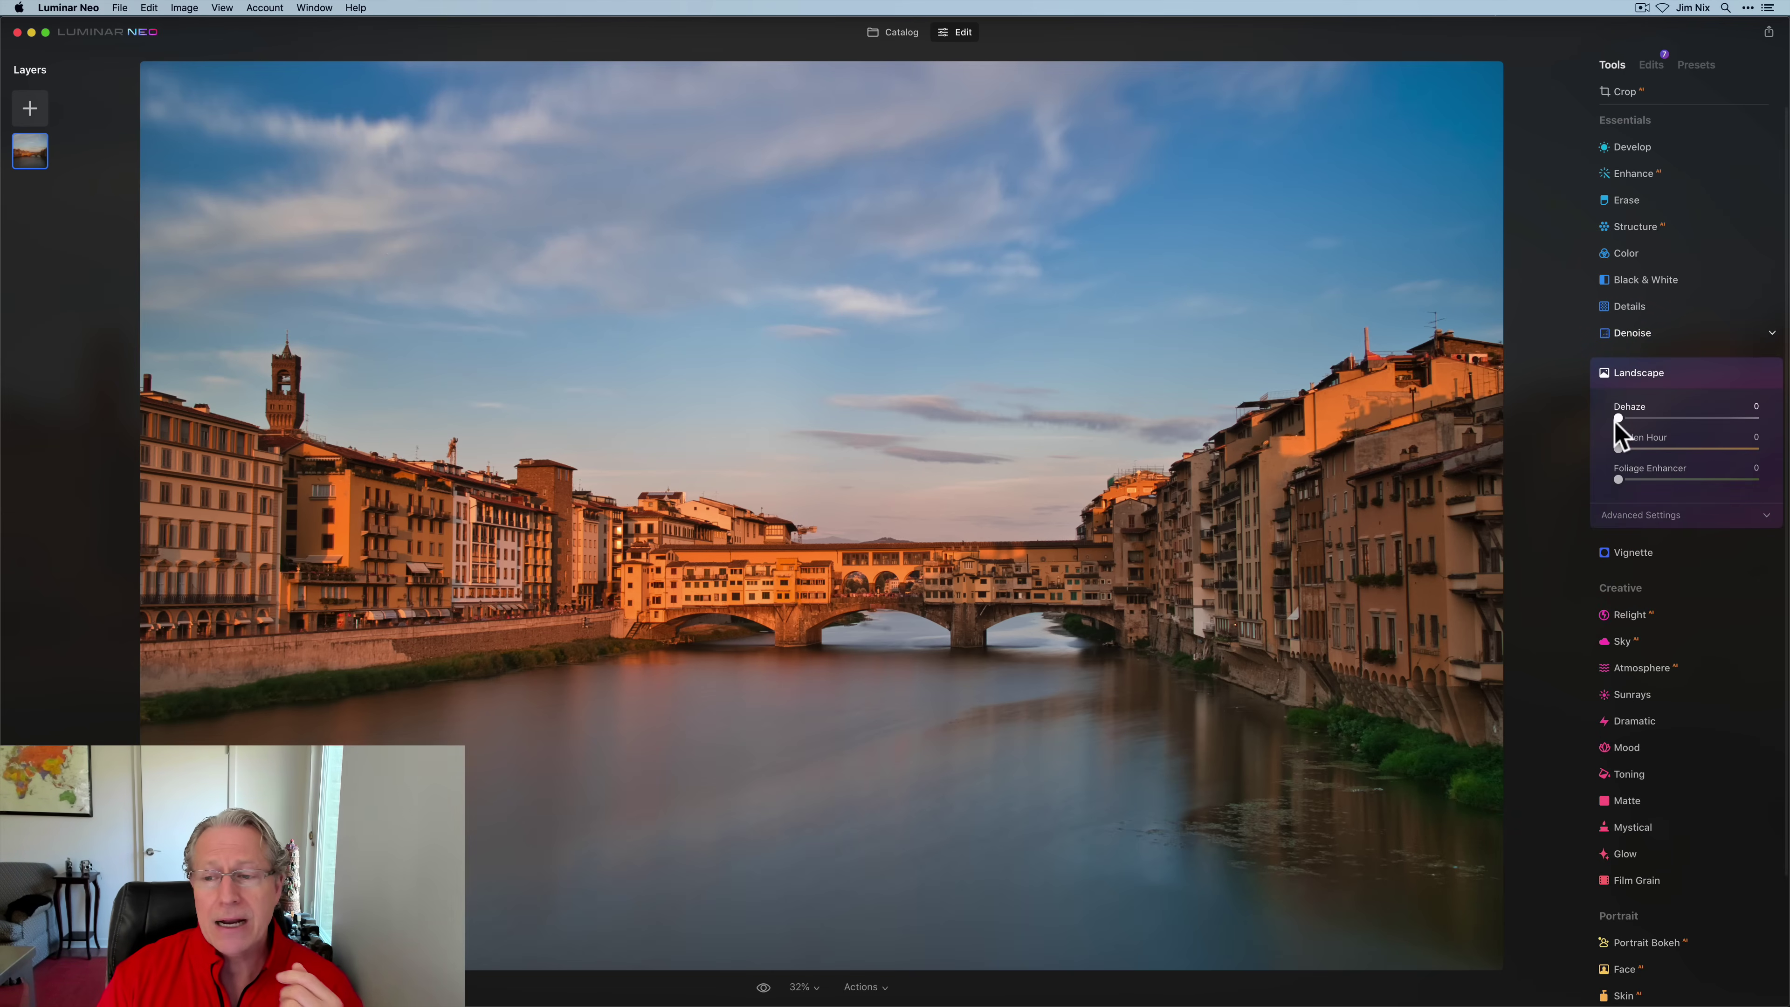
drag(1617, 419, 1679, 449)
click(1679, 450)
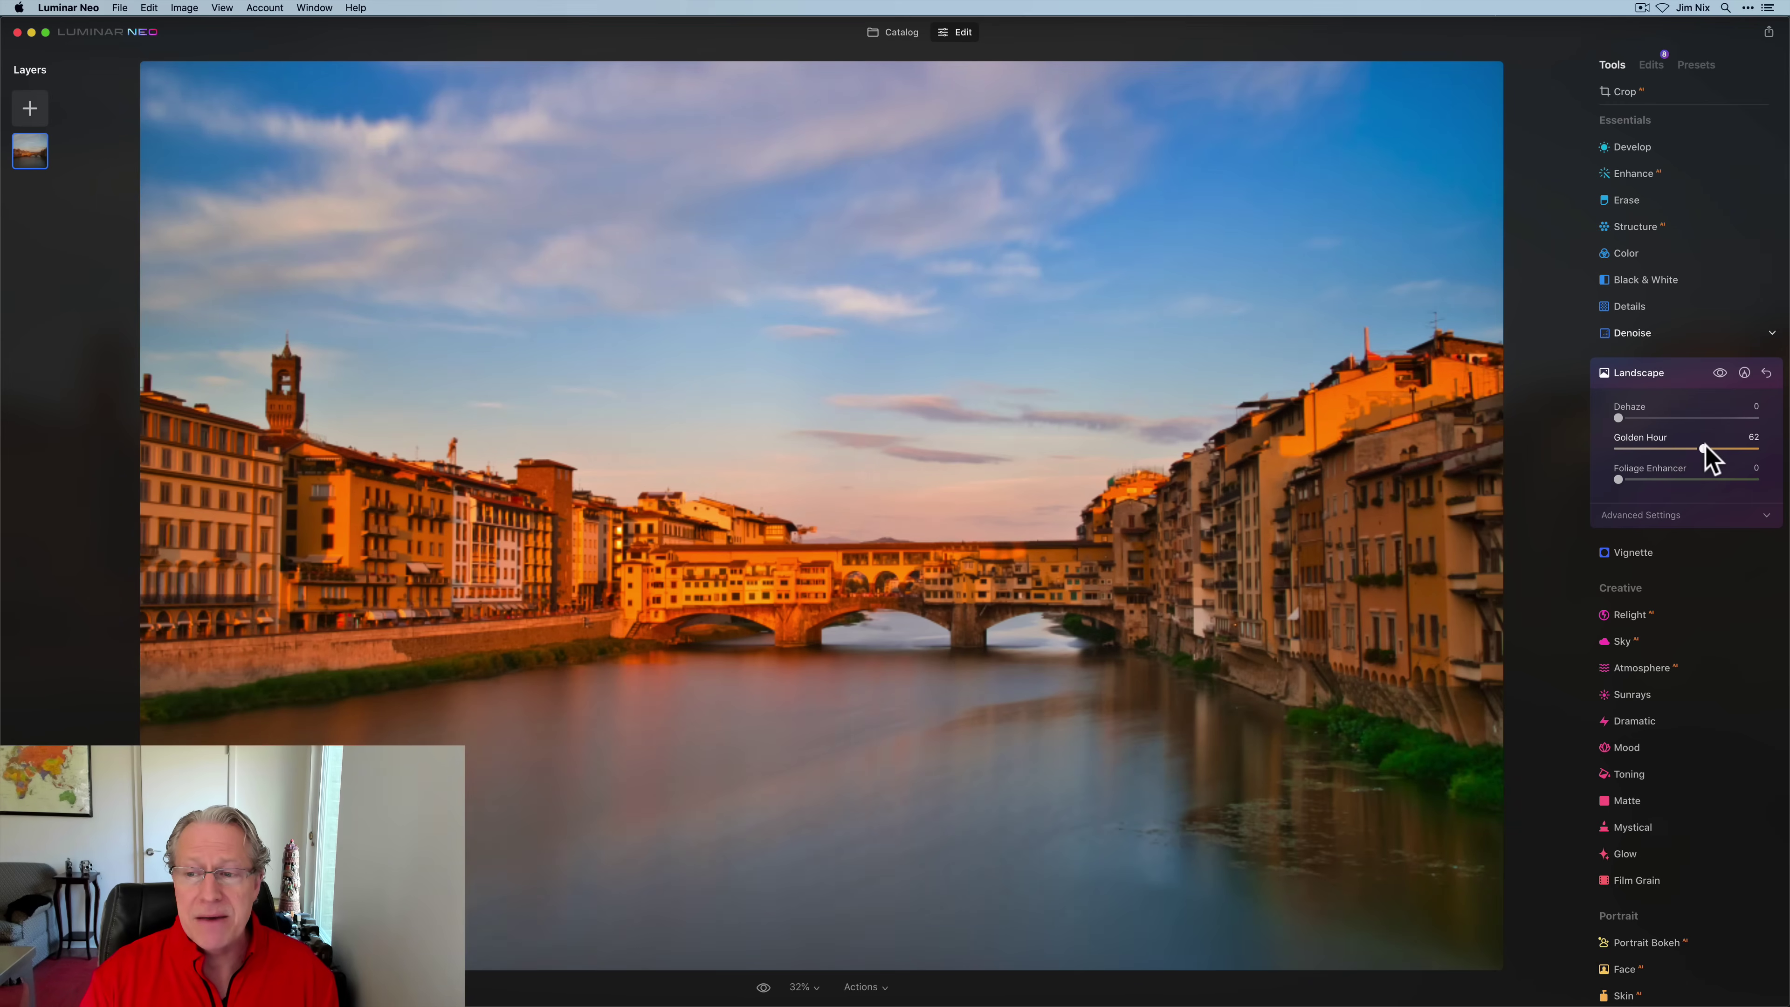
drag(1709, 451, 1658, 448)
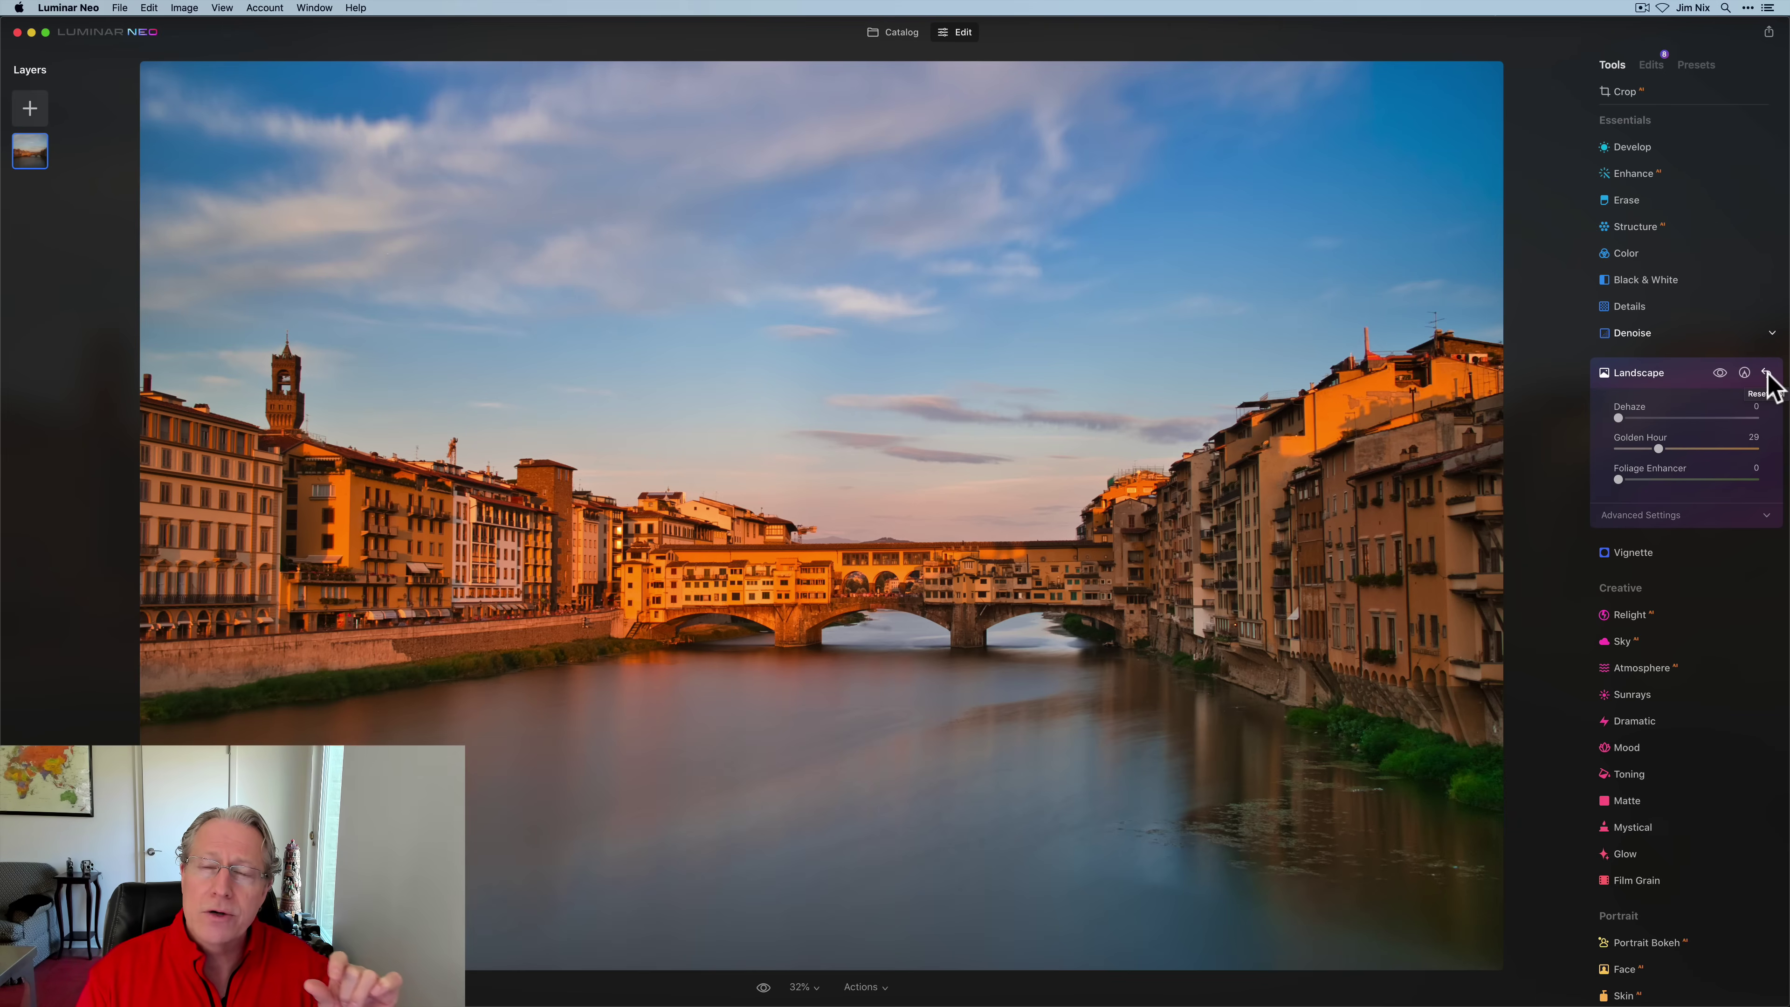
click(1765, 373)
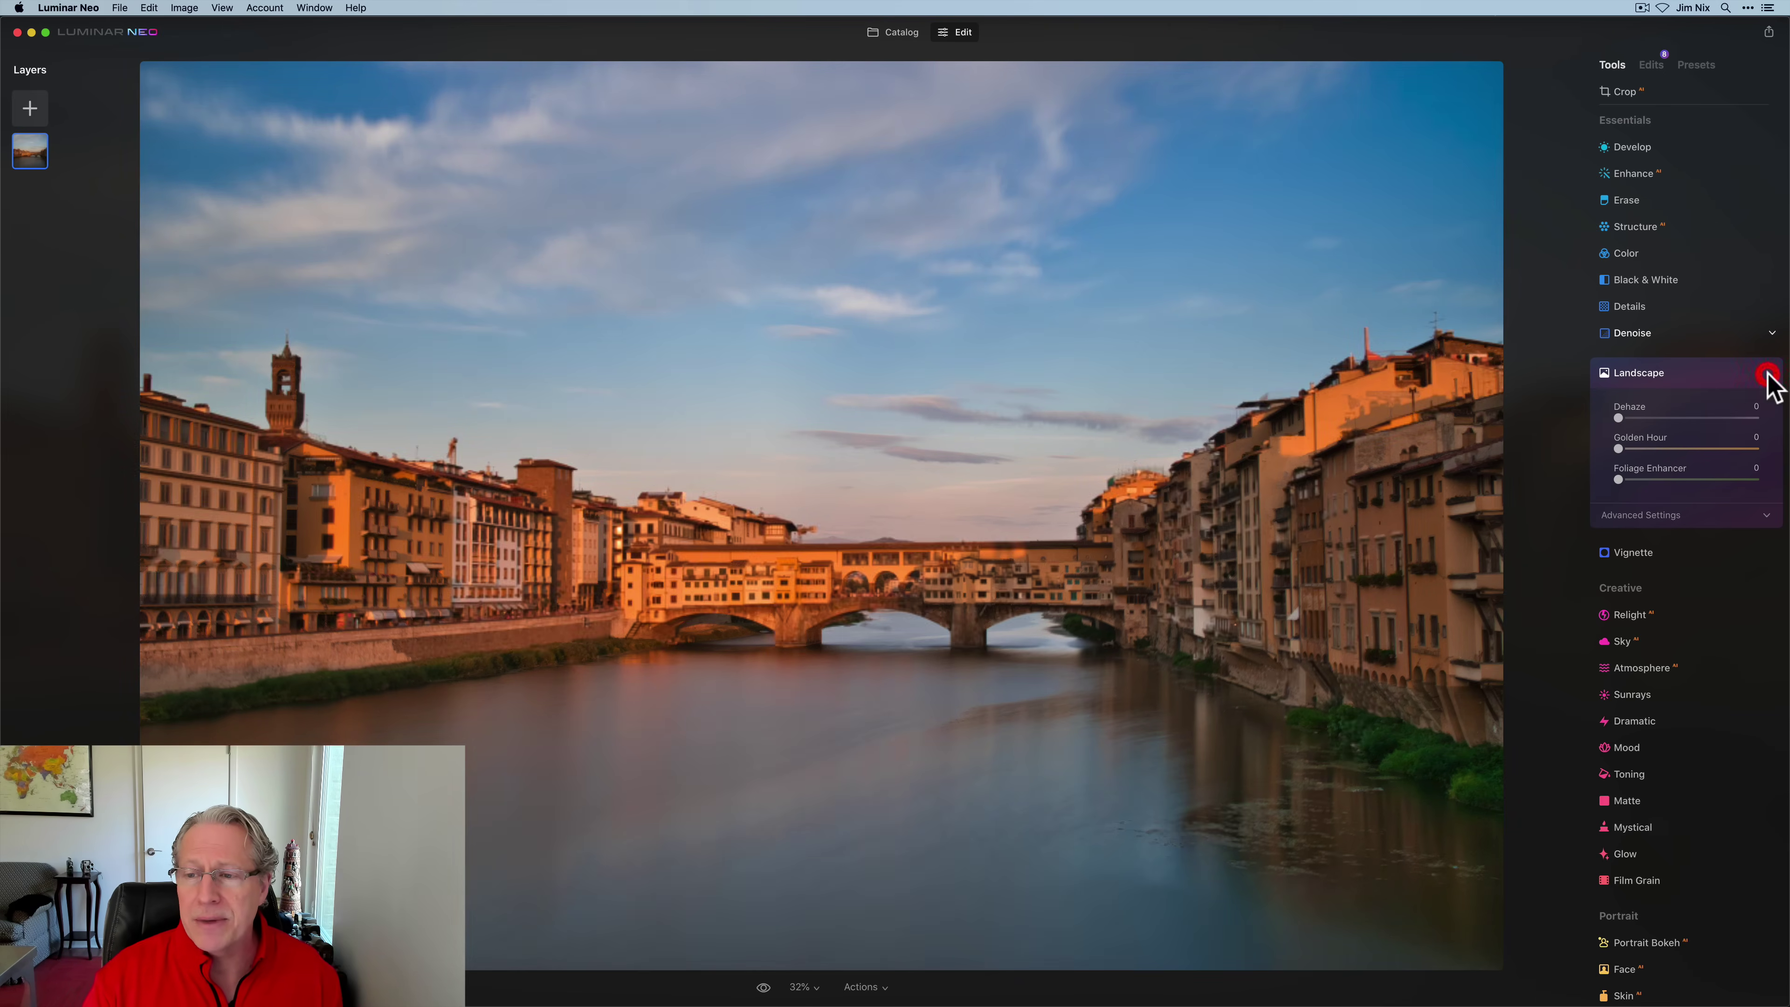
Step: Try a strong Foliage Enhancer boost, reset it, and reveal the advanced foliage settings
drag(1619, 480, 1735, 487)
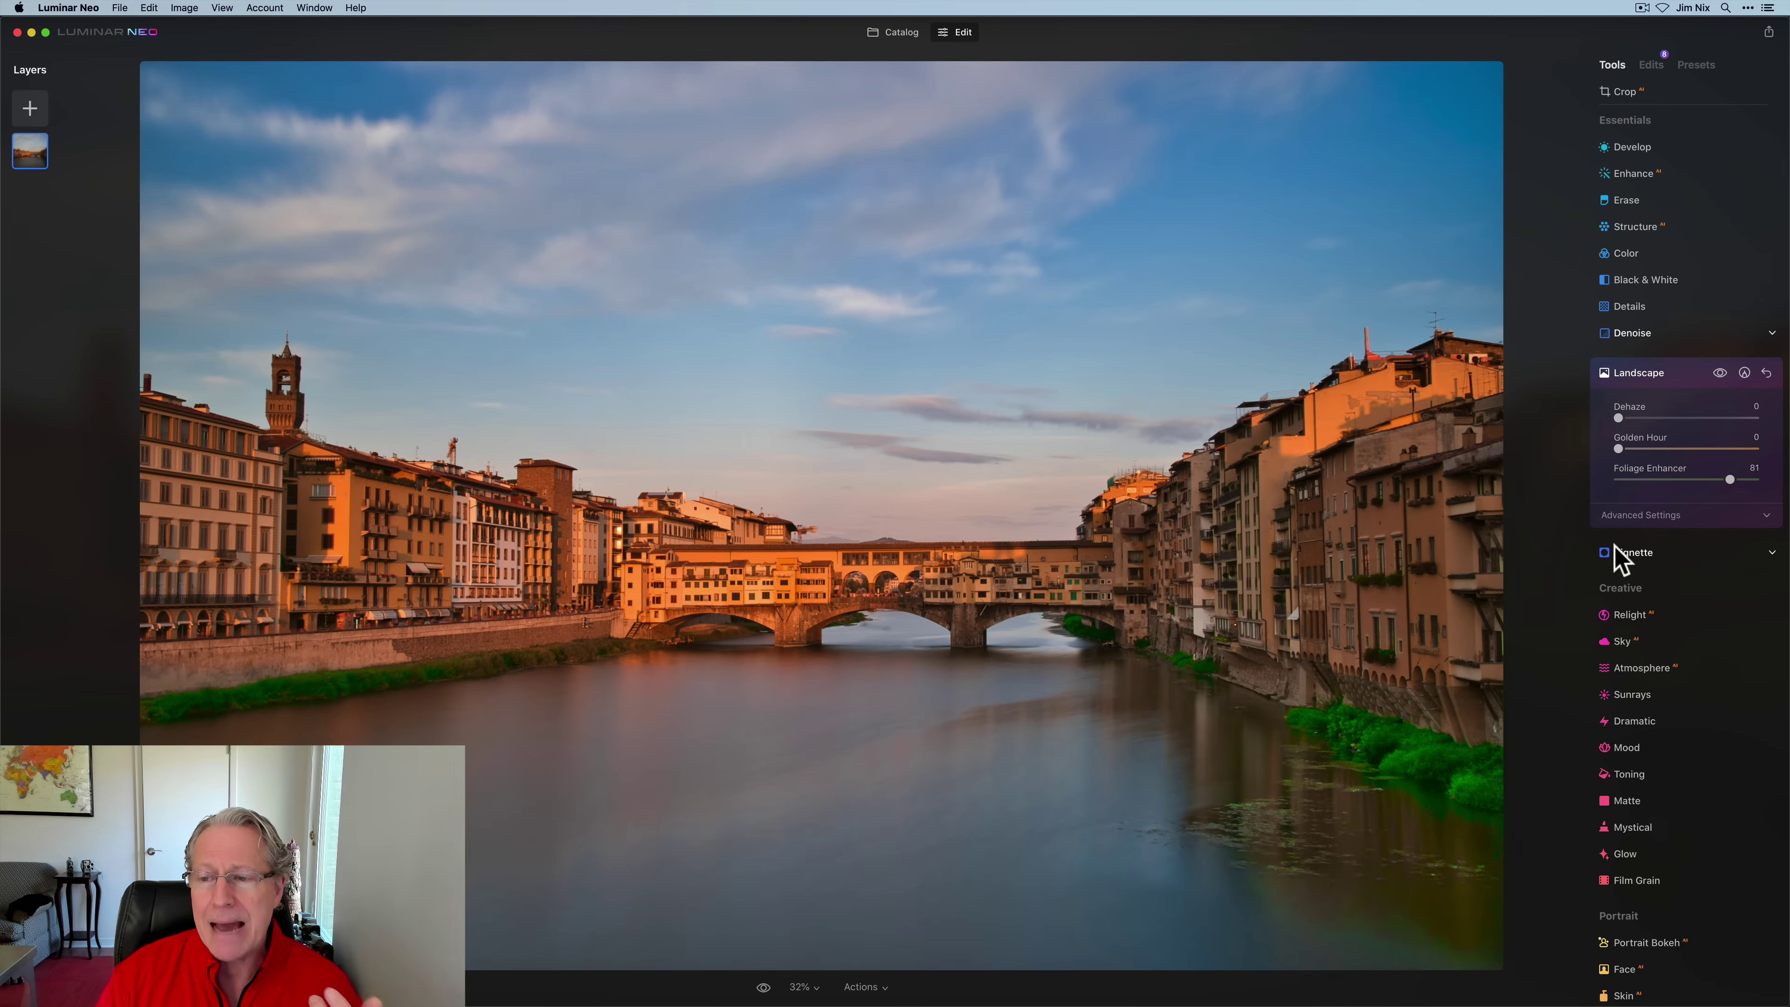
click(1766, 373)
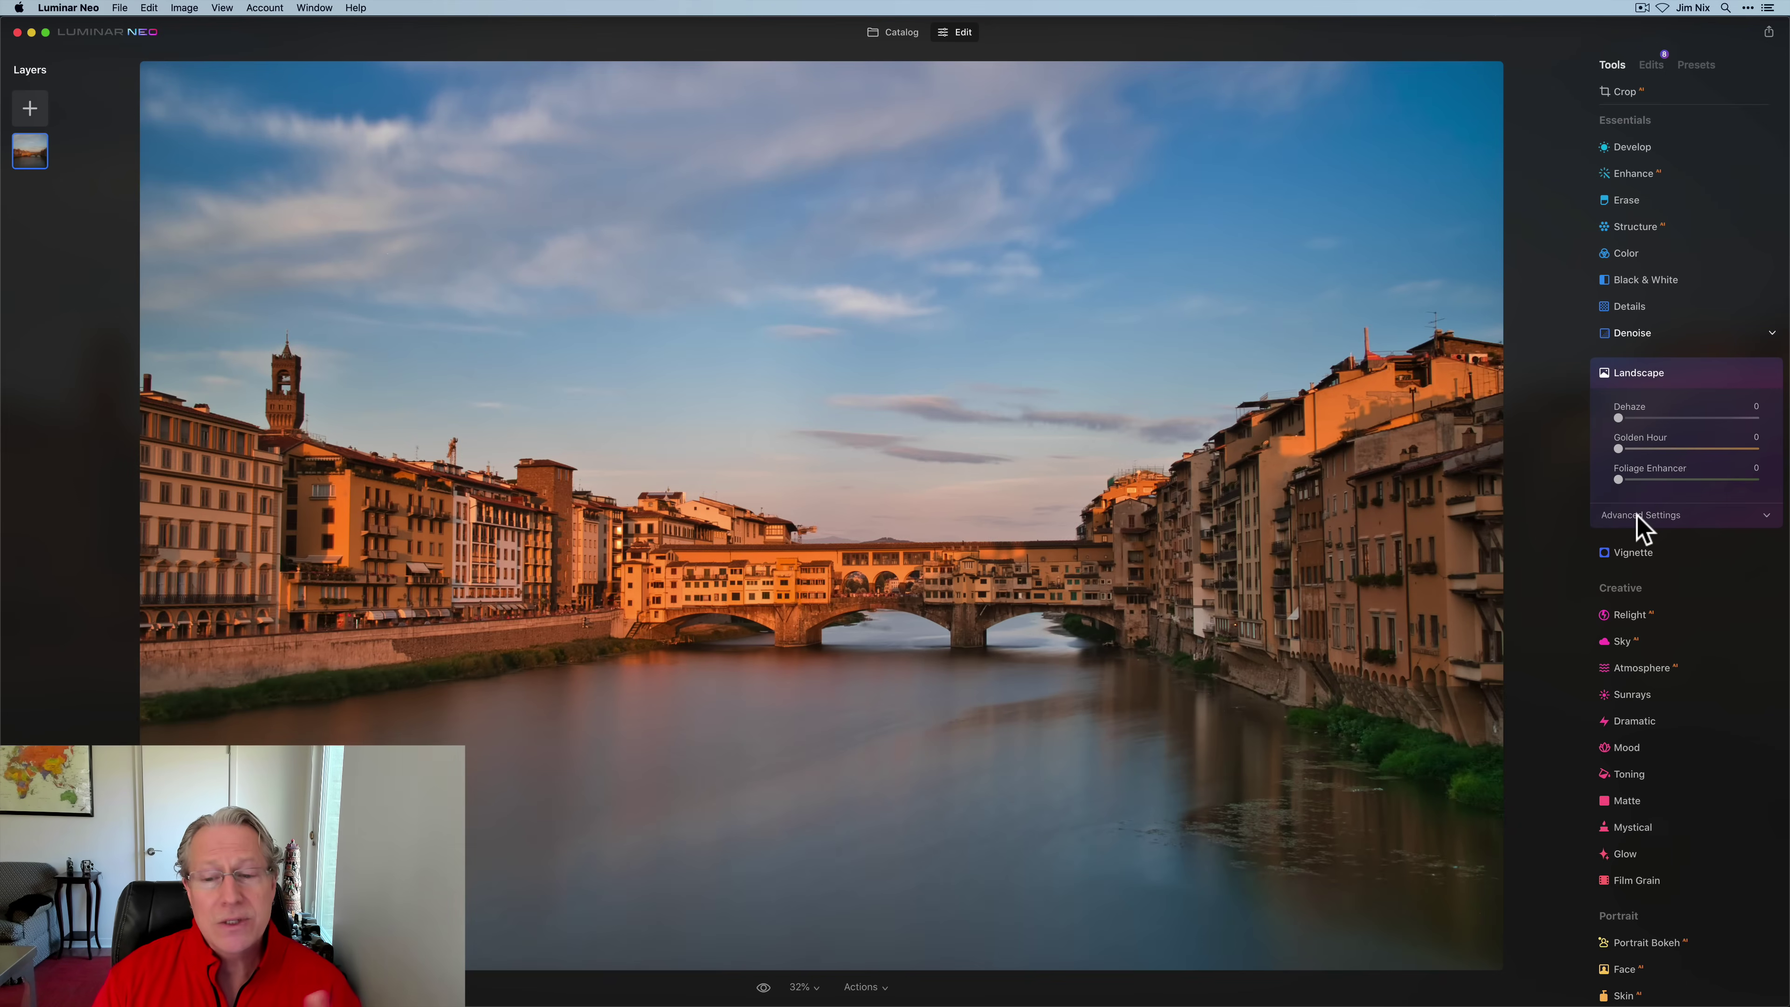
click(1637, 528)
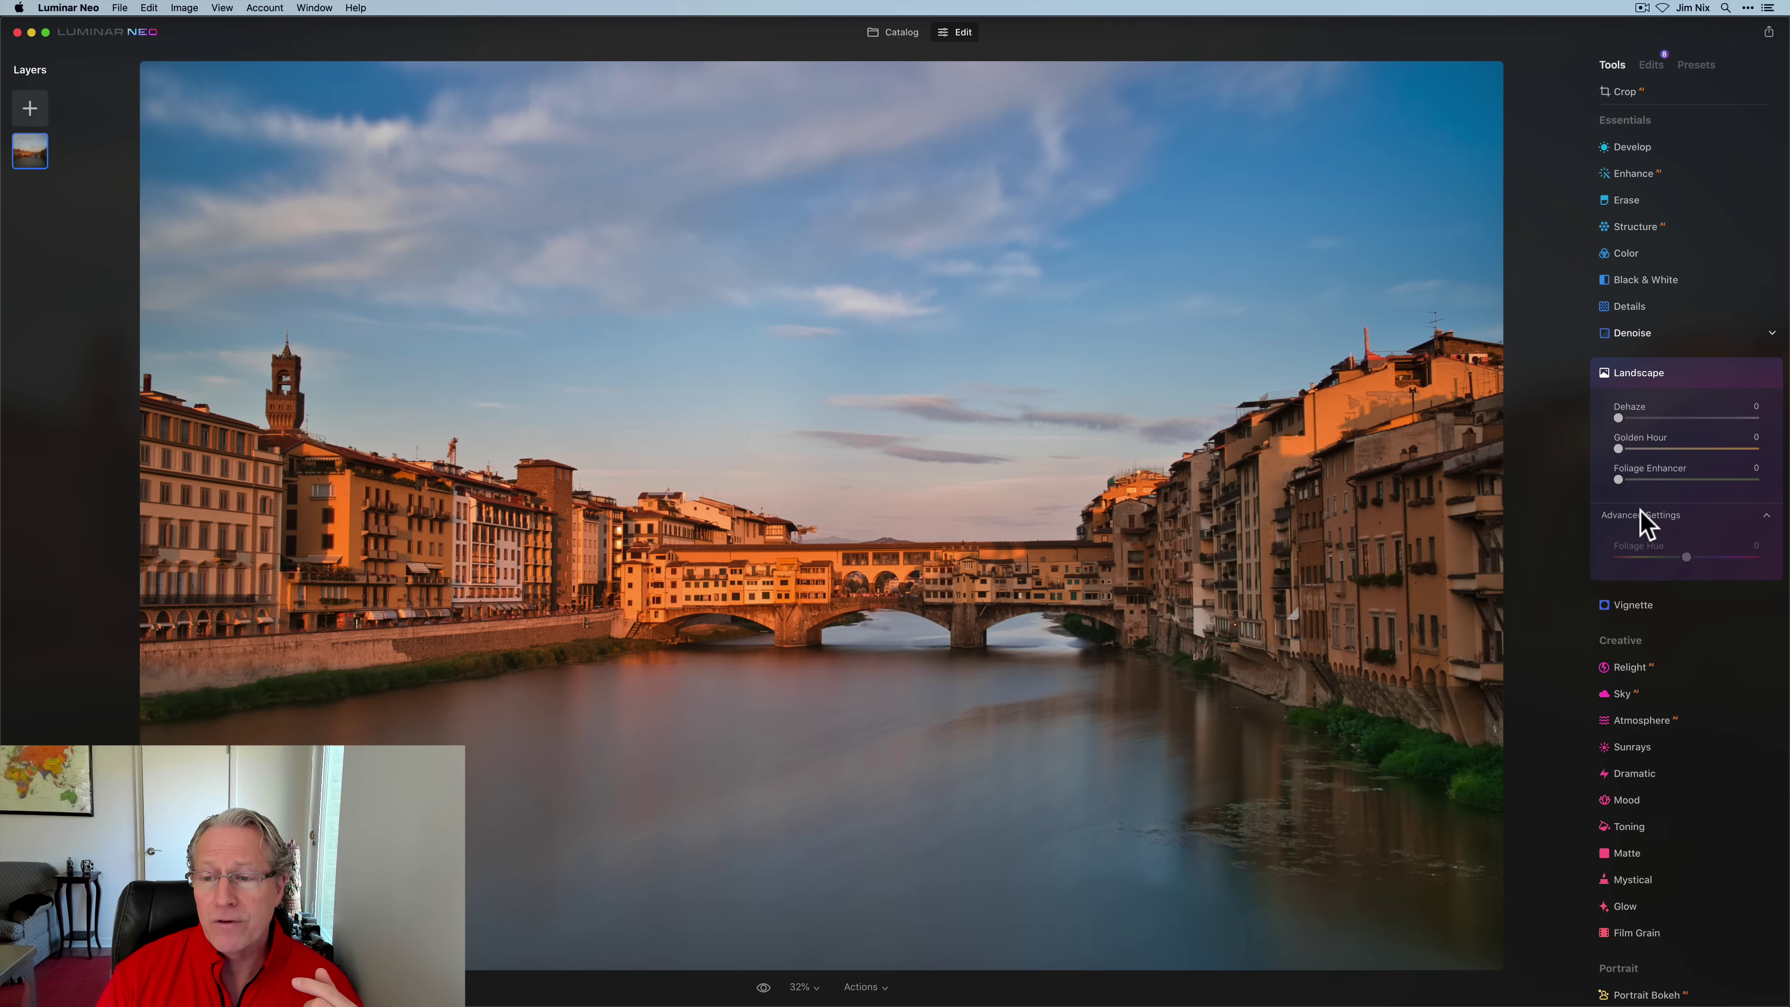
Step: Test Foliage Enhancer 44 with a Foliage Hue shift, then reset and collapse Landscape
drag(1620, 481, 1681, 481)
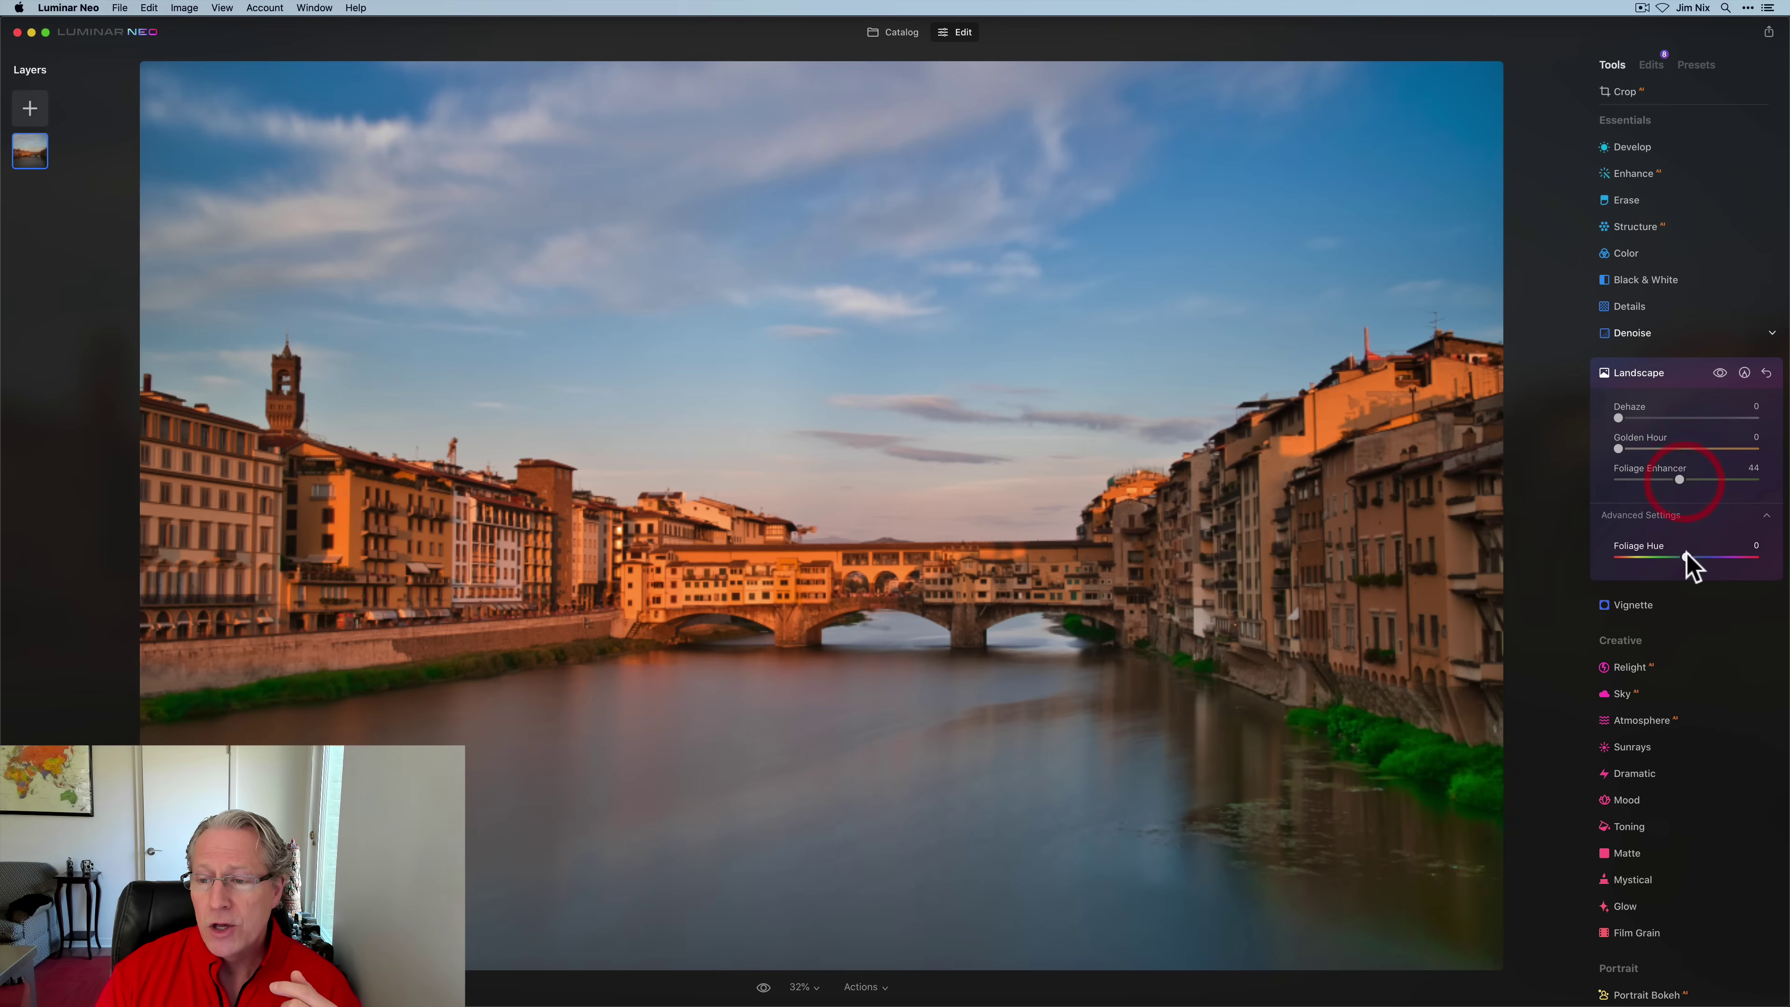
drag(1686, 557, 1567, 574)
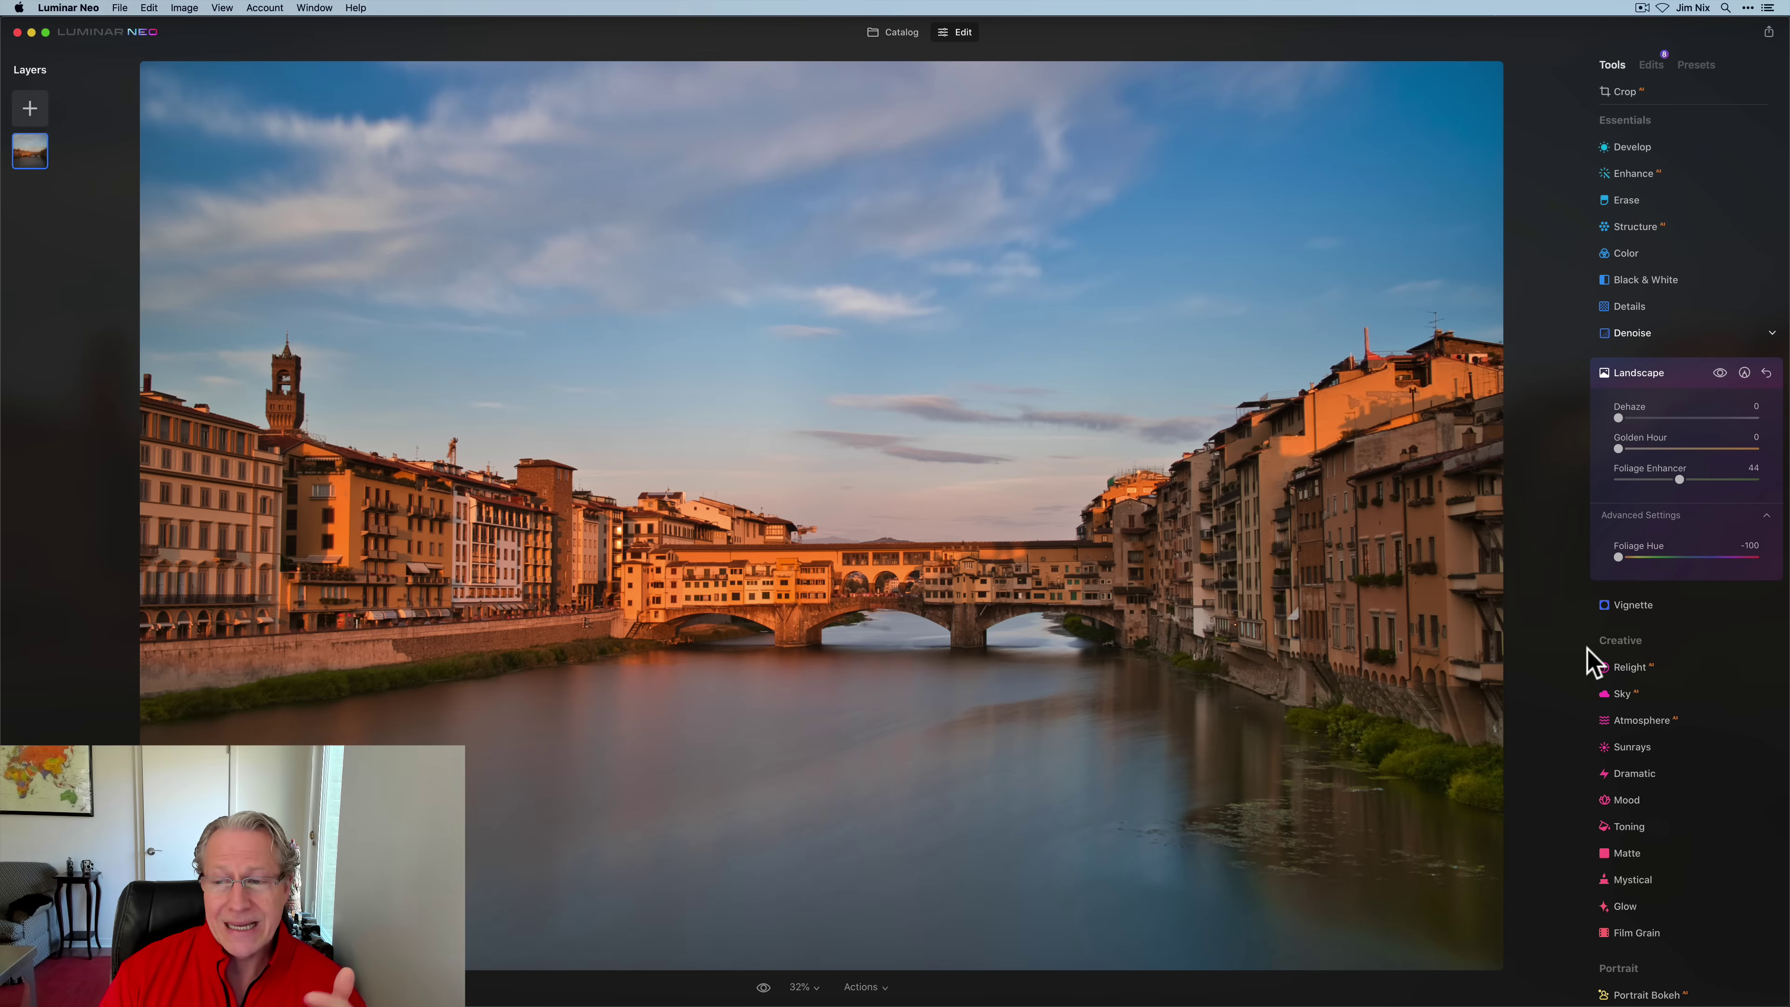
click(1766, 372)
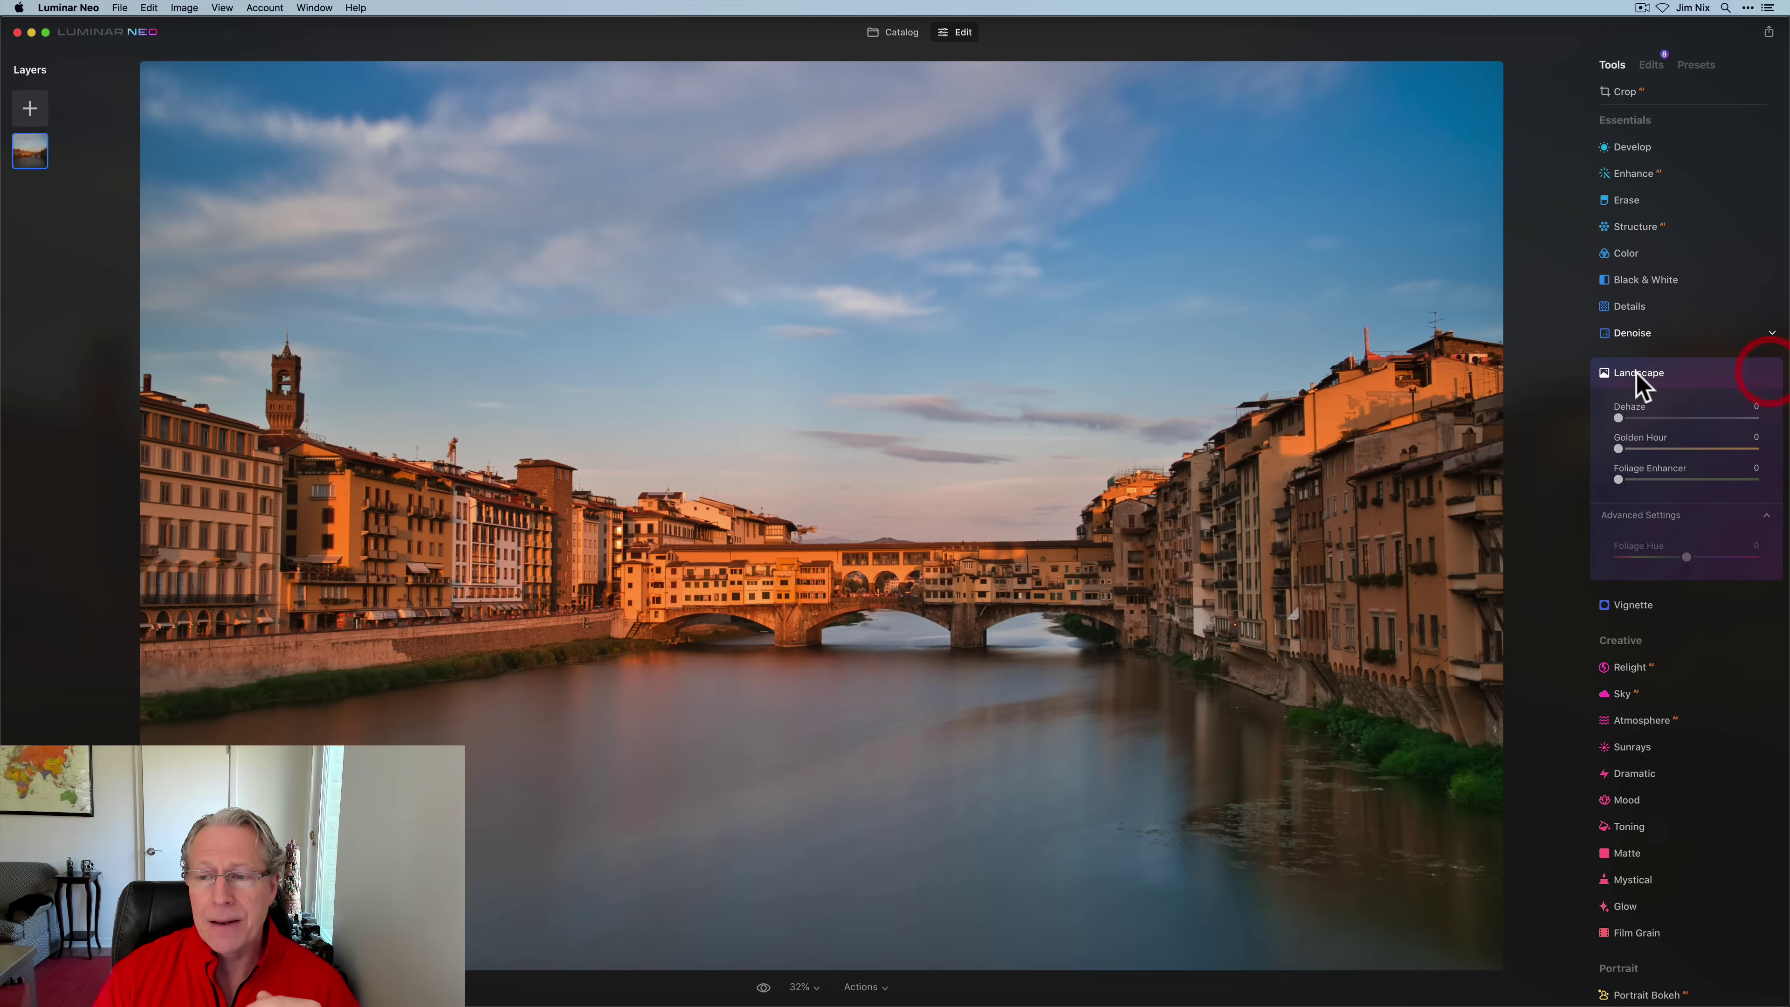
click(1638, 372)
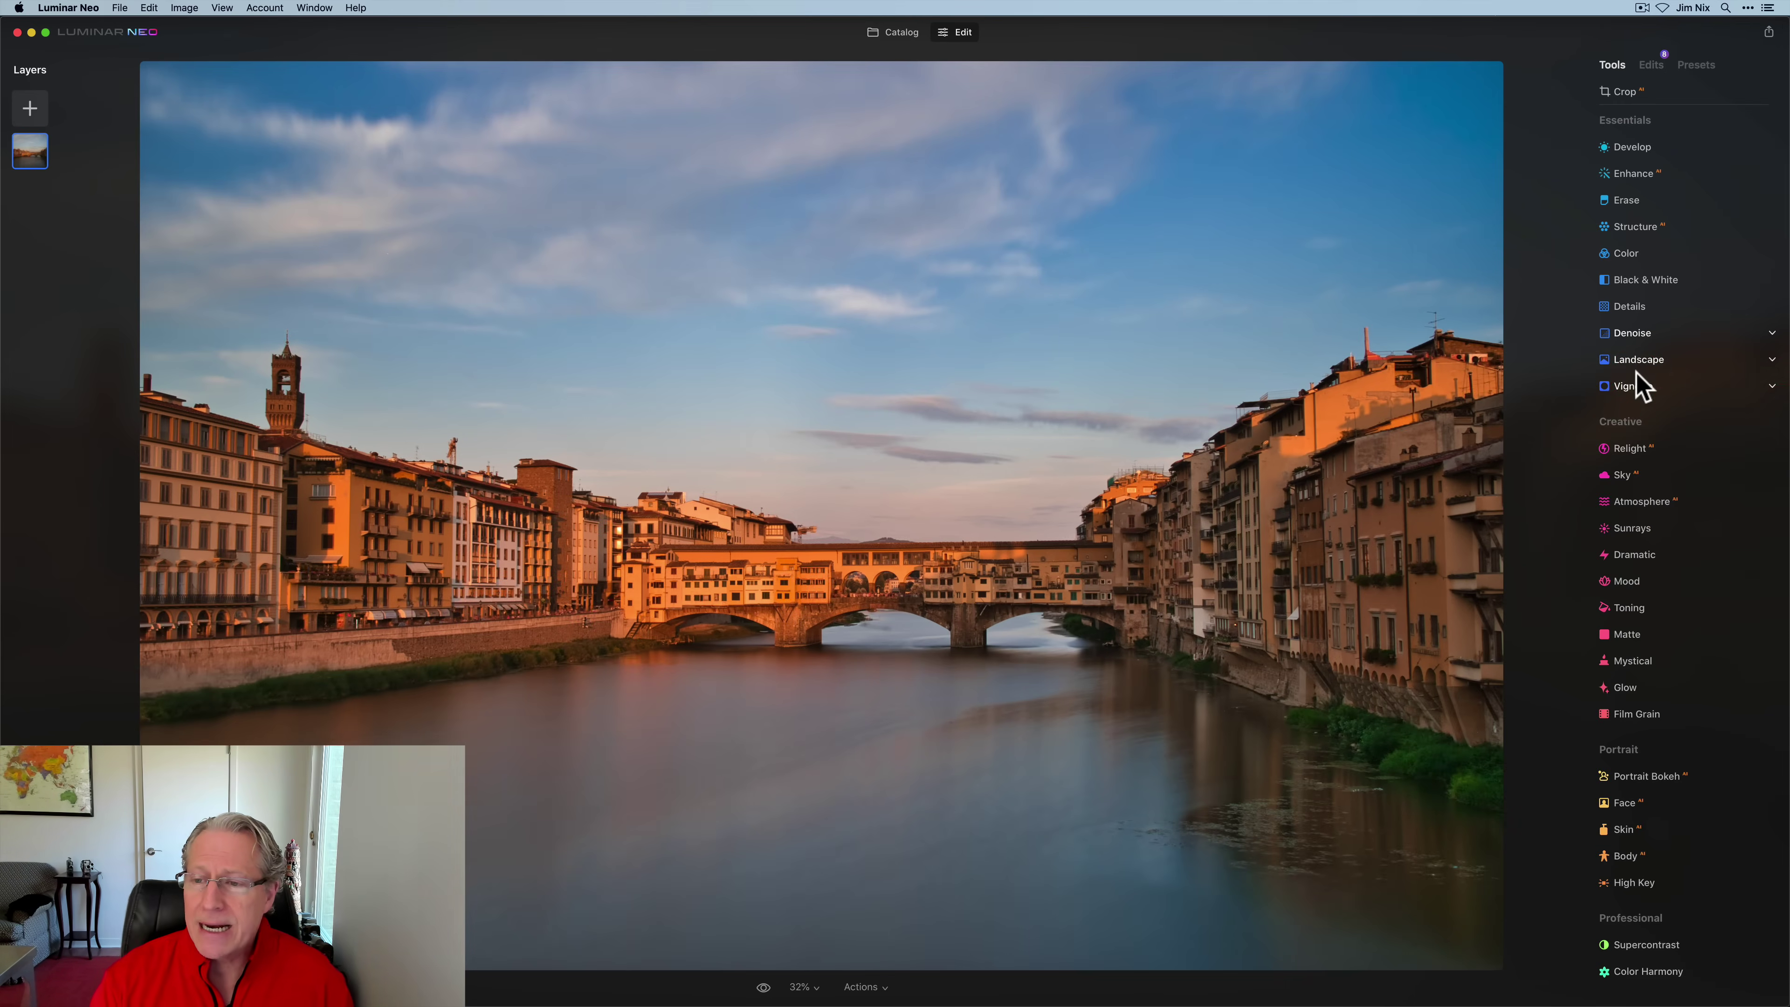
Step: Open Vignette and try a full-strength Amount of 100 on the photo edges
click(1636, 387)
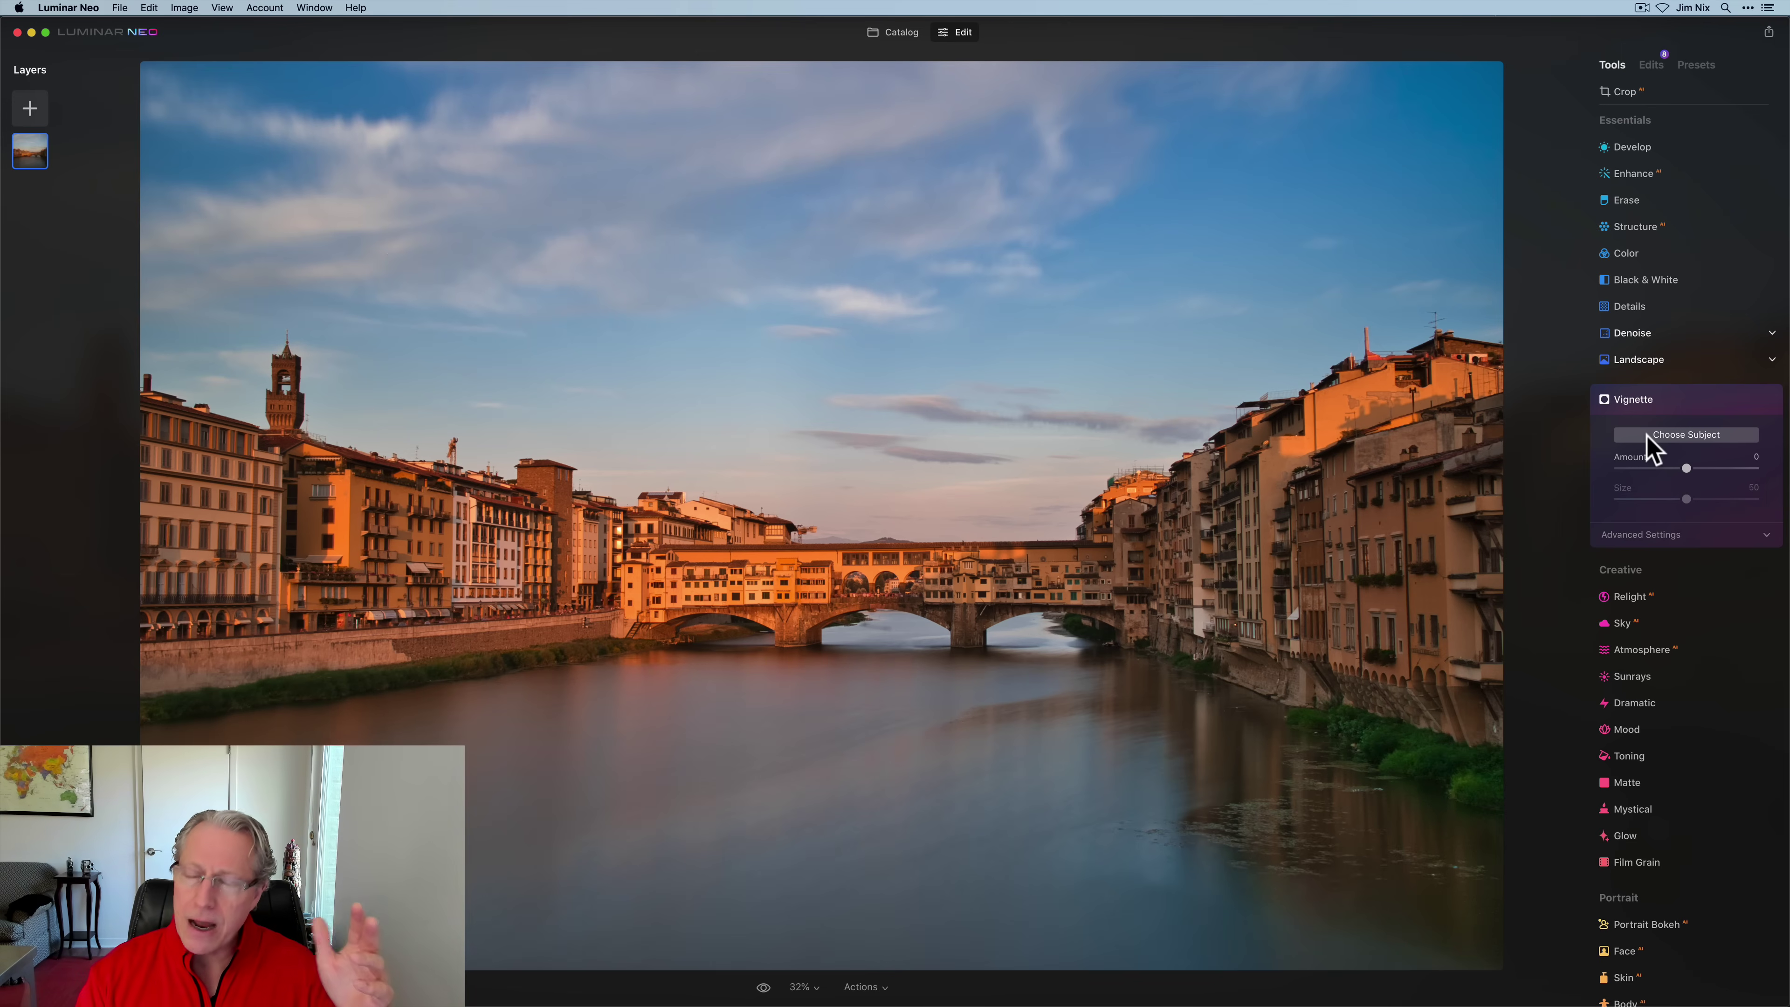
click(1700, 436)
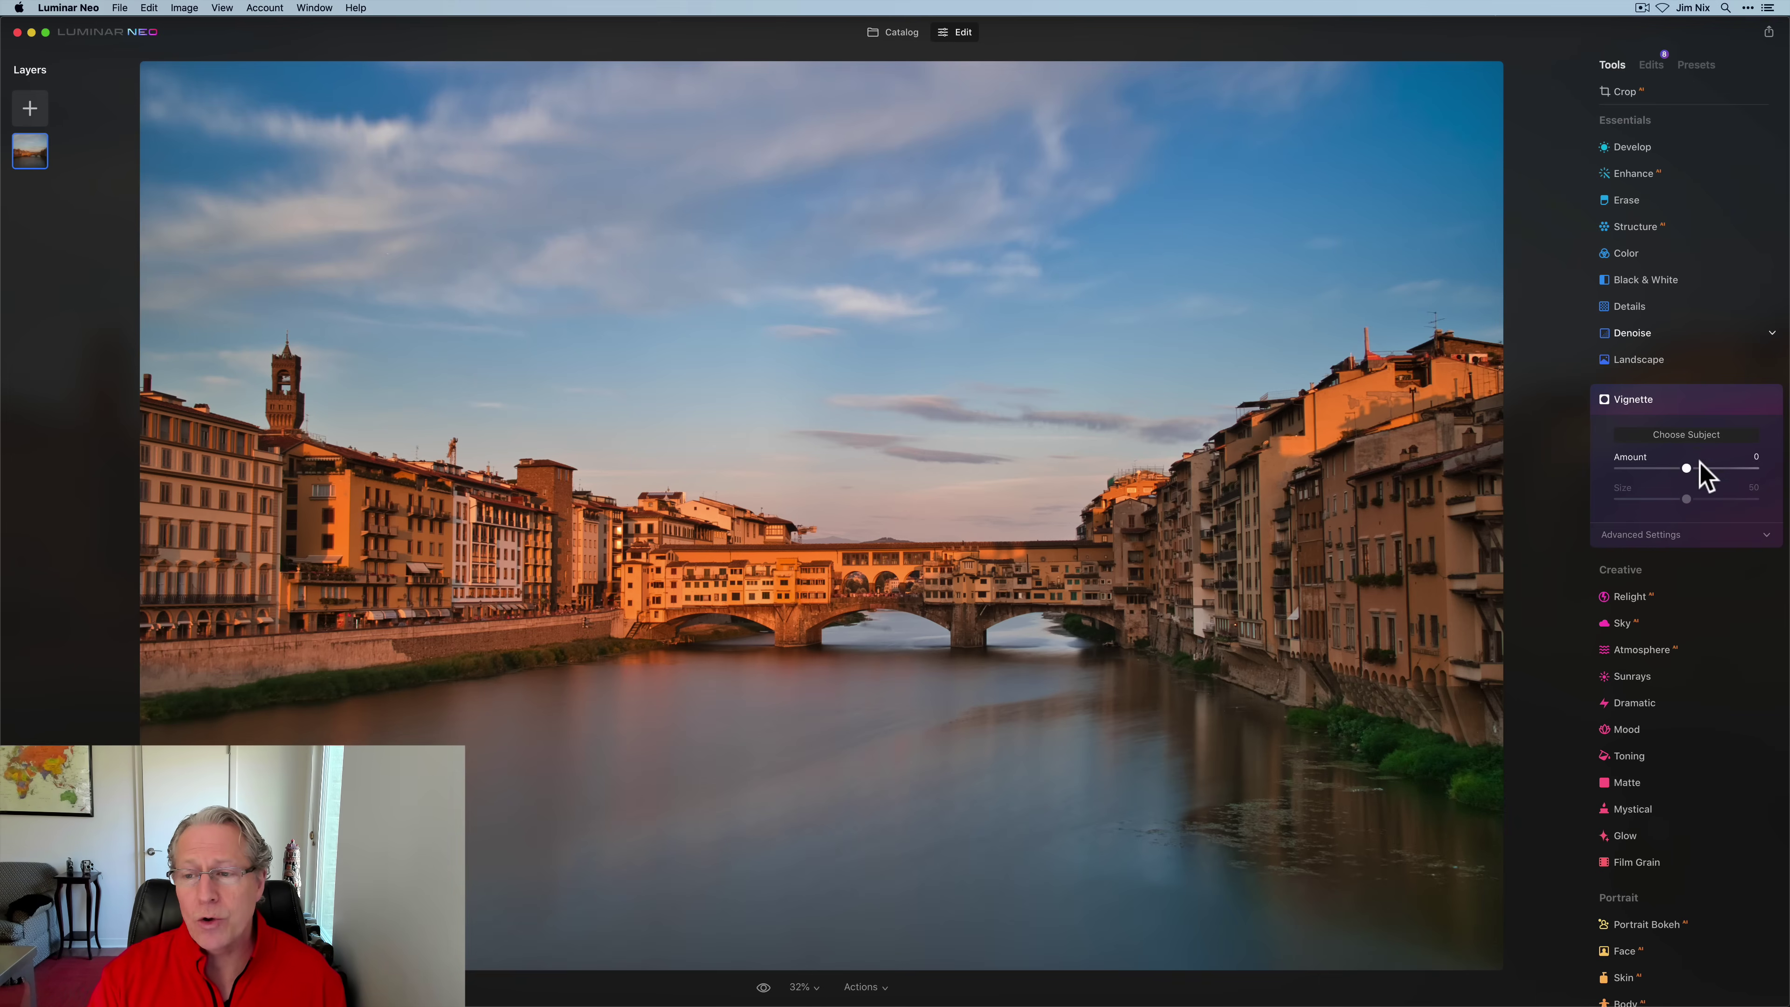
click(1706, 437)
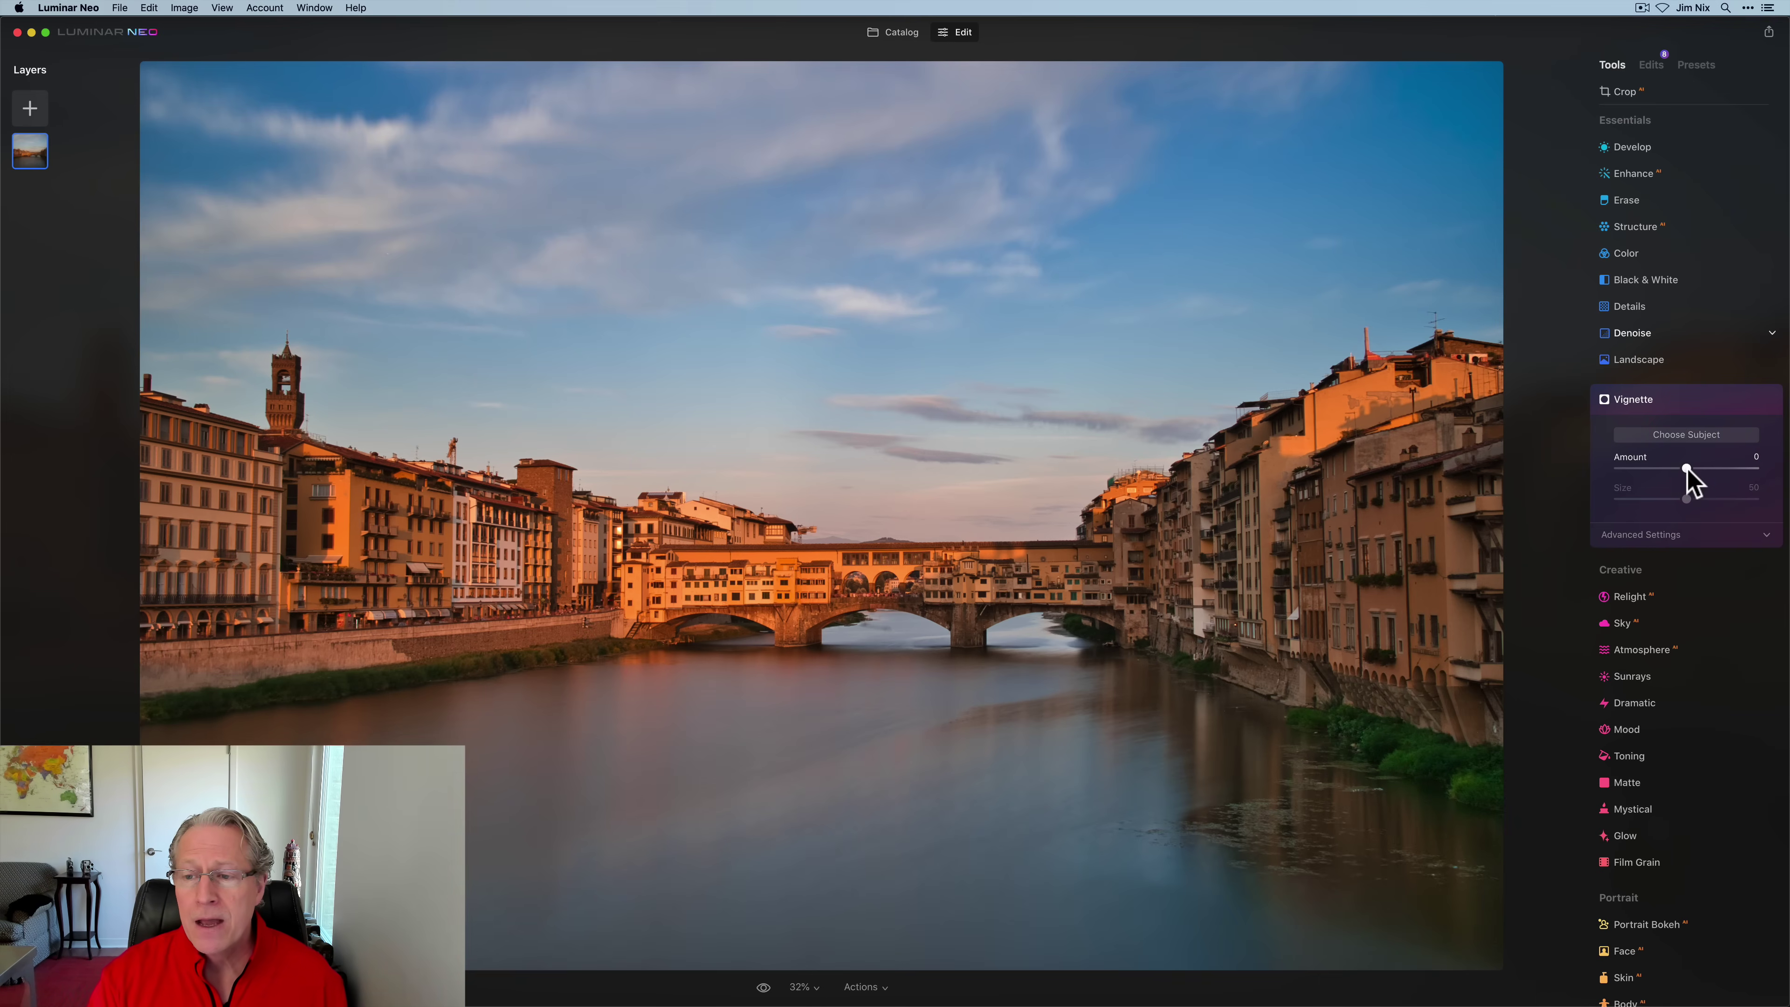
drag(1687, 470, 1768, 471)
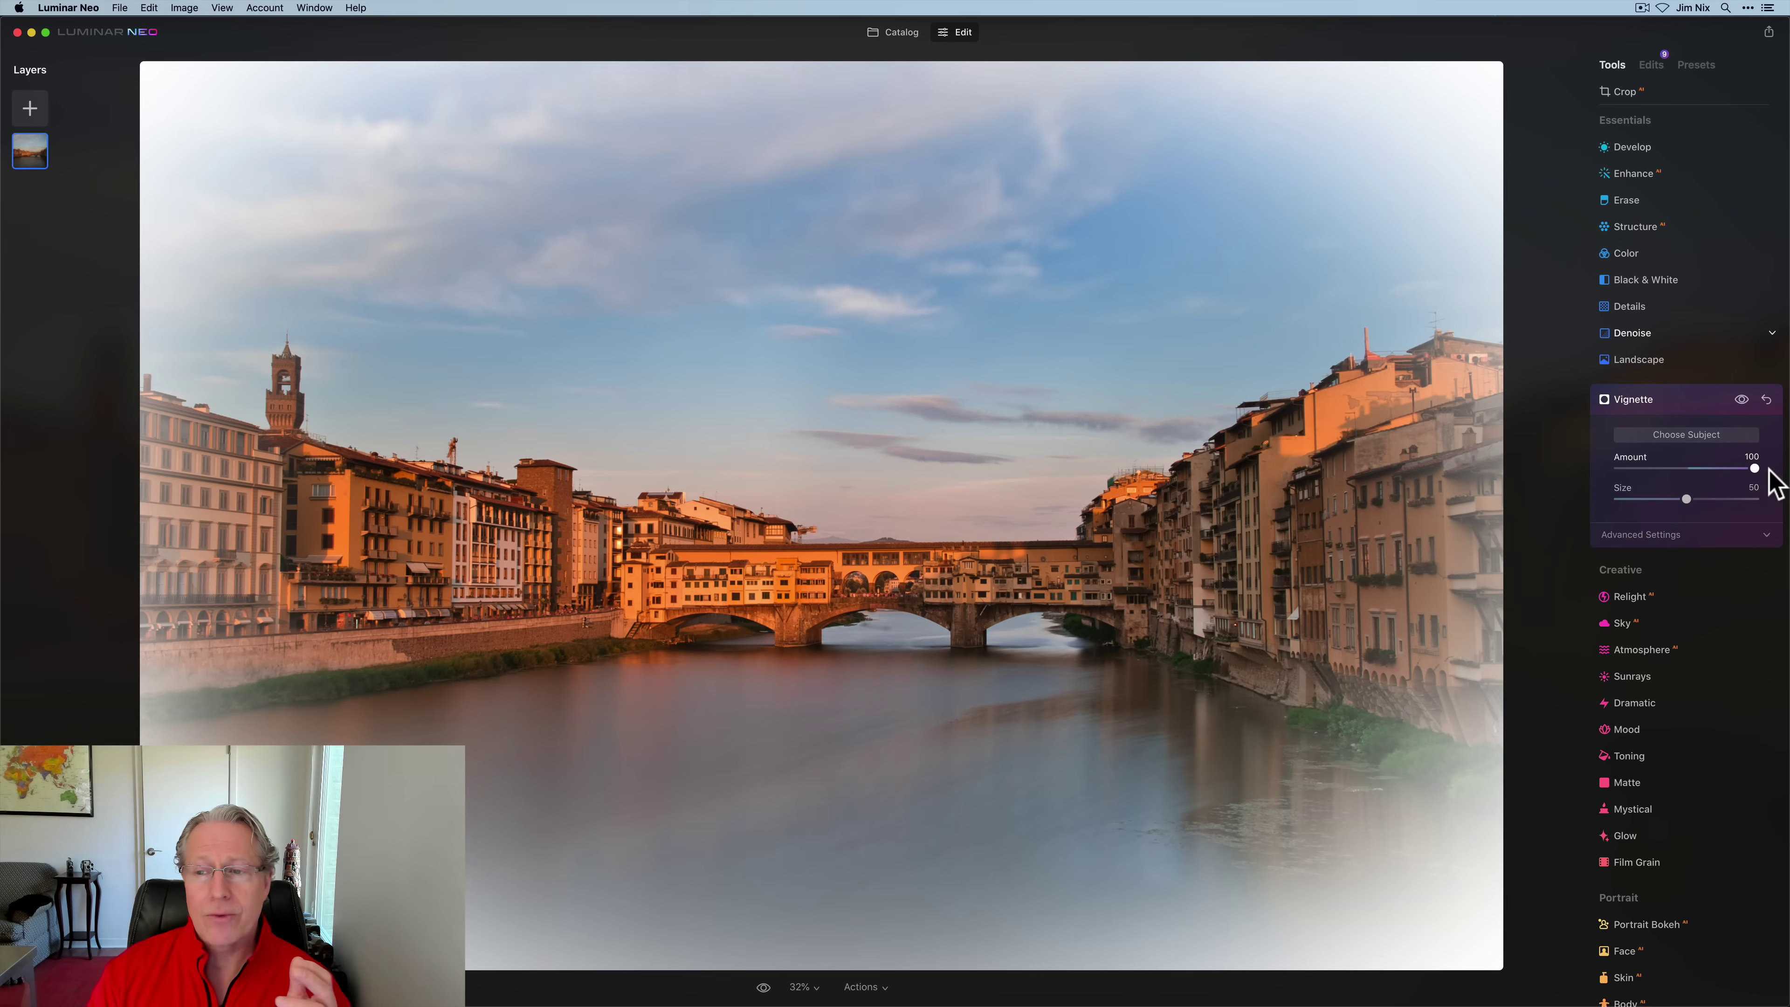
Step: Reset the vignette and apply a slight darkening with Amount -7 and Size 31
click(1756, 470)
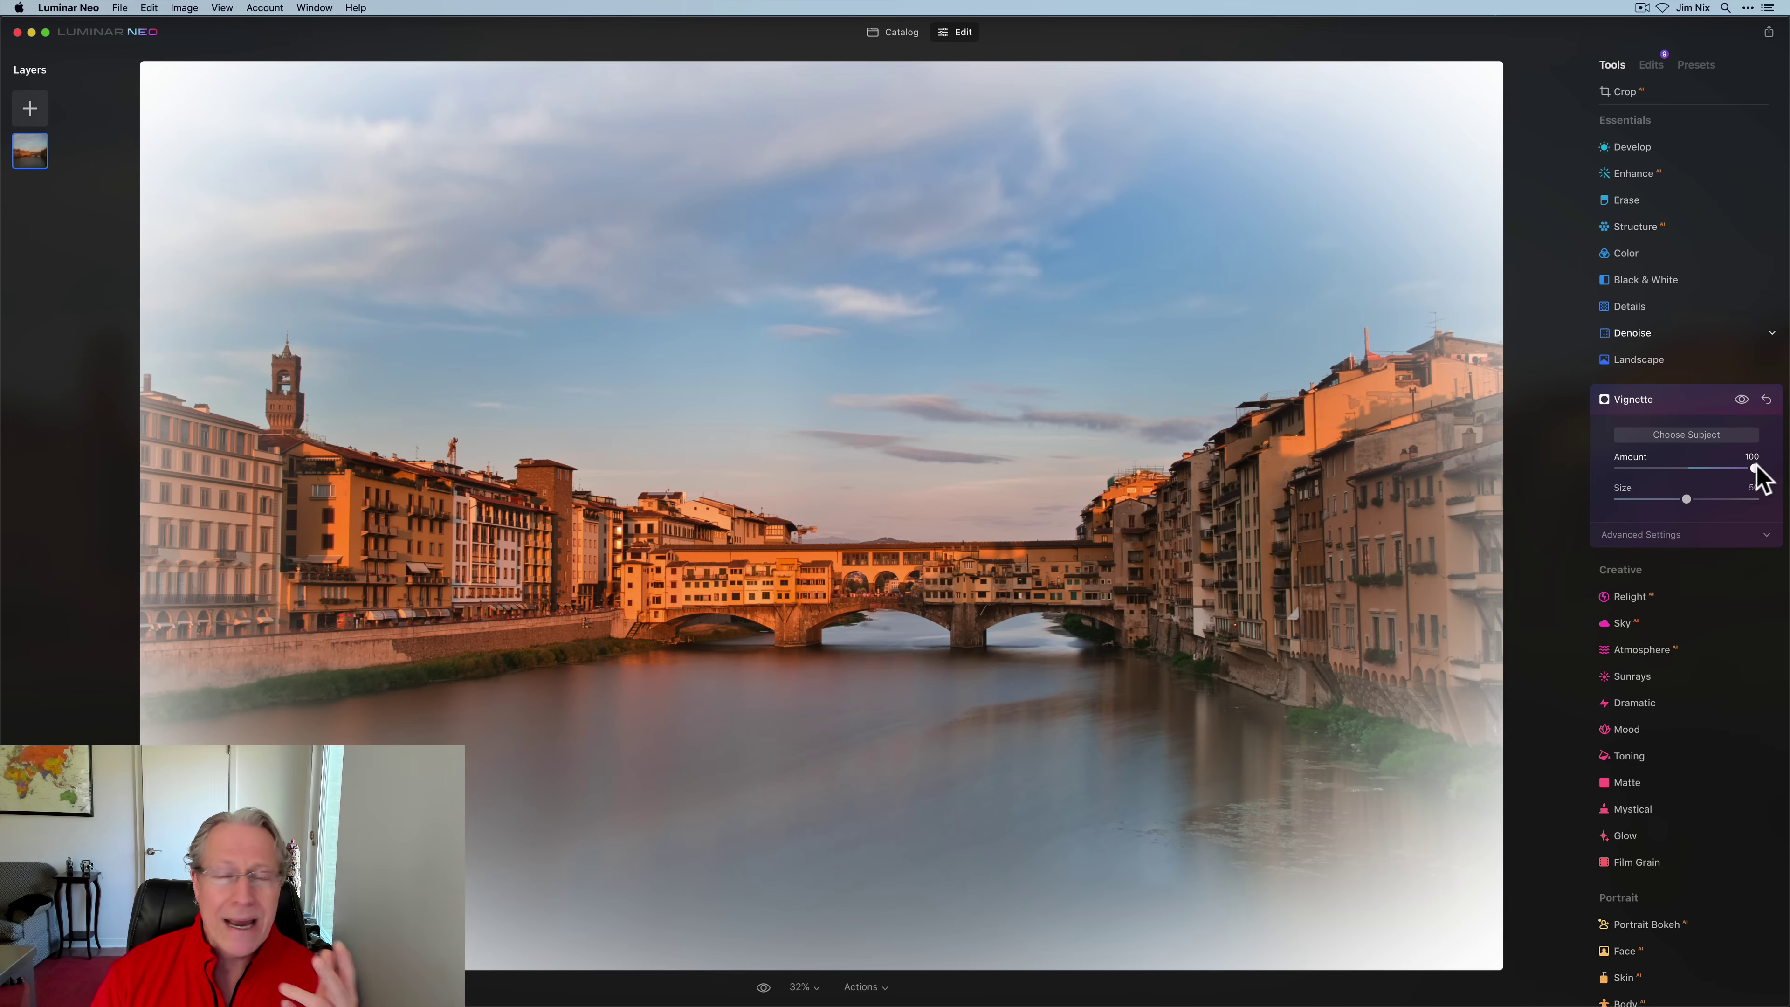
click(1766, 399)
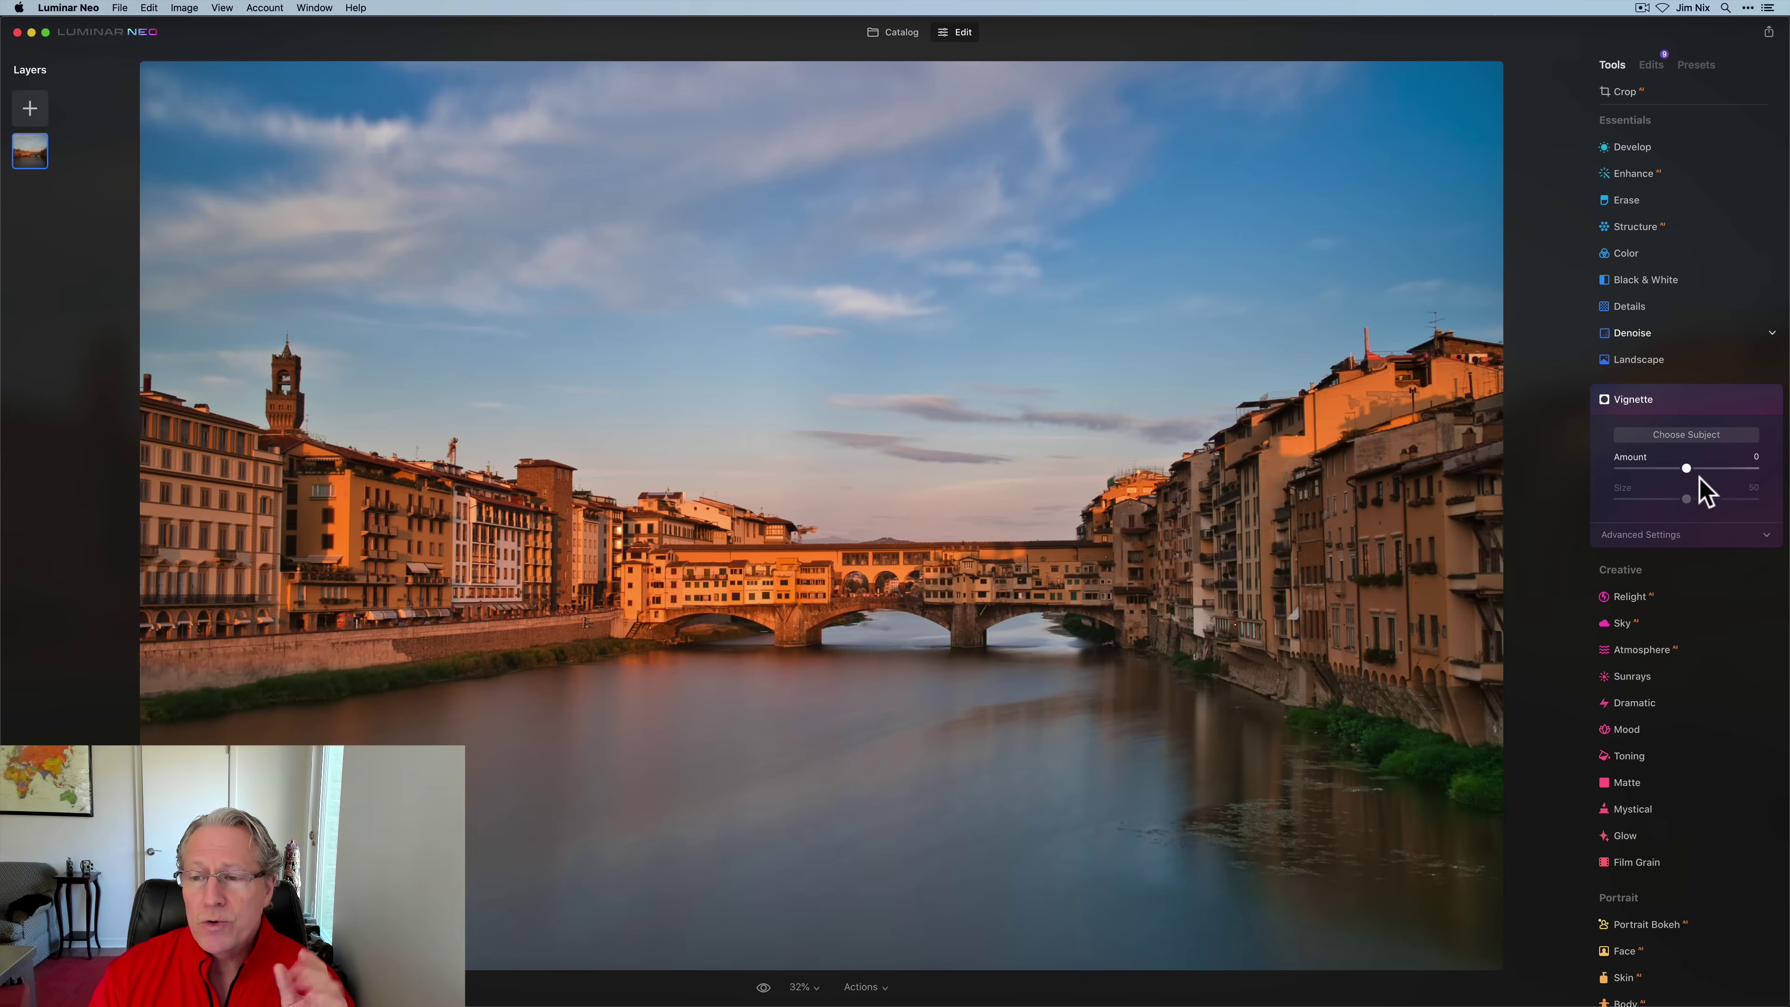
drag(1686, 468, 1656, 502)
Step: Reveal Vignette Advanced Settings, try Inner Light at 46 then 22, and reset to defaults
click(1653, 534)
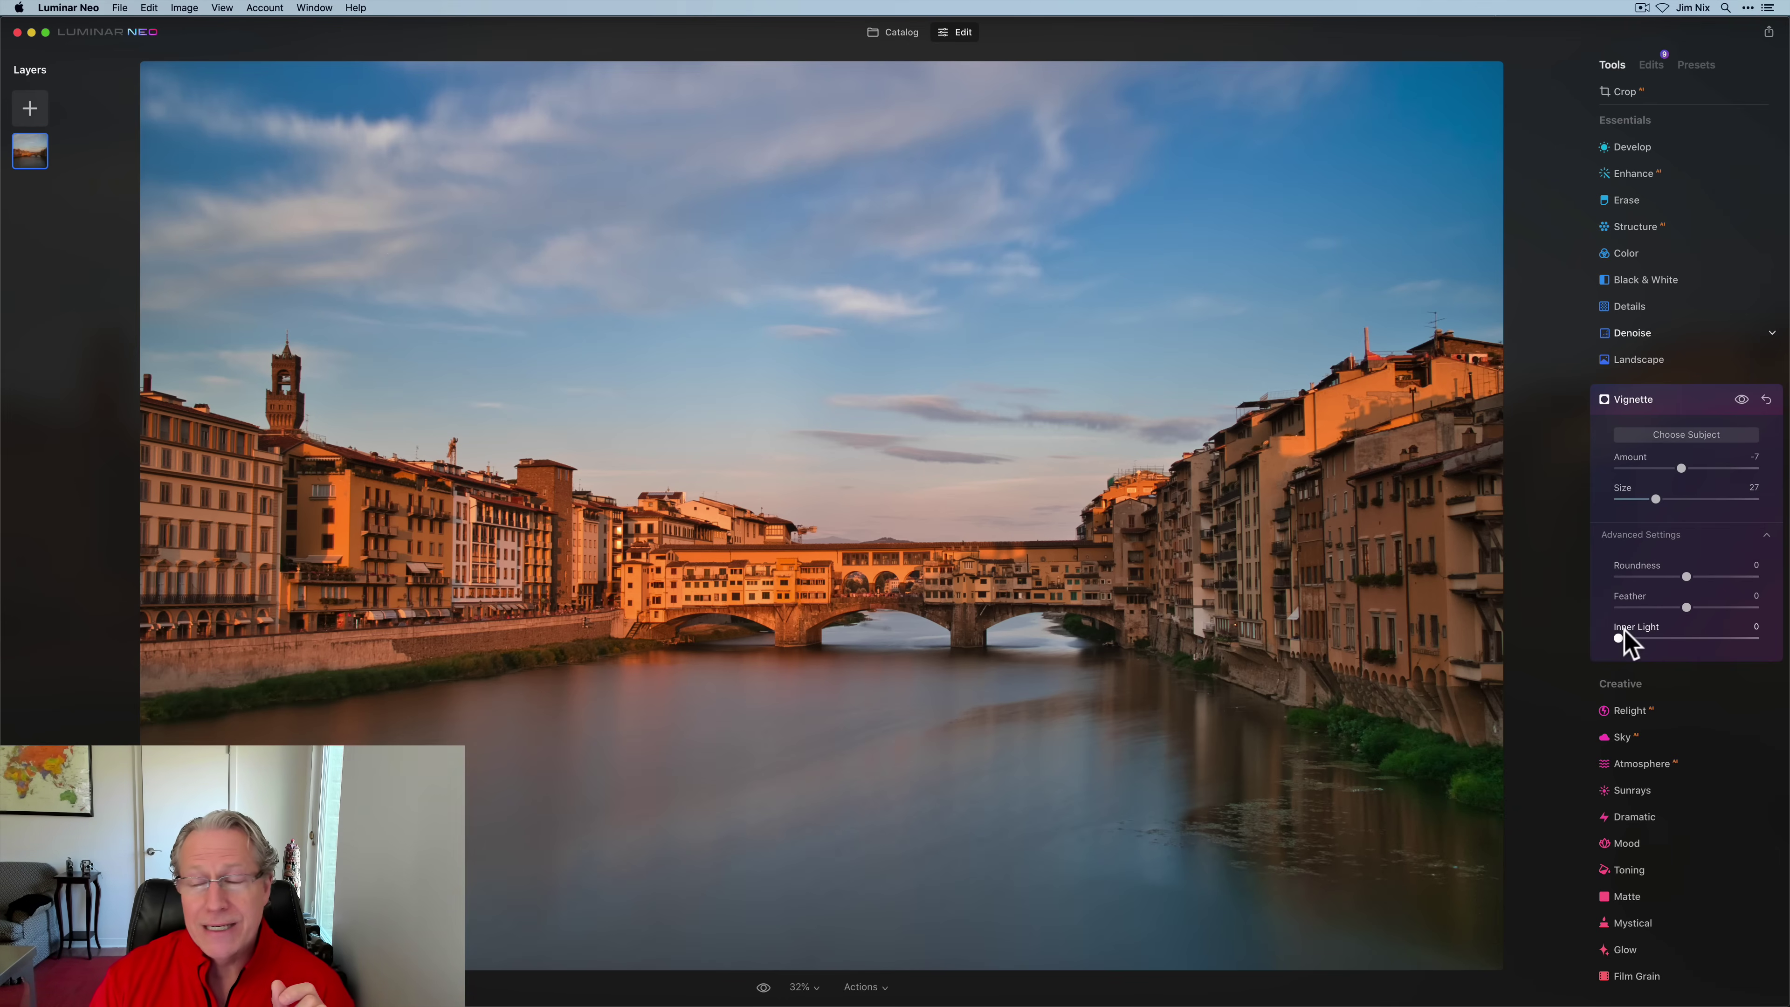
drag(1619, 638, 1683, 638)
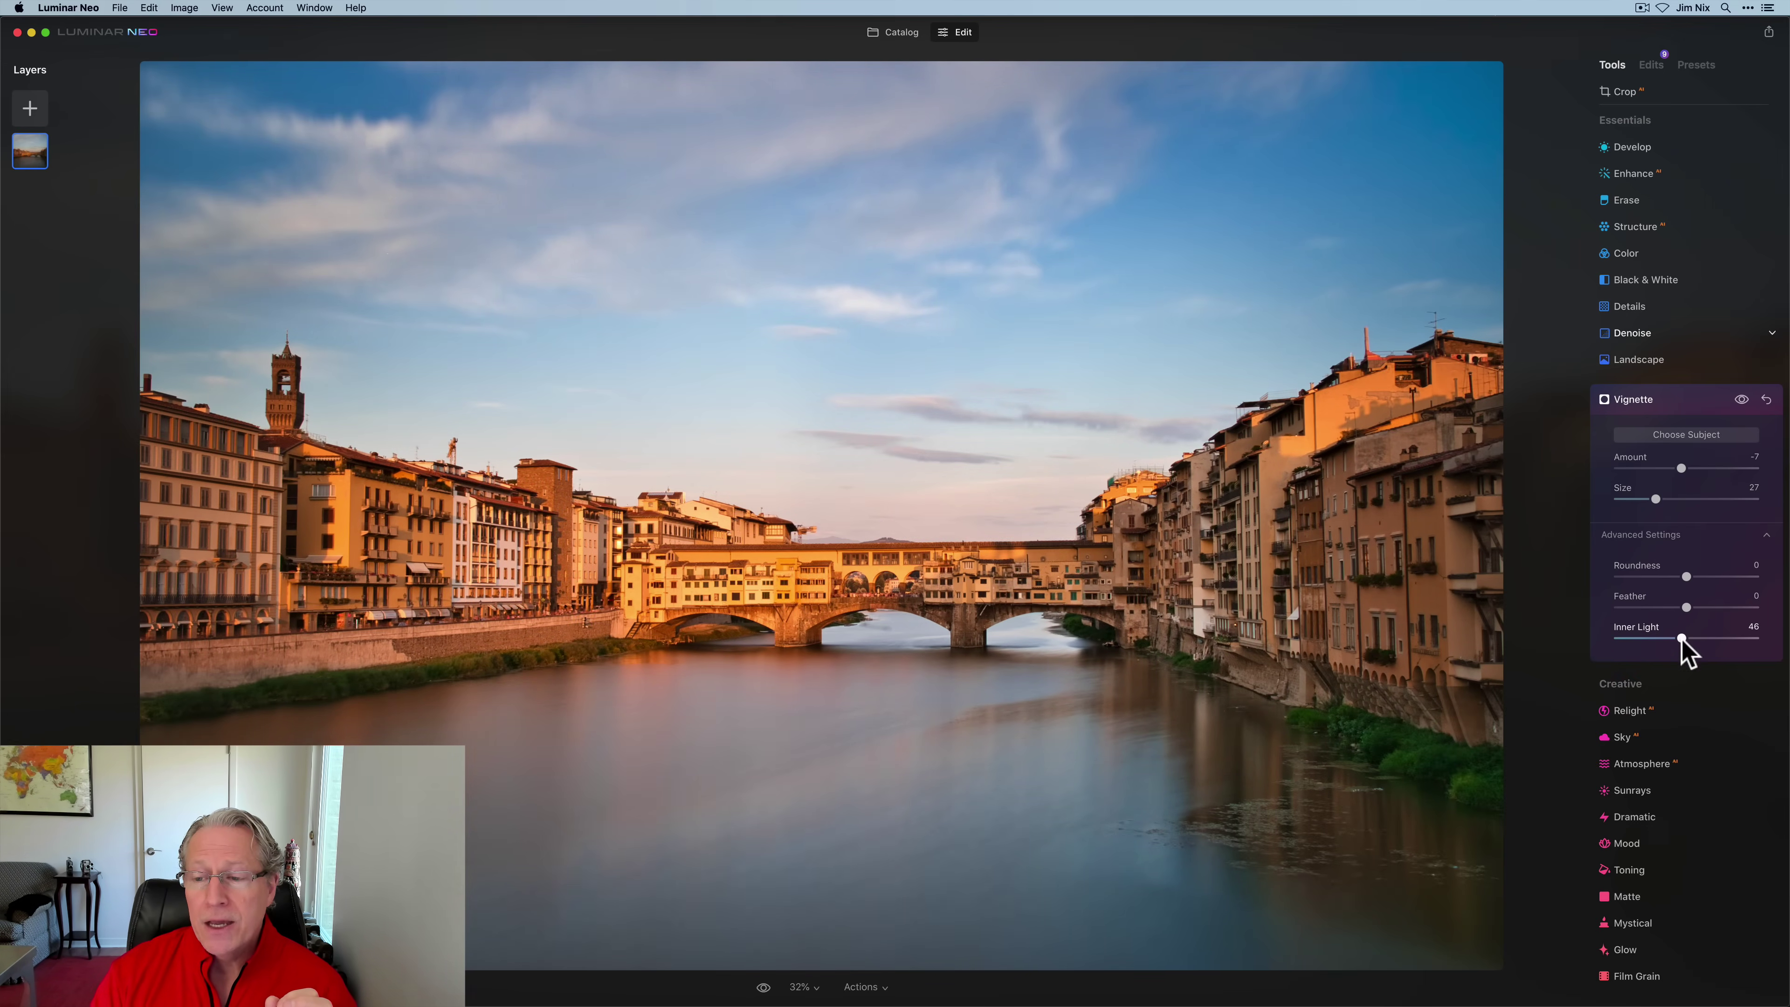
drag(1682, 638, 1649, 639)
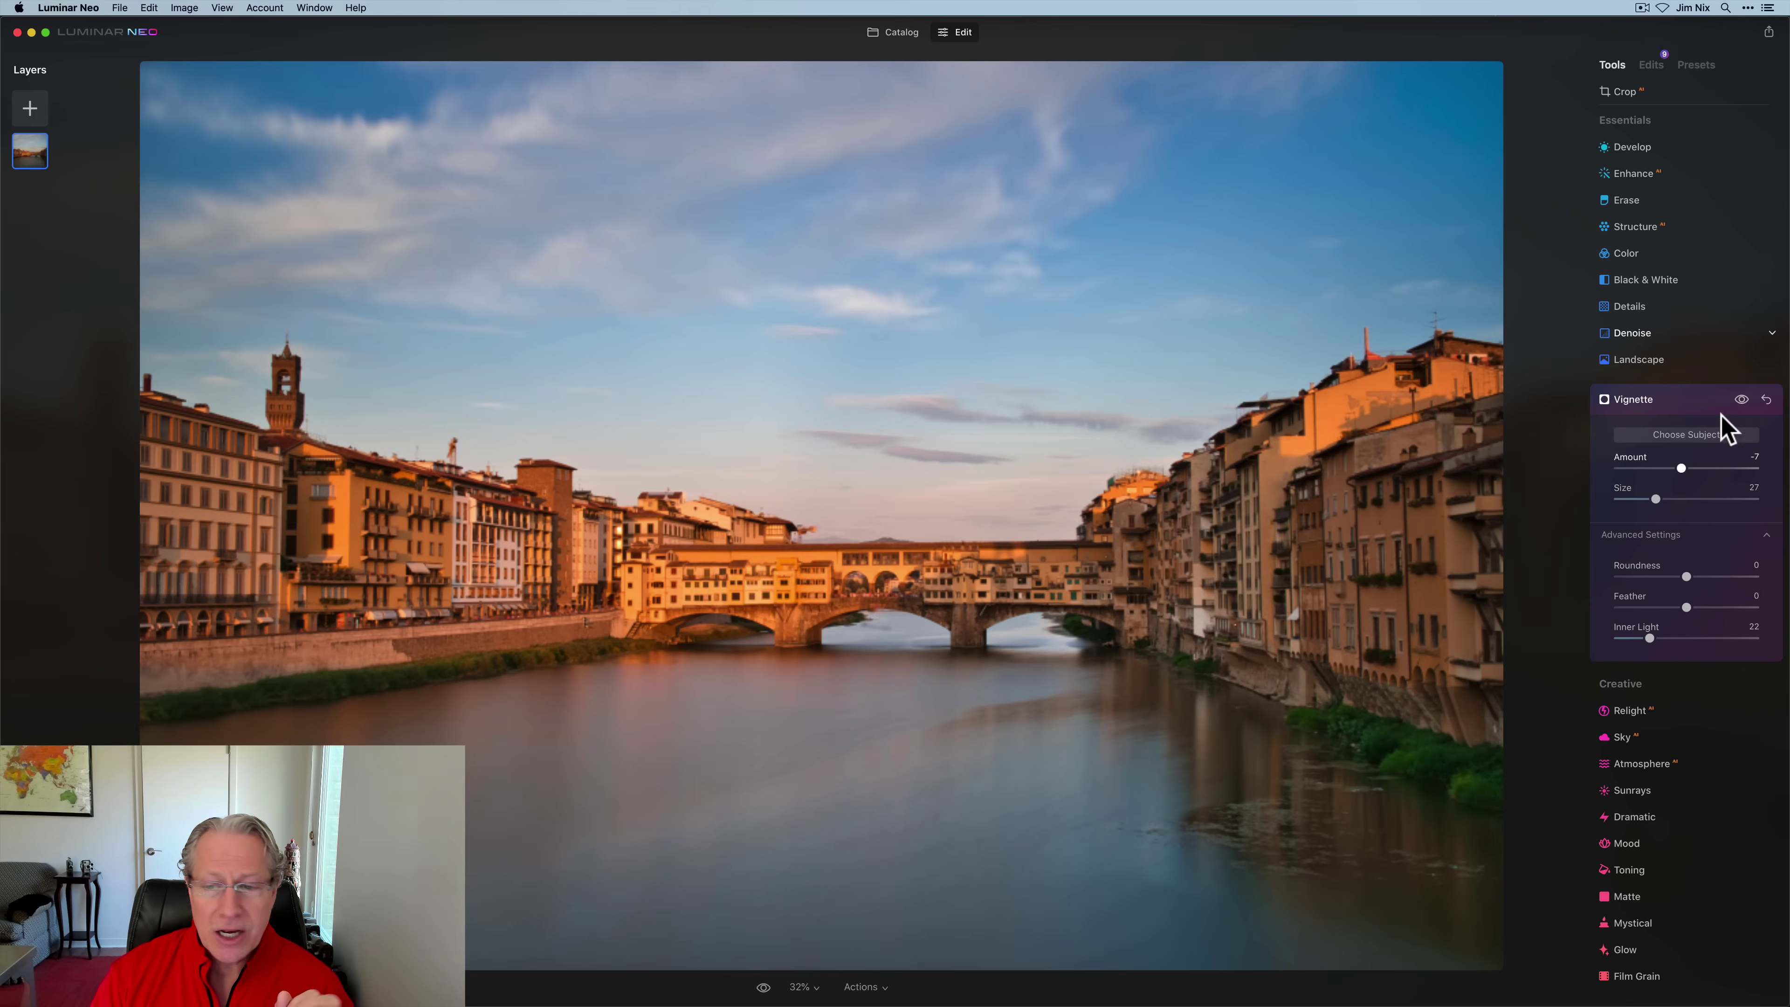
click(1766, 399)
Step: Centre the vignette on the bridge via Choose Subject and darken the surrounding edges to Amount -48
click(1673, 435)
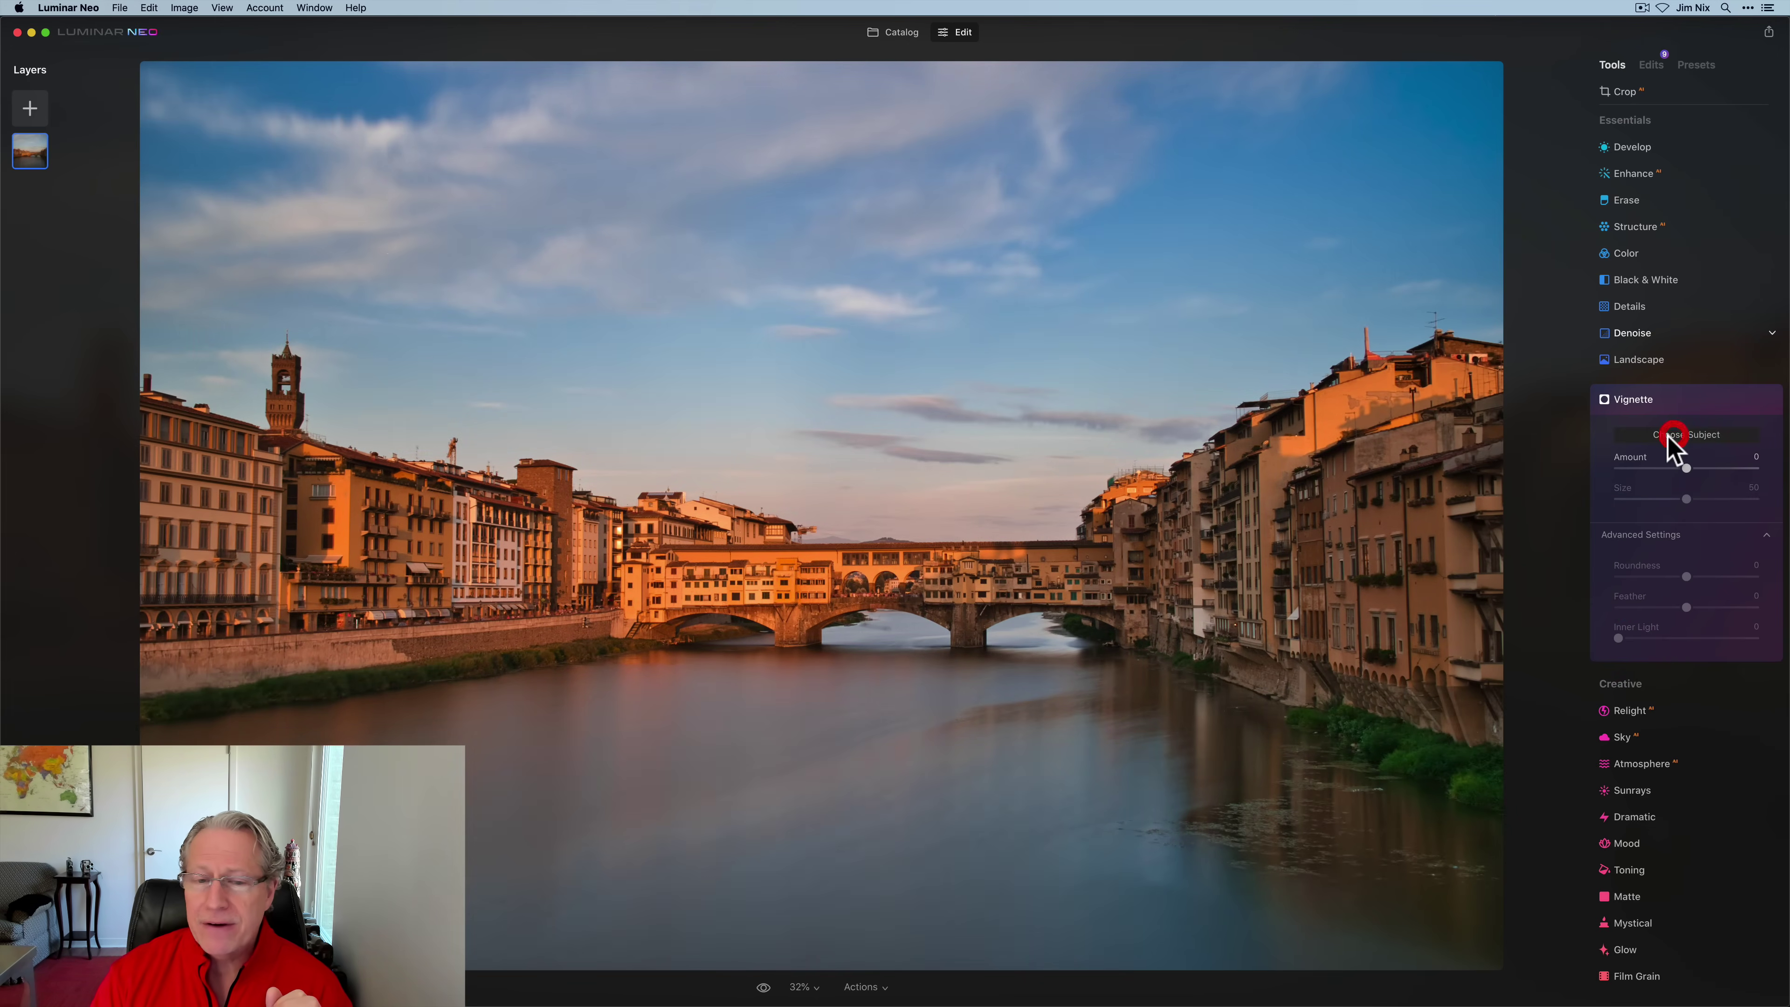
click(636, 578)
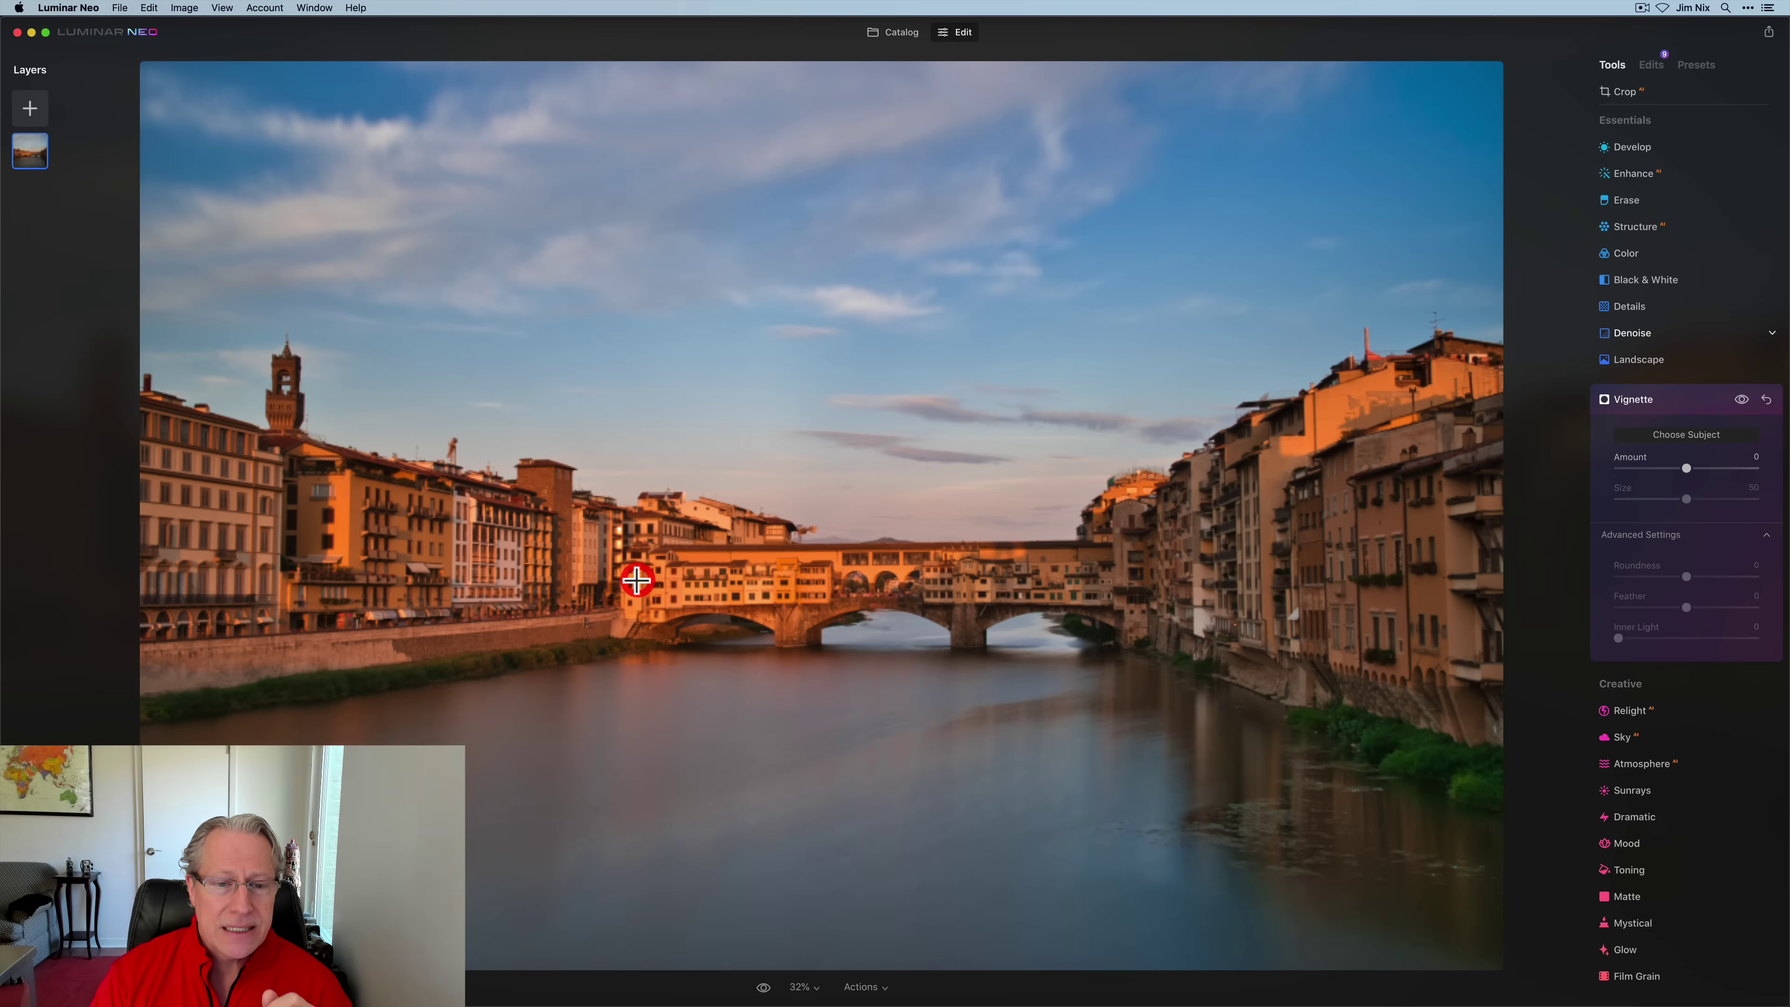
click(1653, 444)
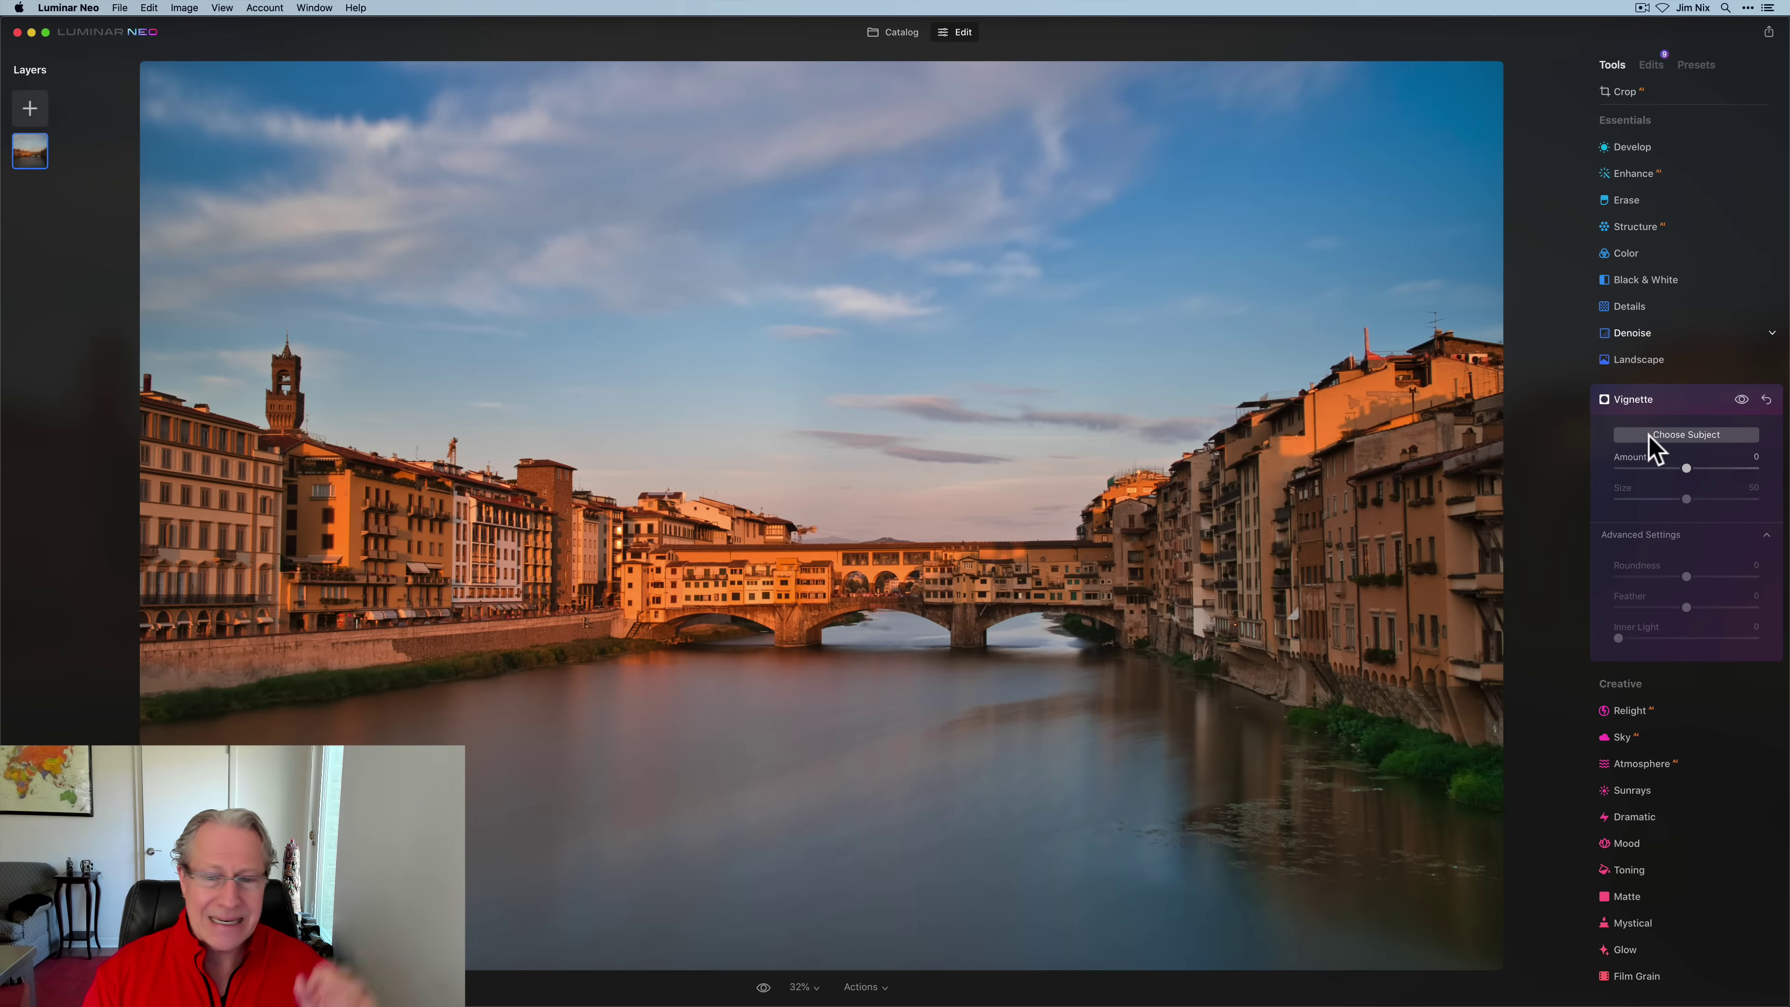
drag(1687, 468, 1627, 499)
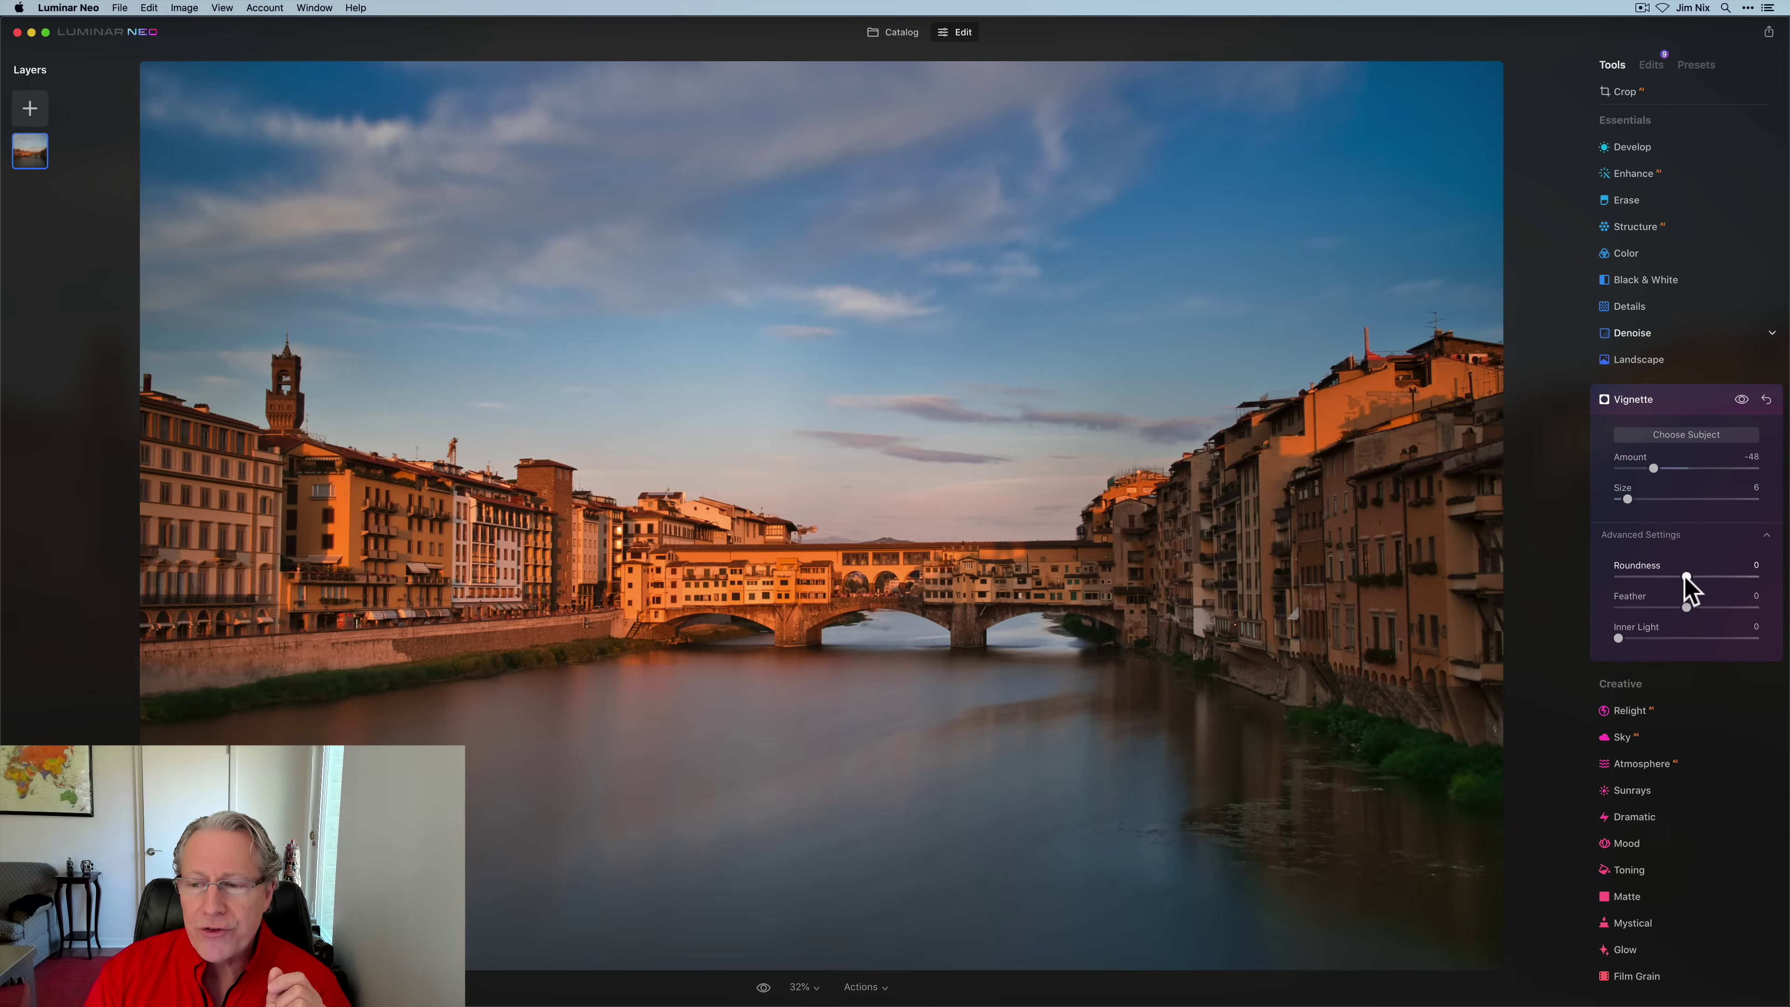
Step: Experiment with Roundness 40, Feather 69 and Inner Light 24, then remove the vignette
drag(1686, 577, 1530, 600)
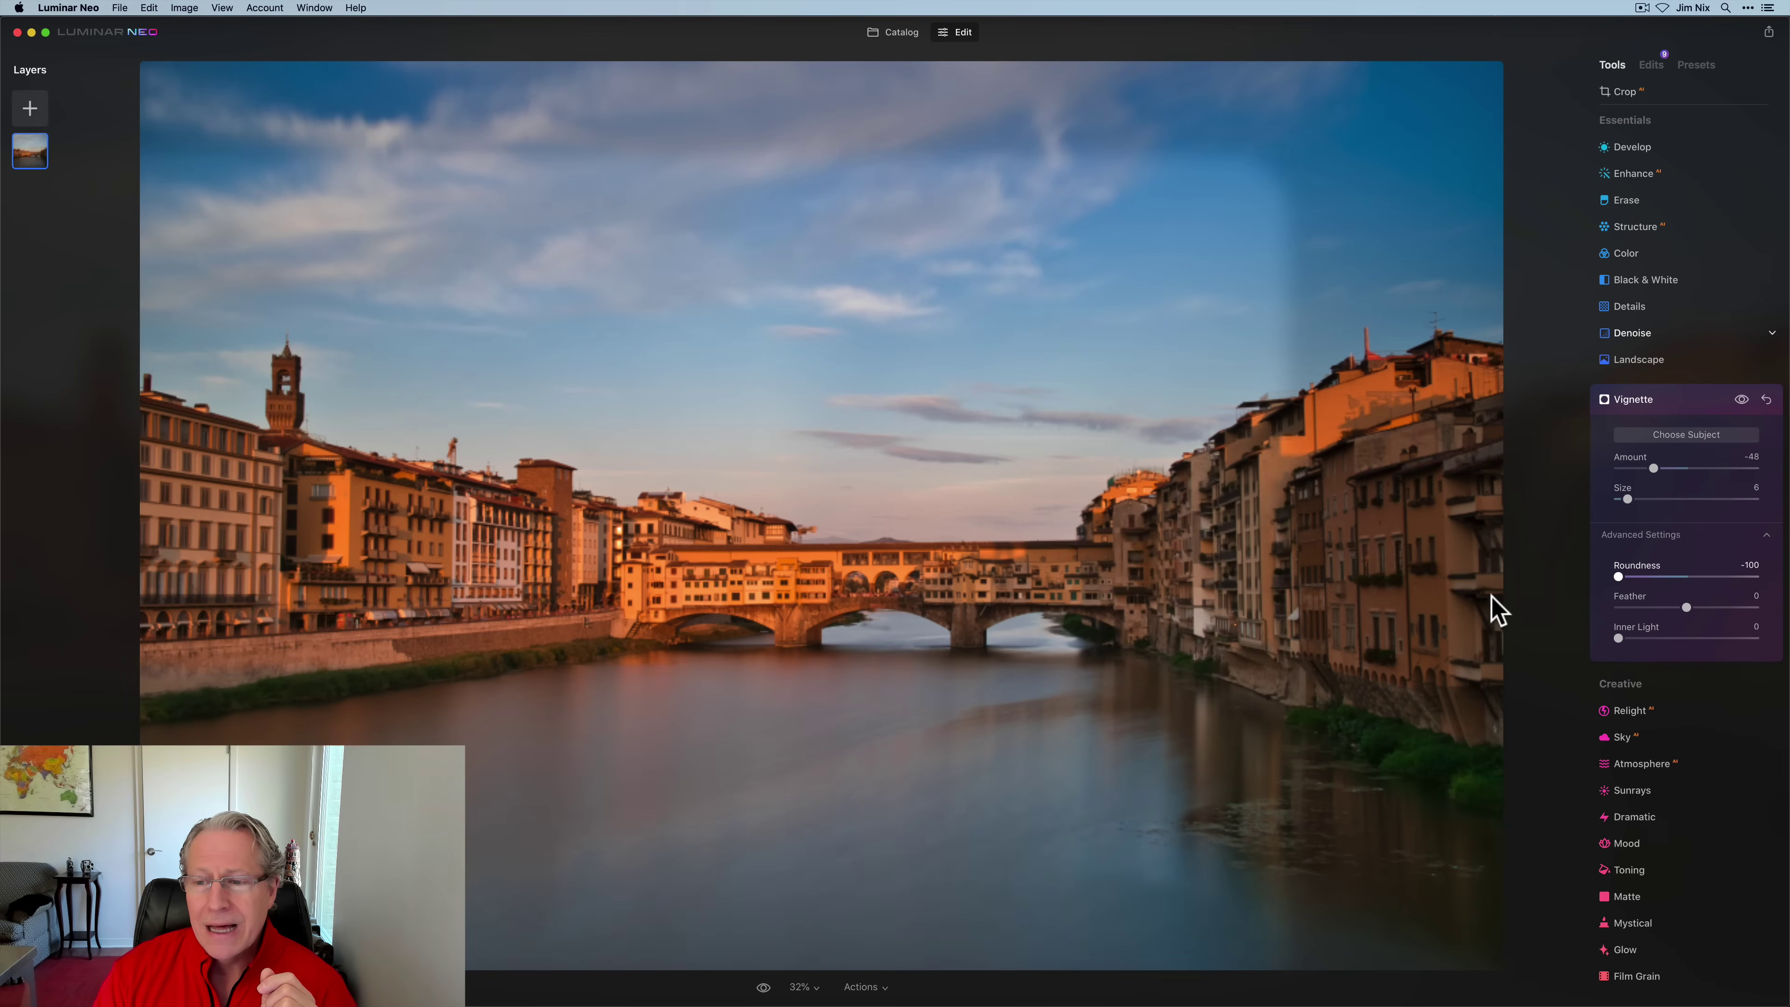
drag(1617, 577, 1525, 615)
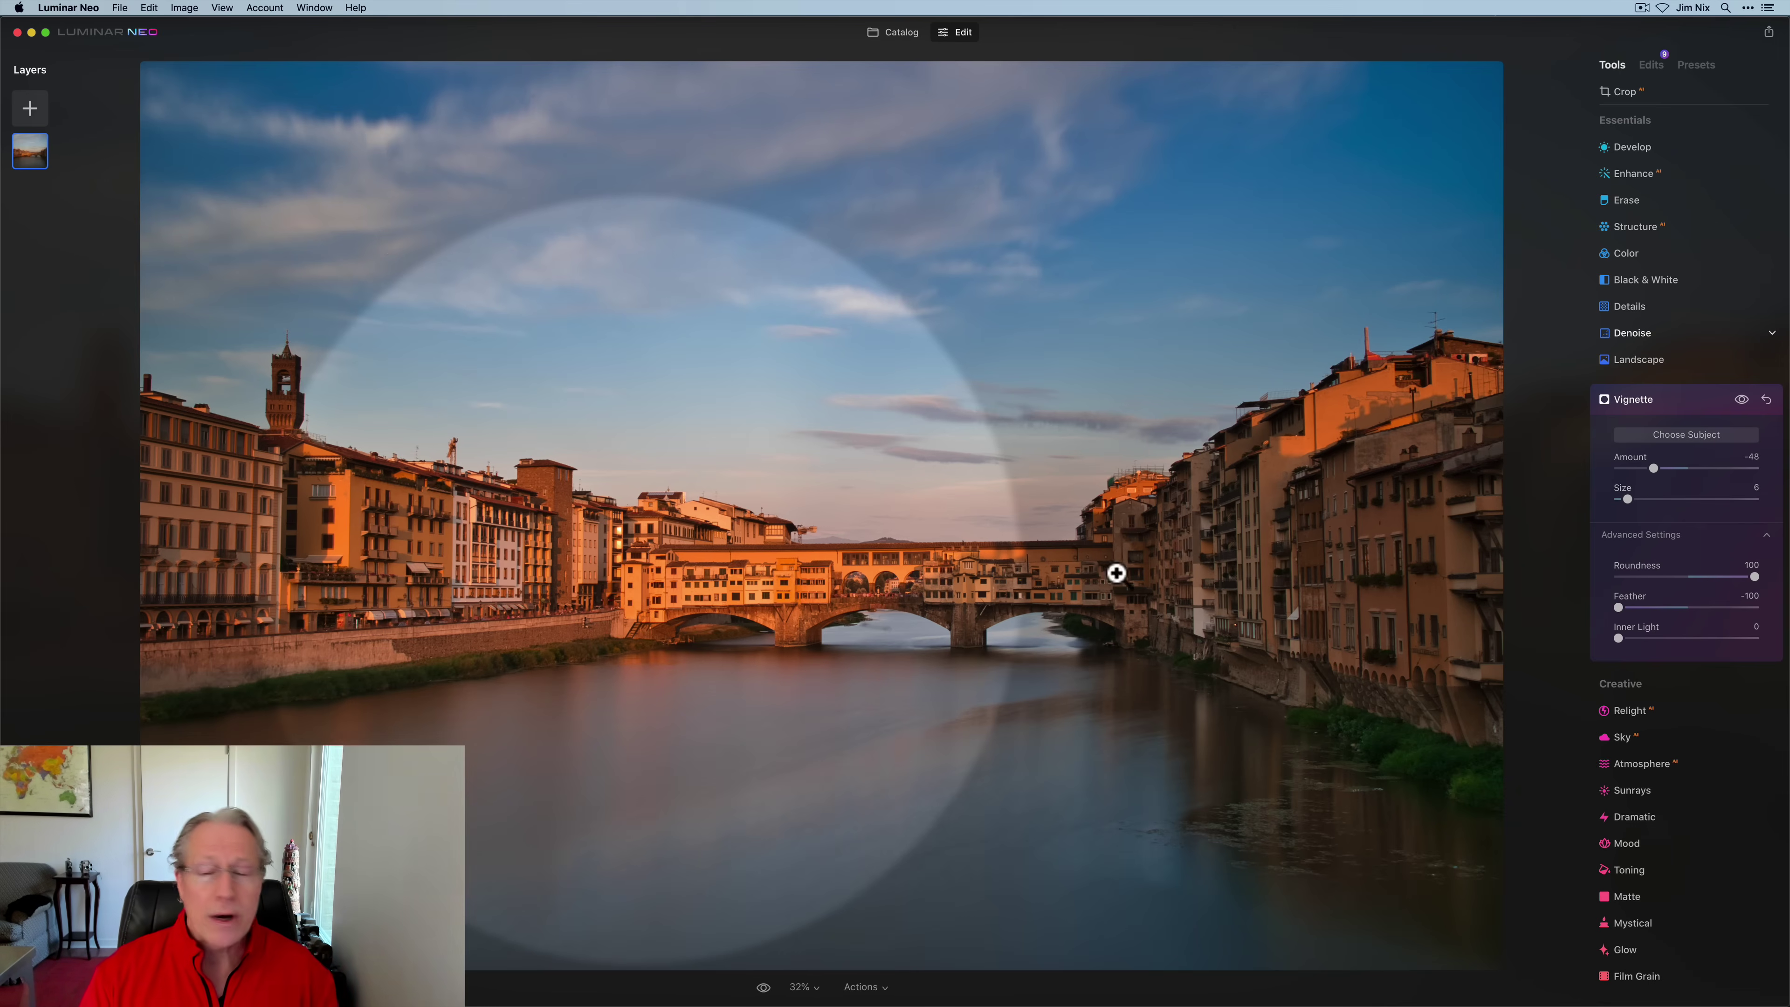
mouse_move(1751, 577)
mouse_down()
mouse_move(1714, 576)
mouse_move(1734, 608)
mouse_up()
click(1723, 607)
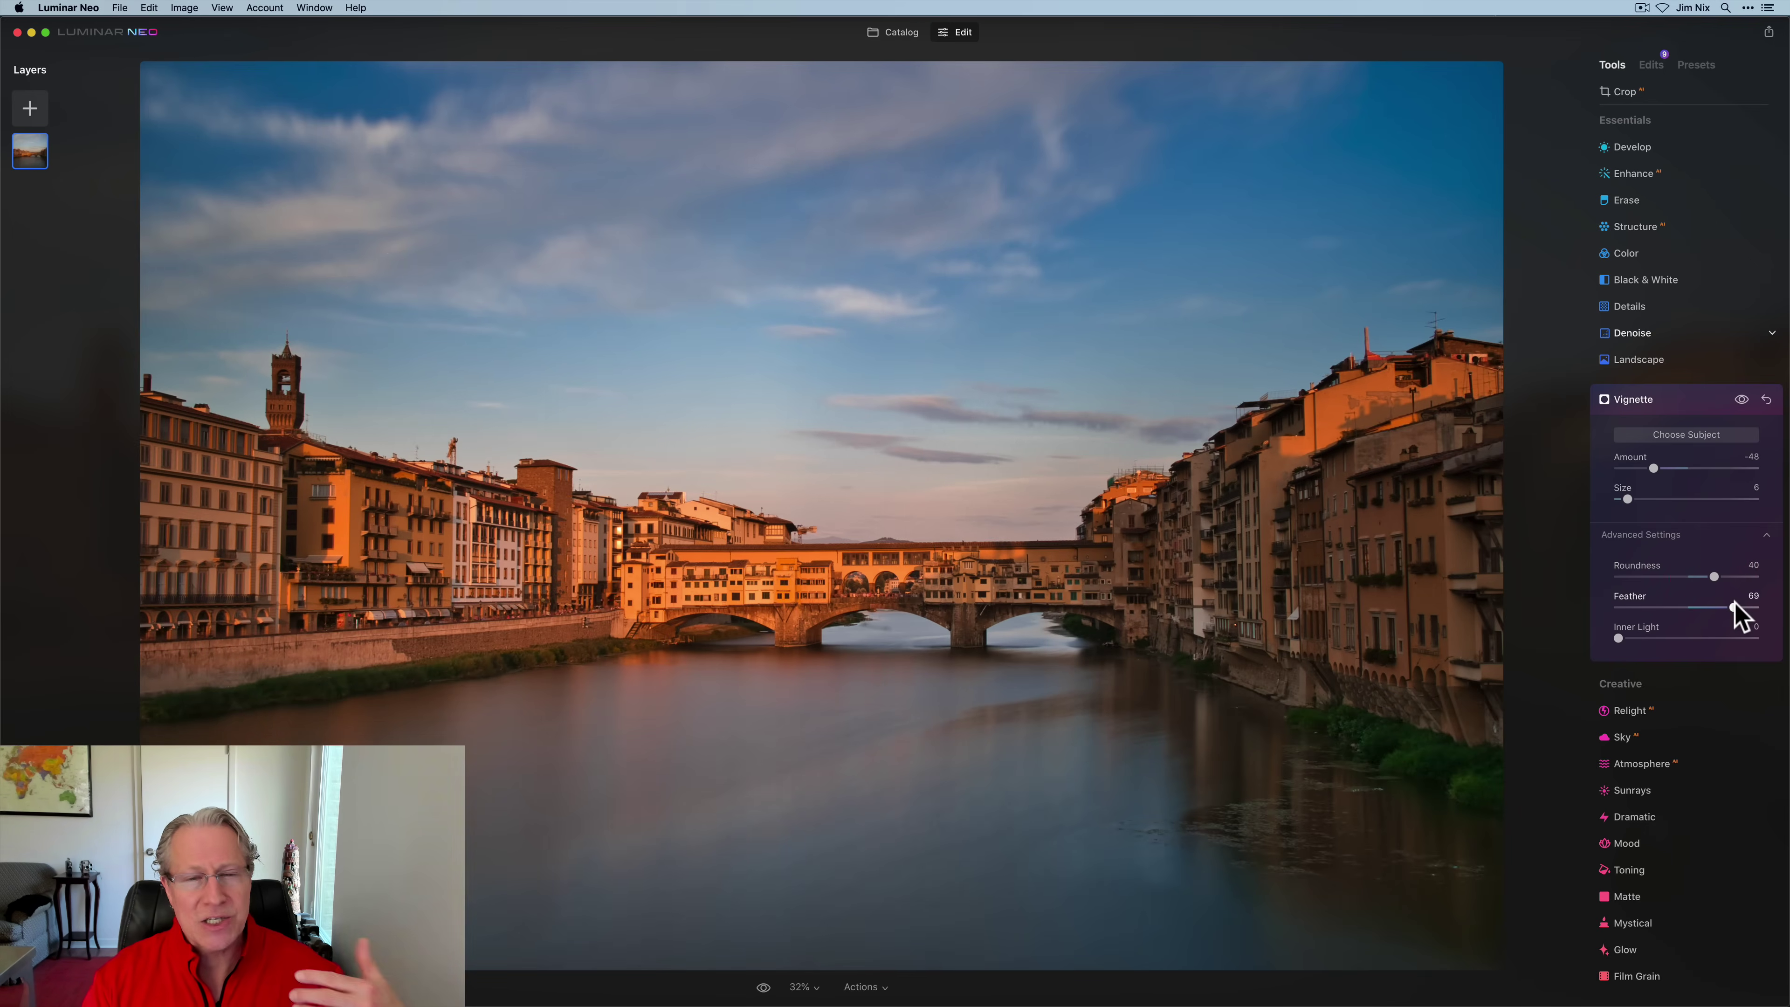
drag(1617, 638, 1651, 630)
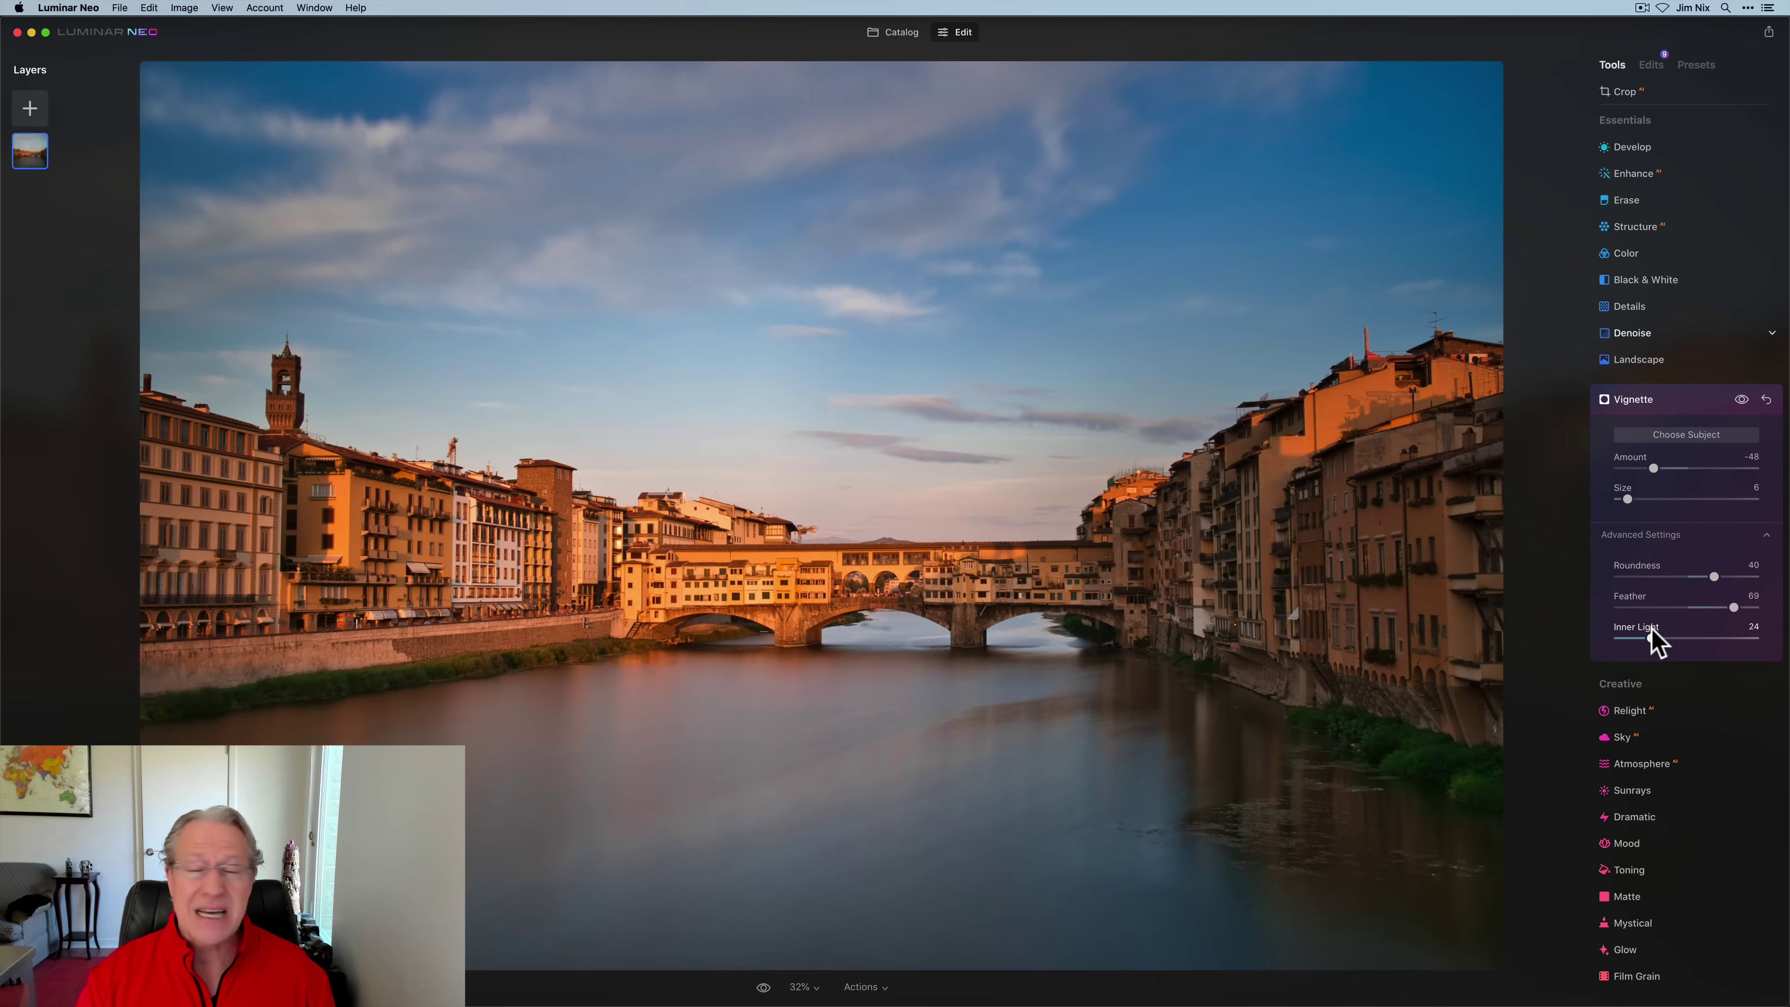
click(1767, 399)
click(1657, 400)
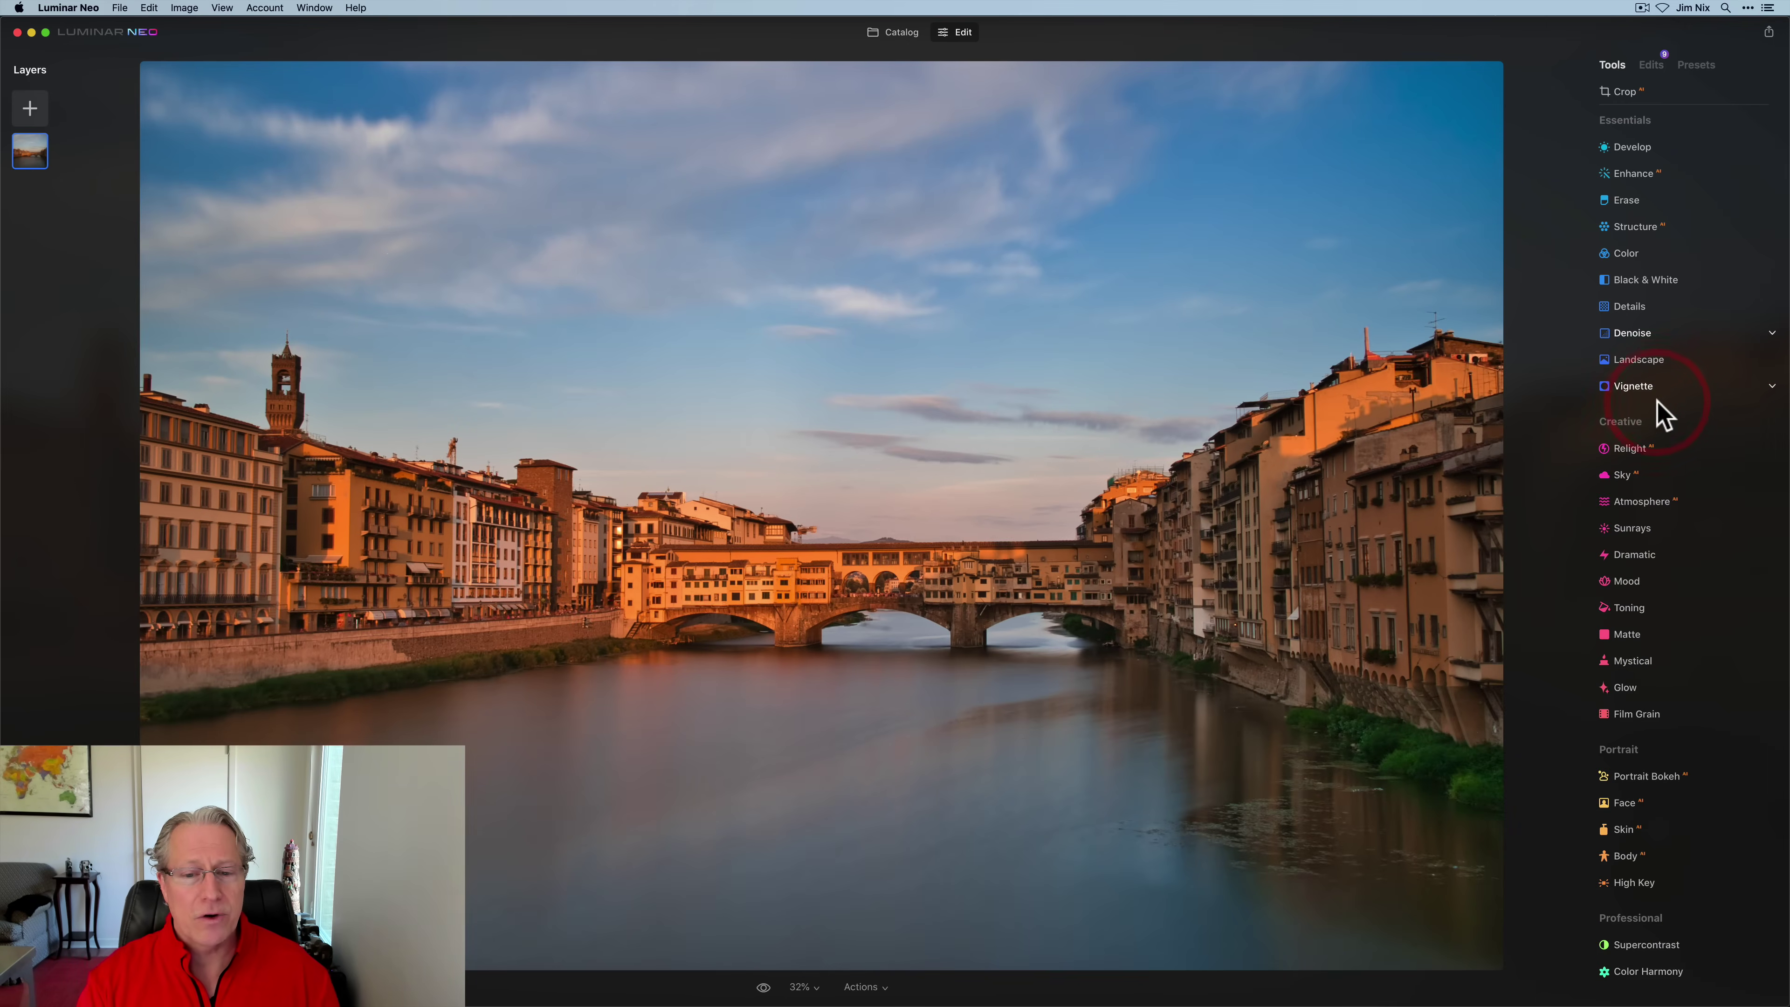